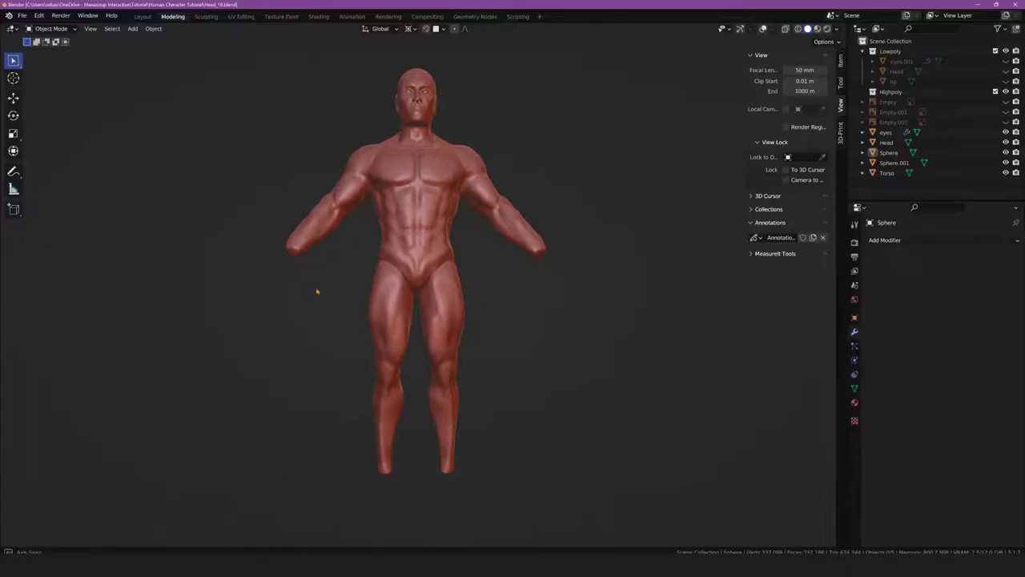
Orbit around the finished body model and select the Sphere object
mouse_move(316, 290)
middle_down()
mouse_move(248, 305)
mouse_move(229, 297)
mouse_move(328, 304)
mouse_move(391, 263)
middle_up()
click(377, 272)
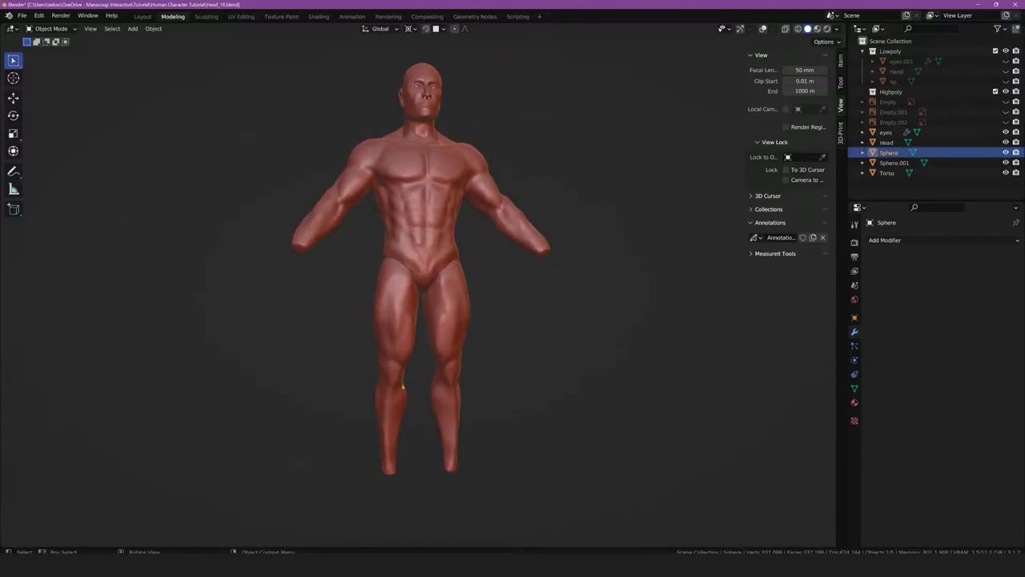
Orbit around the figure's back and front, then call up the Add menu in the torso scene
mouse_move(325, 364)
middle_down()
mouse_move(507, 366)
mouse_move(397, 318)
middle_up()
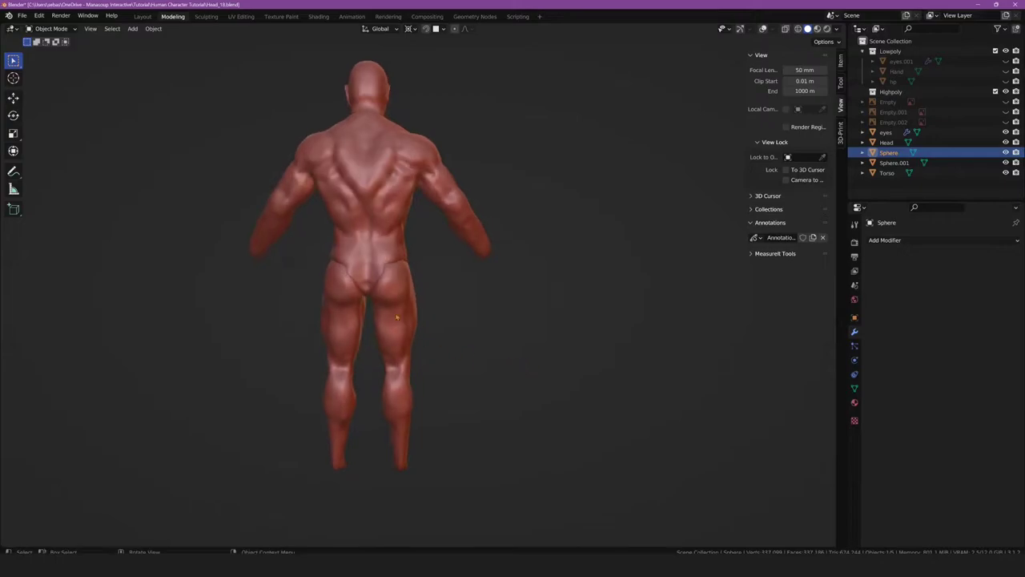
mouse_move(347, 256)
middle_down()
mouse_move(318, 288)
mouse_move(204, 289)
middle_up()
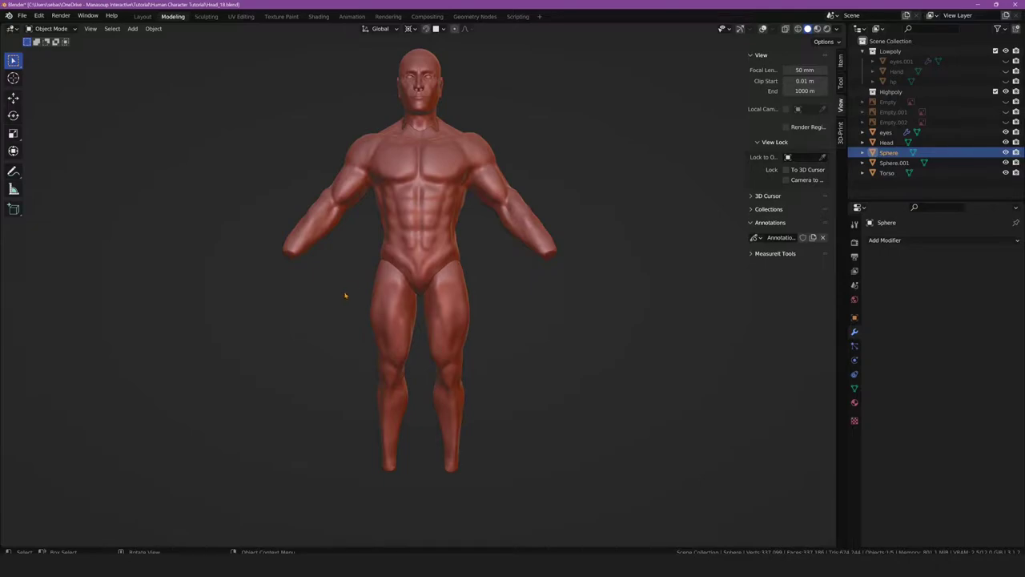
middle_drag(325, 313, 168, 297)
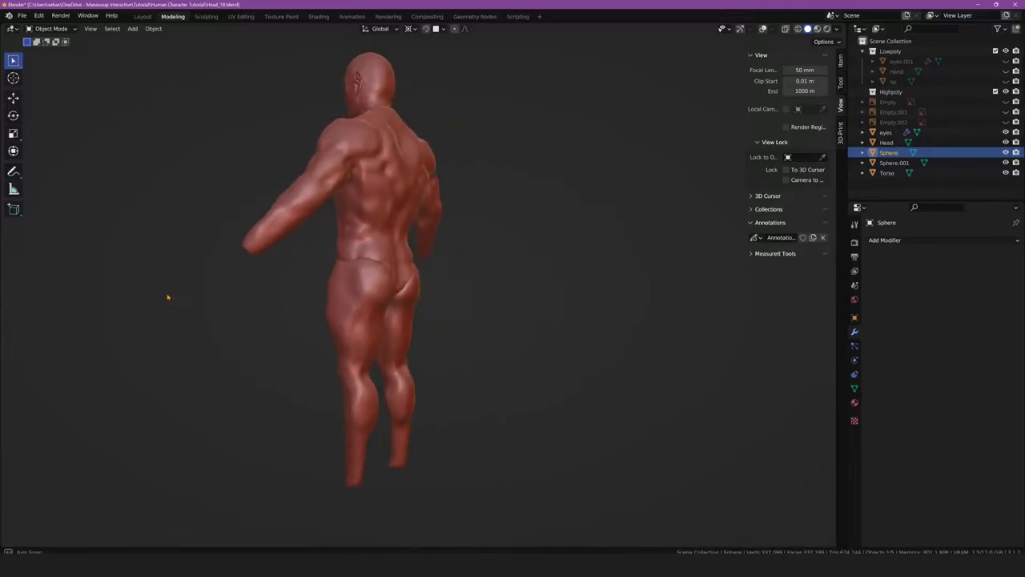
middle_drag(232, 310, 389, 305)
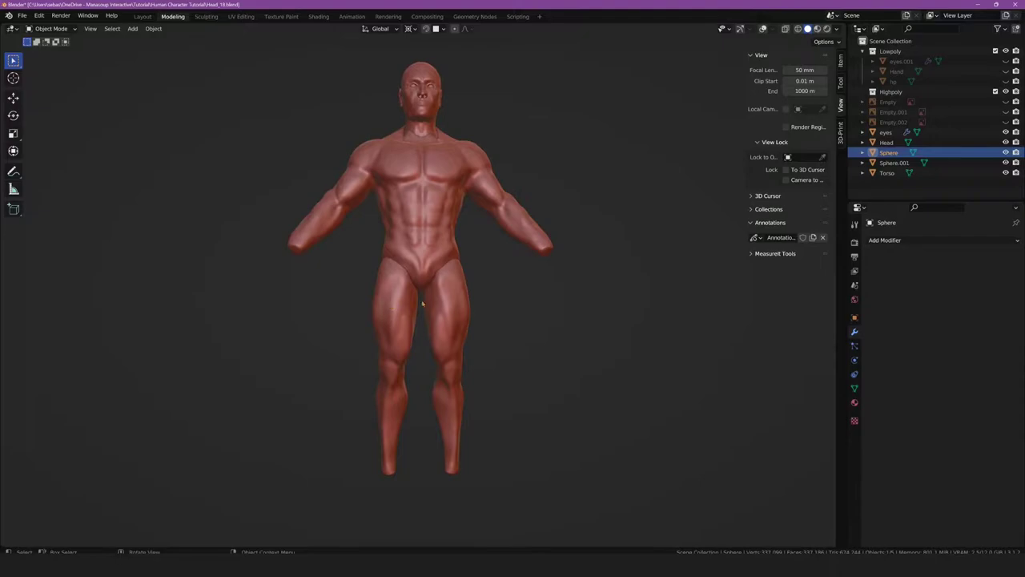
key(shift+a)
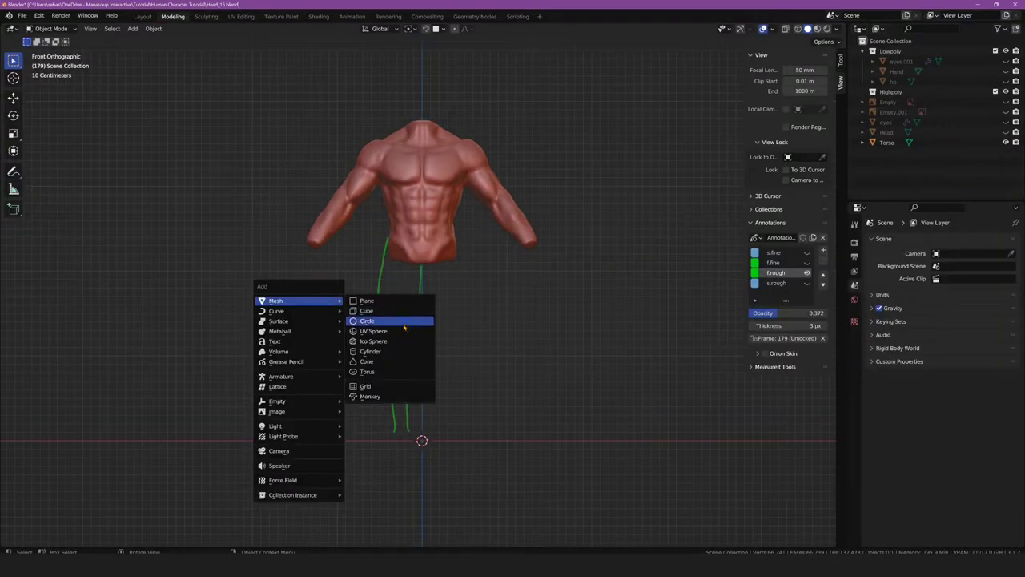
Add a UV sphere with 8 rings and 16 segments, then box-select its lower rings in Edit Mode
click(388, 334)
key(KP_Decimal)
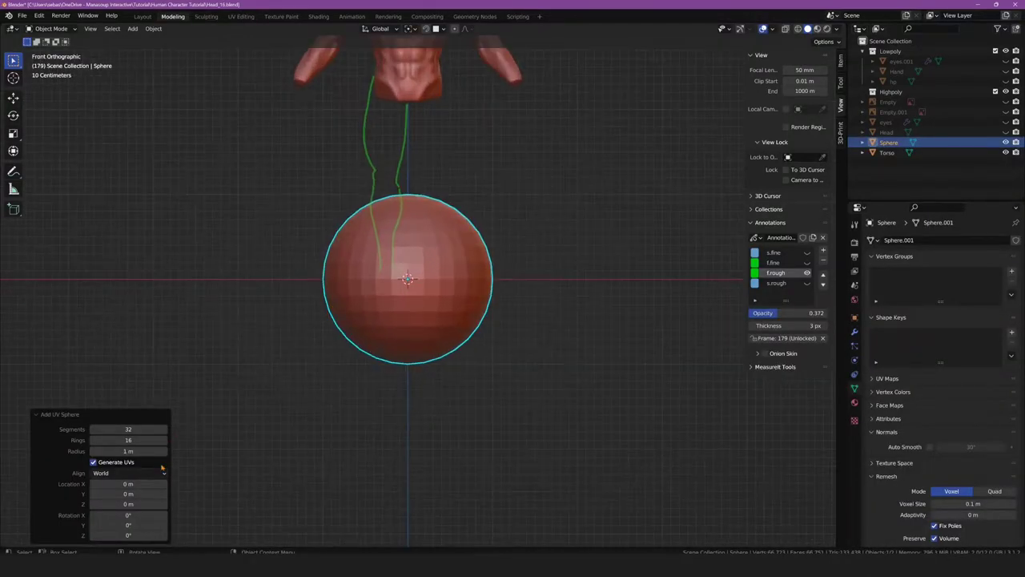
text(8)
key(Return)
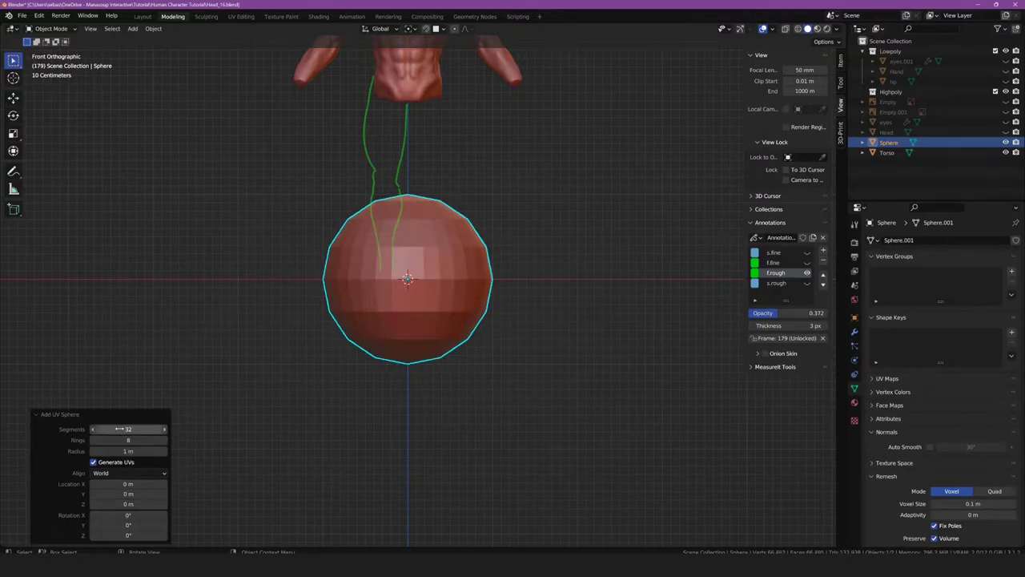
text(16)
key(Return)
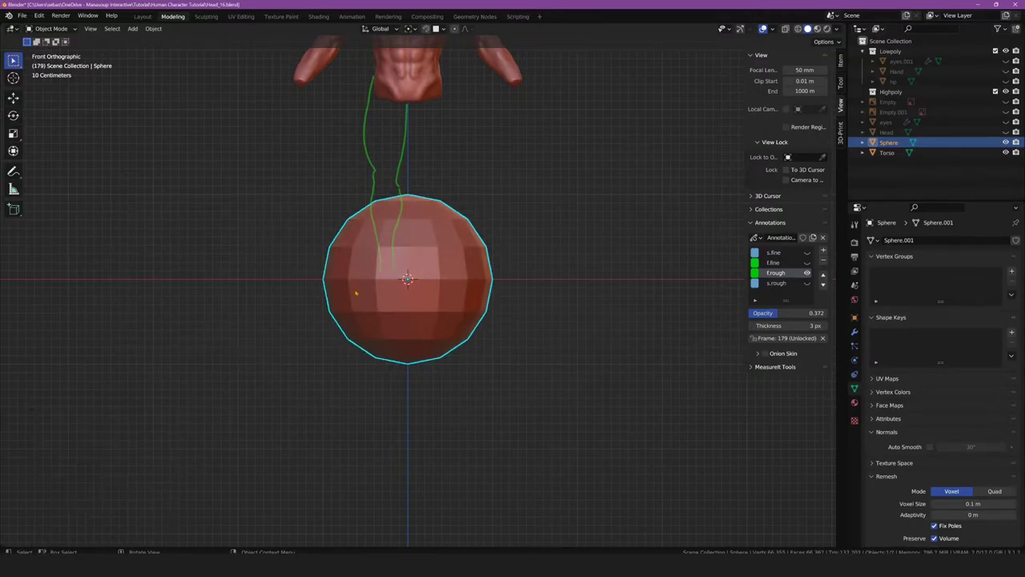
key(Tab)
drag(318, 305, 538, 405)
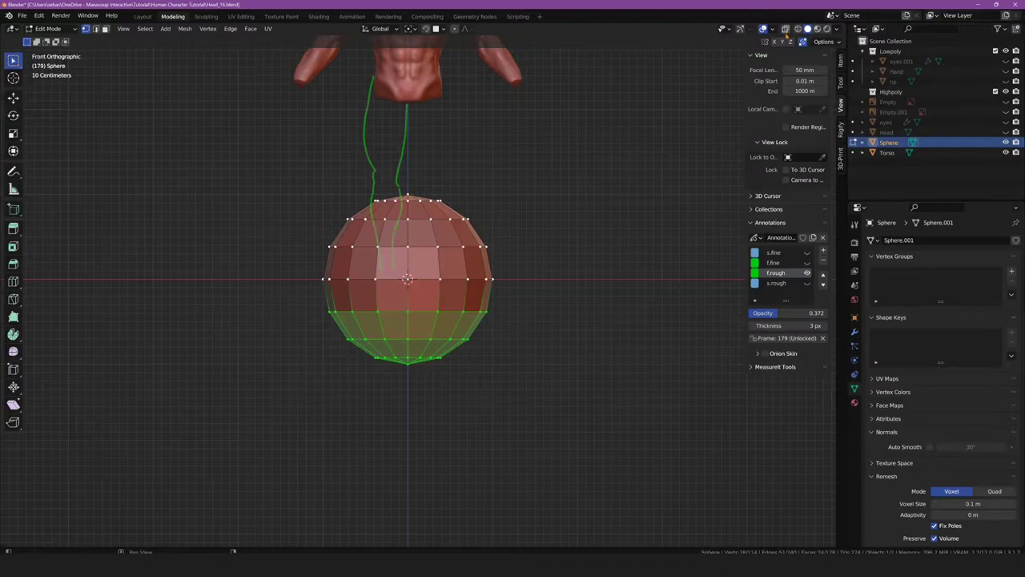
Enable X-ray, add a middle edge loop and drag the sphere's lower half down along Z
click(785, 29)
click(289, 317)
key(b)
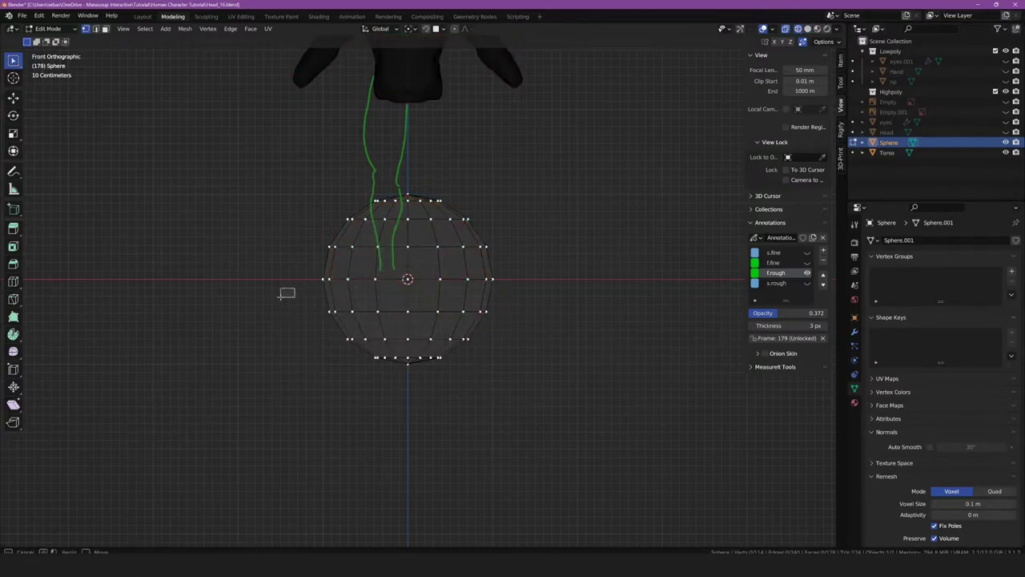
click(338, 290)
click(336, 282)
drag(314, 281, 529, 416)
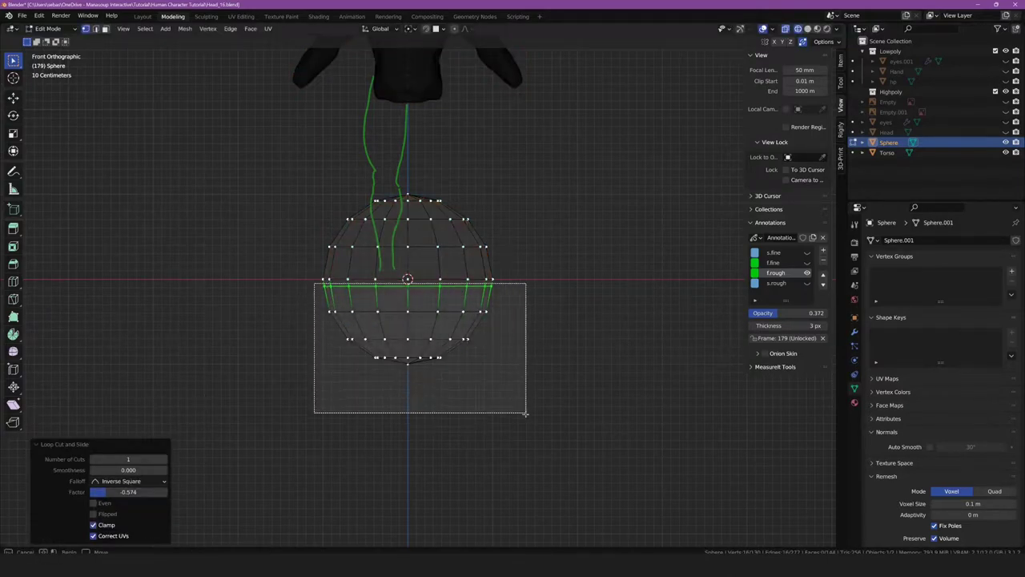
key(g)
key(z)
click(401, 512)
Lengthen the capsule further along Z and add about 16 edge loops along it
scroll(377, 320, down, 5)
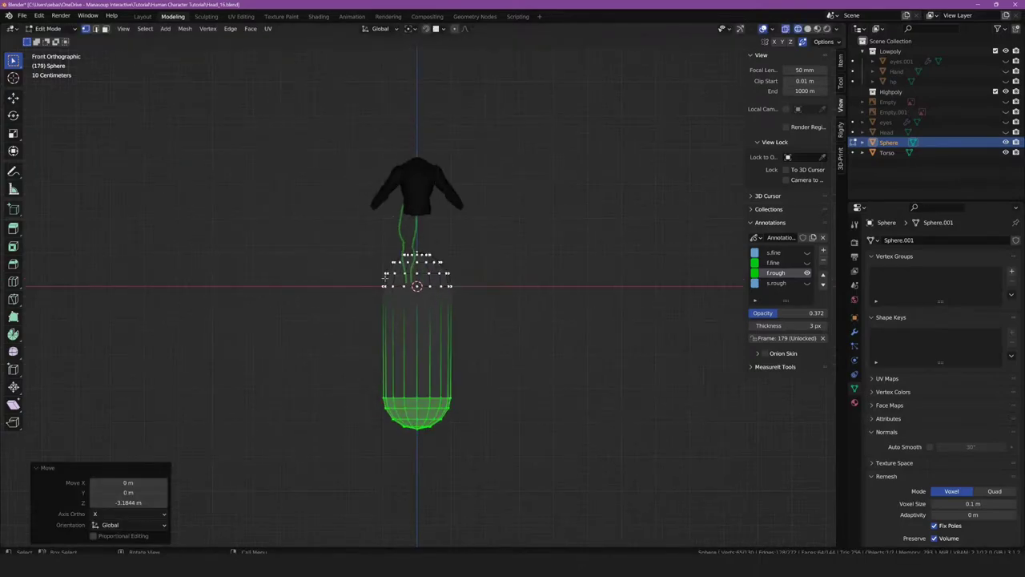
shift+middle_drag(314, 316, 325, 172)
scroll(325, 172, up, 2)
key(g)
key(z)
click(405, 238)
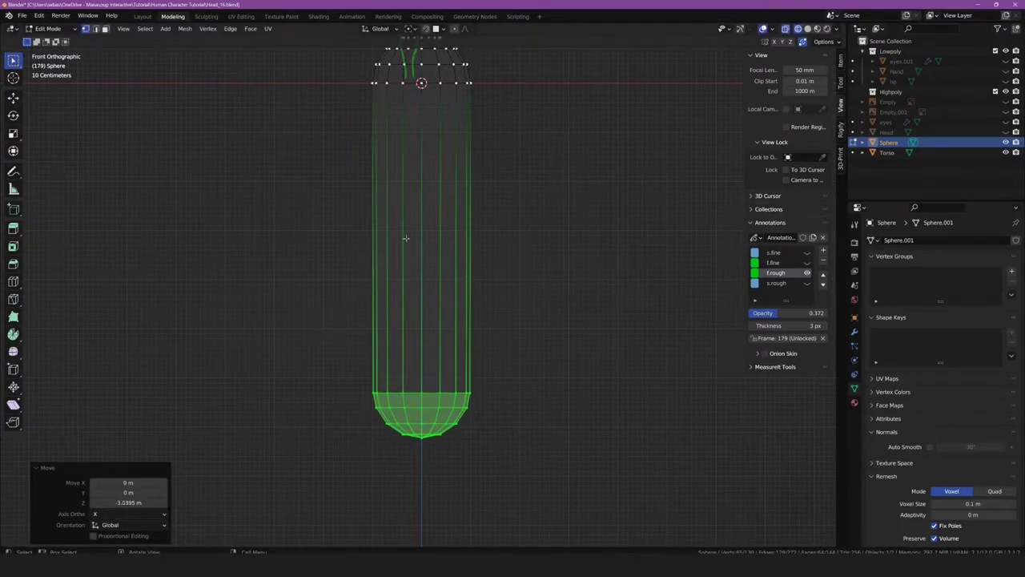
scroll(373, 220, up, 10)
scroll(374, 220, up, 2)
scroll(373, 220, up, 2)
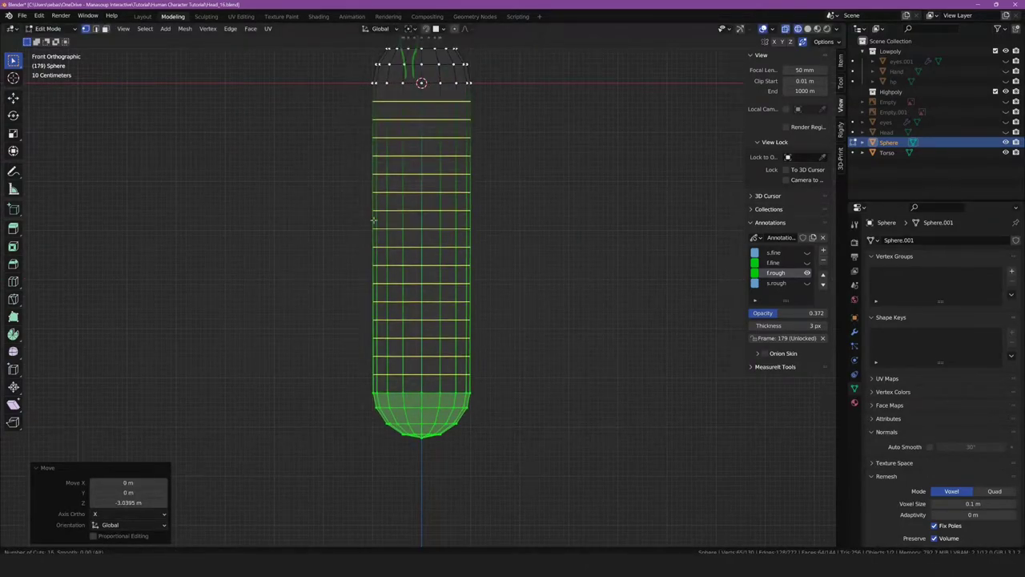
click(374, 221)
click(373, 221)
Shrink the whole mesh and place it over the front leg sketch under the torso
key(a)
scroll(312, 201, down, 3)
key(s)
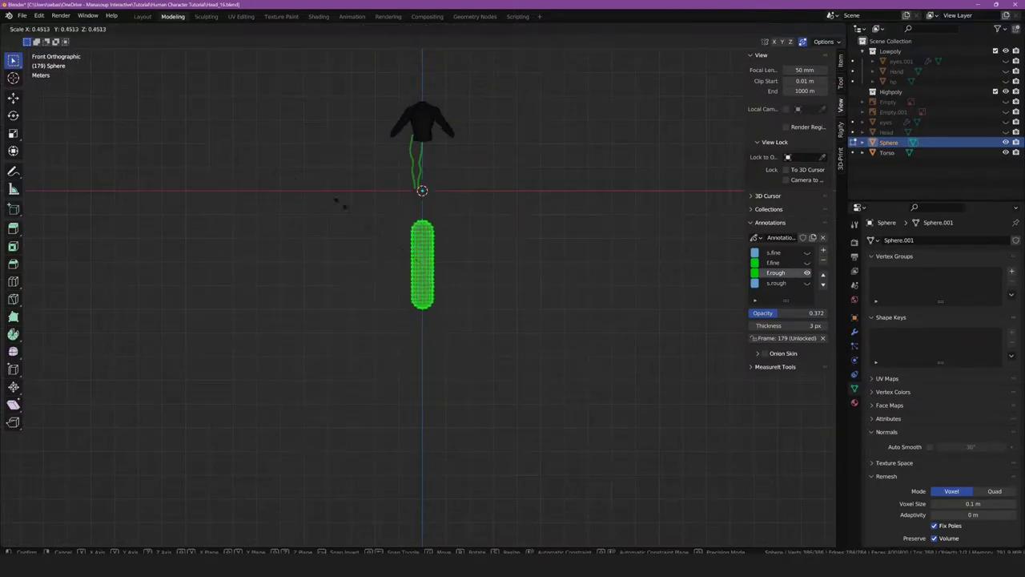
click(370, 233)
key(g)
key(z)
click(351, 126)
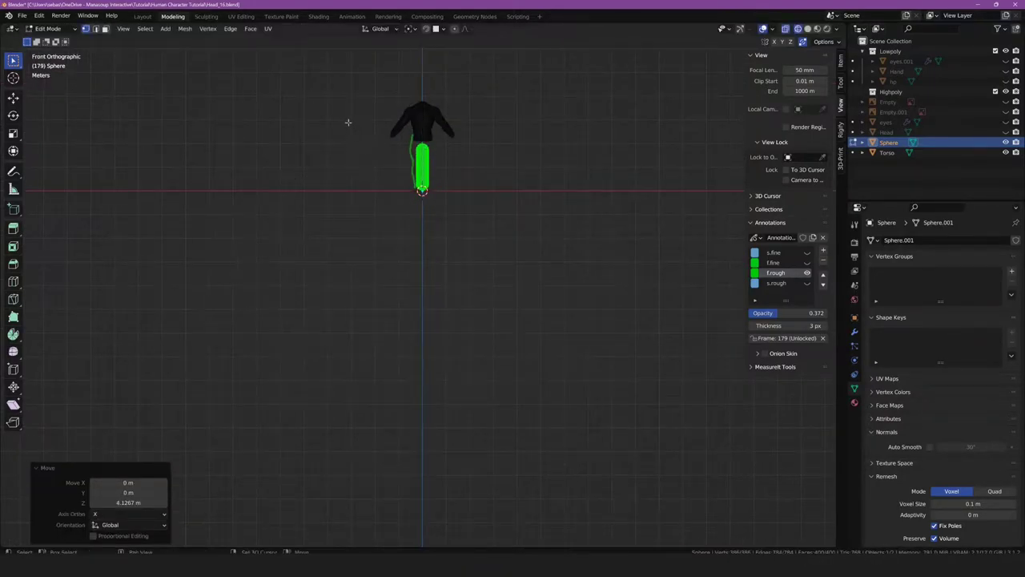
shift+middle_drag(347, 119, 390, 251)
key(KP_Decimal)
key(g)
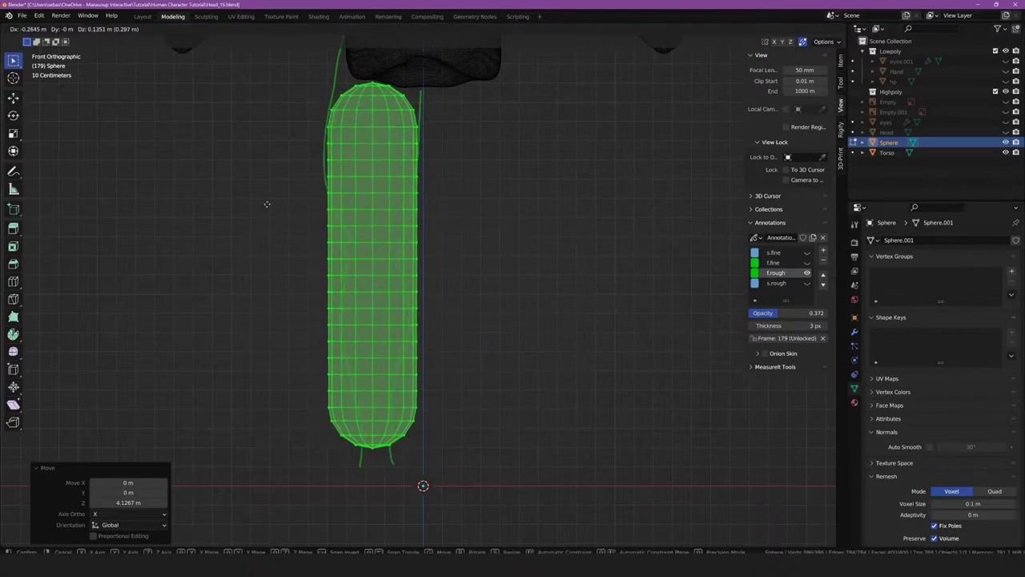
click(267, 205)
shift+middle_drag(277, 197, 297, 230)
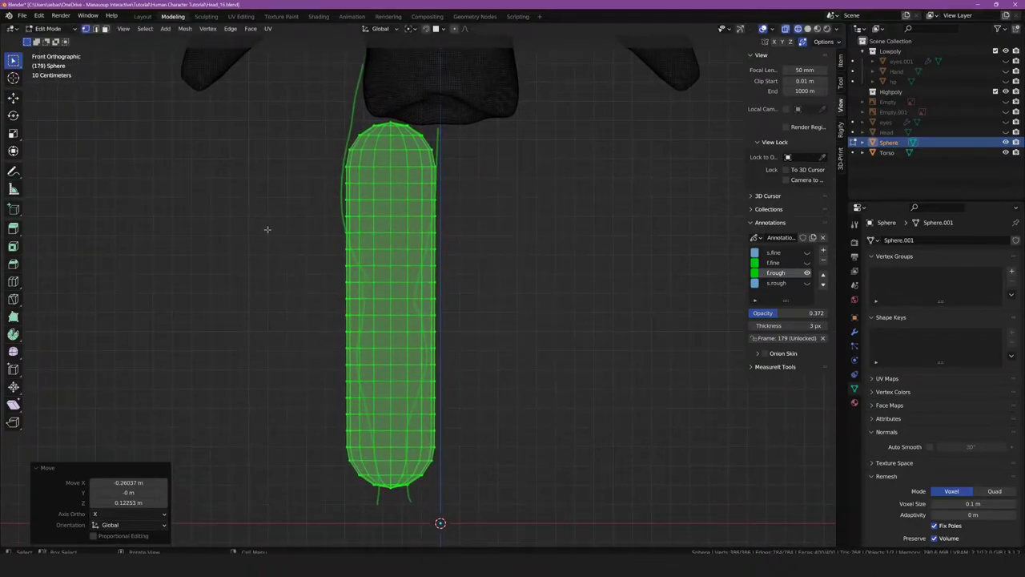
Stretch the capsule's height along Z and reposition it on the leg sketch
key(s)
key(z)
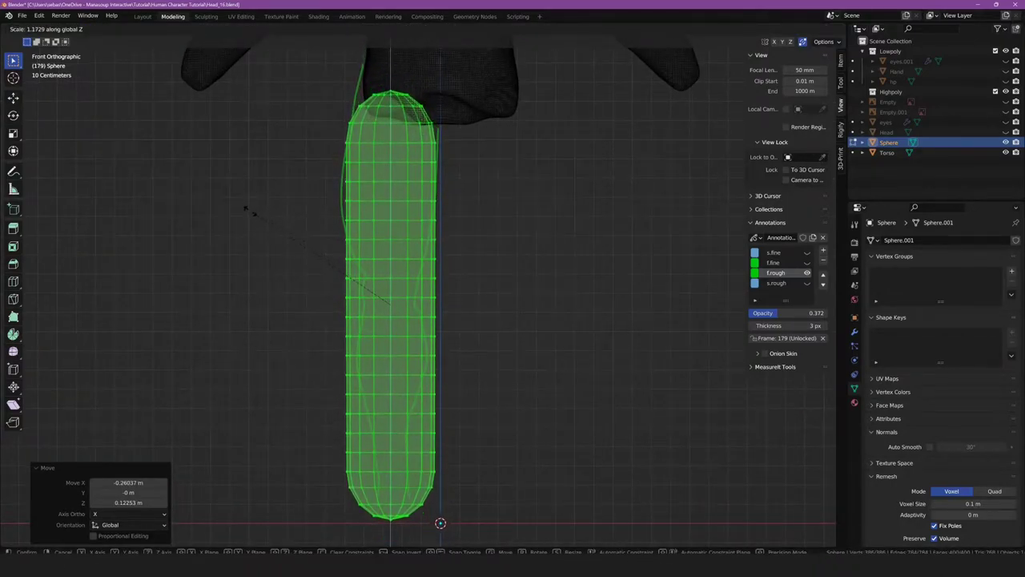
key(Escape)
key(g)
click(252, 209)
In right side view, swap to the side leg sketch and fit the capsule against it
key(KP_3)
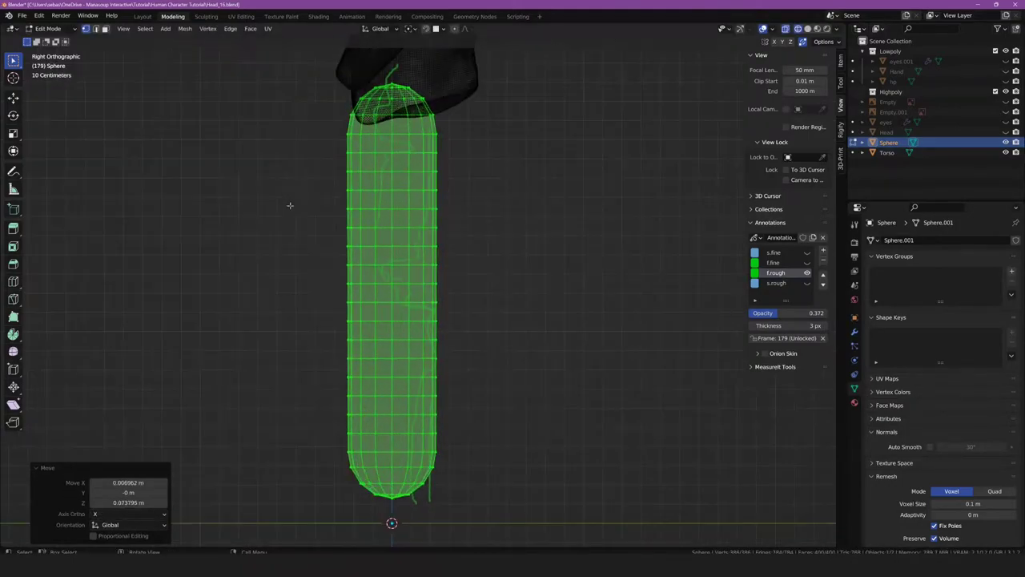
click(807, 273)
click(806, 282)
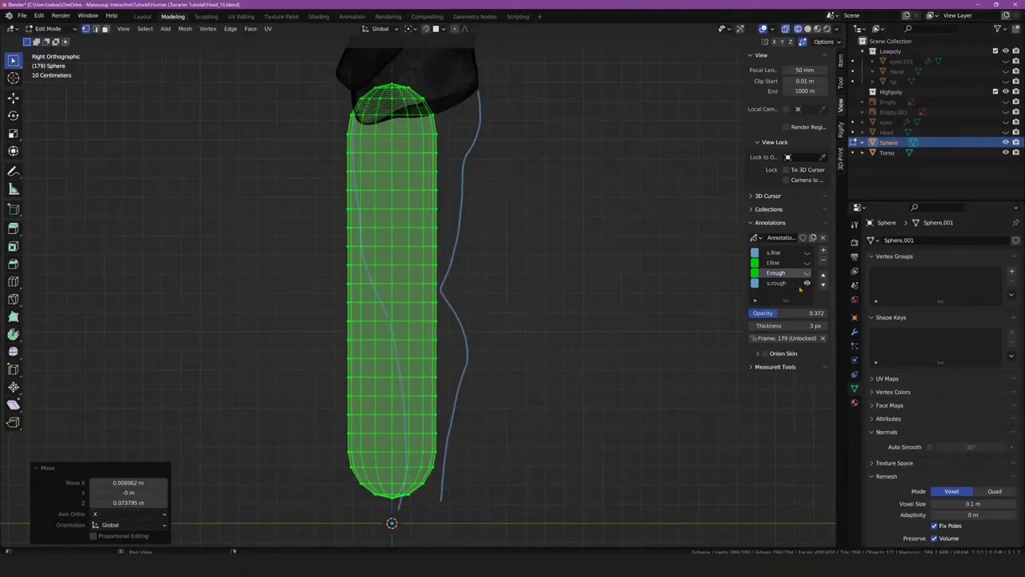
key(g)
click(320, 237)
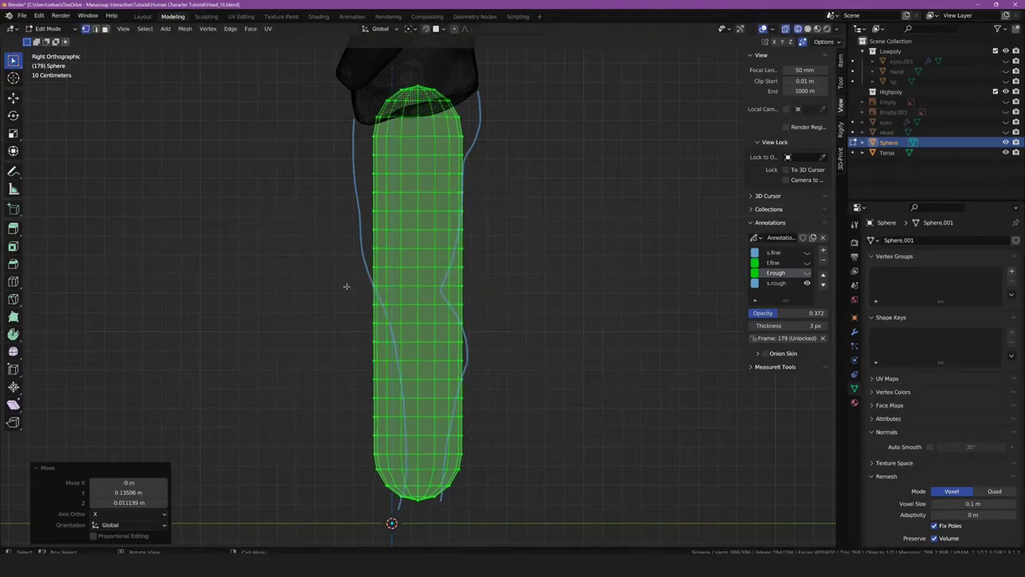
click(48, 29)
In Sculpt Mode, Grab-pull the leg contours toward the front sketch with 205, 500 and 184 px brushes
click(53, 62)
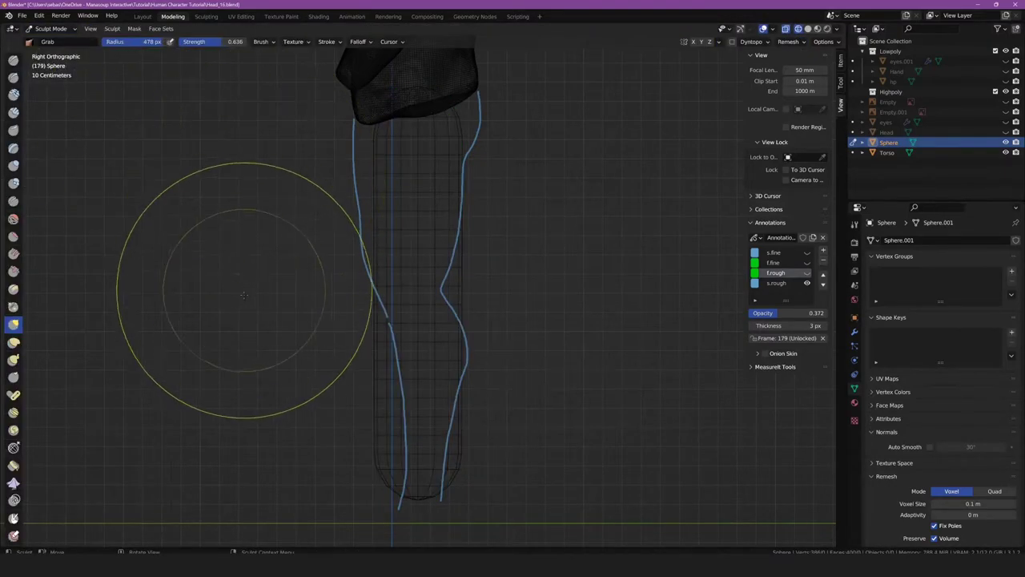
drag(355, 286, 416, 323)
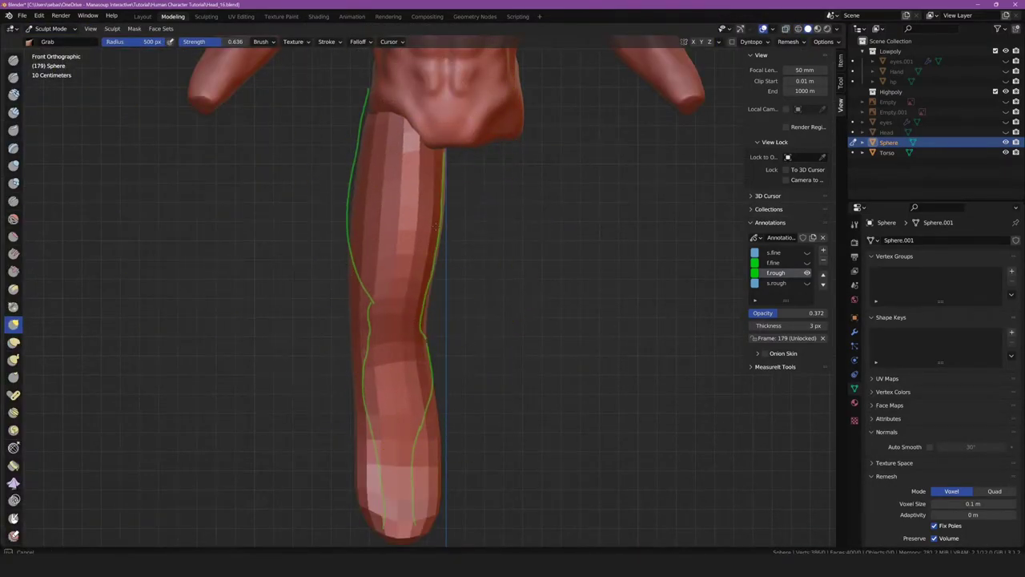
key(f)
click(370, 304)
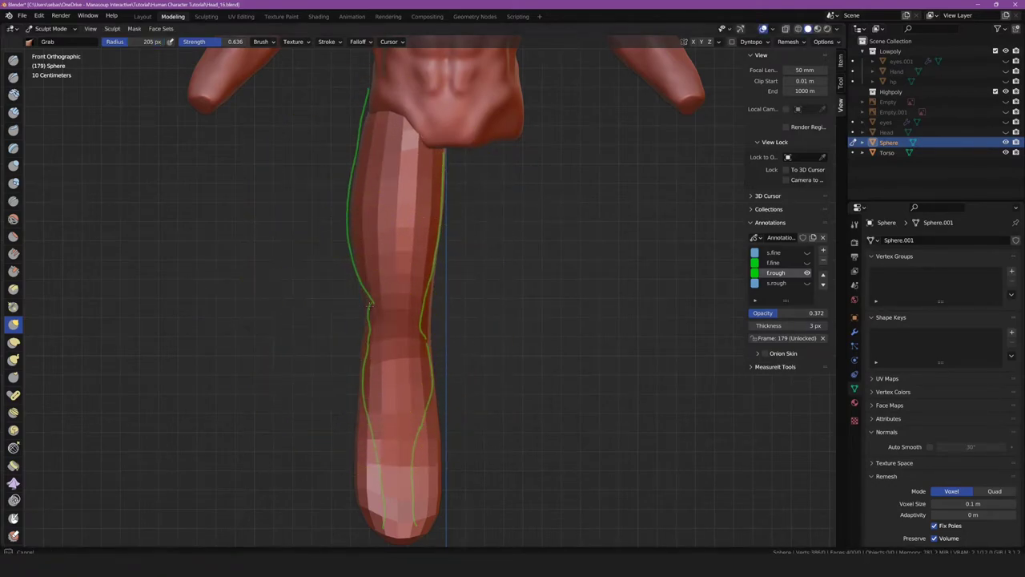
drag(418, 324, 422, 321)
key(f)
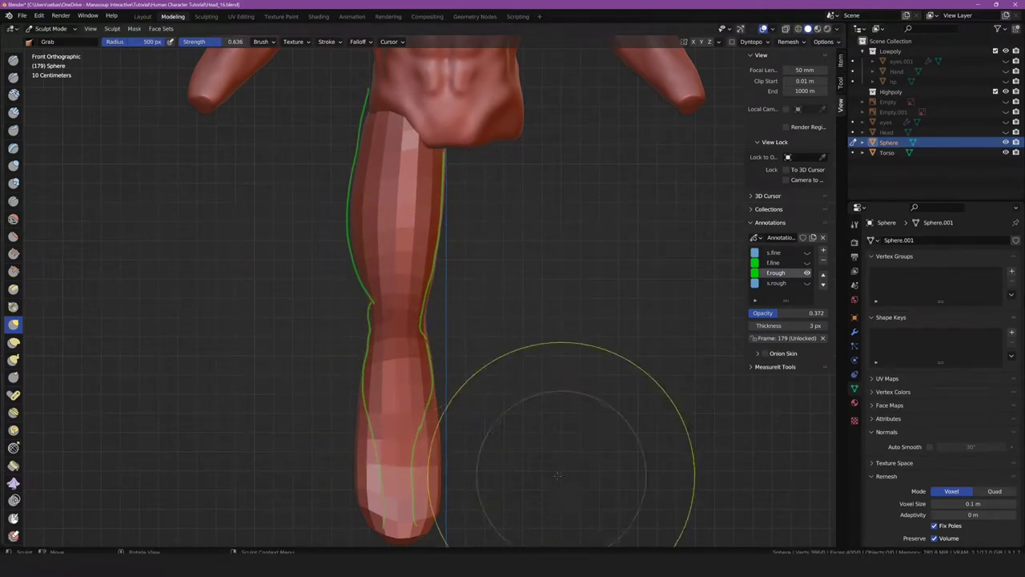
click(496, 481)
drag(436, 481, 385, 457)
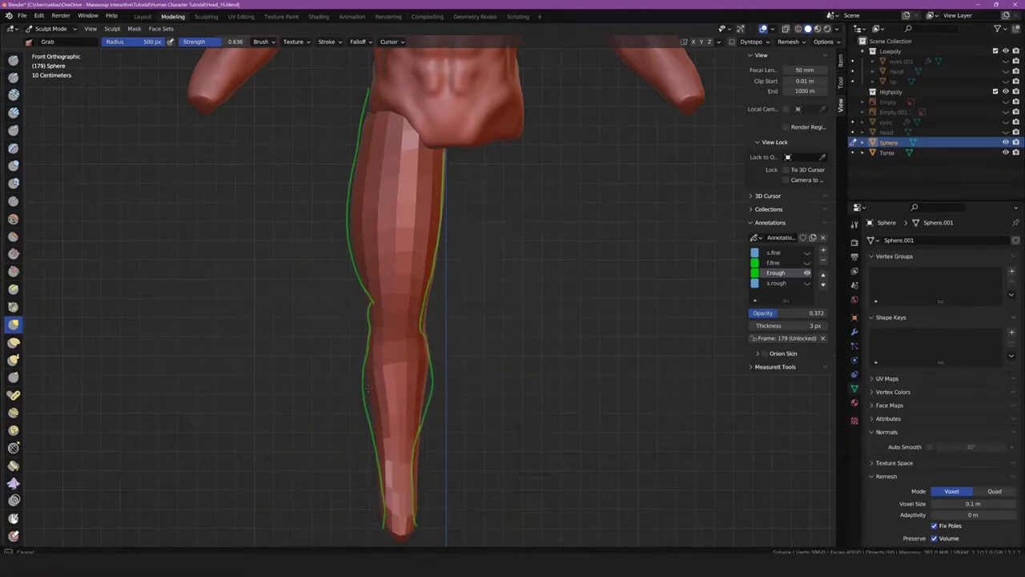
key(f)
click(362, 403)
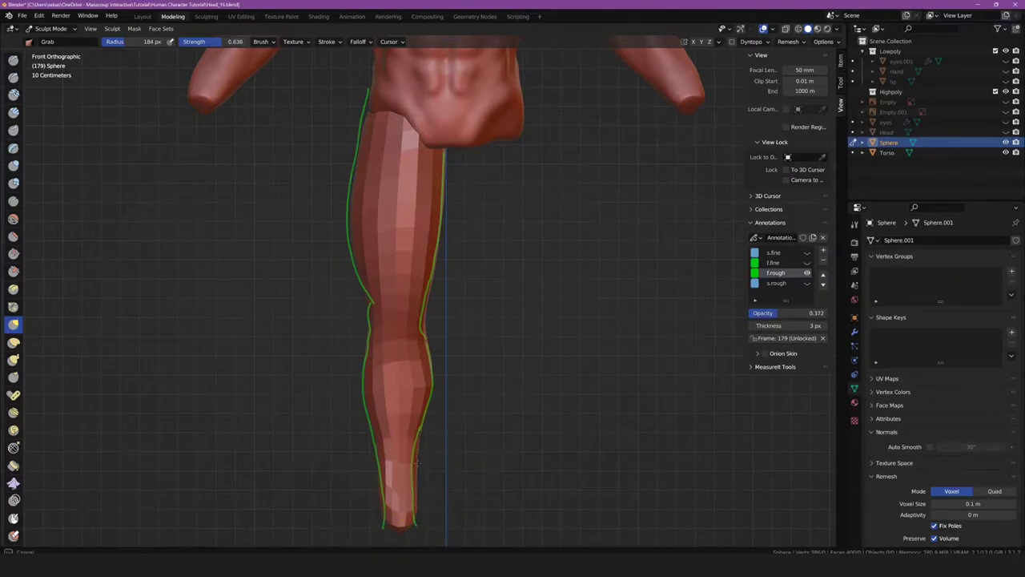
Frame the hip in right side view, set a 478 px brush, and undo back to the plain tube
scroll(412, 268, down, 2)
key(KP_3)
scroll(713, 303, up, 3)
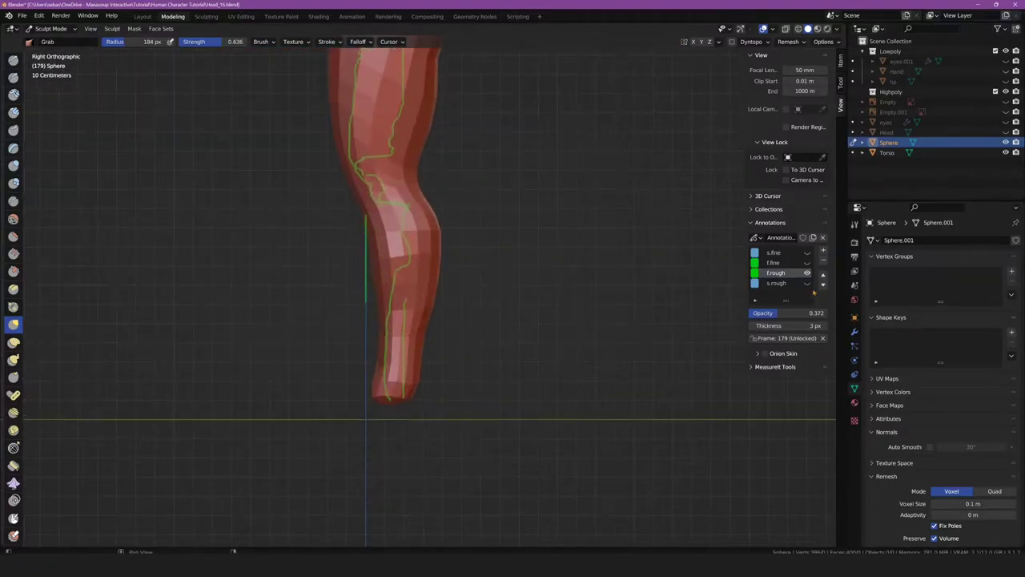
scroll(713, 303, up, 1)
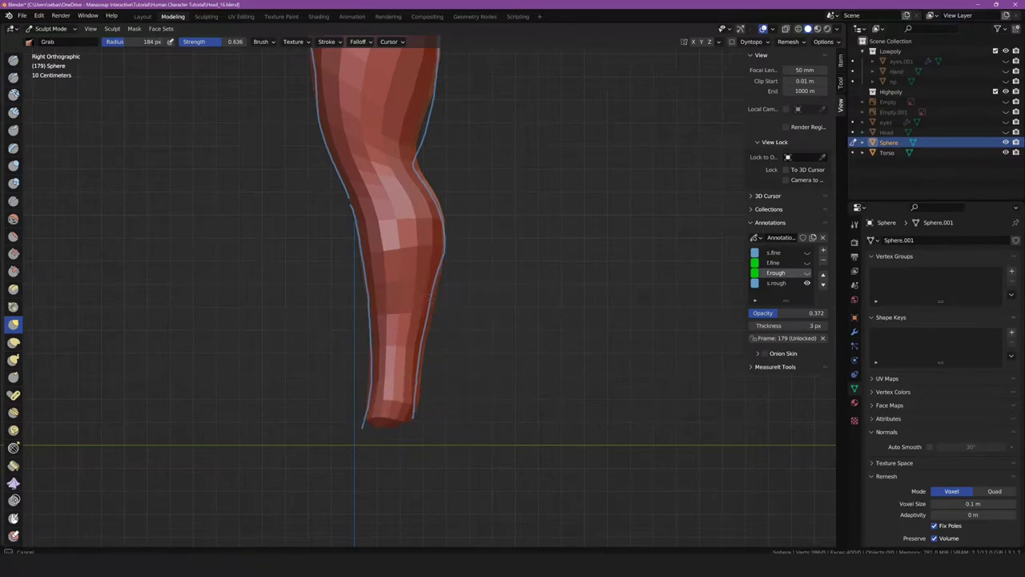
shift+middle_drag(420, 298, 424, 432)
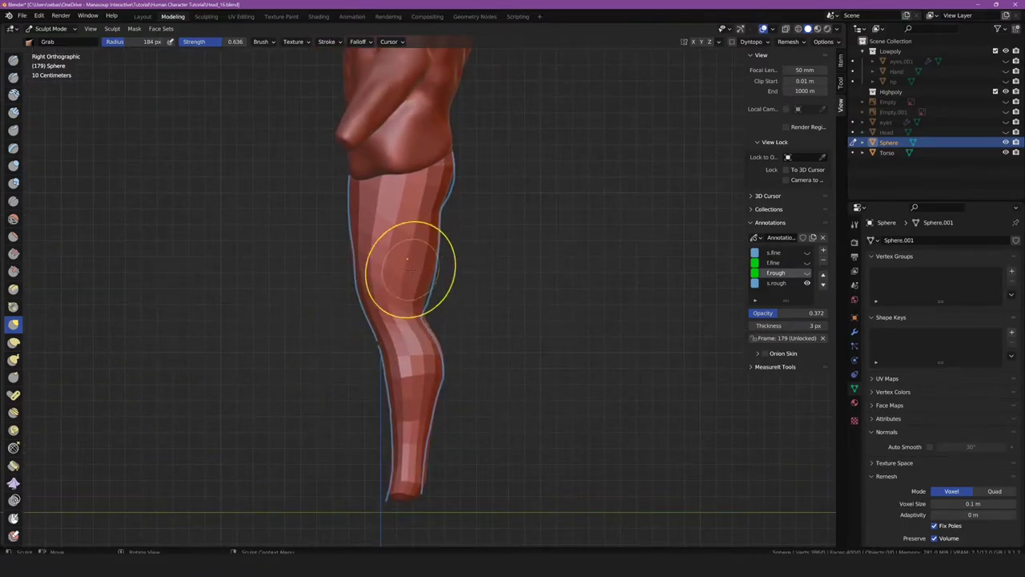
key(f)
click(606, 298)
key(ctrl+z)
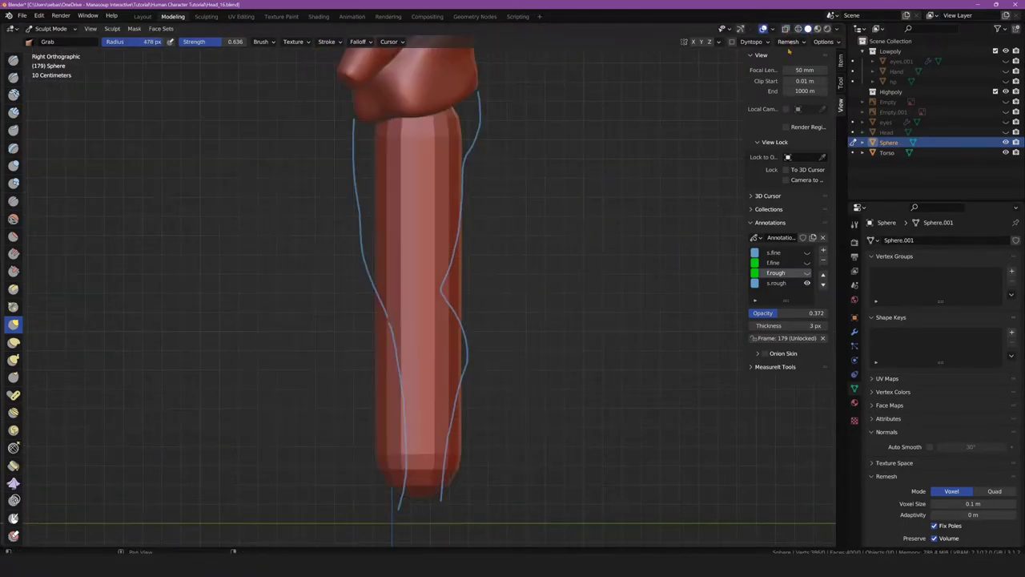
Grab-sculpt the thigh, knee bulge, narrowed shin and calf along the blue side guides
drag(465, 148, 479, 144)
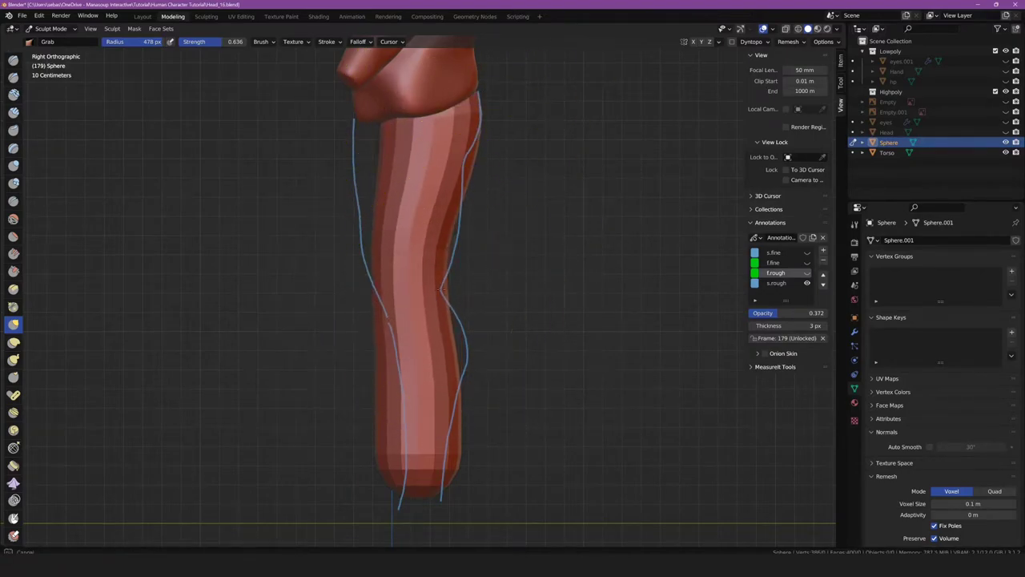
drag(448, 316, 473, 324)
mouse_move(457, 446)
mouse_down()
mouse_move(366, 469)
mouse_move(433, 455)
mouse_move(412, 433)
mouse_up()
drag(451, 487, 417, 449)
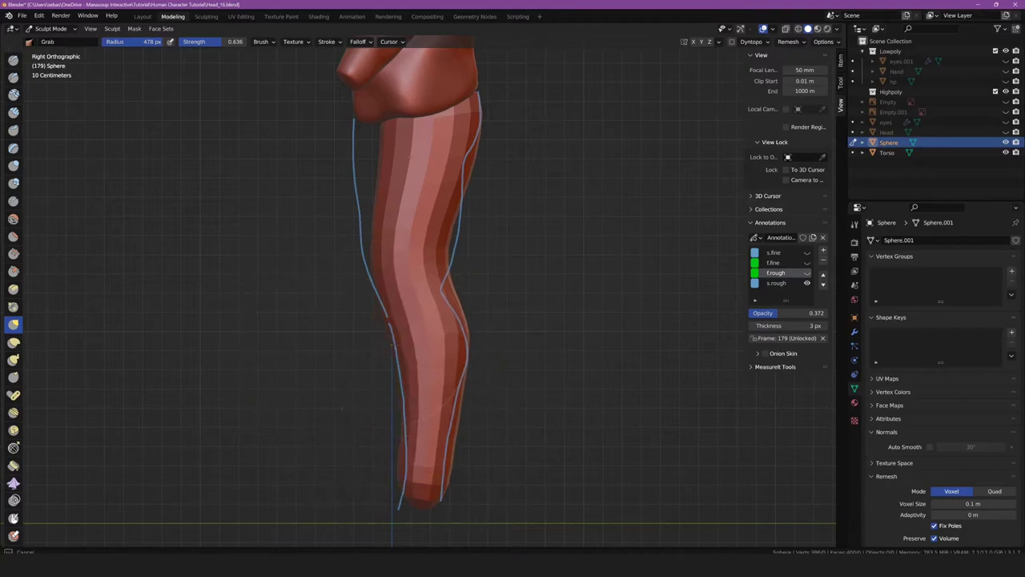
mouse_move(393, 264)
mouse_down()
mouse_move(368, 227)
mouse_move(363, 165)
mouse_up()
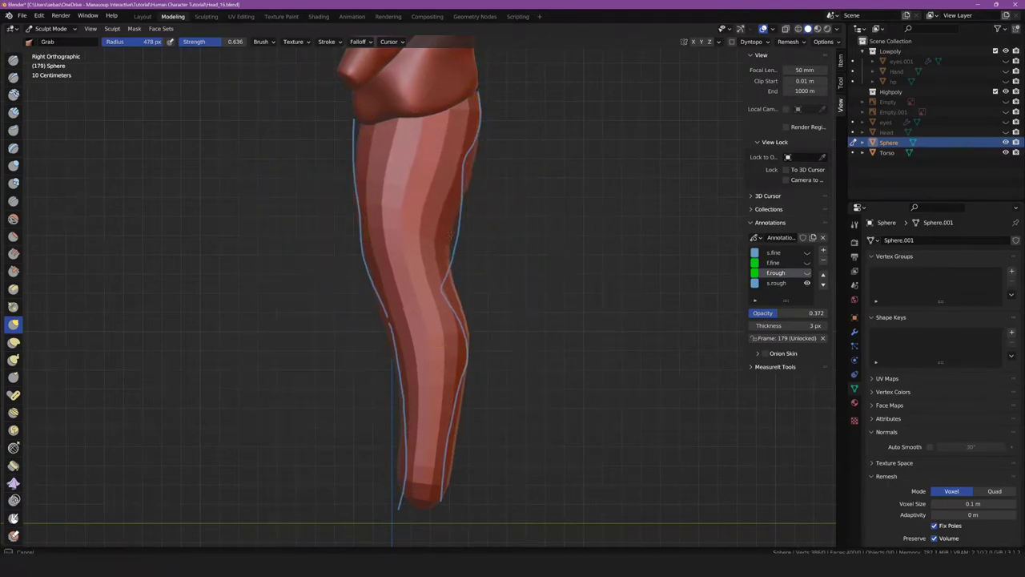
mouse_move(433, 232)
mouse_down()
mouse_move(448, 292)
mouse_move(434, 194)
mouse_up()
With a 214 px brush, refine the knee, back of the shin and thigh contour
key(f)
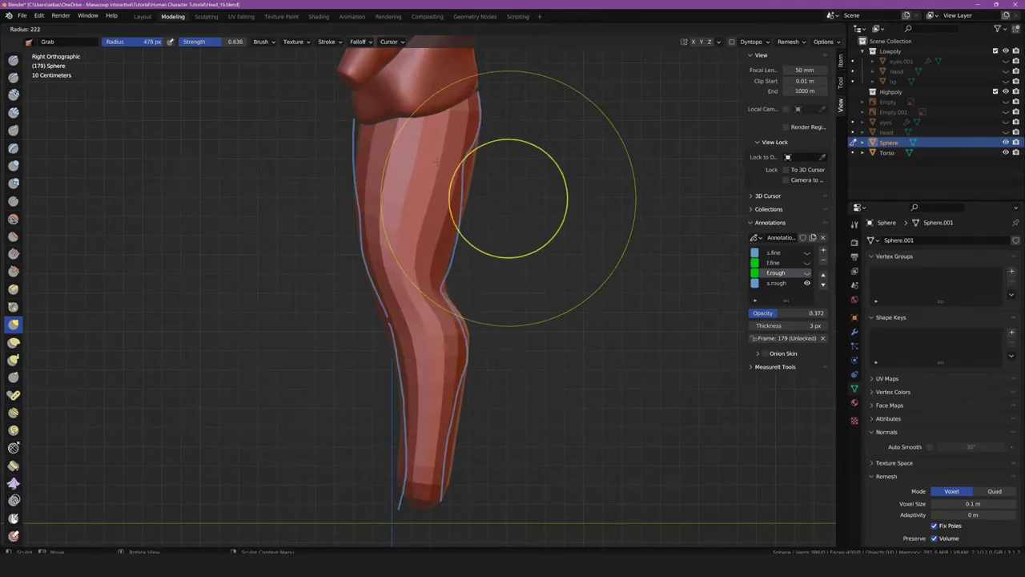
click(455, 163)
drag(467, 320, 450, 325)
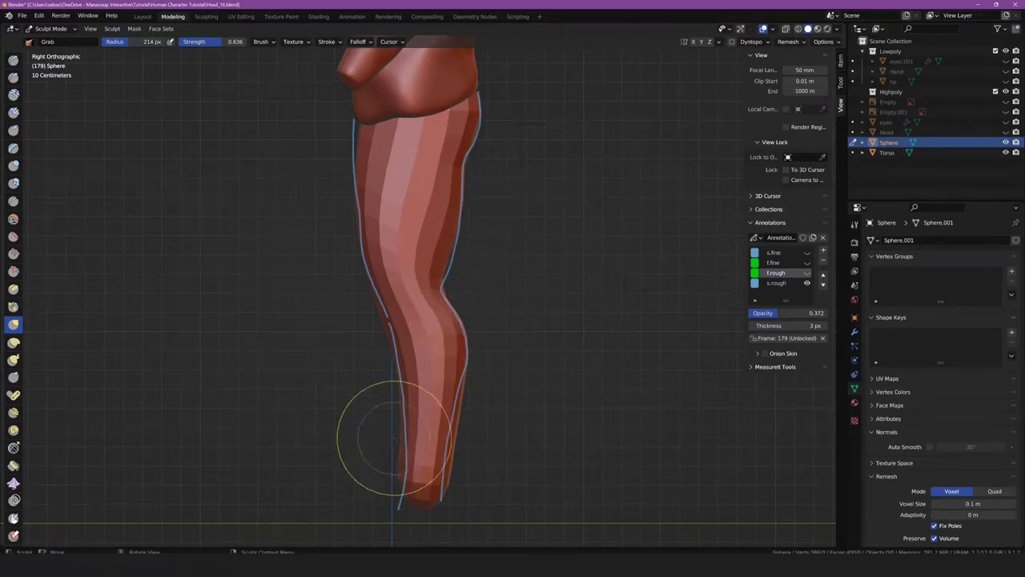
drag(401, 433, 418, 493)
drag(387, 343, 381, 352)
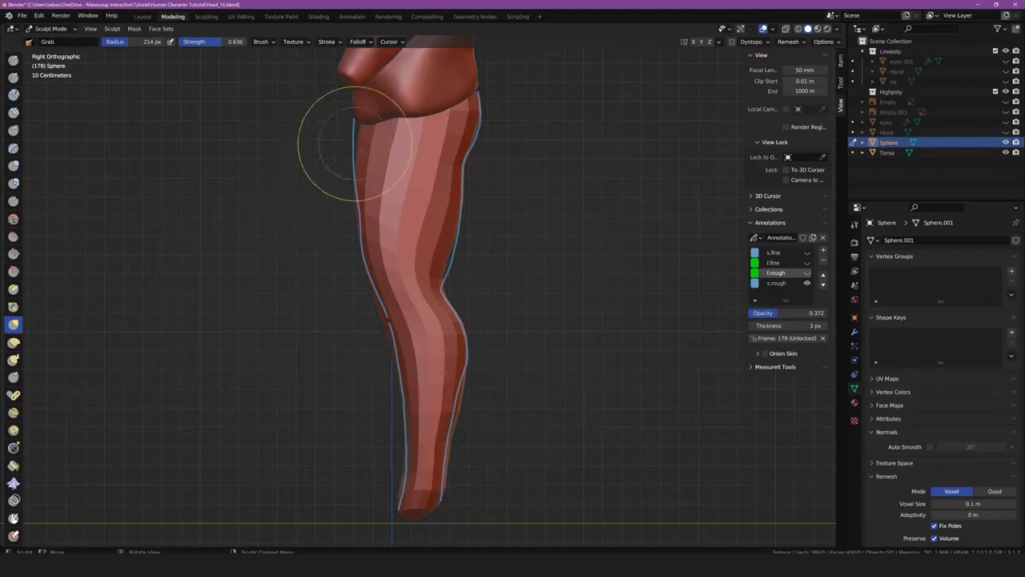
drag(360, 113, 362, 117)
In front view with f.rough guides shown, slim and taper the leg to the green outline using a 500 px brush
key(KP_1)
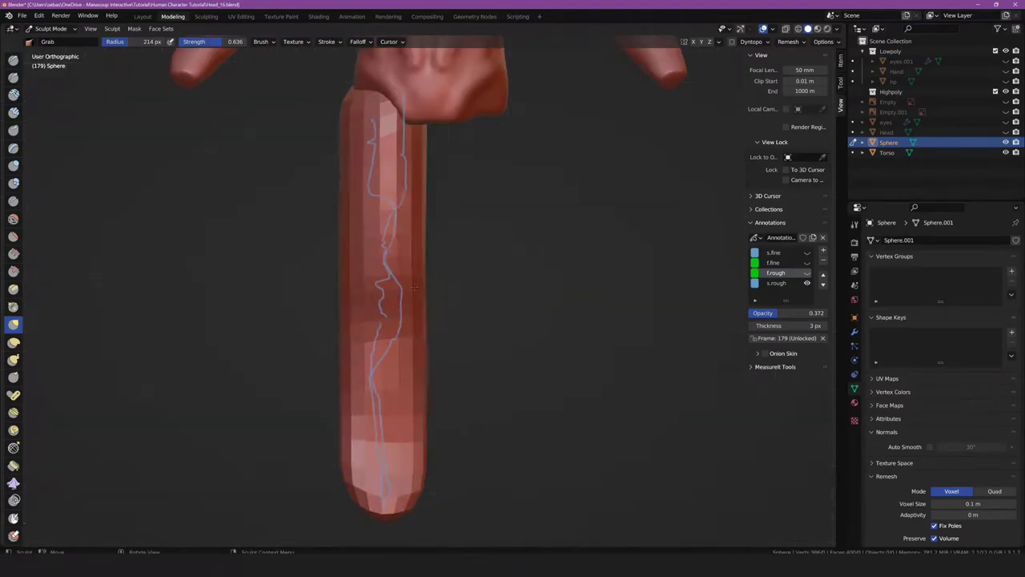
click(806, 272)
key(f)
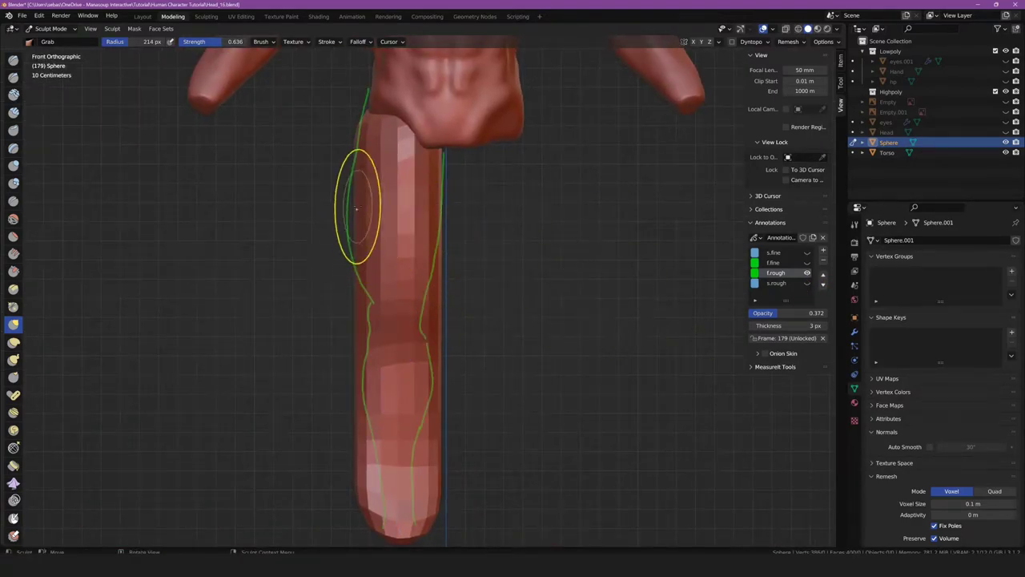
click(353, 139)
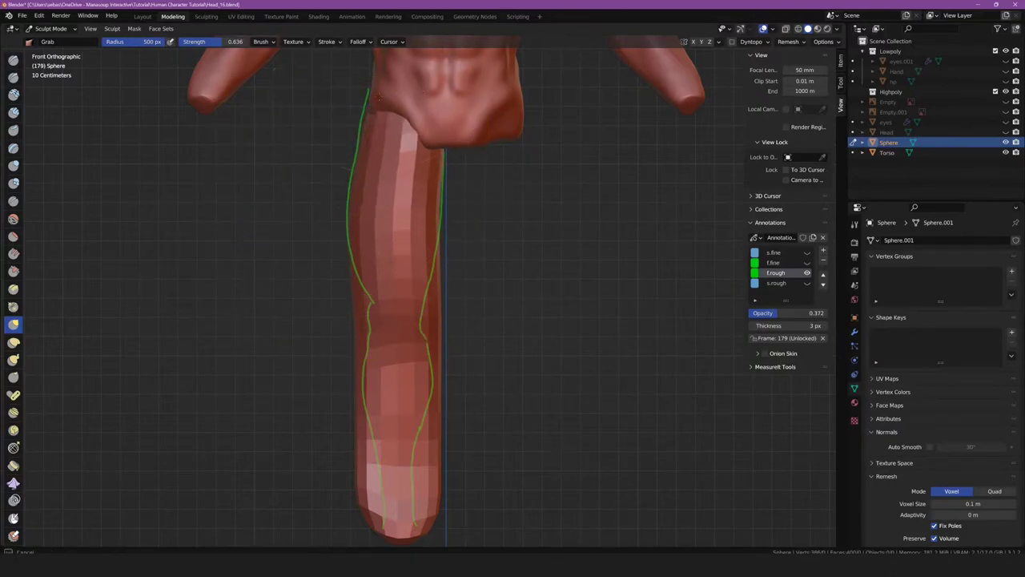
mouse_move(413, 314)
mouse_down()
mouse_move(434, 229)
mouse_move(344, 320)
mouse_up()
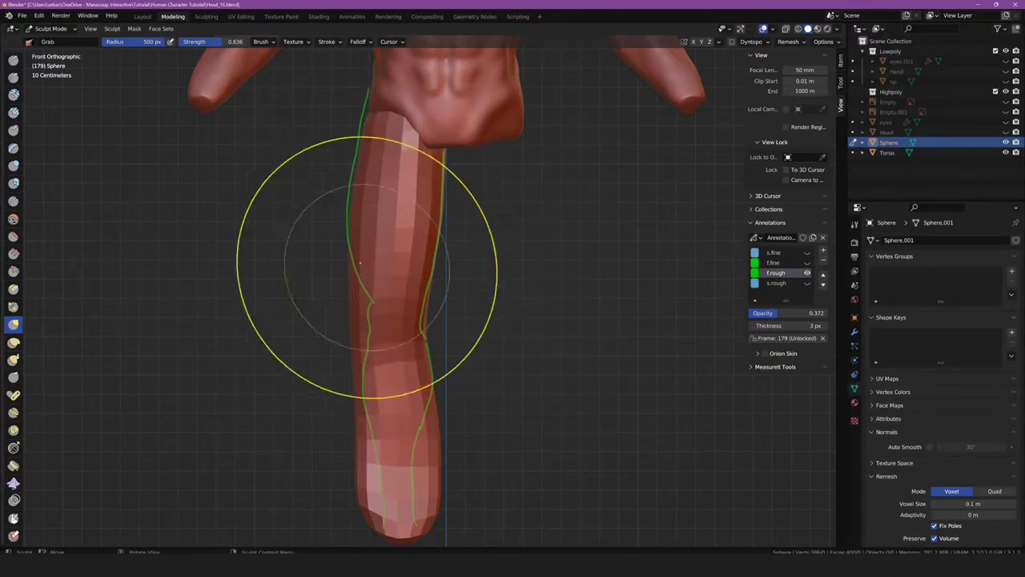
key(f)
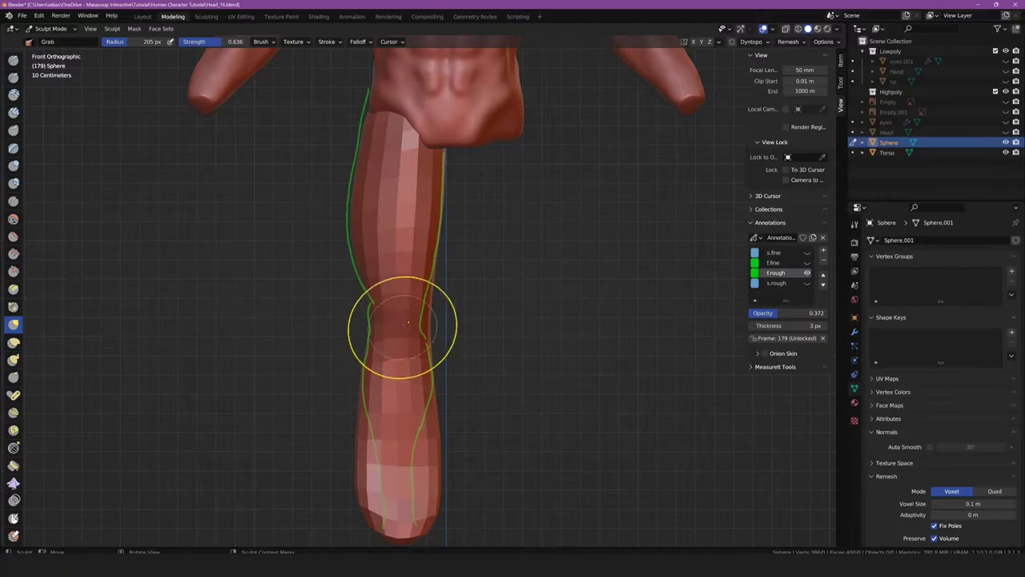
key(f)
click(459, 482)
mouse_move(458, 481)
mouse_down()
mouse_move(424, 481)
mouse_move(417, 448)
mouse_up()
mouse_move(366, 481)
mouse_down()
mouse_move(413, 478)
mouse_move(401, 446)
mouse_up()
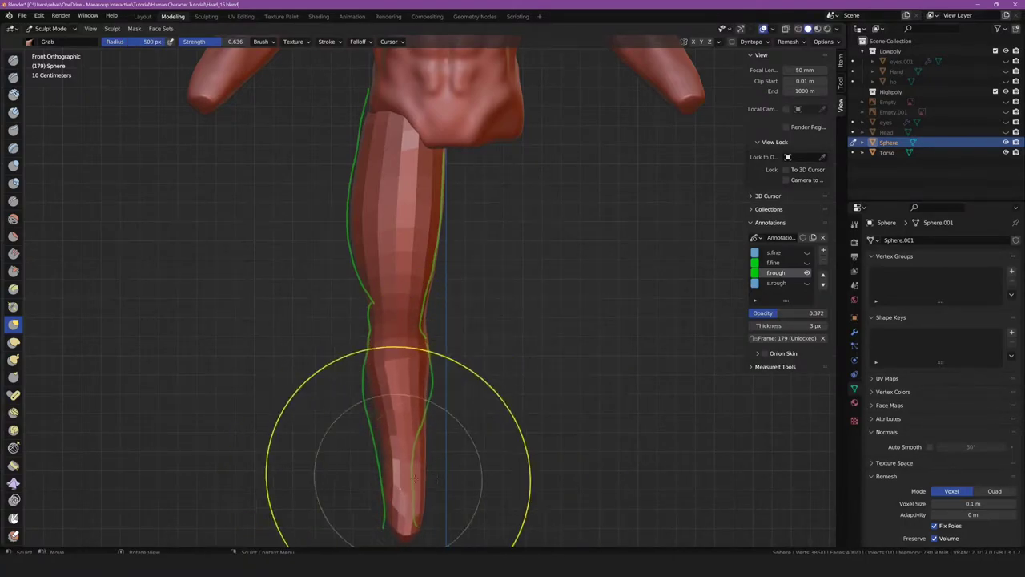
mouse_move(377, 366)
mouse_down()
mouse_move(371, 387)
mouse_move(437, 393)
mouse_up()
Set a 184 px brush, check the leg from the side, and return to Object Mode in front view
key(f)
click(419, 388)
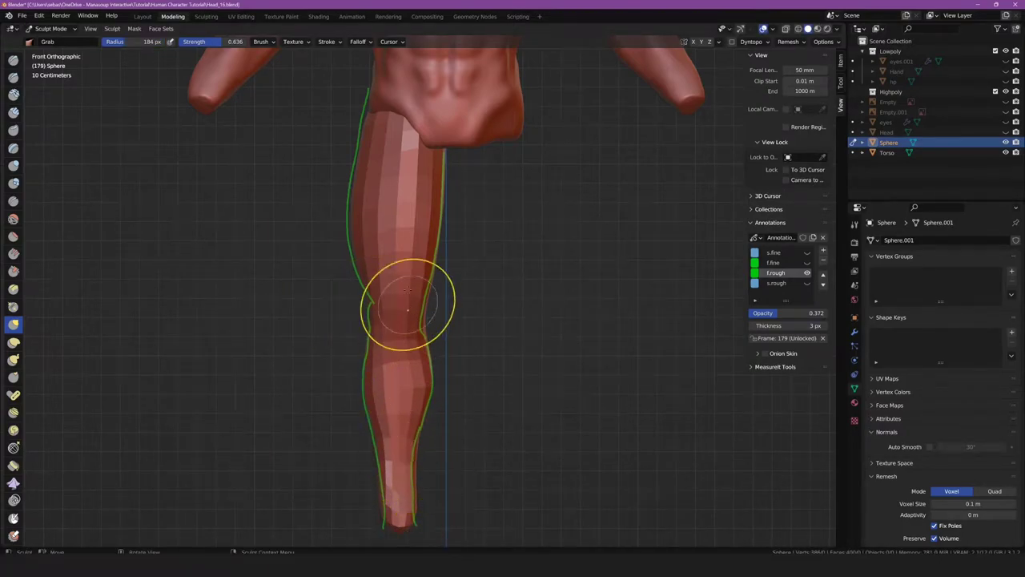
key(KP_3)
scroll(355, 302, up, 2)
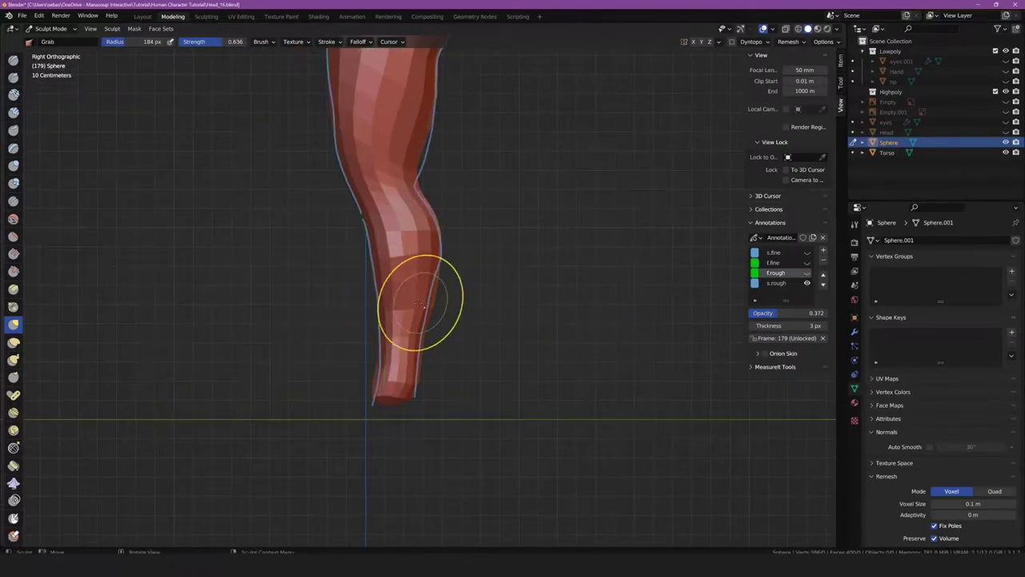
ctrl+middle_drag(421, 303, 420, 288)
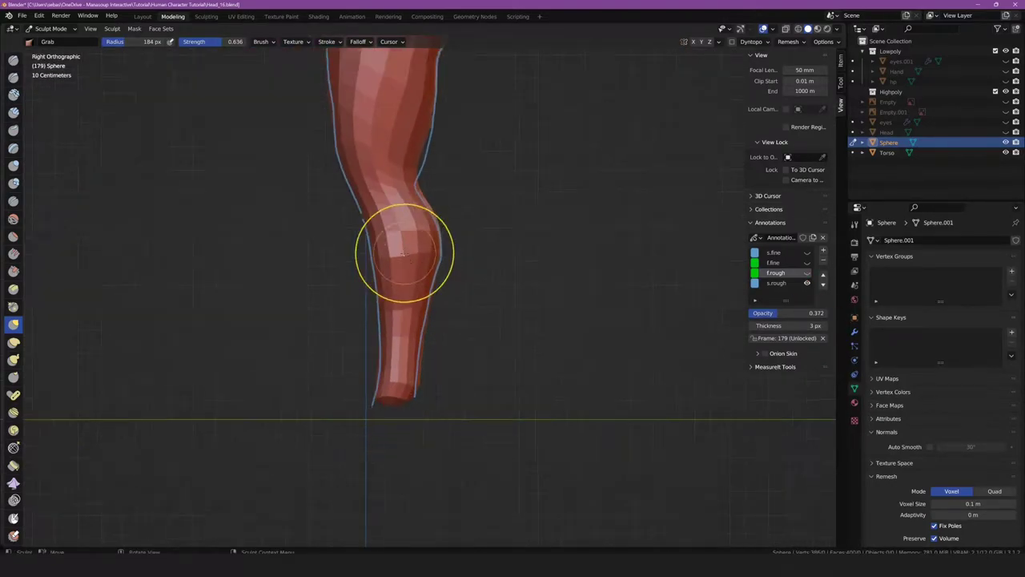
scroll(407, 260, down, 3)
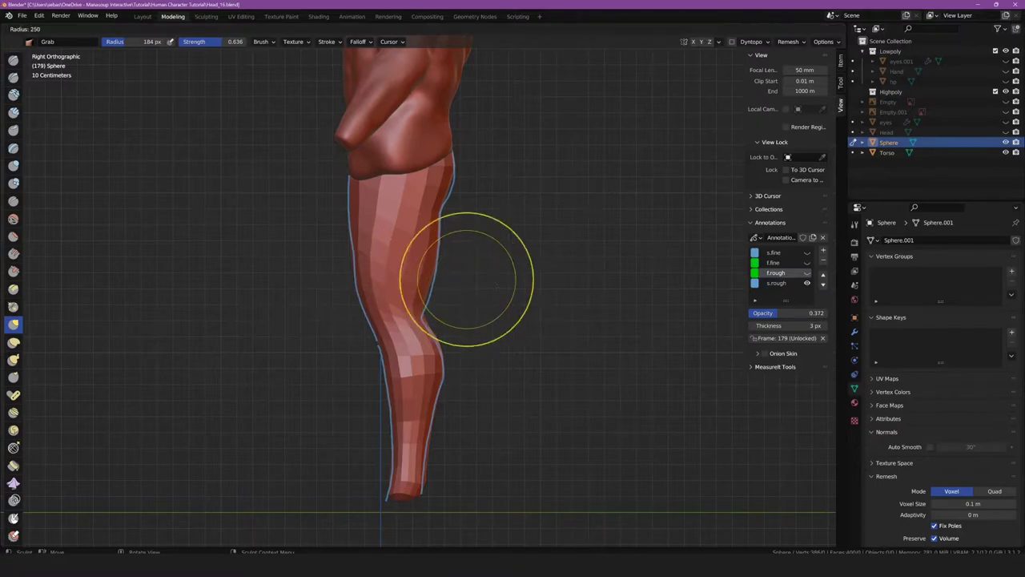
key(ctrl+Tab)
key(KP_1)
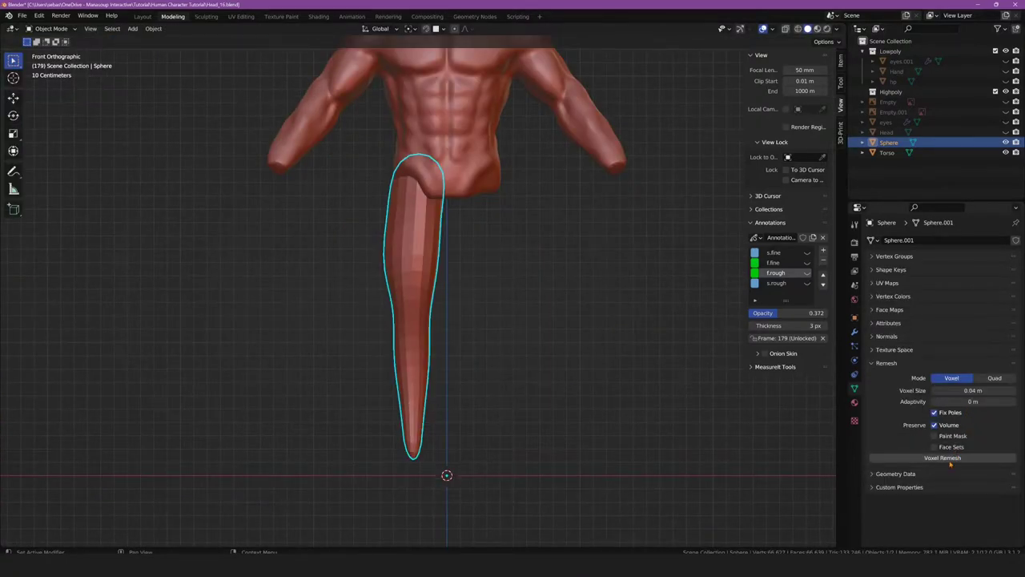
Check the remeshed leg from side and front, then set up Clay Strips at 91 px in Sculpt Mode
key(KP_3)
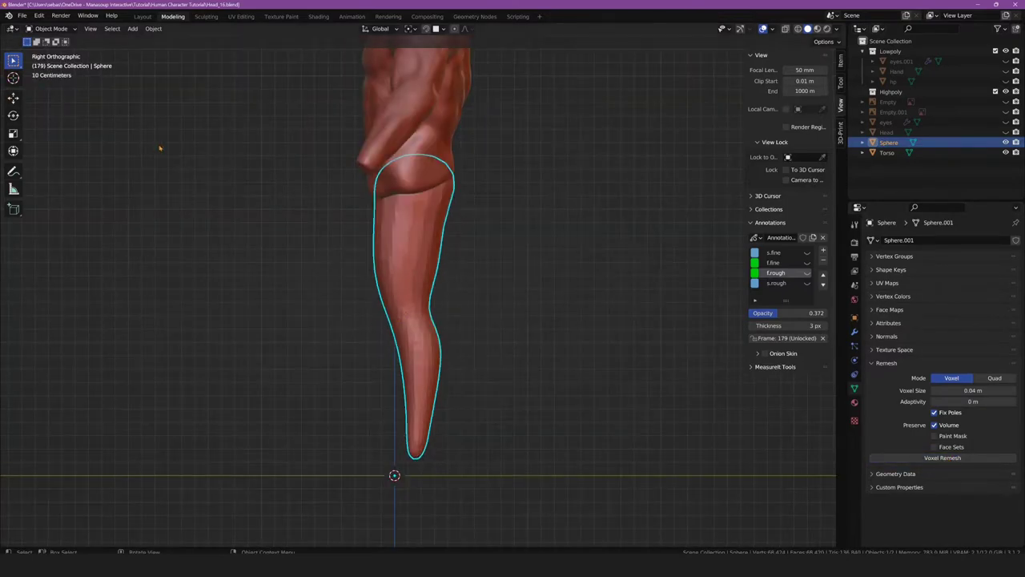
key(KP_1)
click(50, 28)
click(52, 63)
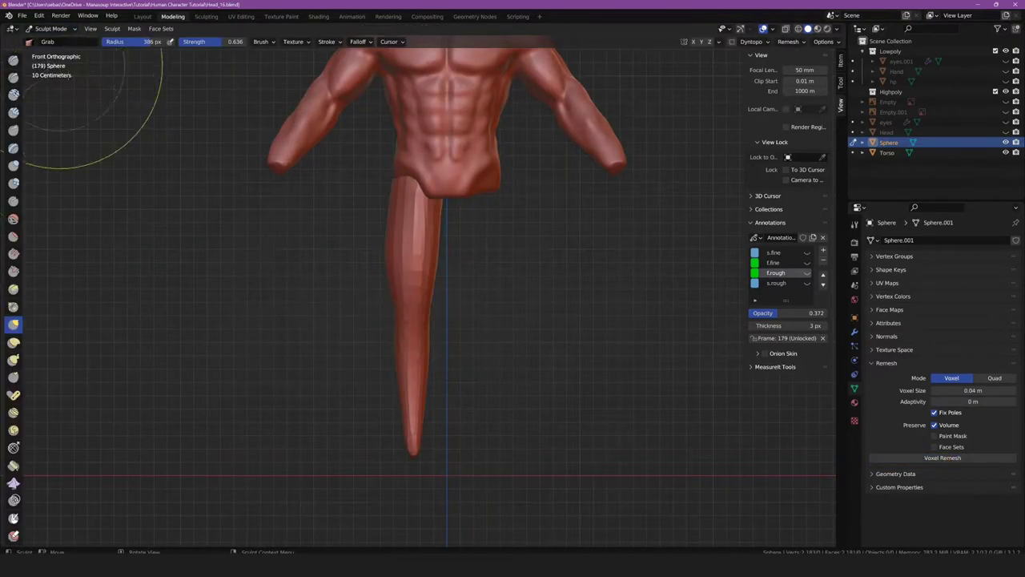
key(c)
key(f)
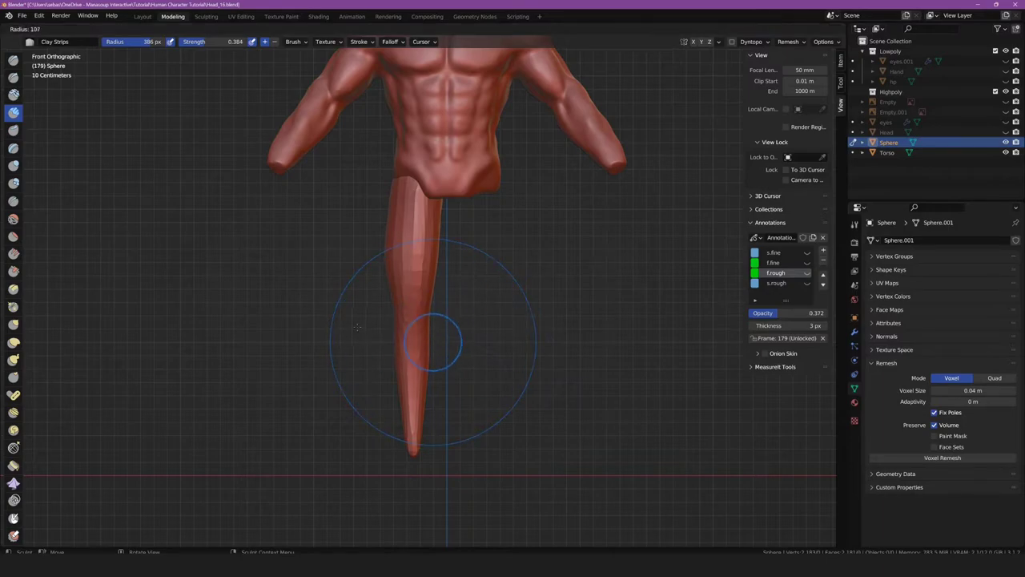
click(356, 327)
key(ctrl+Tab)
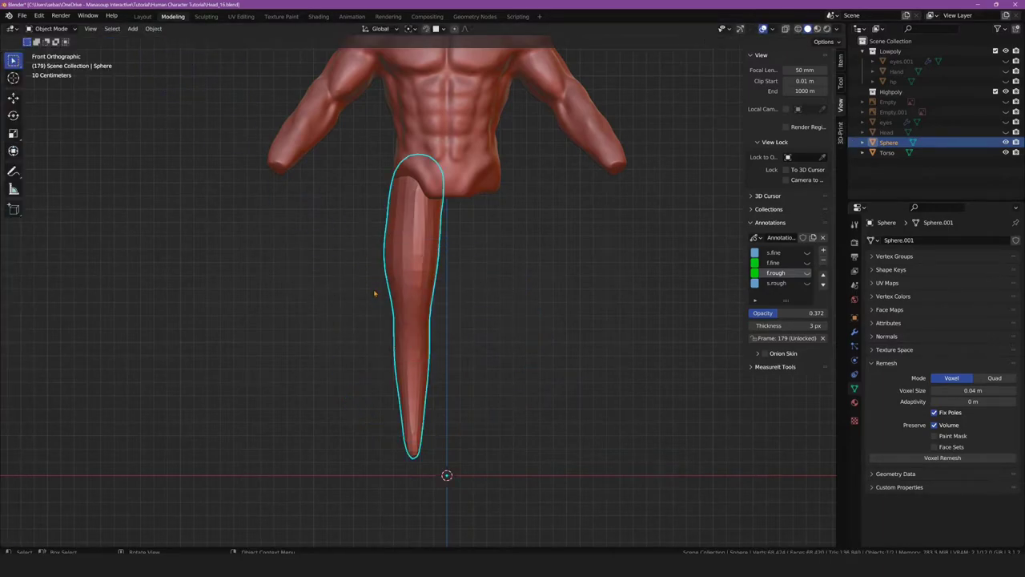
Show the f.fine guide lines over the leg and resume sculpting
scroll(363, 264, up, 5)
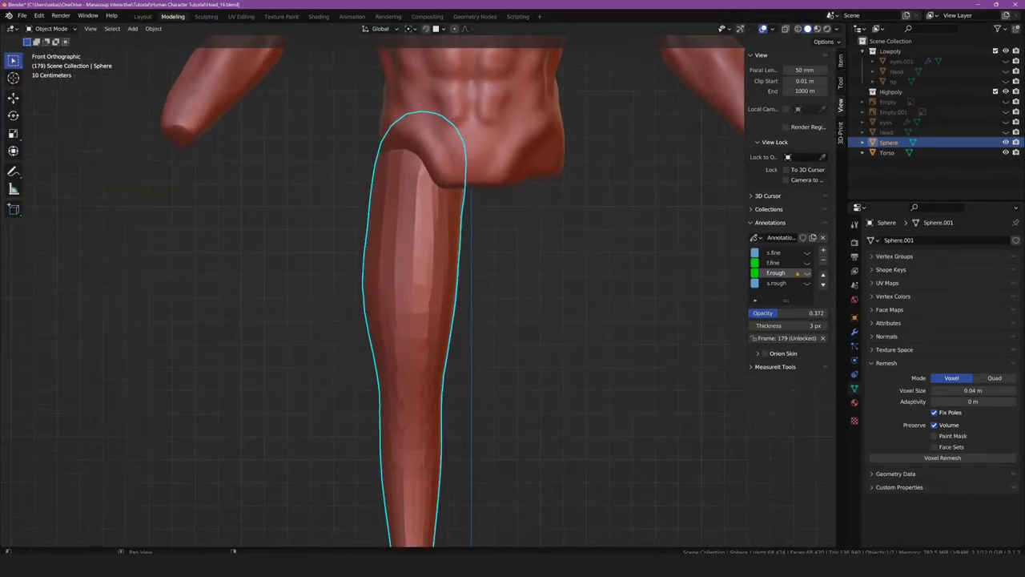
click(808, 263)
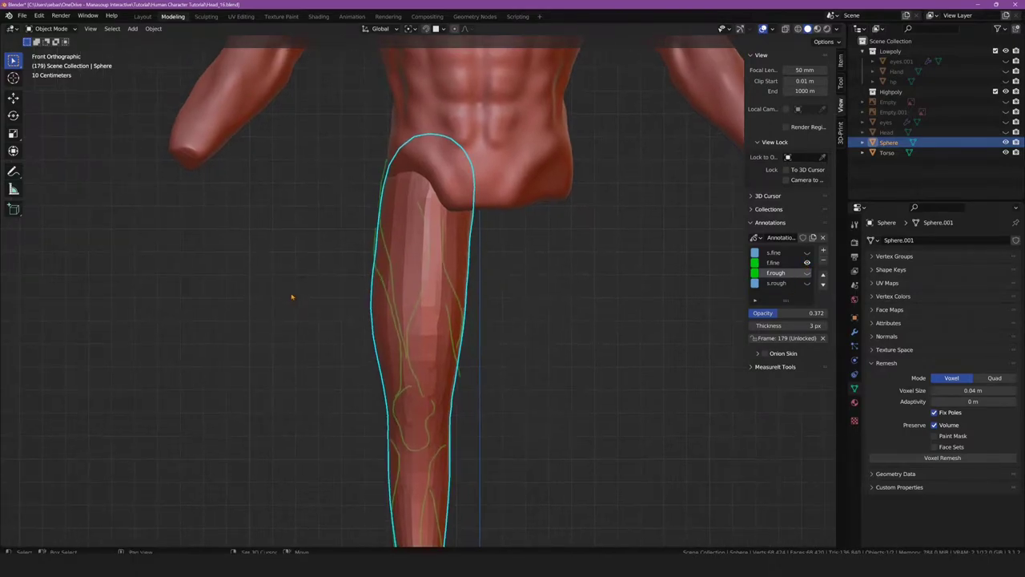
scroll(420, 229, up, 2)
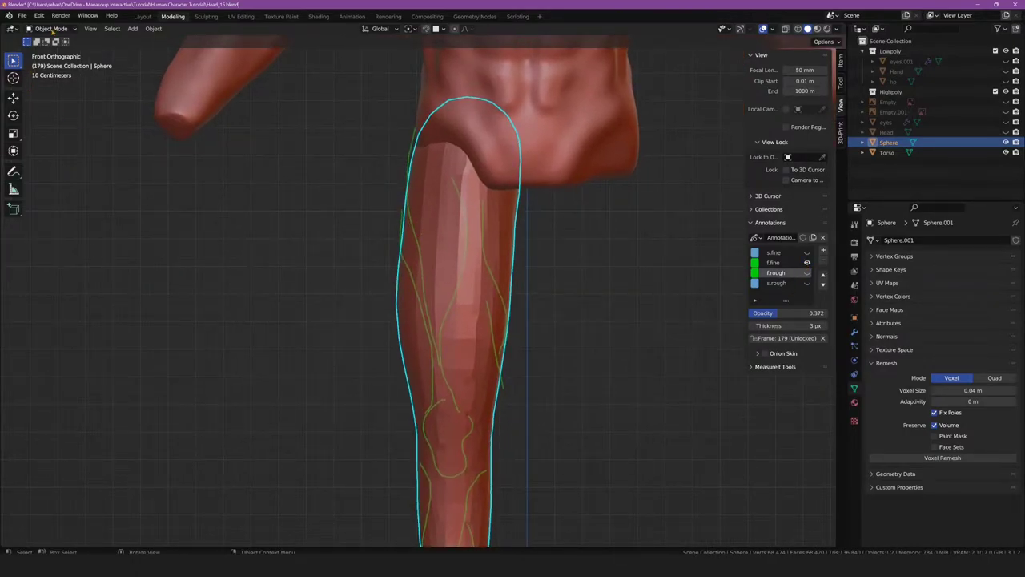
click(53, 30)
click(56, 64)
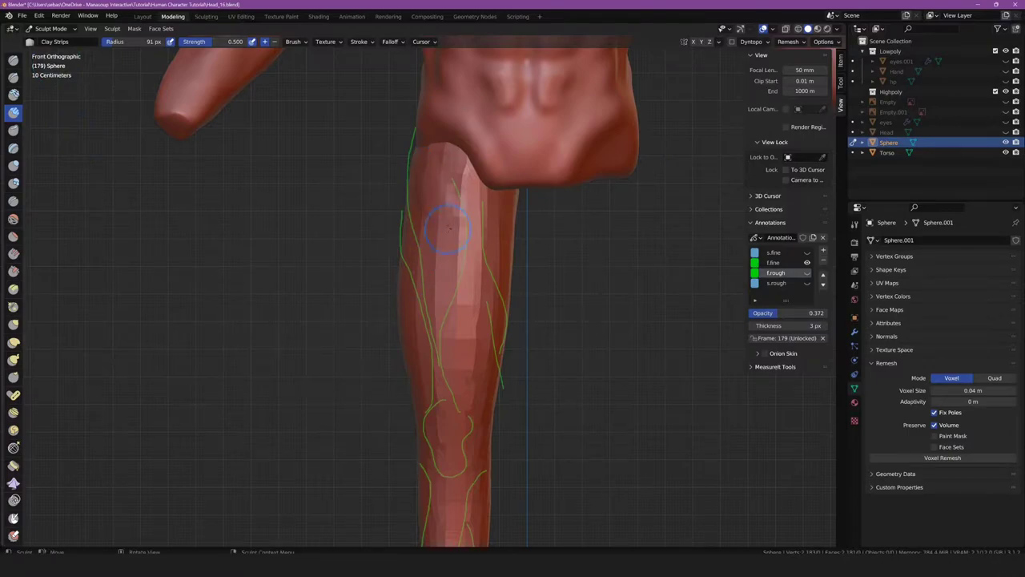
Lay two clay strips down the upper thigh and reduce the brush radius to 78 px
drag(448, 229, 428, 315)
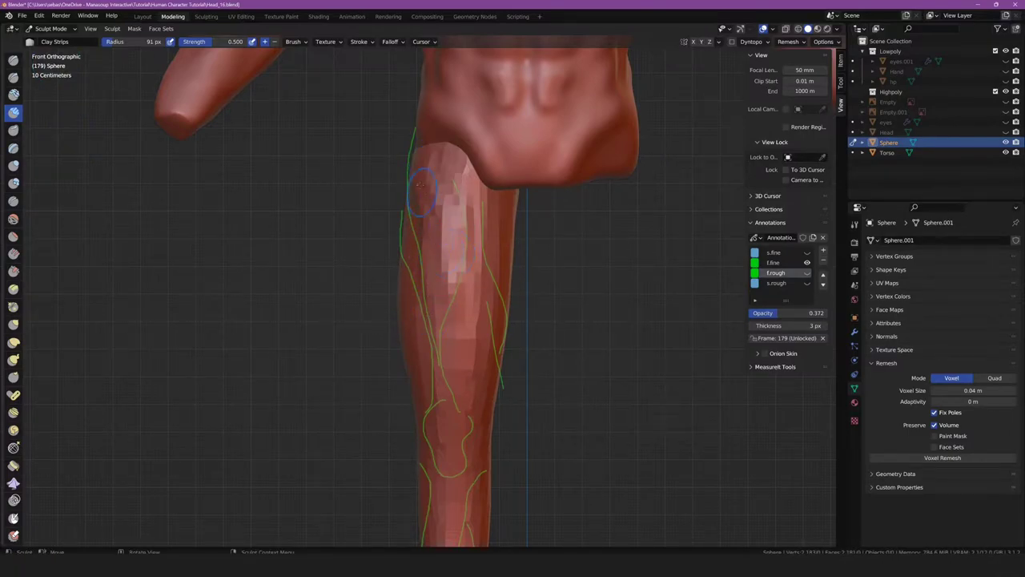
drag(422, 189, 433, 331)
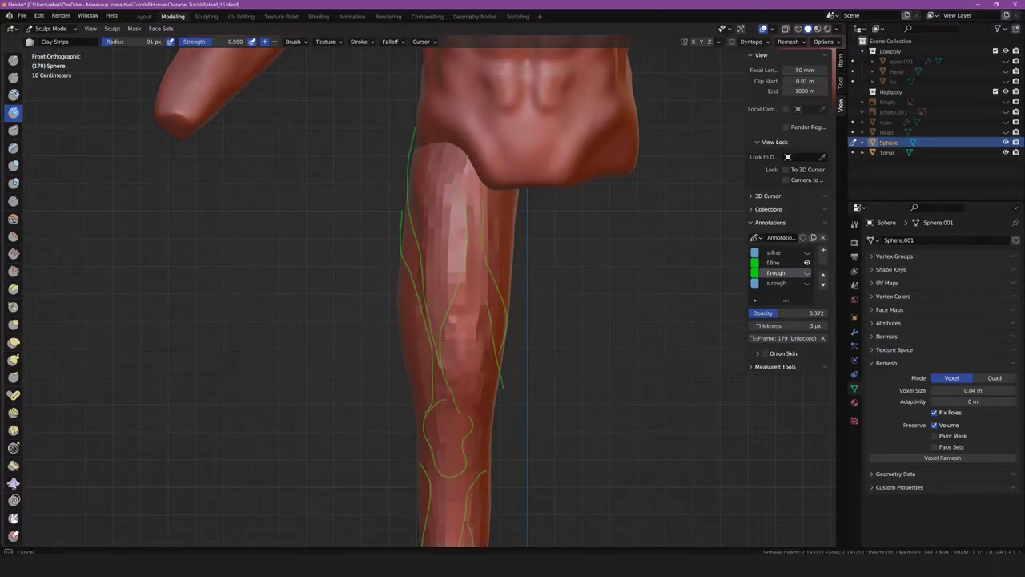
key(f)
click(469, 383)
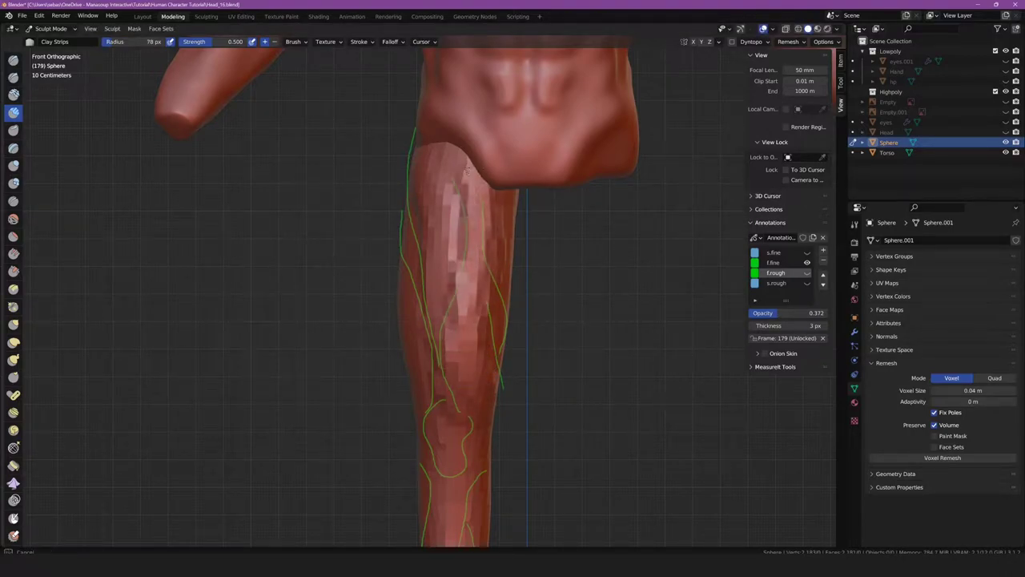
Orbit around the leg from several angles to compare its form with the green guide strokes
middle_drag(465, 174, 389, 247)
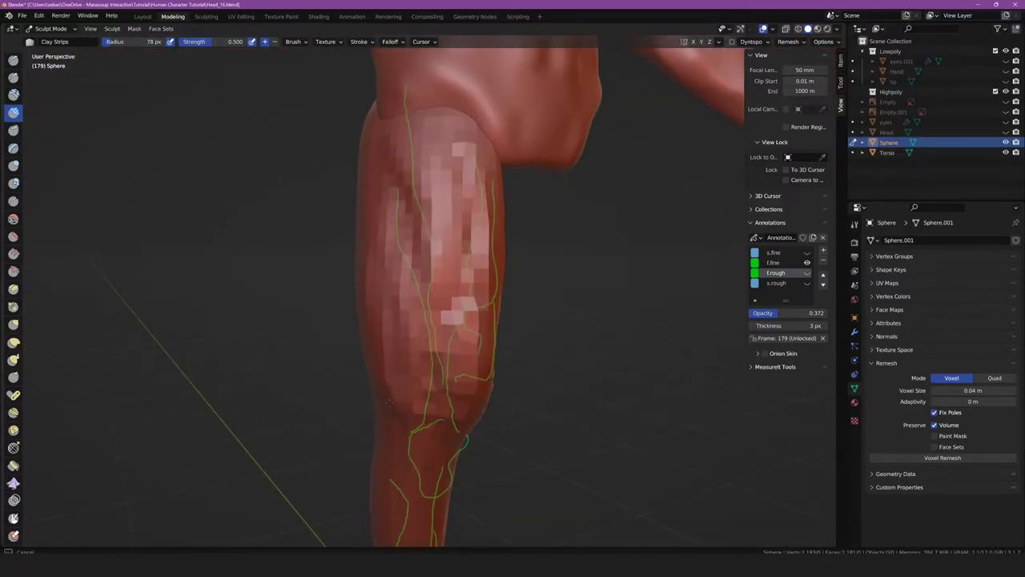
middle_drag(449, 281, 481, 264)
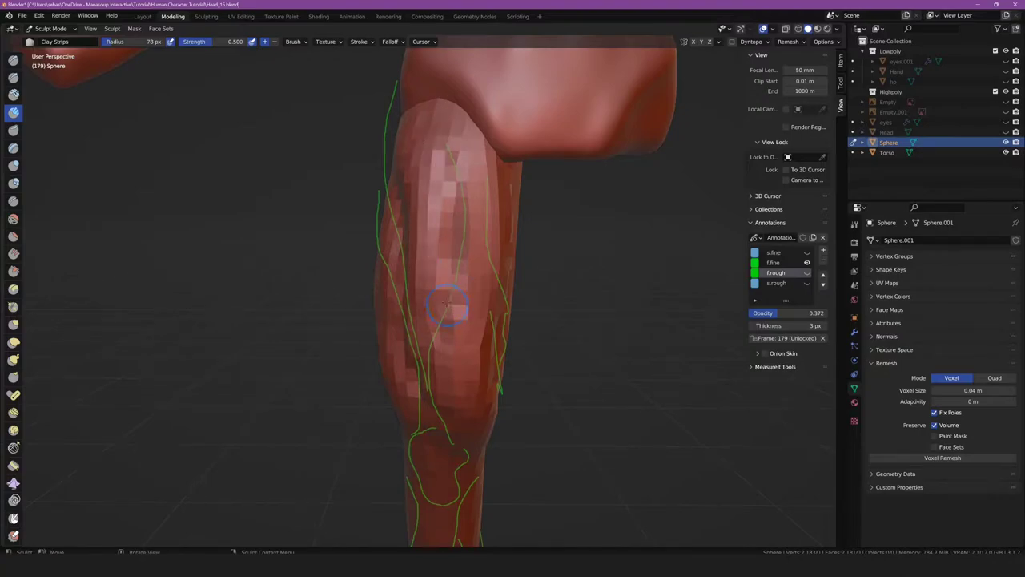
middle_drag(449, 307, 385, 270)
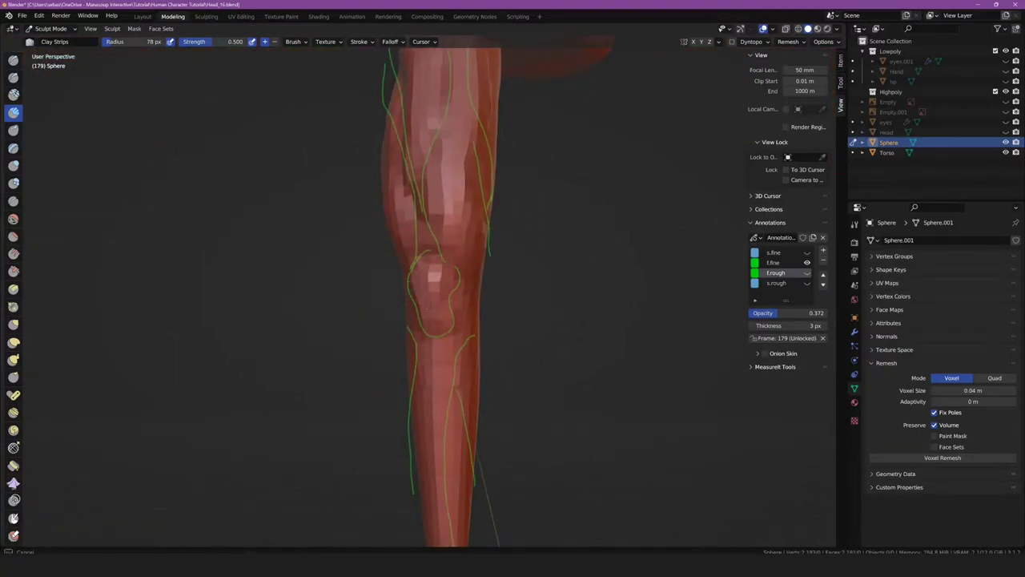
mouse_move(449, 295)
middle_down()
mouse_move(432, 321)
mouse_move(412, 303)
middle_up()
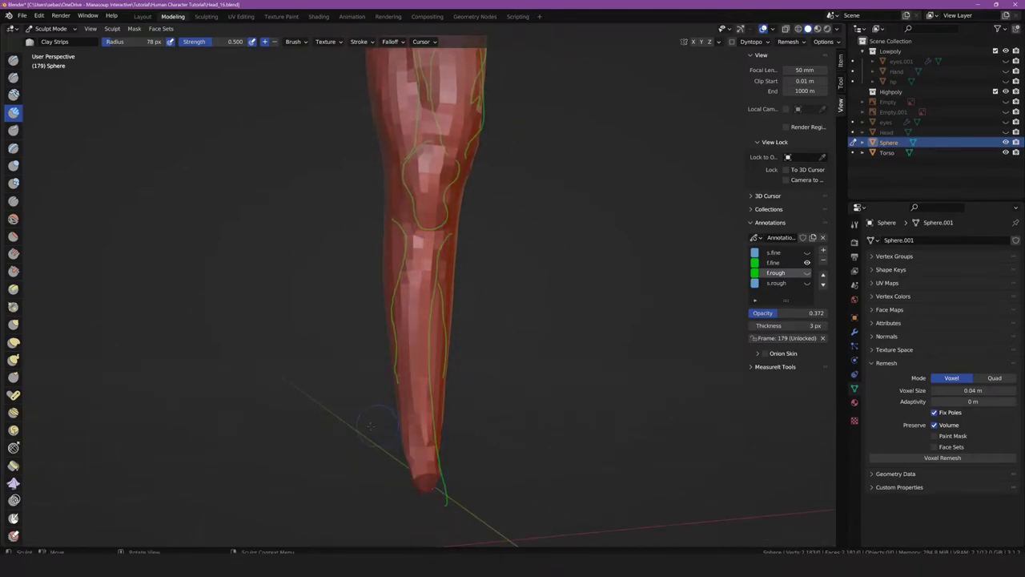
middle_drag(369, 427, 345, 417)
middle_drag(482, 366, 480, 243)
mouse_move(447, 276)
middle_down()
mouse_move(516, 287)
mouse_move(463, 150)
mouse_move(389, 320)
middle_up()
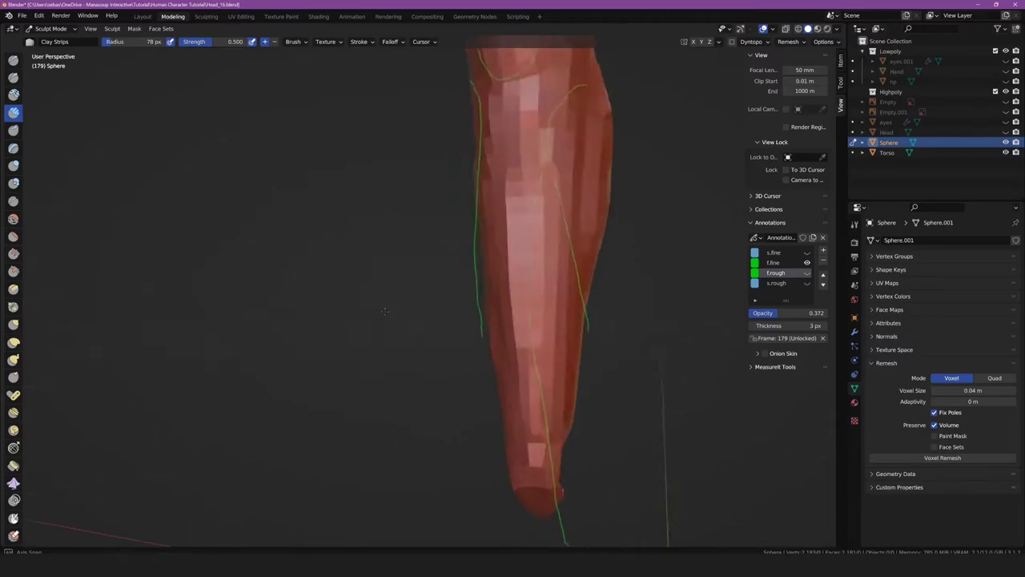
key(KP_1)
scroll(390, 320, up, 3)
scroll(355, 371, up, 4)
mouse_move(354, 371)
middle_down()
mouse_move(435, 344)
mouse_move(379, 307)
middle_up()
mouse_move(360, 362)
middle_down()
mouse_move(283, 398)
mouse_move(343, 195)
mouse_move(316, 210)
mouse_move(449, 240)
middle_up()
Show the s.fine and s.rough blue guide layers and frame the lower leg in side view
click(807, 253)
click(808, 283)
alt+middle_drag(385, 240, 397, 96)
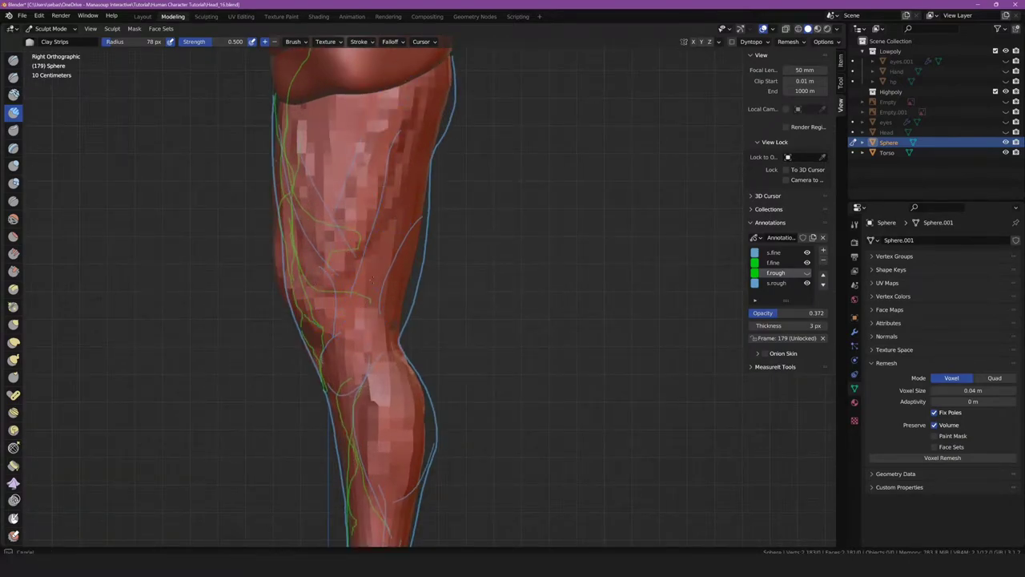
shift+middle_drag(414, 199, 434, 221)
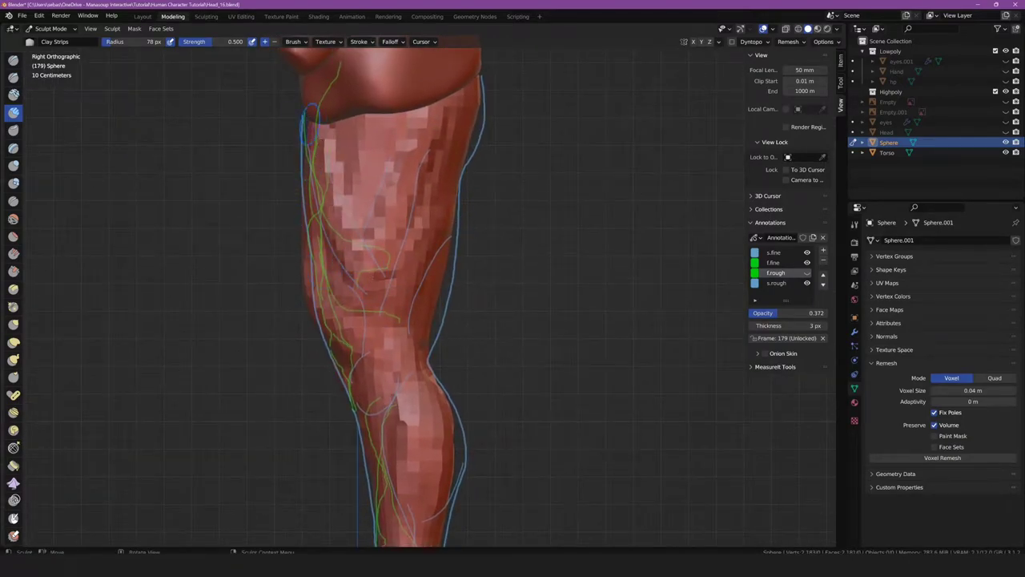
scroll(322, 265, down, 3)
scroll(425, 196, up, 2)
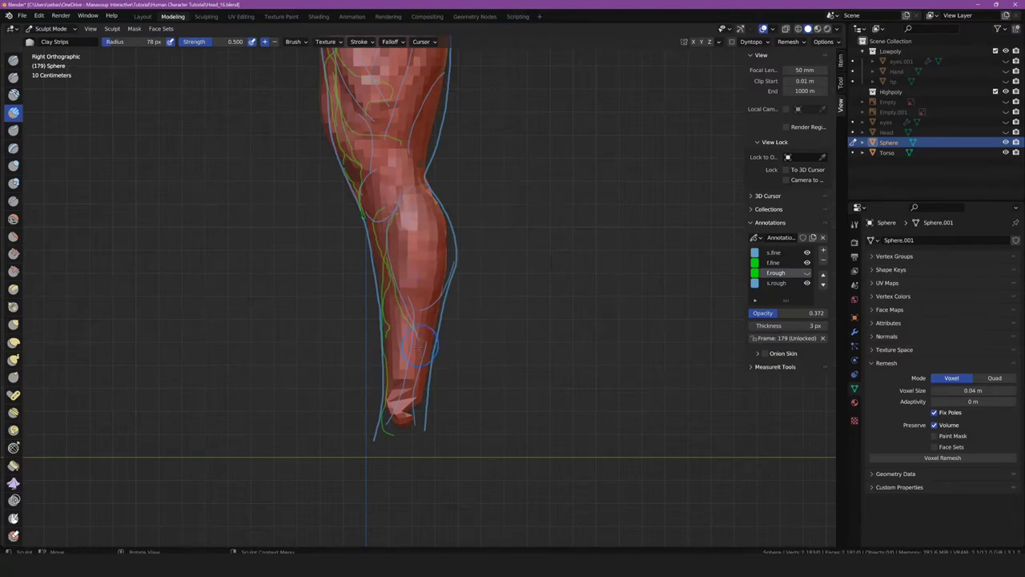
middle_drag(400, 408, 354, 435)
scroll(355, 435, up, 3)
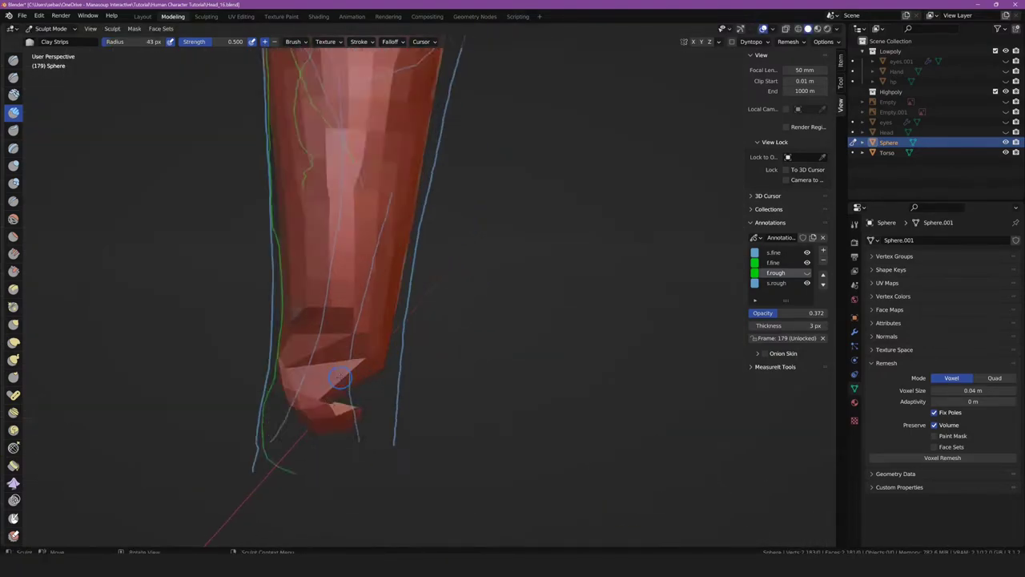
scroll(309, 401, up, 2)
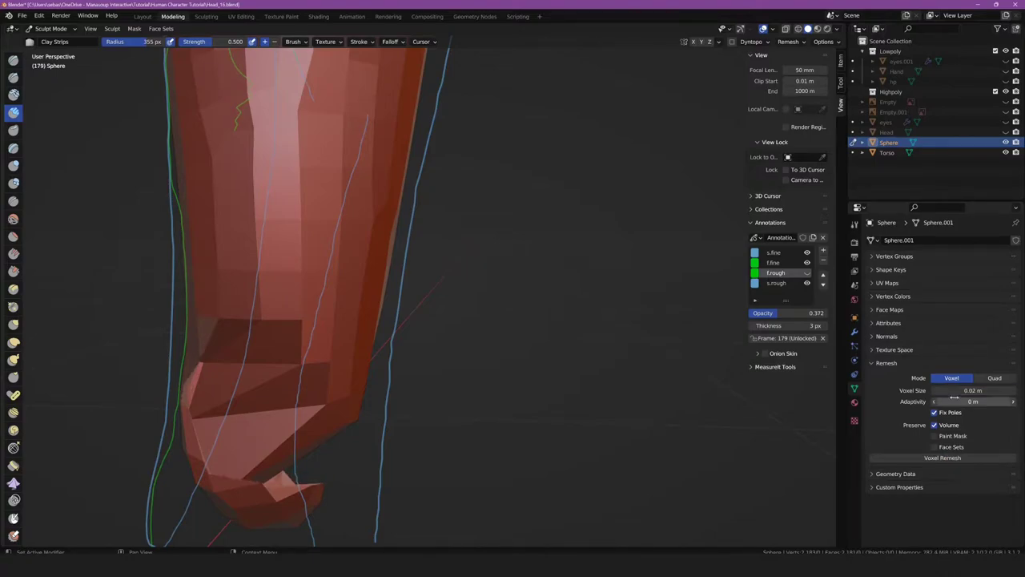
Voxel-remesh the leg at 0.02 m and scrape the blocky lower end flatter
click(943, 457)
middle_drag(305, 416, 264, 435)
scroll(327, 396, down, 3)
scroll(326, 397, up, 3)
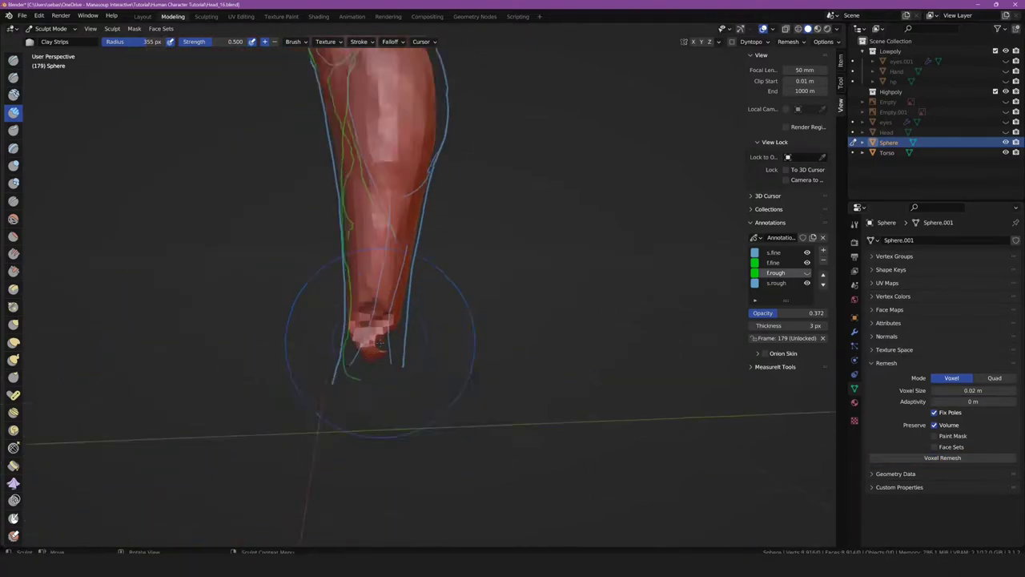
scroll(296, 433, up, 3)
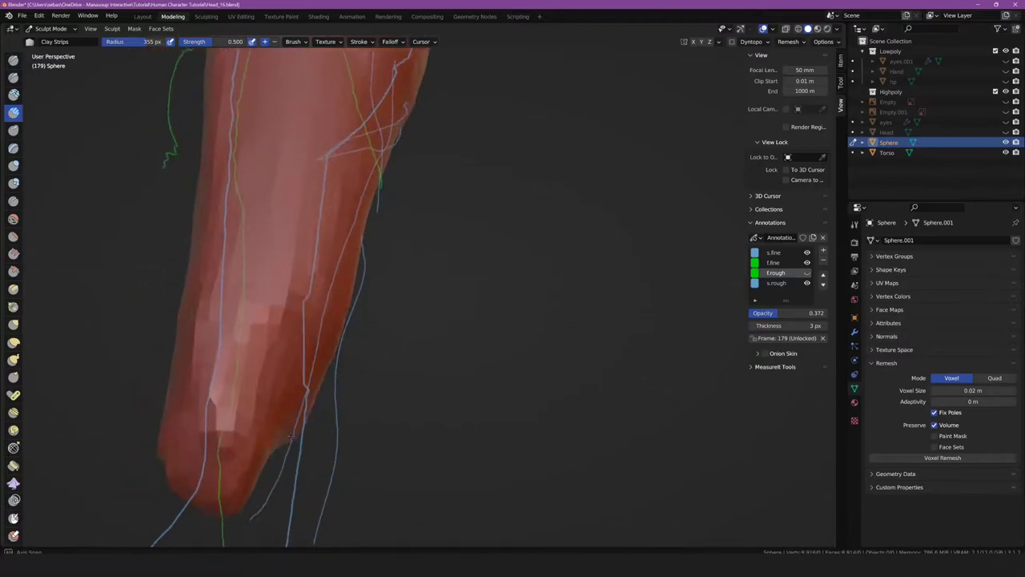
middle_drag(265, 468, 336, 448)
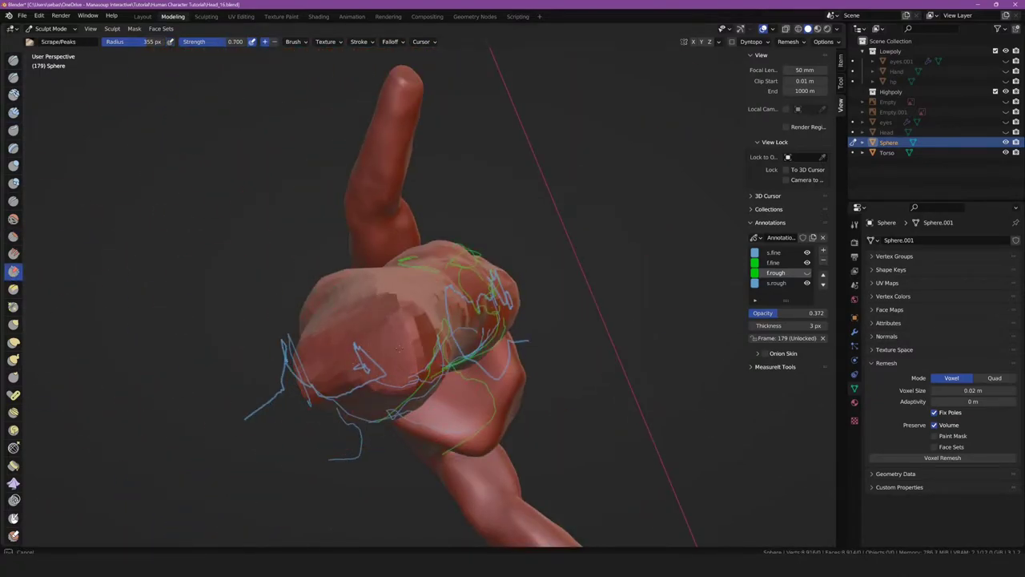
drag(390, 374, 374, 360)
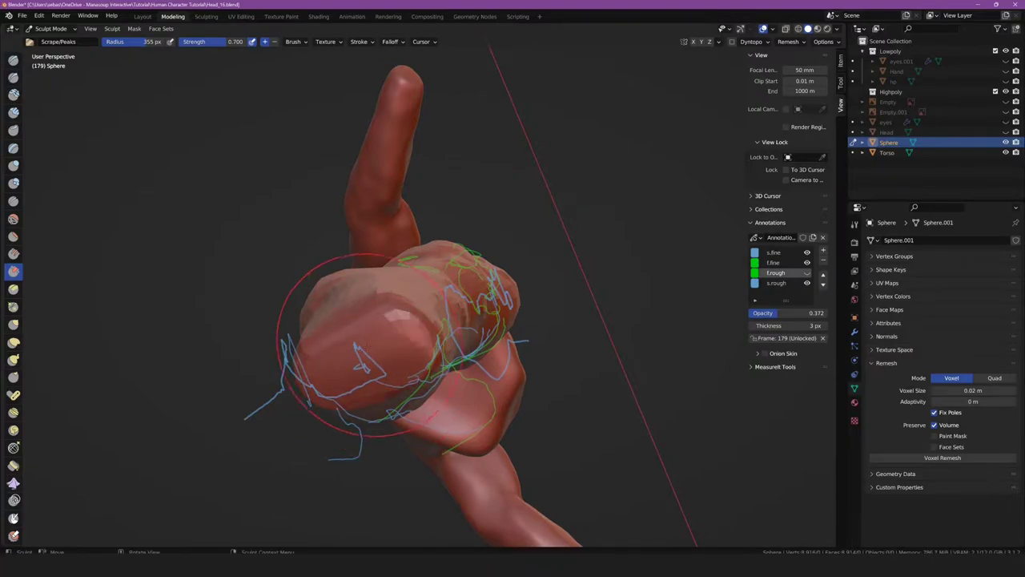
With the Grab brush in side view, pull the leg's lower end down into a rounded tip
key(g)
key(KP_3)
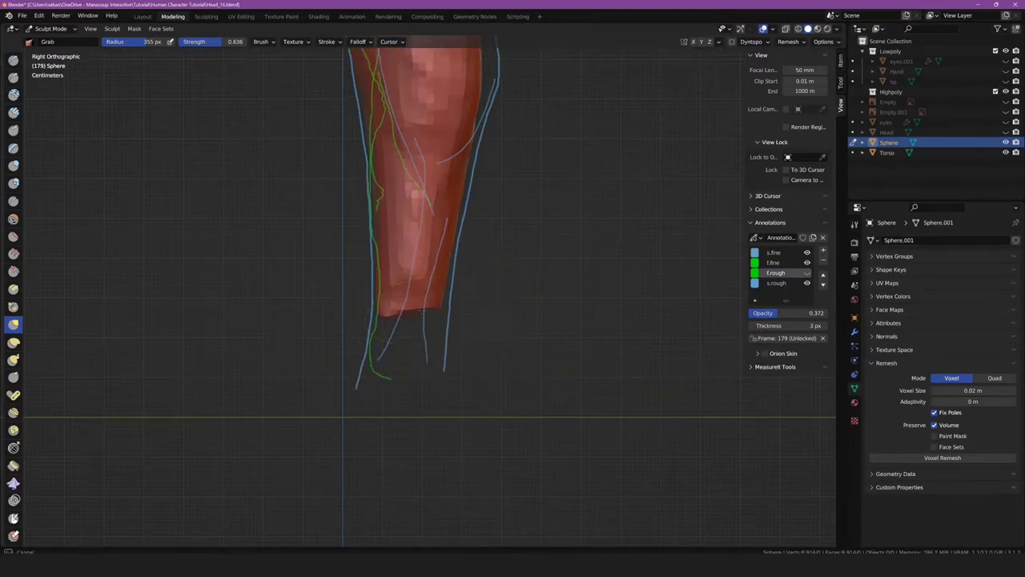
drag(422, 411, 392, 393)
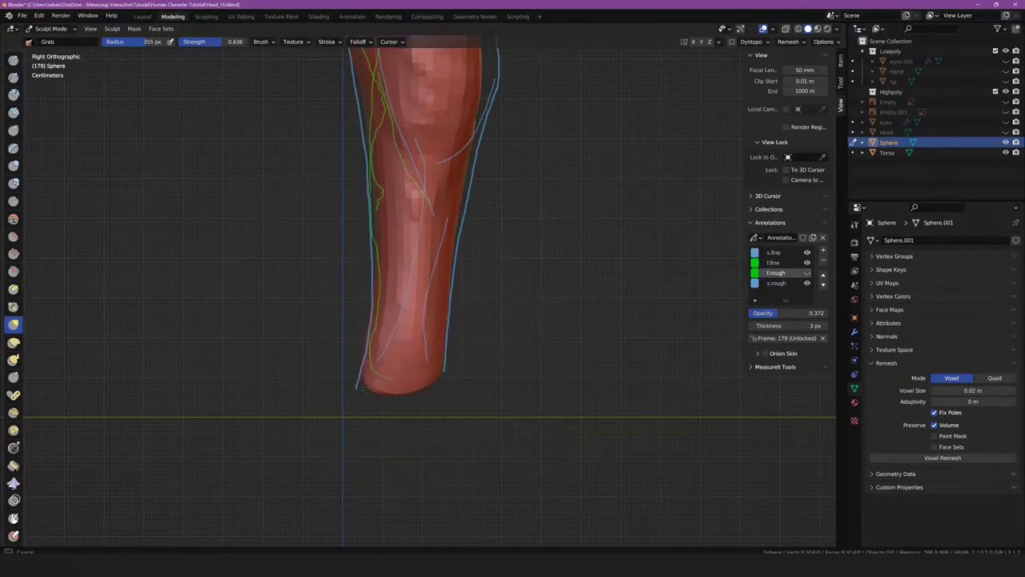
mouse_move(396, 385)
middle_down()
mouse_move(406, 318)
mouse_move(347, 435)
middle_up()
scroll(352, 400, up, 4)
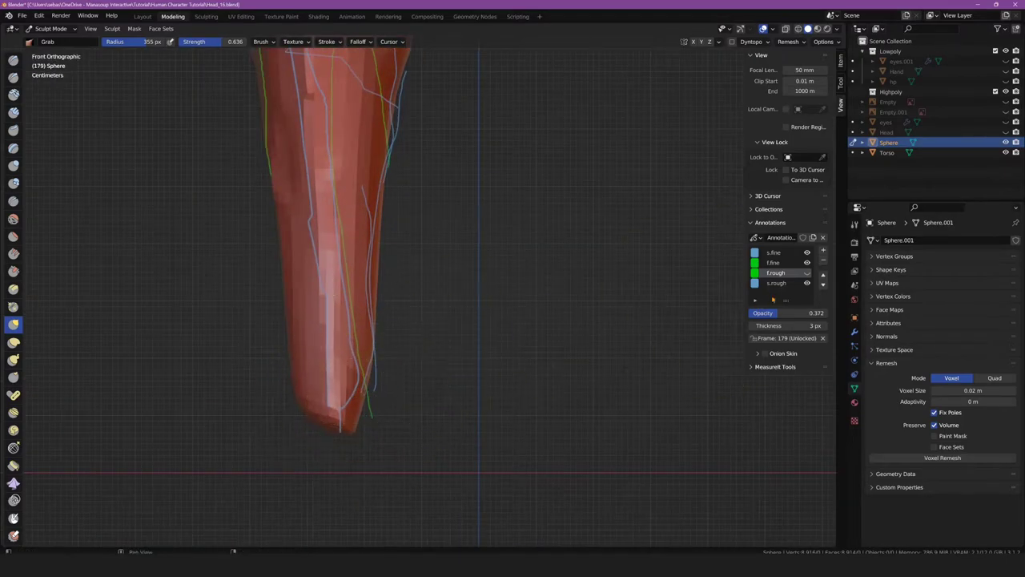
mouse_move(281, 409)
mouse_down()
mouse_move(365, 360)
mouse_move(289, 361)
mouse_move(308, 341)
mouse_up()
scroll(313, 331, down, 2)
scroll(297, 435, down, 3)
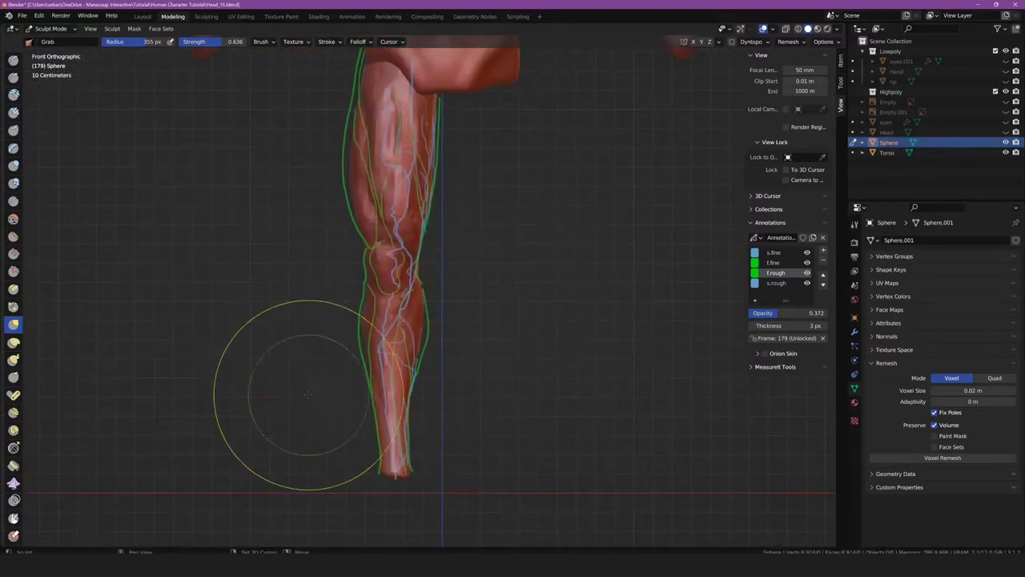
scroll(415, 362, up, 4)
scroll(286, 366, down, 2)
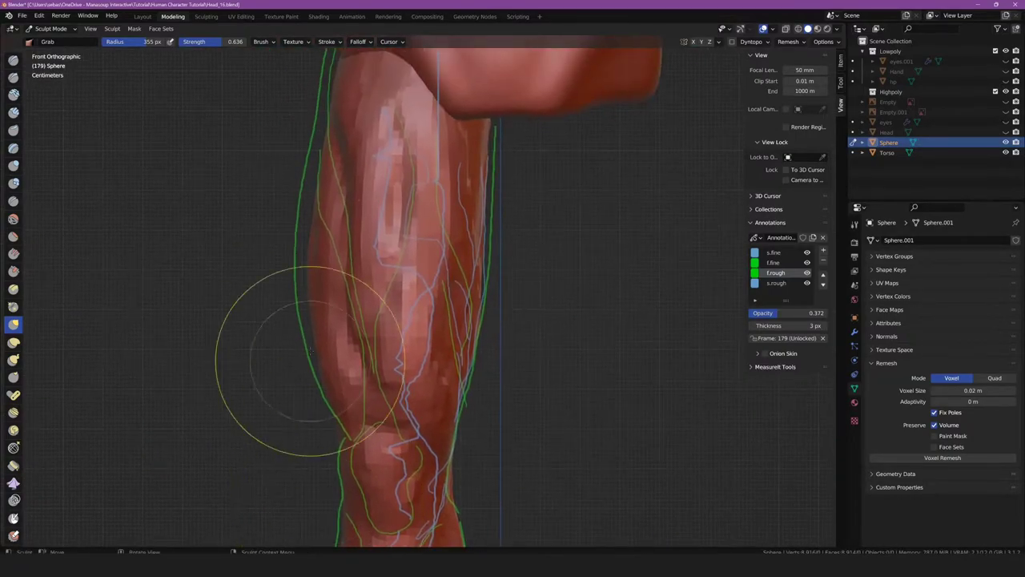
scroll(334, 278, down, 3)
scroll(335, 278, up, 3)
Grab-reshape the upper thigh in side view, then frame the whole figure from the front
key(KP_3)
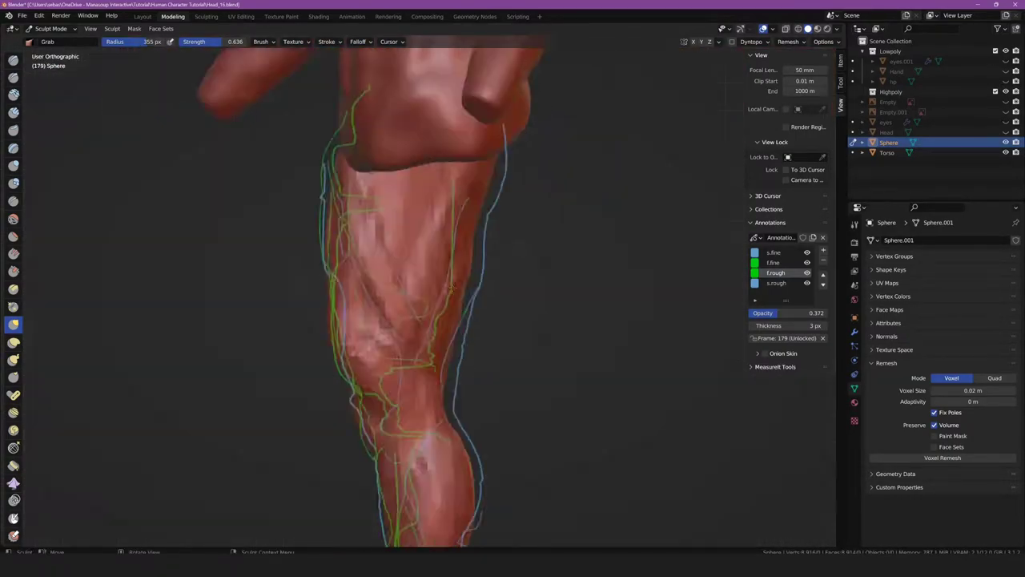
drag(471, 210, 454, 226)
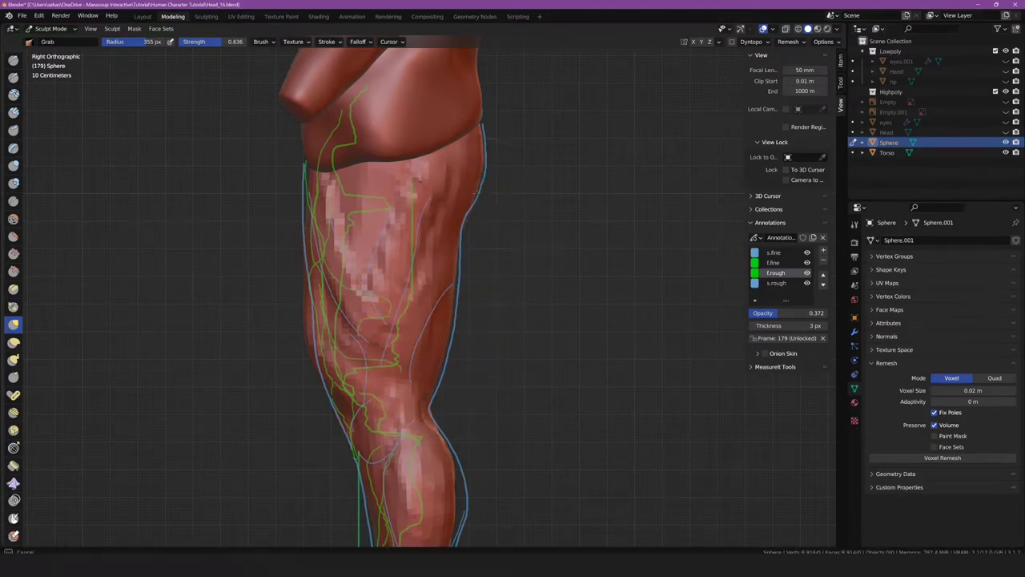
shift+middle_drag(454, 226, 449, 128)
scroll(430, 353, up, 2)
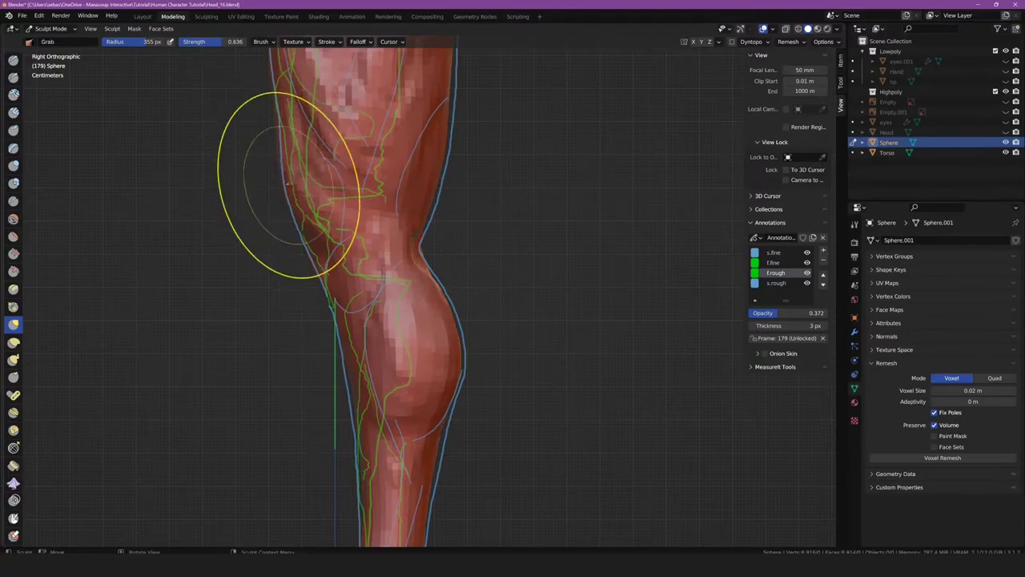
scroll(344, 275, down, 5)
alt+middle_drag(345, 275, 606, 195)
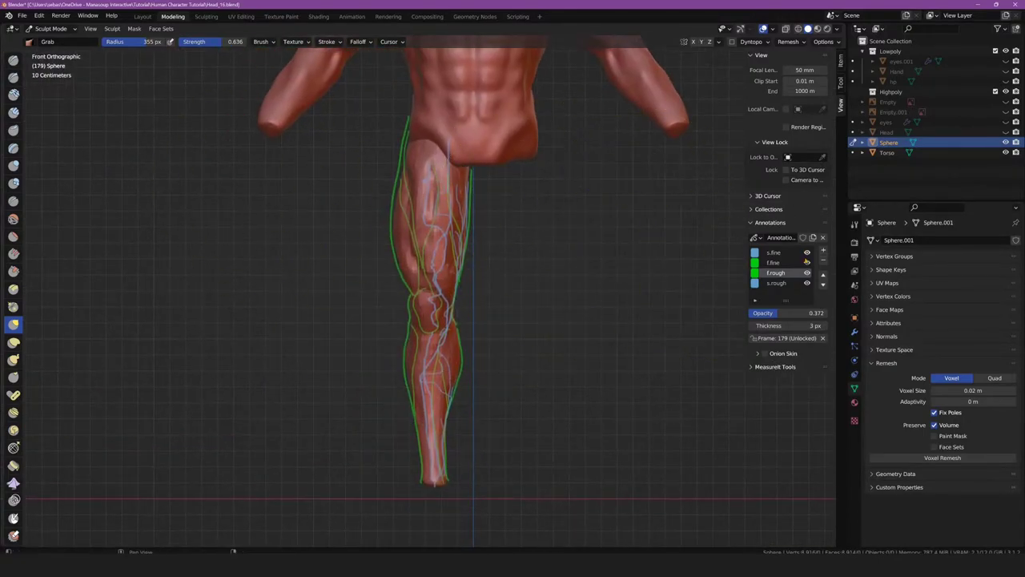
shift+middle_drag(304, 210, 293, 229)
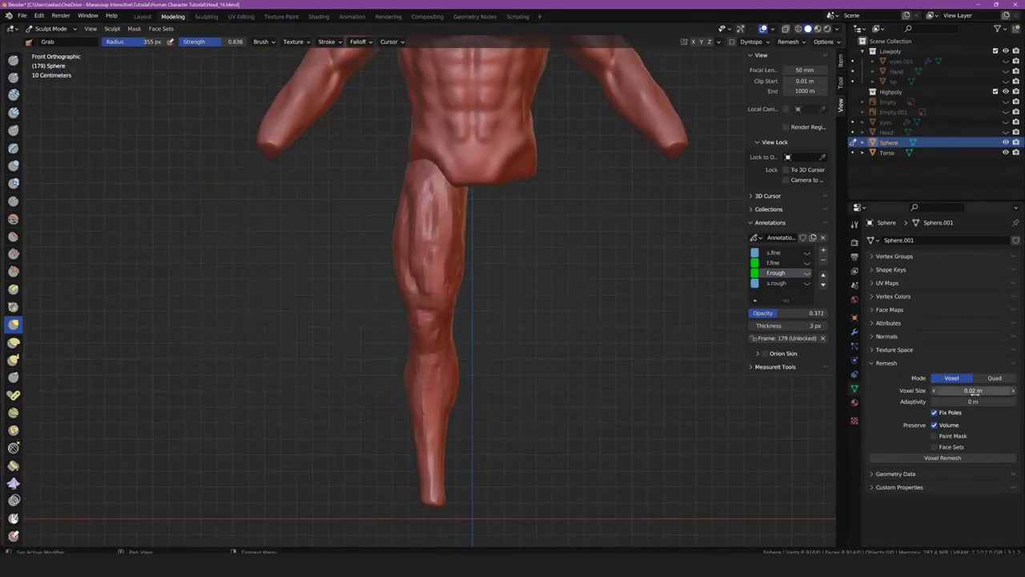
Switch to Clay Strips at 109 px radius and build up clay on the knee
scroll(321, 252, up, 3)
key(c)
scroll(435, 297, up, 2)
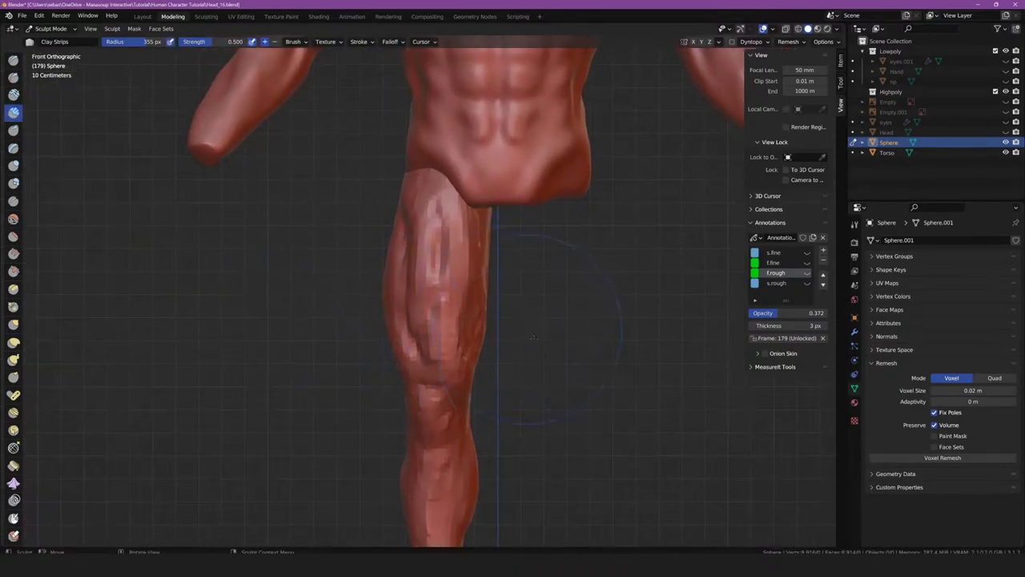
key(f)
click(513, 338)
mouse_move(512, 338)
middle_down()
mouse_move(376, 344)
mouse_move(446, 342)
middle_up()
scroll(340, 346, up, 2)
key(f)
click(437, 344)
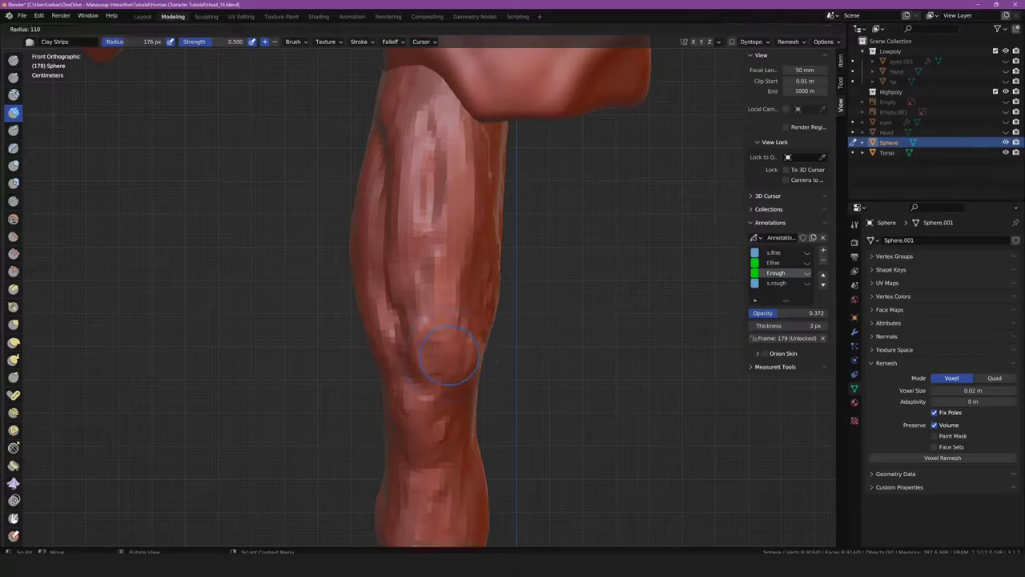
drag(436, 344, 449, 370)
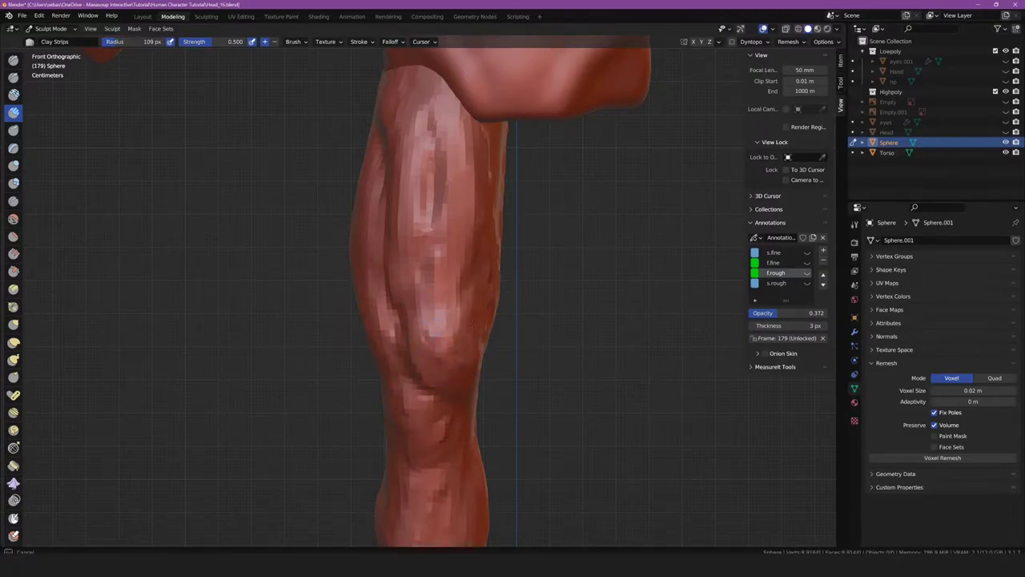
Add clay strips along the calf and the upper calf
drag(489, 234, 485, 206)
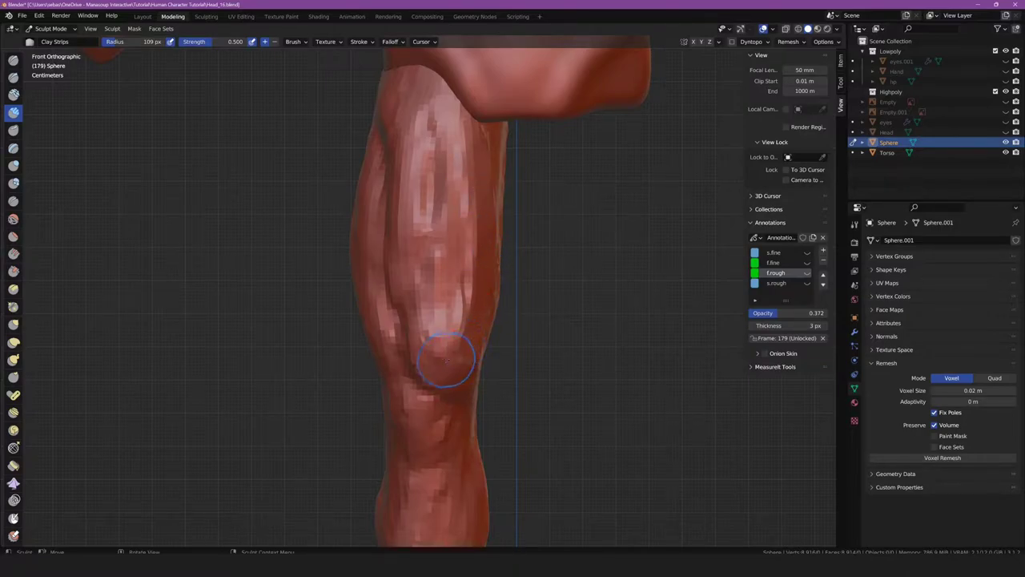
middle_drag(433, 326, 439, 305)
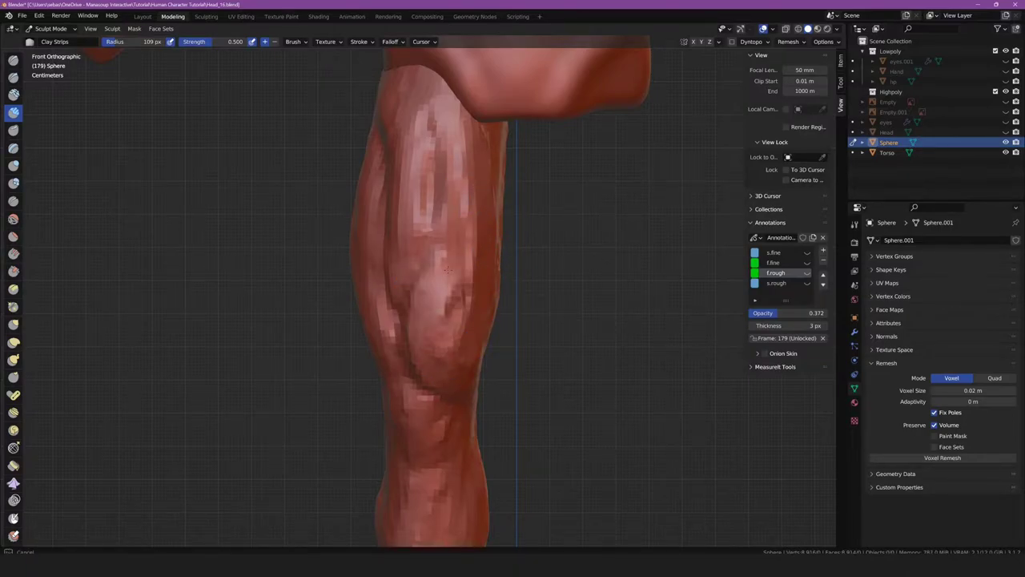
scroll(439, 293, up, 6)
scroll(439, 293, down, 5)
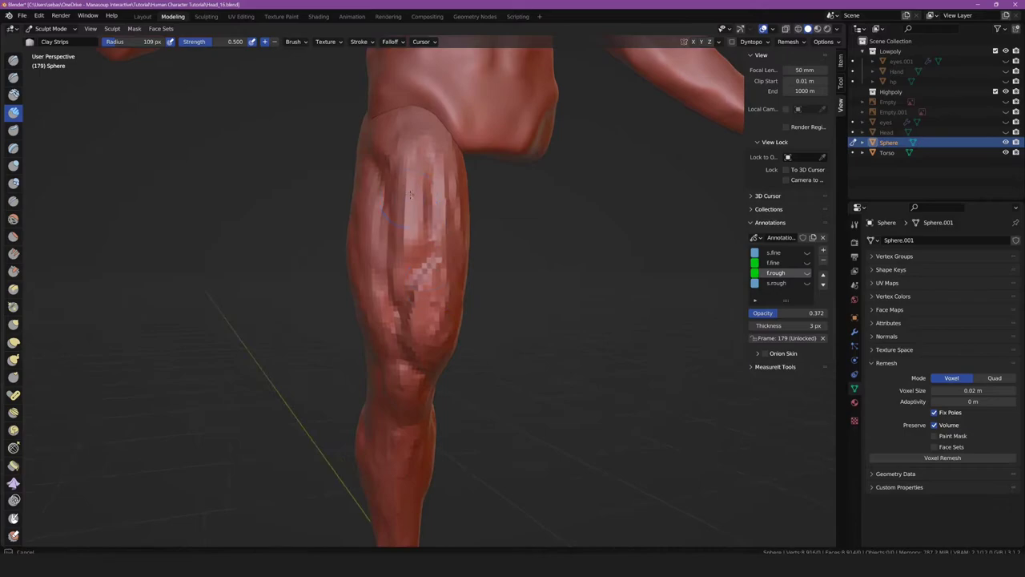
mouse_move(394, 189)
mouse_down()
mouse_move(397, 282)
mouse_move(383, 200)
mouse_up()
scroll(397, 285, up, 3)
scroll(397, 284, up, 4)
key(f)
scroll(392, 287, down, 5)
mouse_move(383, 201)
middle_down()
mouse_move(401, 264)
mouse_move(469, 222)
middle_up()
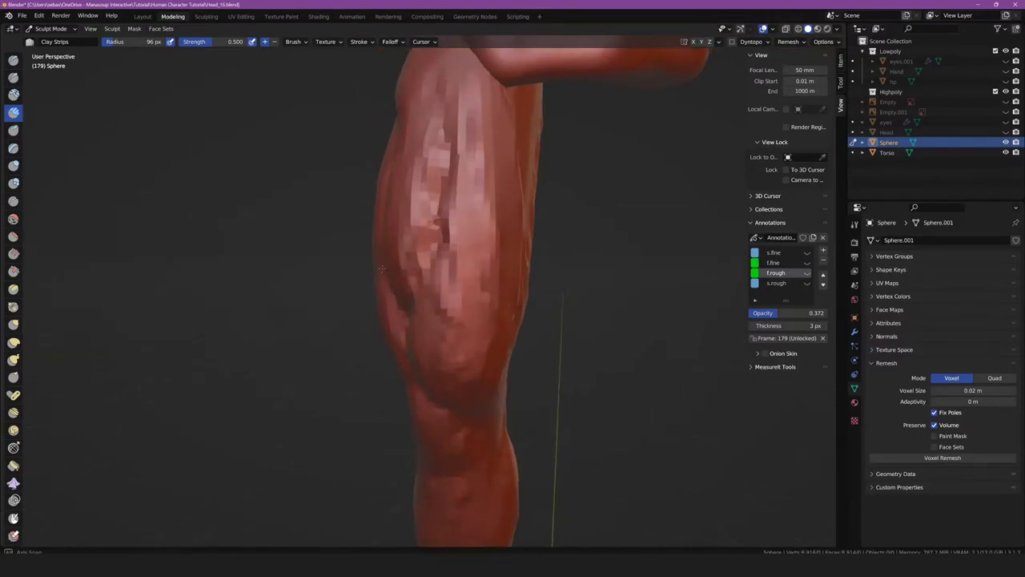
Enlarge the brush to about 205 px and lay clay strips down the calf and its outer edge
key(f)
drag(506, 185, 509, 247)
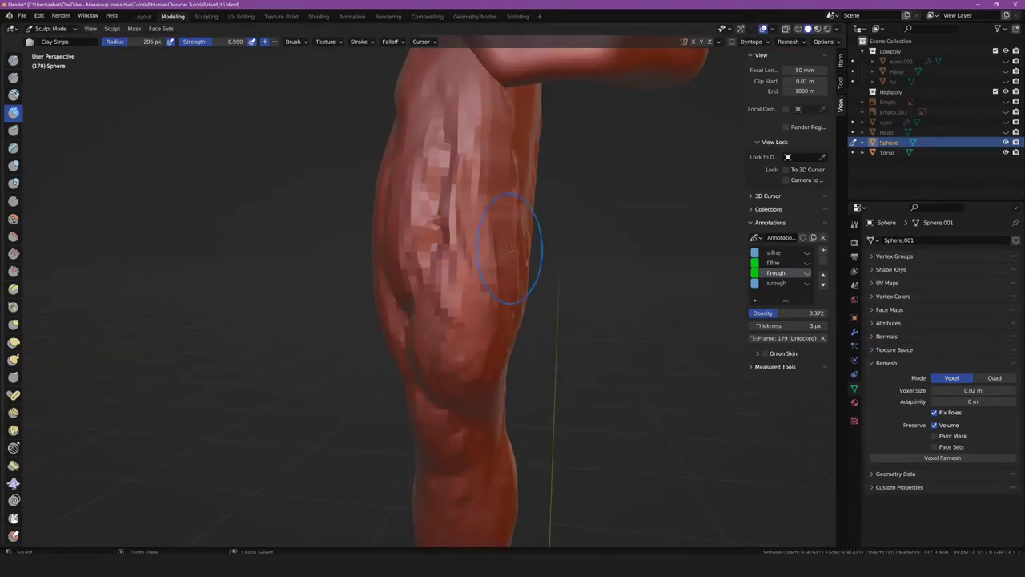
middle_drag(503, 208, 392, 164)
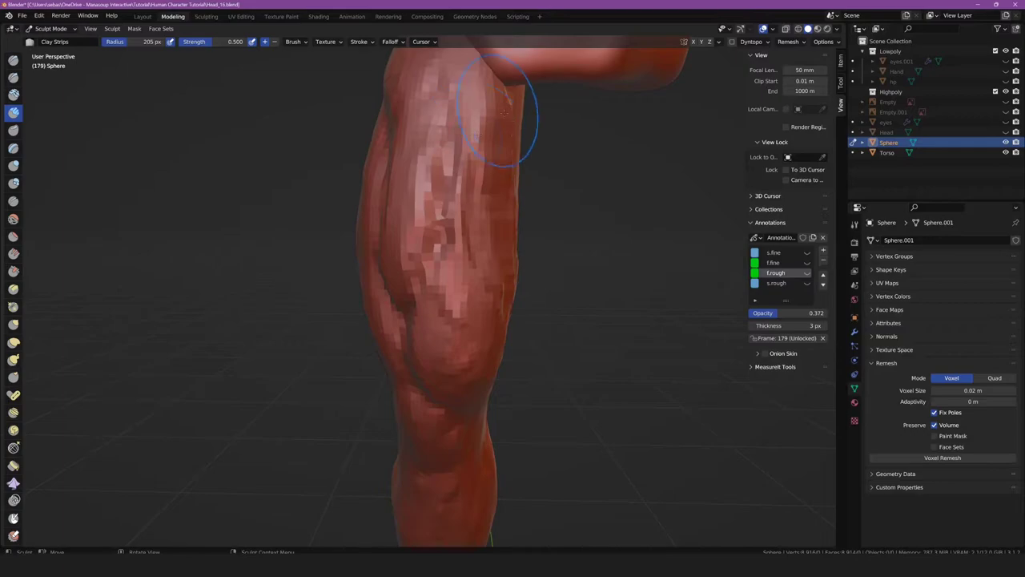
drag(498, 111, 492, 201)
mouse_move(491, 201)
middle_down()
mouse_move(529, 184)
mouse_move(494, 237)
middle_up()
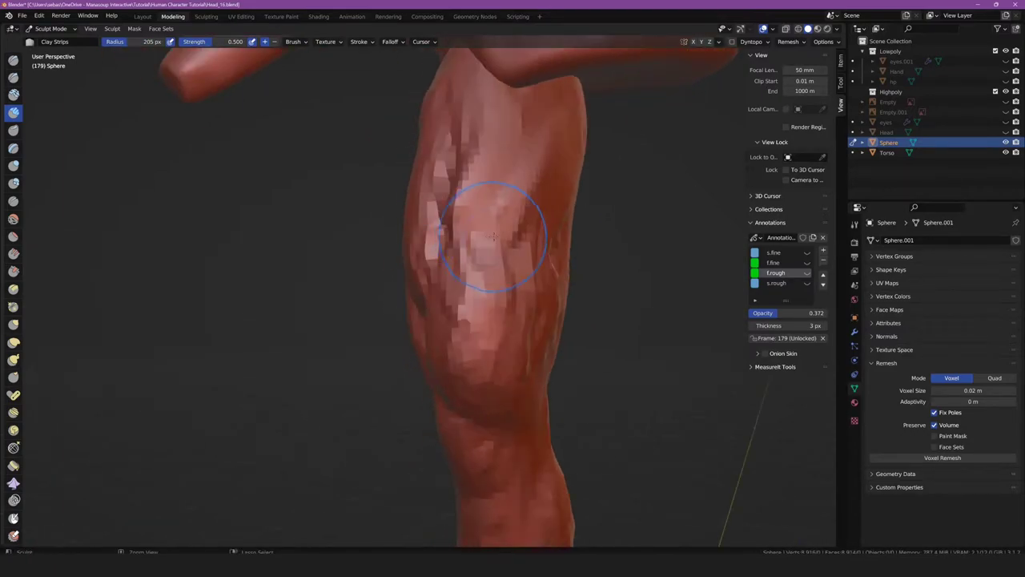
drag(494, 237, 496, 238)
middle_drag(515, 251, 550, 217)
drag(549, 217, 553, 140)
middle_drag(552, 140, 587, 239)
scroll(587, 239, down, 5)
scroll(410, 314, up, 5)
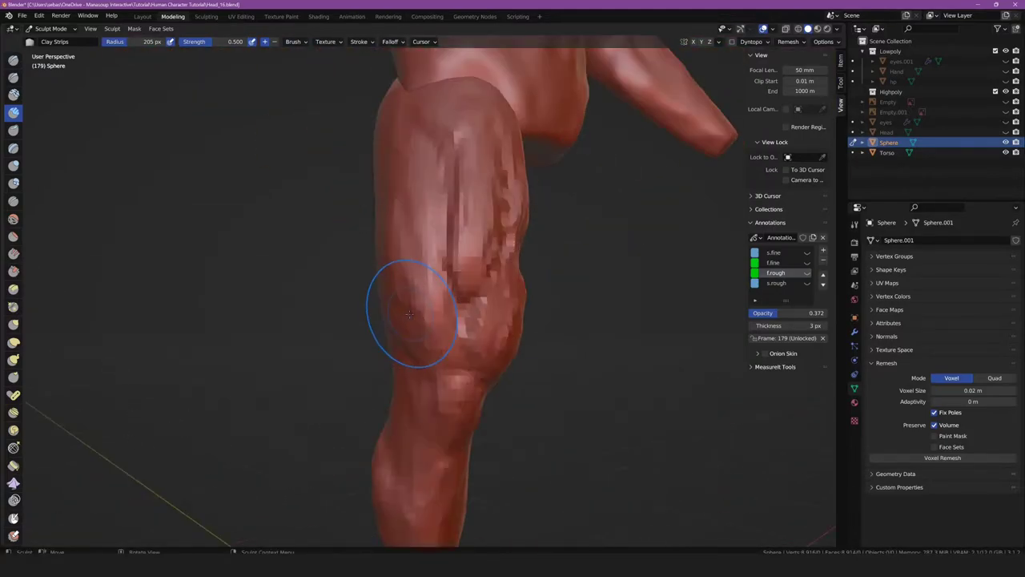
Shrink the brush to 102 px and lay a clay strip down the thigh
middle_drag(363, 313, 409, 289)
key(f)
click(385, 290)
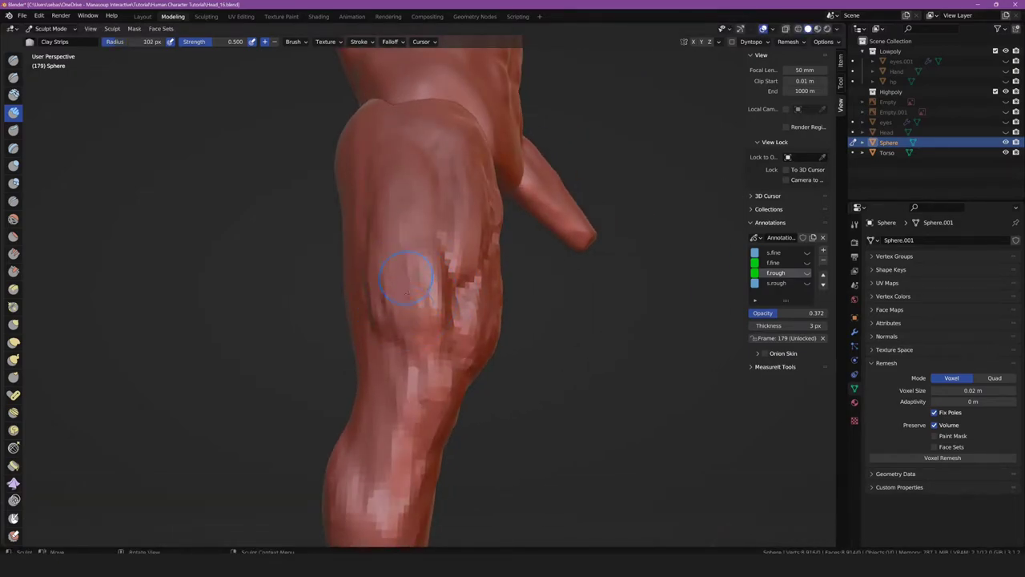
middle_drag(394, 211, 383, 202)
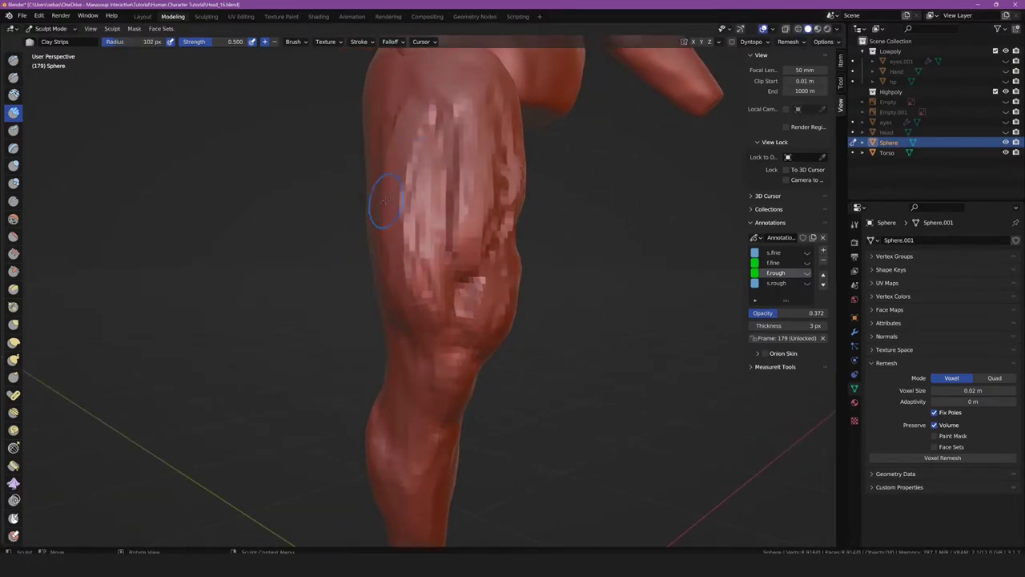
drag(431, 165, 417, 224)
middle_drag(408, 258, 395, 285)
scroll(371, 291, down, 4)
In front orthographic view, build up clay on the front of the upper leg
key(KP_1)
scroll(436, 298, up, 4)
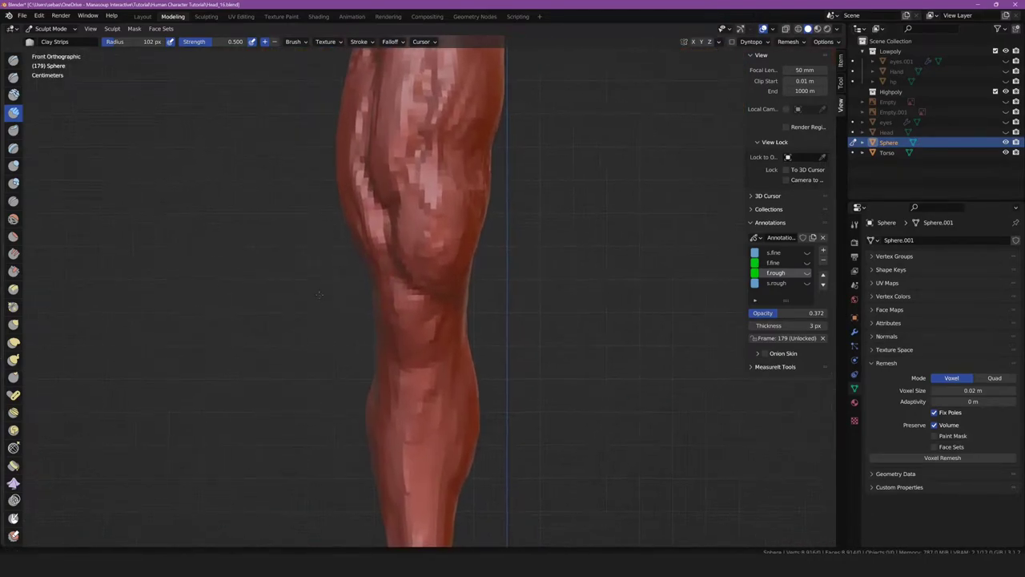
scroll(407, 242, up, 1)
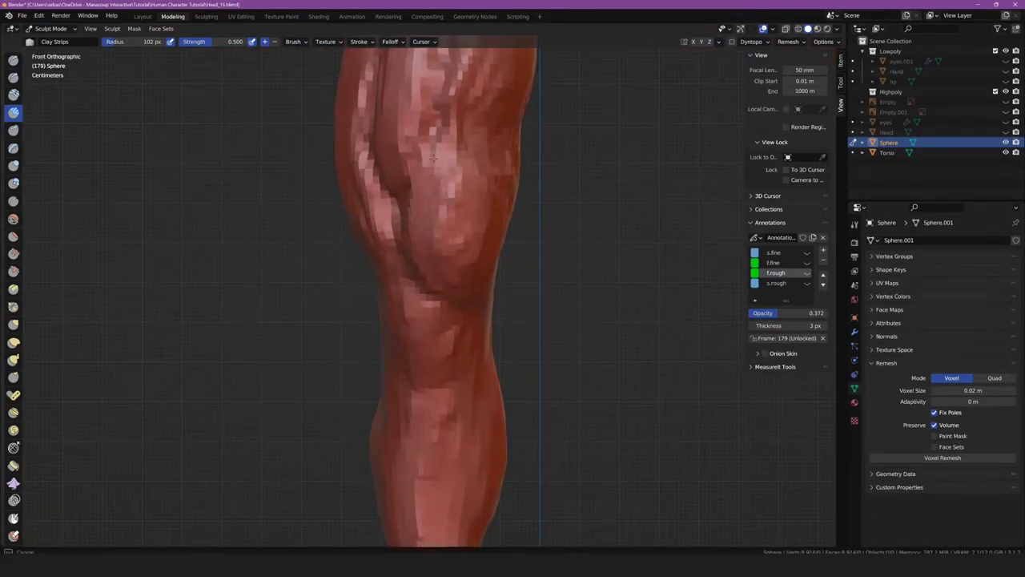
drag(434, 158, 440, 274)
shift+middle_drag(448, 248, 484, 240)
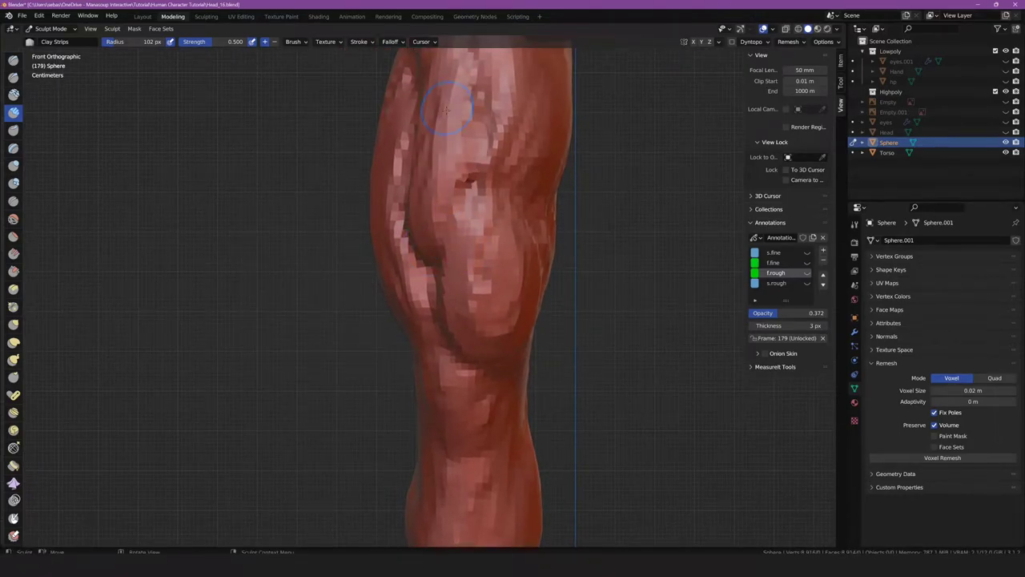
scroll(374, 254, down, 5)
scroll(374, 254, down, 2)
ctrl+middle_drag(374, 254, 439, 188)
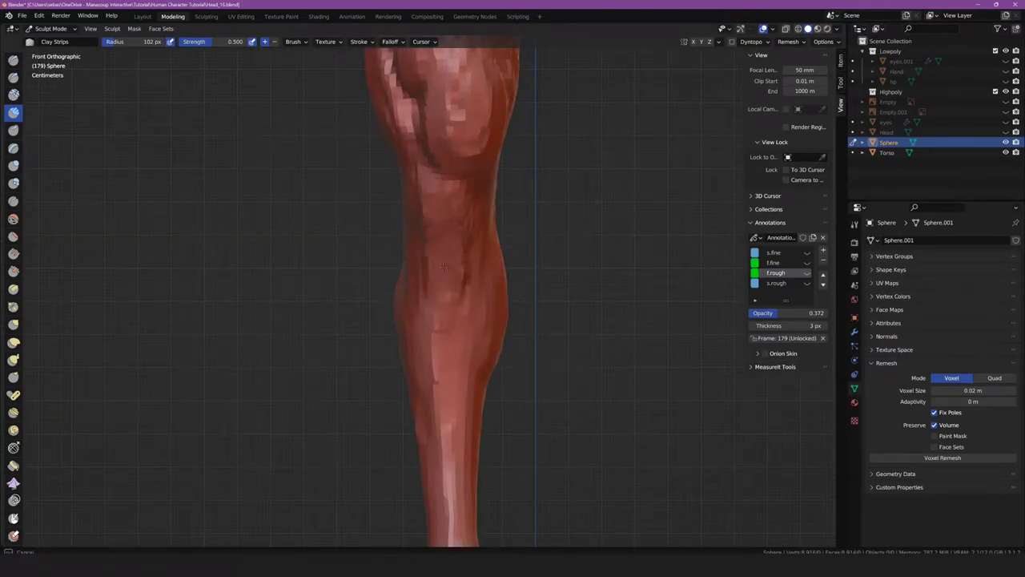
Set the brush to 333 px and voxel-remesh the leg at 0.01 m, then inspect it
shift+middle_drag(449, 360, 455, 264)
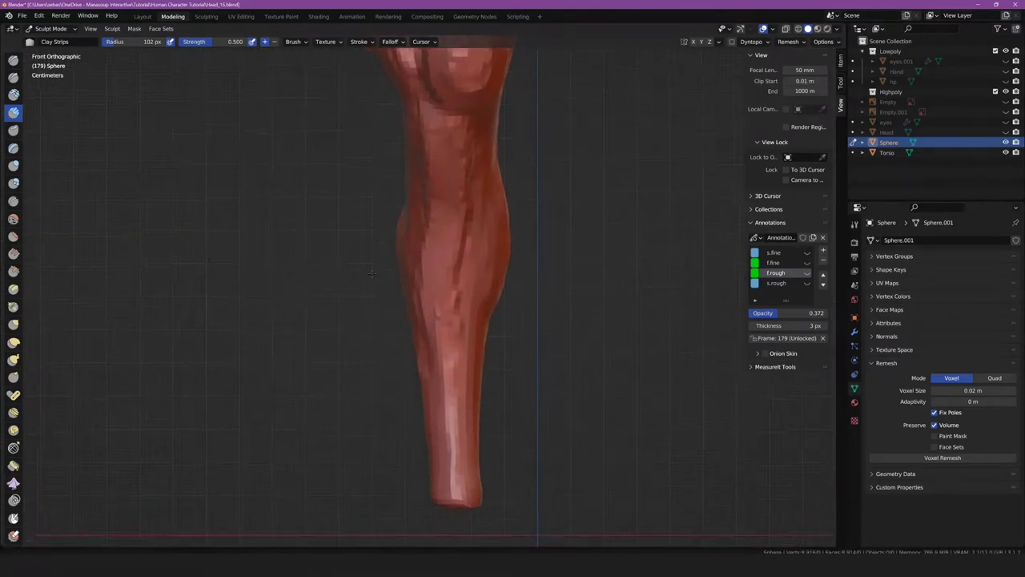
key(f)
click(451, 433)
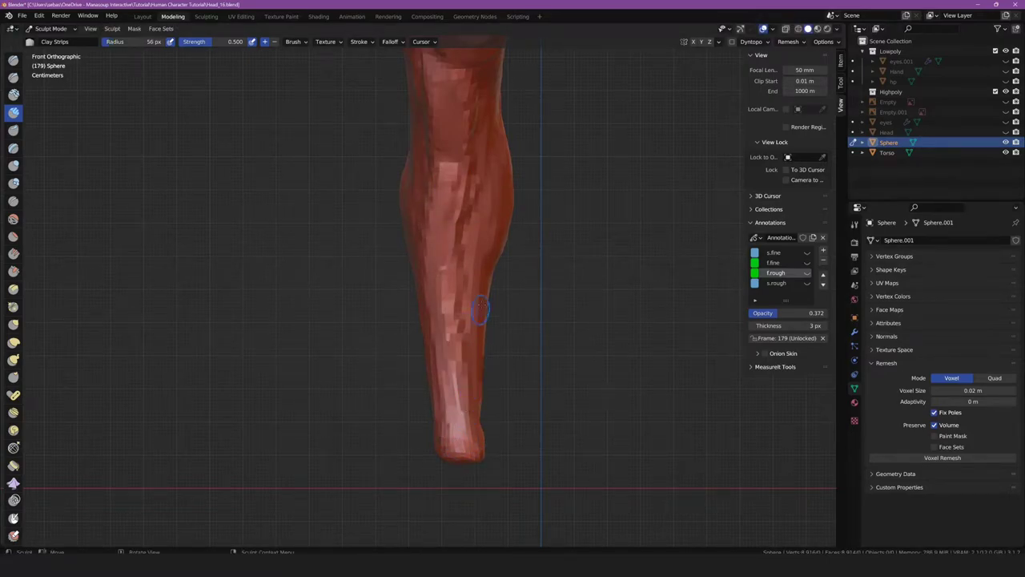
middle_drag(481, 308, 412, 355)
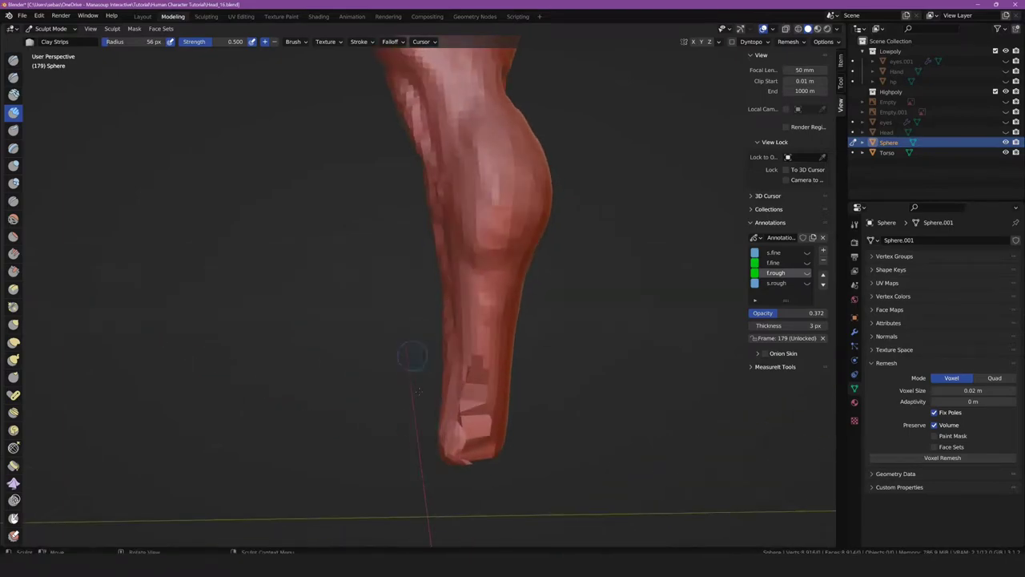
key(f)
click(377, 429)
mouse_move(376, 429)
middle_down()
mouse_move(325, 427)
mouse_move(939, 454)
middle_up()
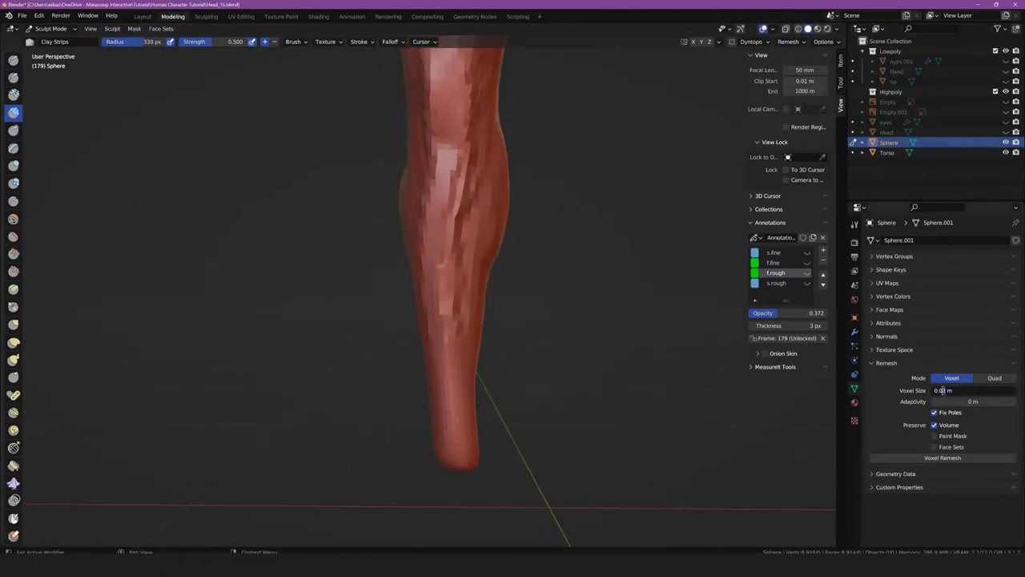
click(943, 457)
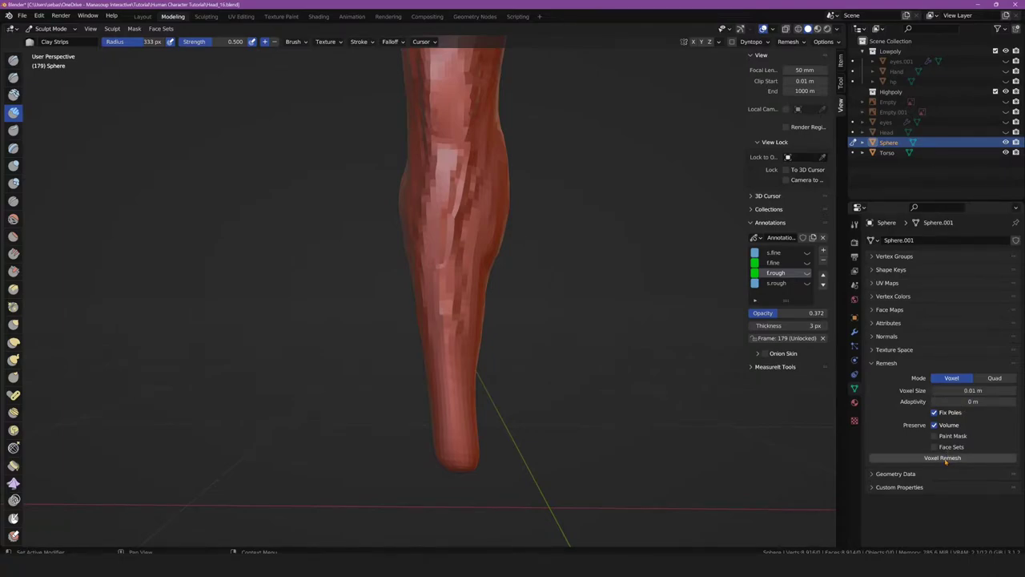
mouse_move(606, 377)
middle_down()
mouse_move(435, 270)
mouse_move(204, 303)
mouse_move(324, 315)
mouse_move(321, 301)
mouse_move(262, 280)
mouse_move(412, 126)
mouse_move(462, 207)
middle_up()
With the Draw brush, reshape the calf surface and raise a ridge down the calf
key(x)
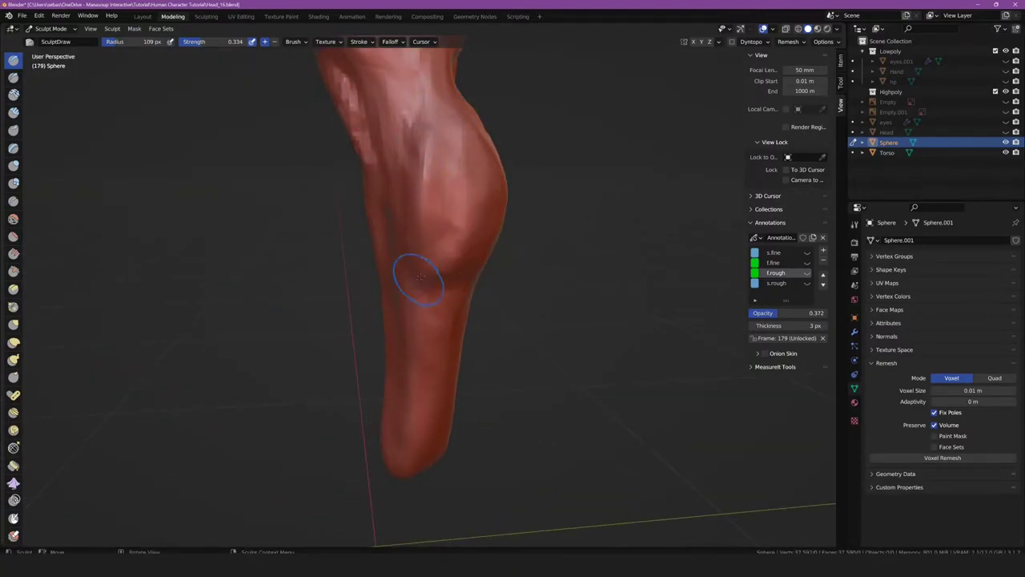
middle_drag(419, 277, 325, 337)
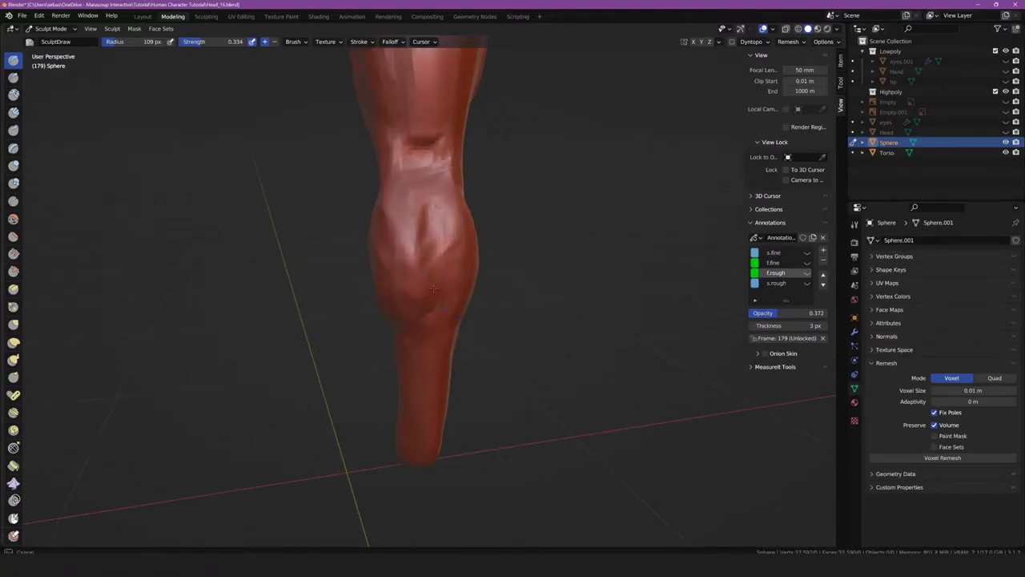
middle_drag(425, 196, 414, 266)
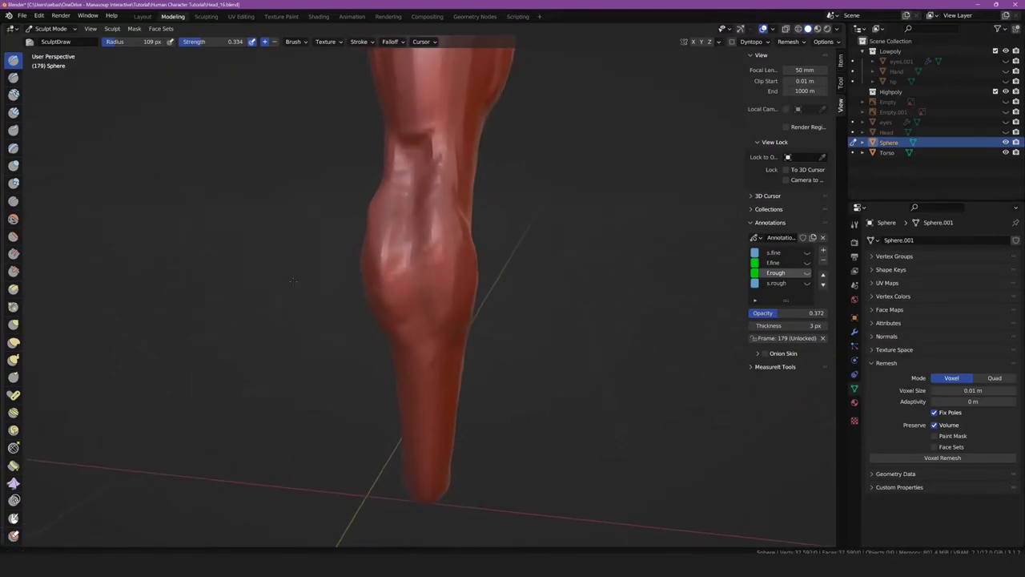
mouse_move(461, 317)
shift+mouse_down()
mouse_move(436, 252)
mouse_move(433, 274)
shift+mouse_up()
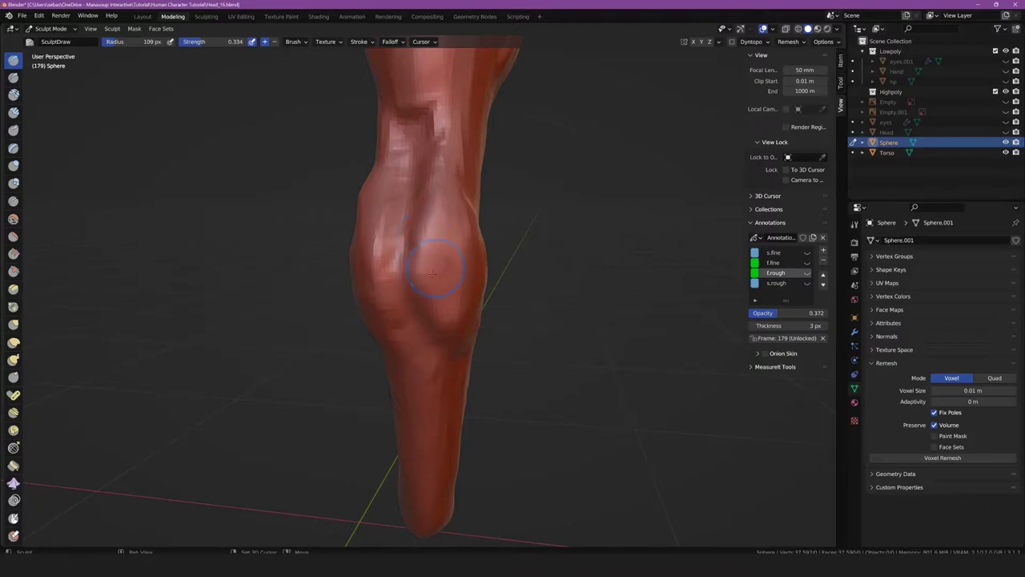
mouse_move(446, 292)
middle_down()
mouse_move(377, 292)
mouse_move(325, 323)
middle_up()
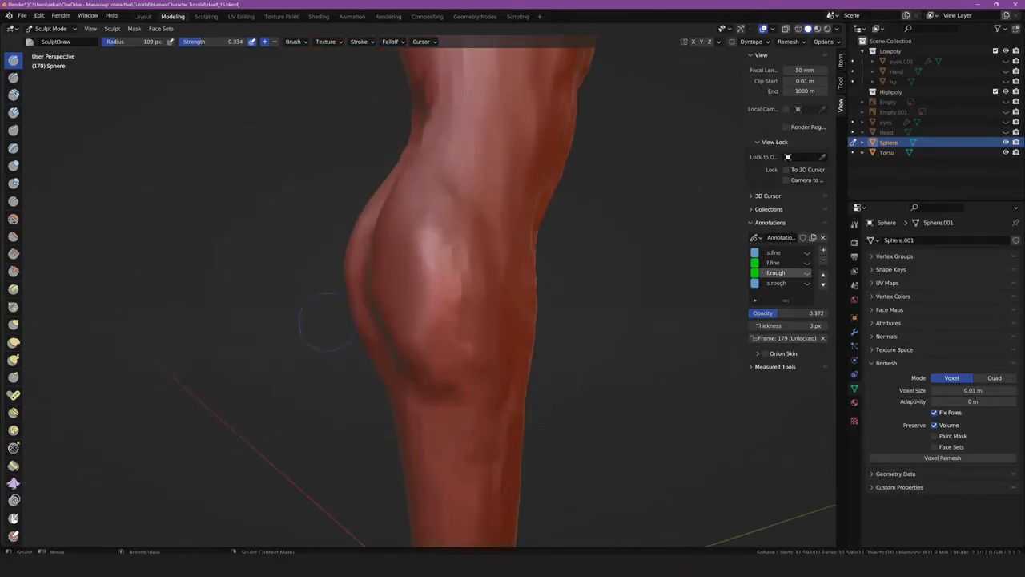
drag(438, 172, 456, 388)
Define the calf muscle, its lower bulge edge and a groove beneath it
mouse_move(433, 431)
middle_down()
mouse_move(377, 433)
mouse_move(309, 355)
middle_up()
drag(309, 355, 316, 465)
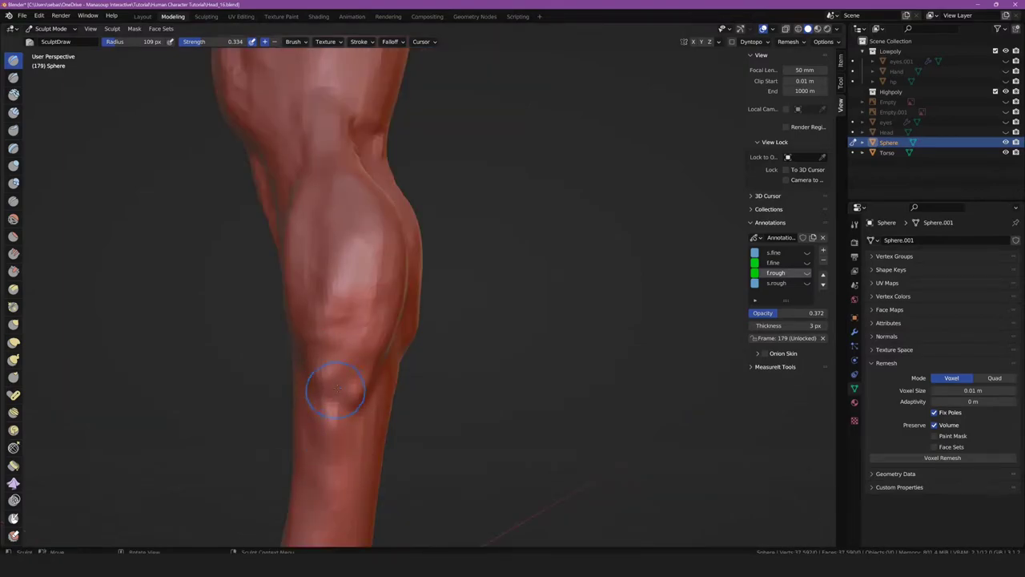
drag(352, 392, 309, 515)
mouse_move(310, 515)
middle_down()
mouse_move(320, 457)
mouse_move(309, 419)
middle_up()
scroll(346, 344, up, 2)
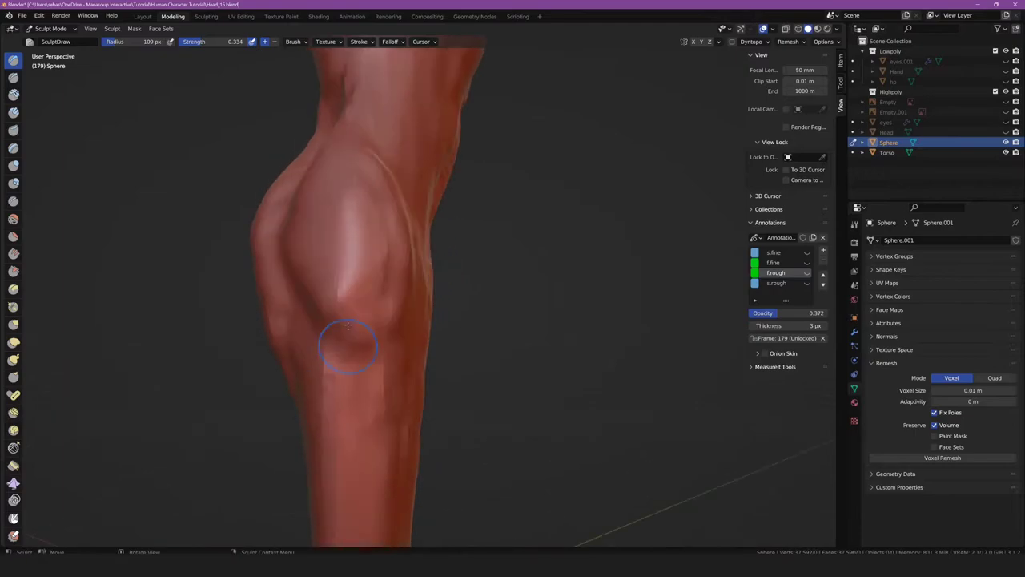
drag(375, 320, 352, 341)
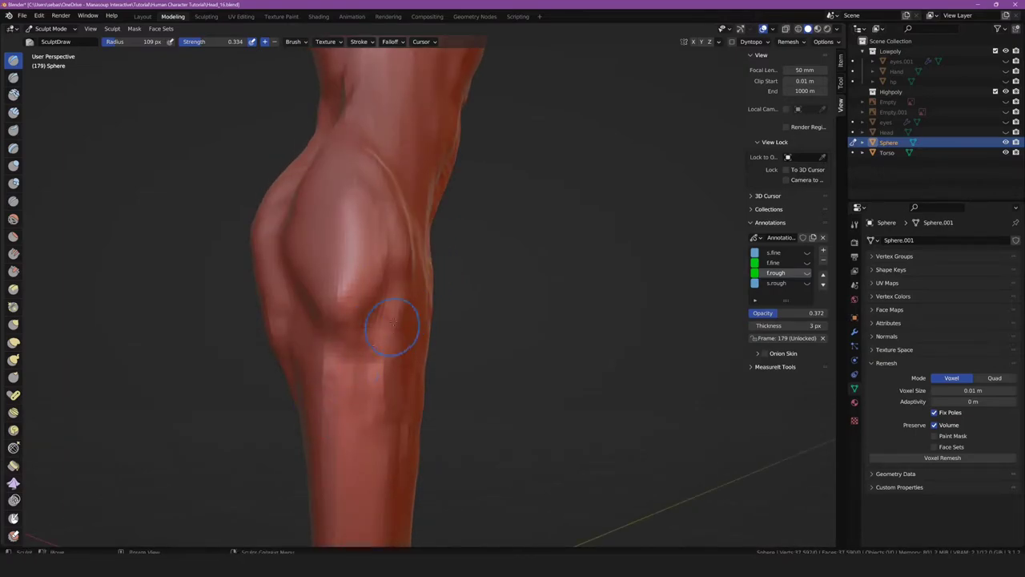
middle_drag(328, 428, 297, 227)
drag(276, 128, 297, 240)
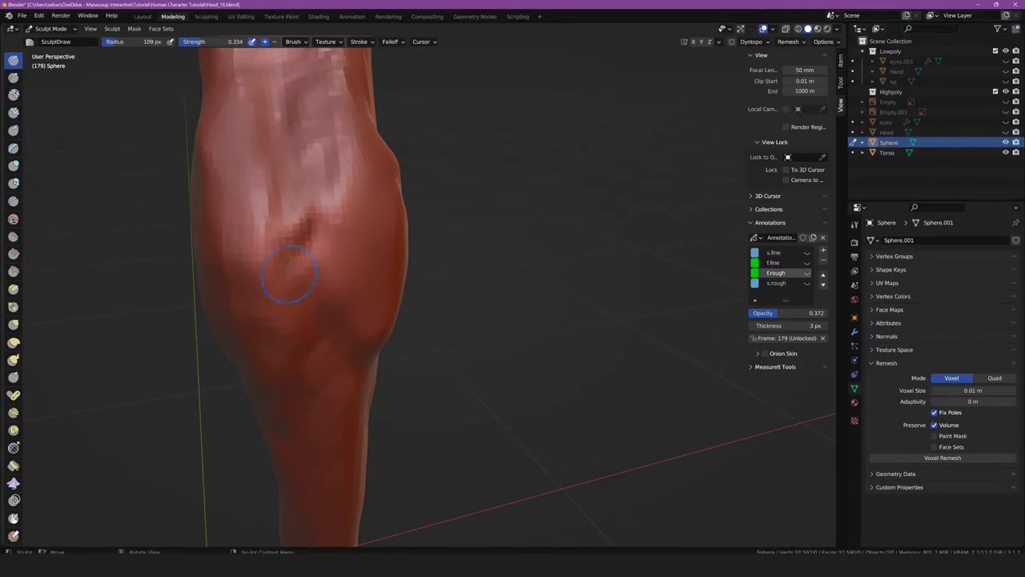
Carve a deep V-shaped crease at the knee and even out the lower calf
middle_drag(277, 190, 290, 223)
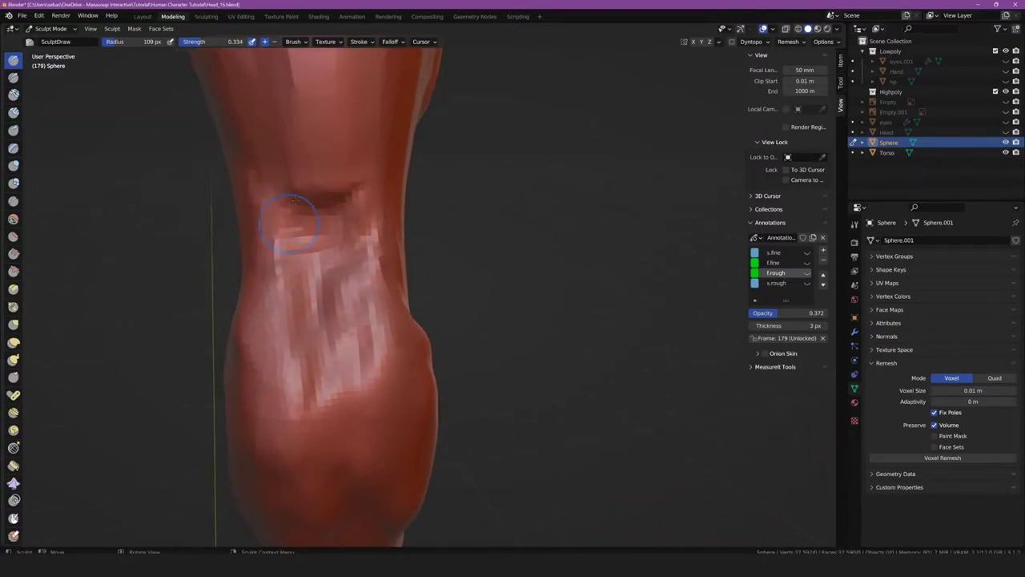
drag(389, 57, 297, 184)
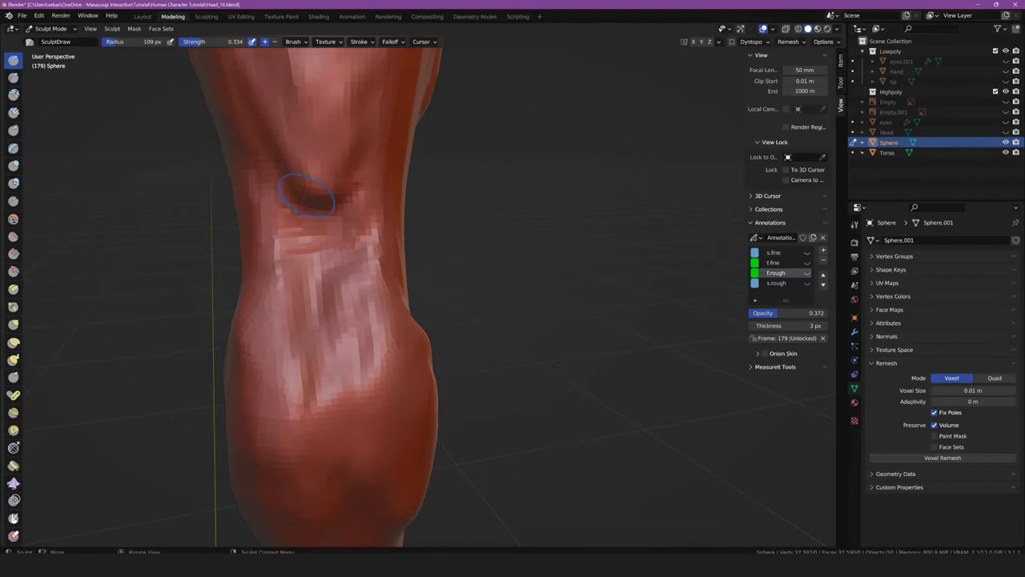
mouse_move(344, 96)
mouse_down()
mouse_move(316, 195)
mouse_move(337, 225)
mouse_up()
mouse_move(369, 264)
mouse_down()
mouse_move(297, 213)
mouse_move(328, 352)
mouse_up()
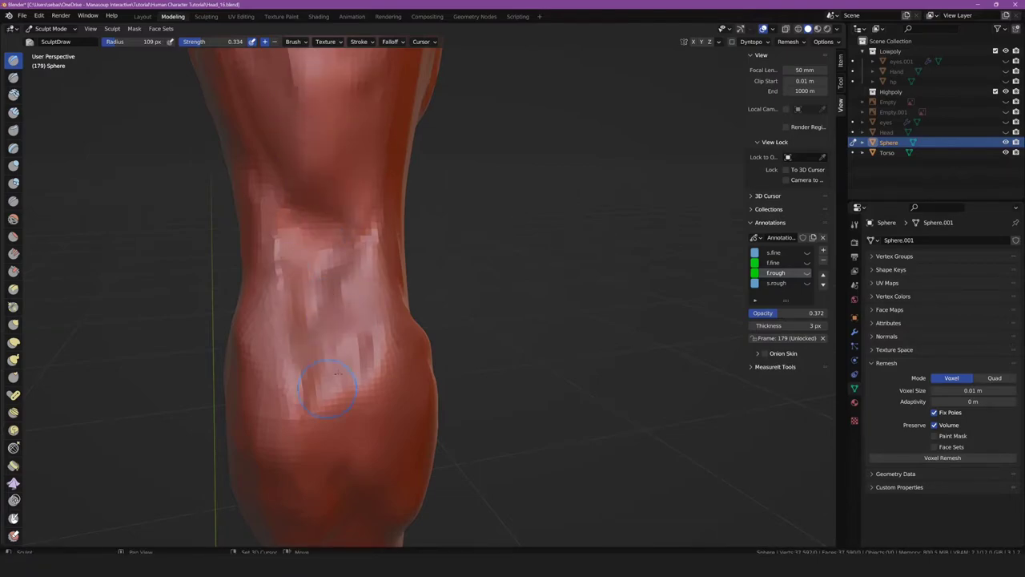
scroll(354, 340, down, 4)
mouse_move(328, 352)
middle_down()
mouse_move(354, 340)
mouse_move(327, 331)
mouse_move(277, 409)
middle_up()
scroll(327, 332, up, 3)
scroll(278, 410, up, 2)
mouse_move(412, 320)
mouse_down()
mouse_move(378, 264)
mouse_move(416, 440)
mouse_move(447, 416)
mouse_up()
Build stronger muscle bulges along the calf with the Draw brush
mouse_move(385, 447)
middle_down()
mouse_move(401, 492)
mouse_move(358, 358)
middle_up()
drag(394, 328, 377, 474)
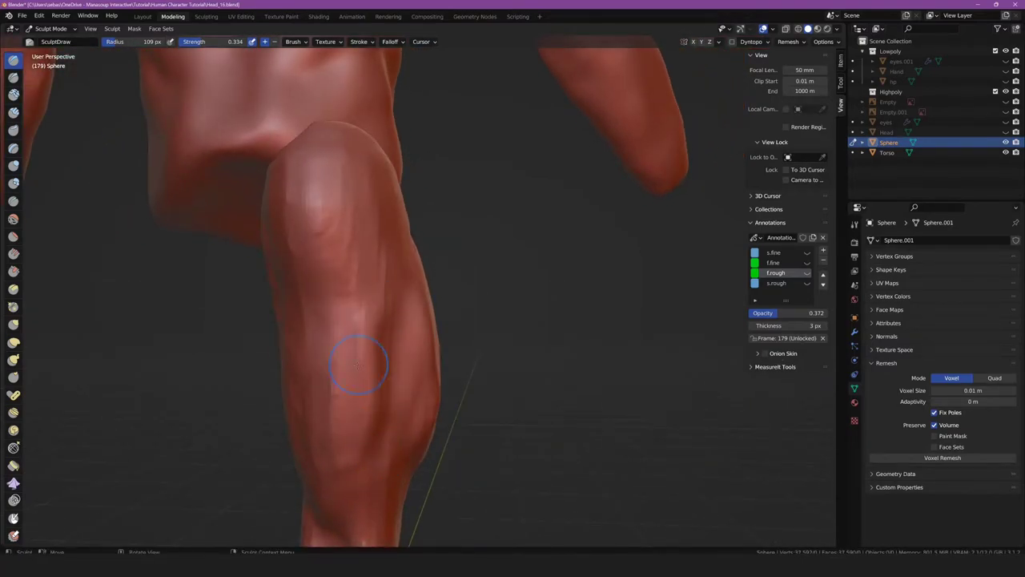
middle_drag(320, 392, 331, 457)
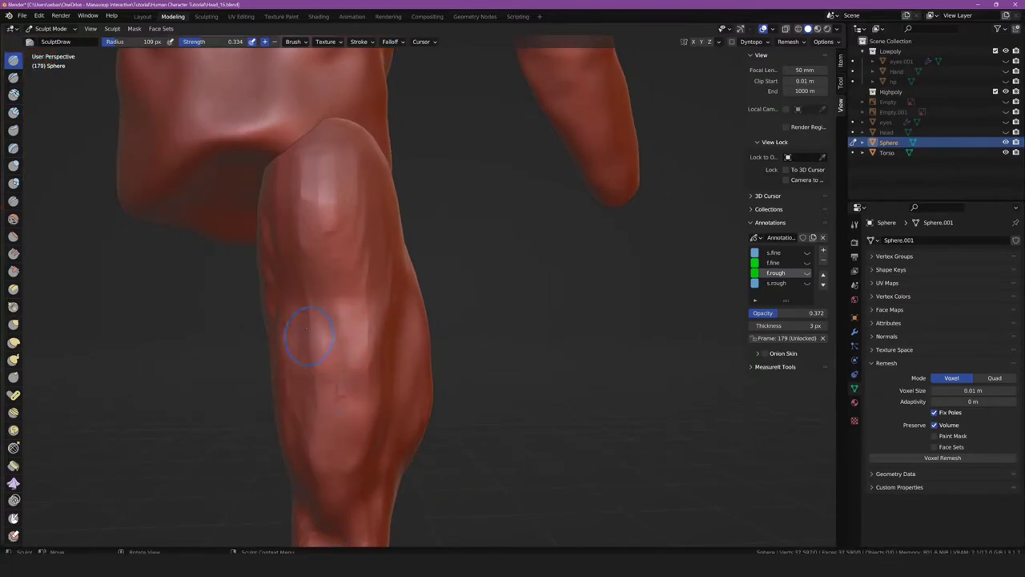
drag(309, 332, 344, 490)
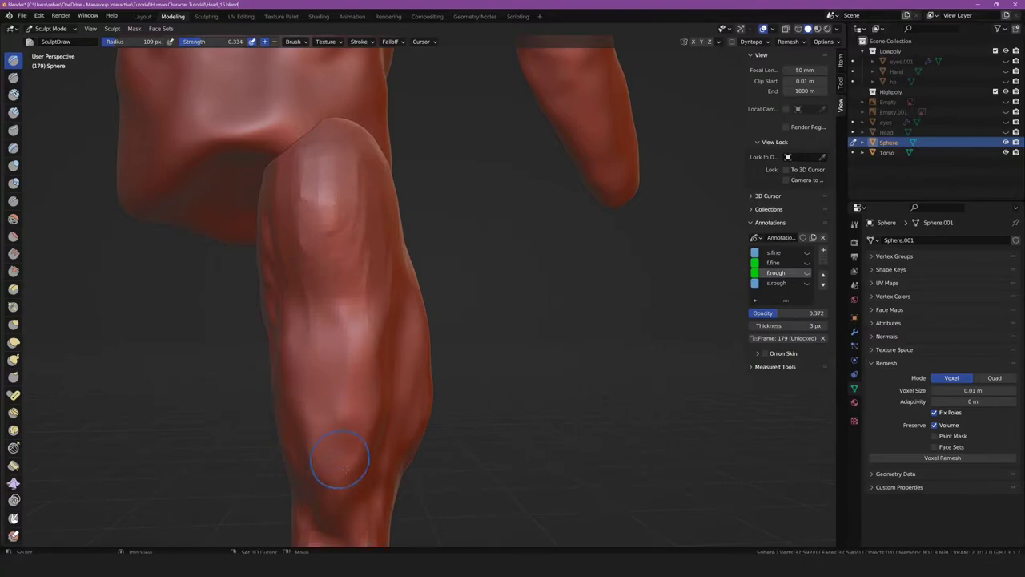
scroll(340, 458, down, 3)
middle_drag(340, 458, 314, 487)
scroll(313, 487, up, 2)
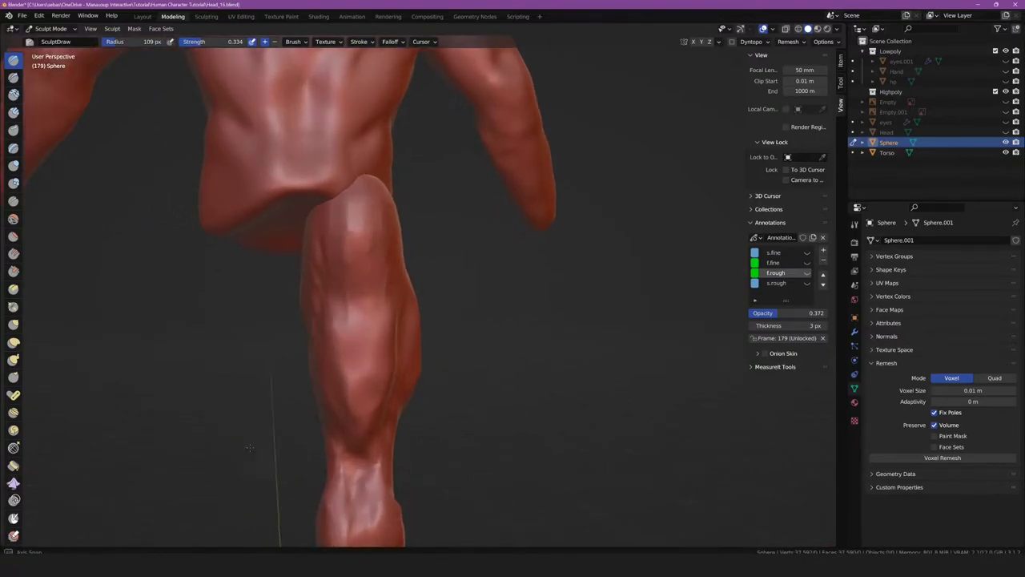
right_click(329, 288)
mouse_move(328, 288)
middle_down()
mouse_move(341, 264)
mouse_move(247, 281)
middle_up()
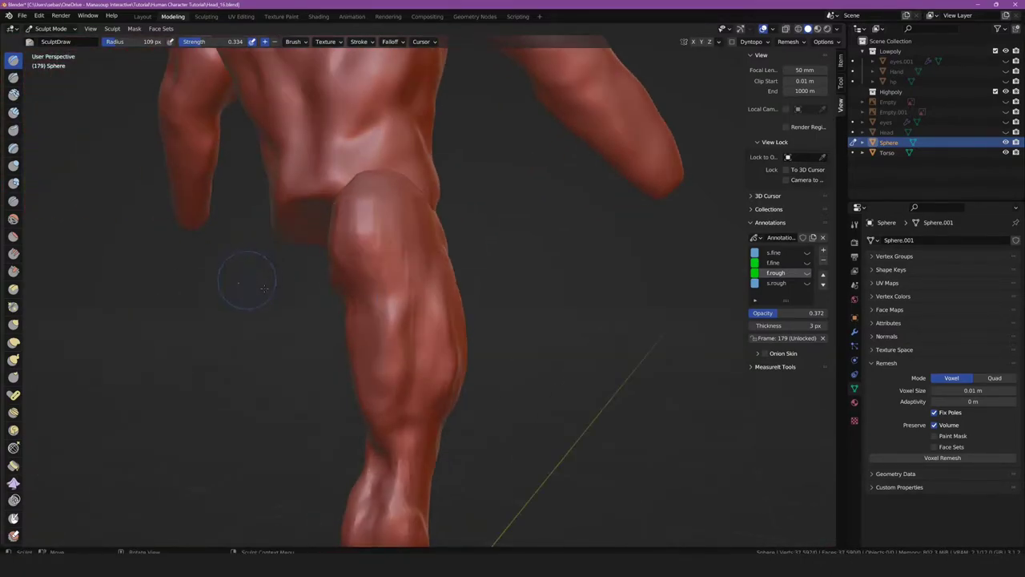
Define the kneecap with a shadow below it and return to a front view
drag(415, 192, 338, 290)
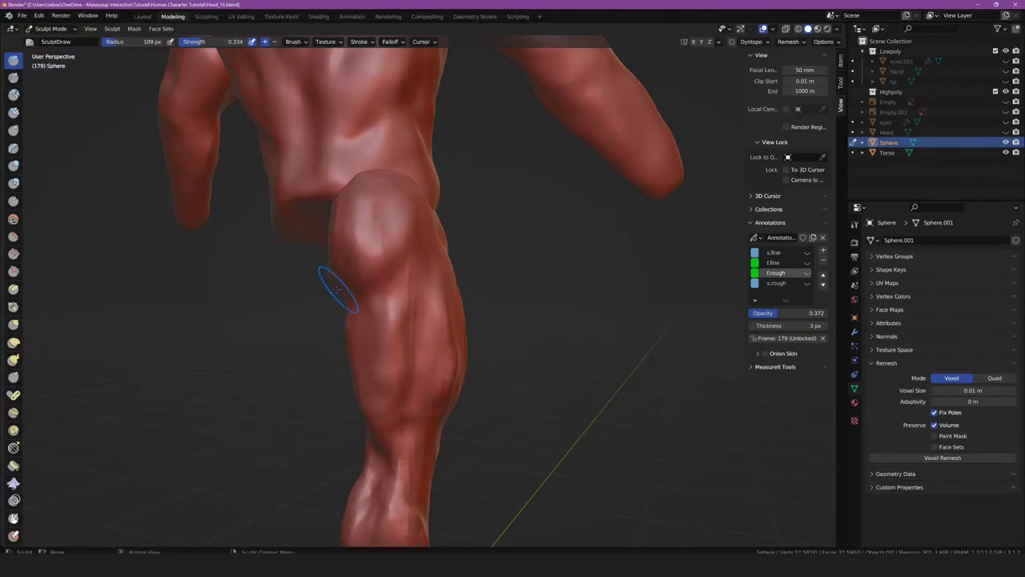
middle_drag(307, 311, 367, 269)
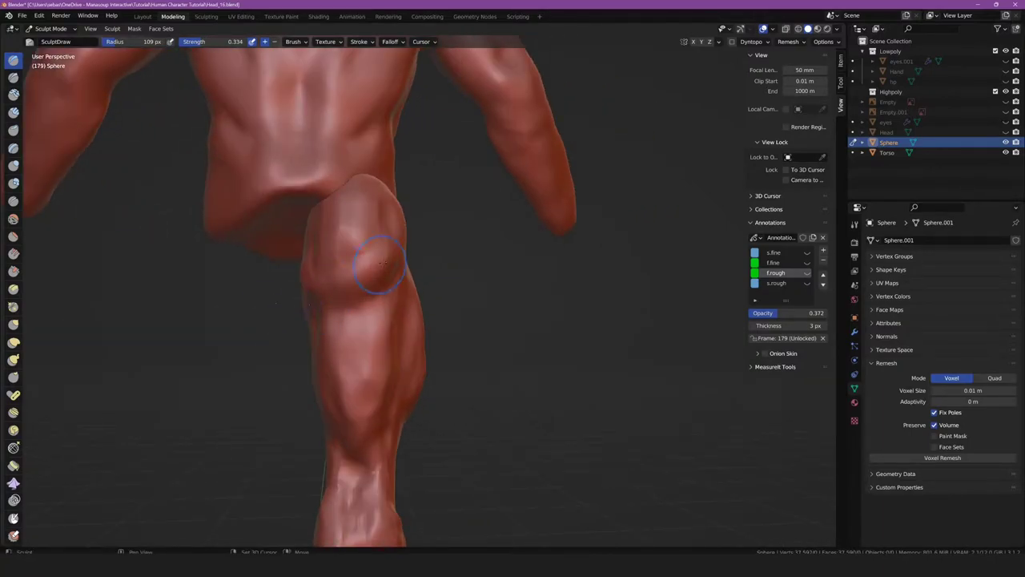
mouse_move(230, 352)
middle_down()
mouse_move(328, 367)
mouse_move(300, 411)
mouse_move(279, 350)
middle_up()
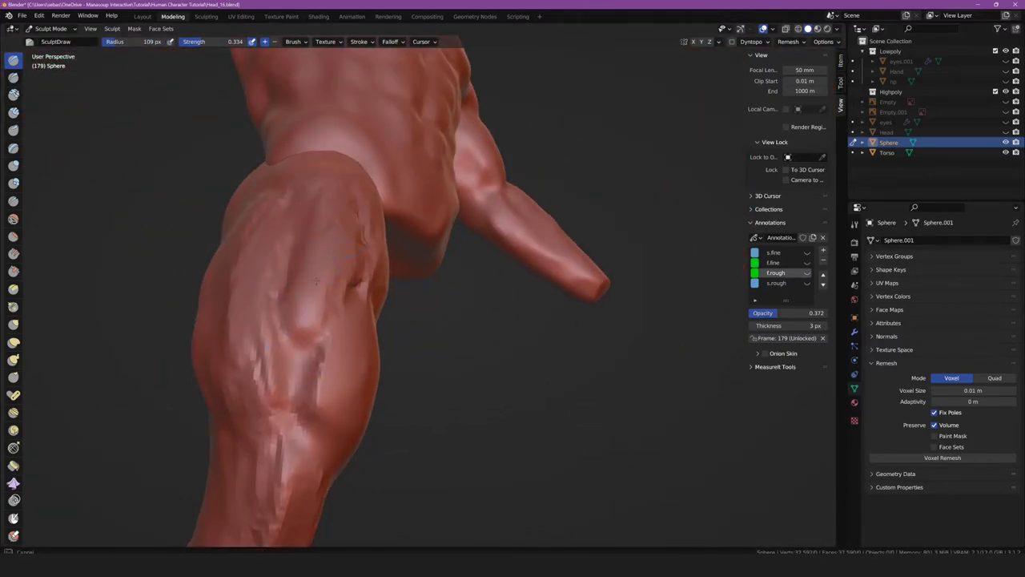
middle_drag(316, 280, 261, 345)
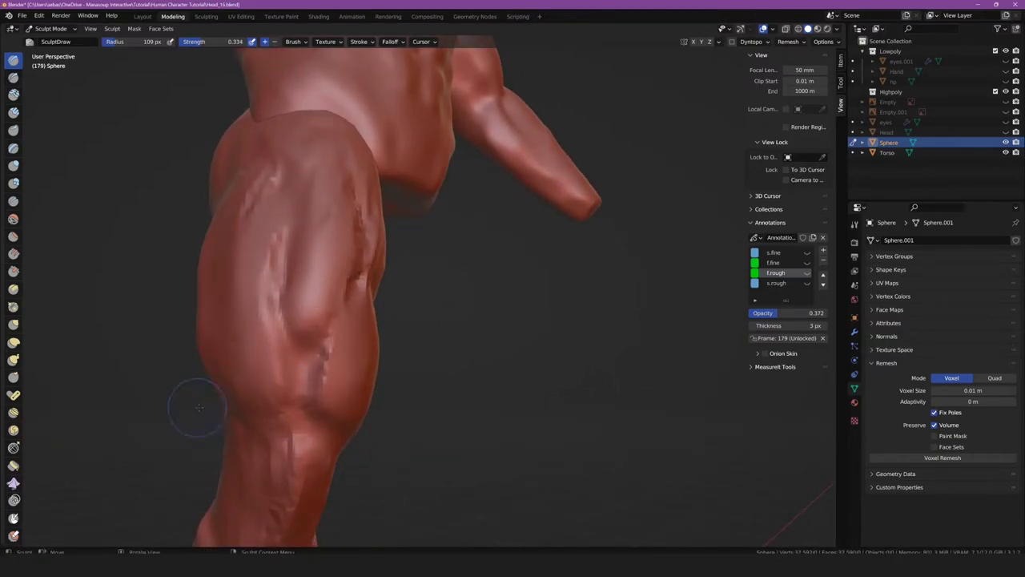
mouse_move(198, 408)
middle_down()
mouse_move(217, 401)
mouse_move(210, 440)
mouse_move(318, 358)
middle_up()
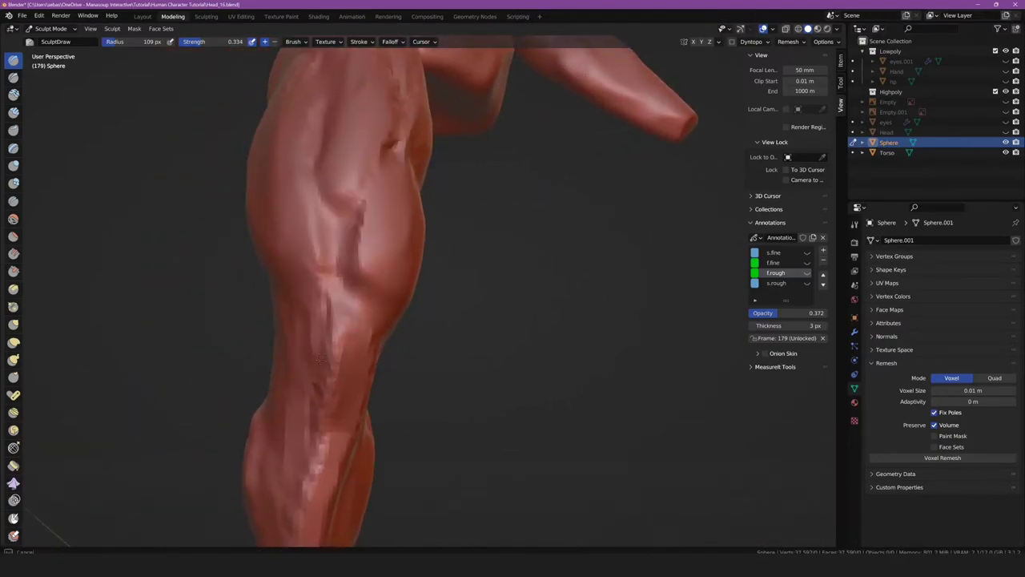
mouse_move(297, 408)
middle_down()
mouse_move(289, 393)
mouse_move(329, 391)
mouse_move(310, 352)
mouse_move(315, 360)
middle_up()
Sculpt the knee from the front, then Grab-pull the bulge beside the kneecap down and in
drag(404, 360, 446, 406)
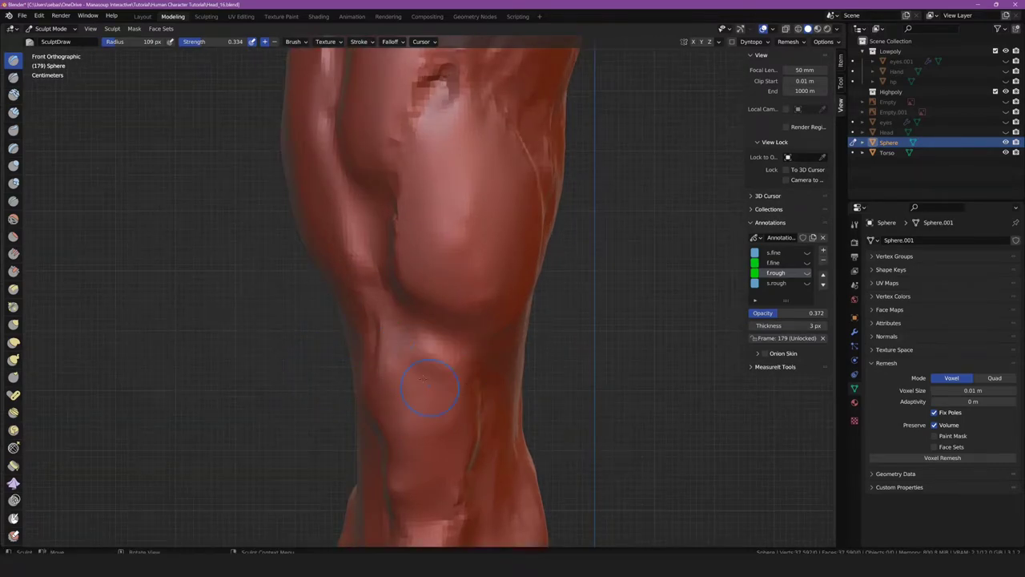
alt+middle_drag(446, 407, 450, 350)
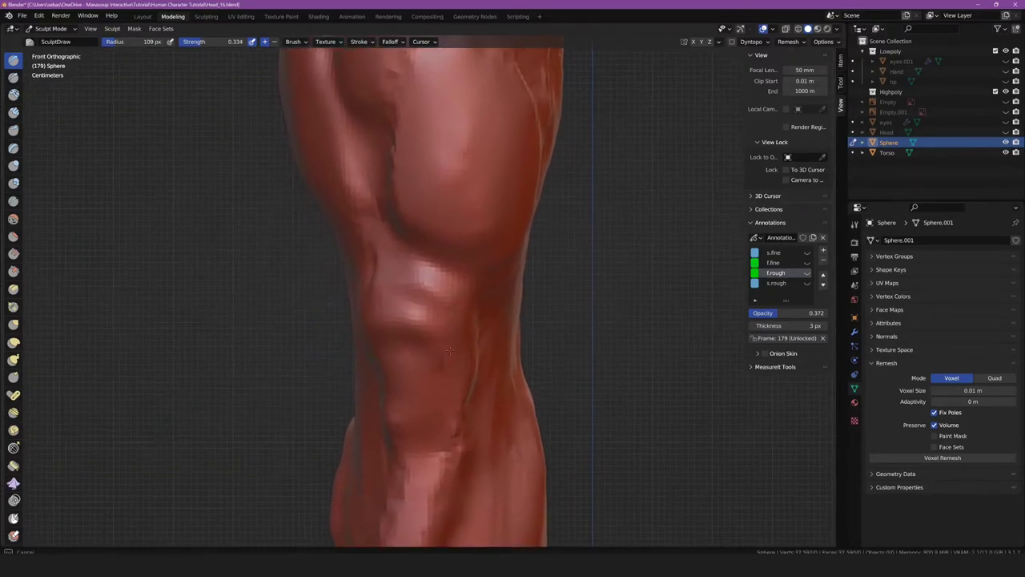
drag(420, 349, 363, 308)
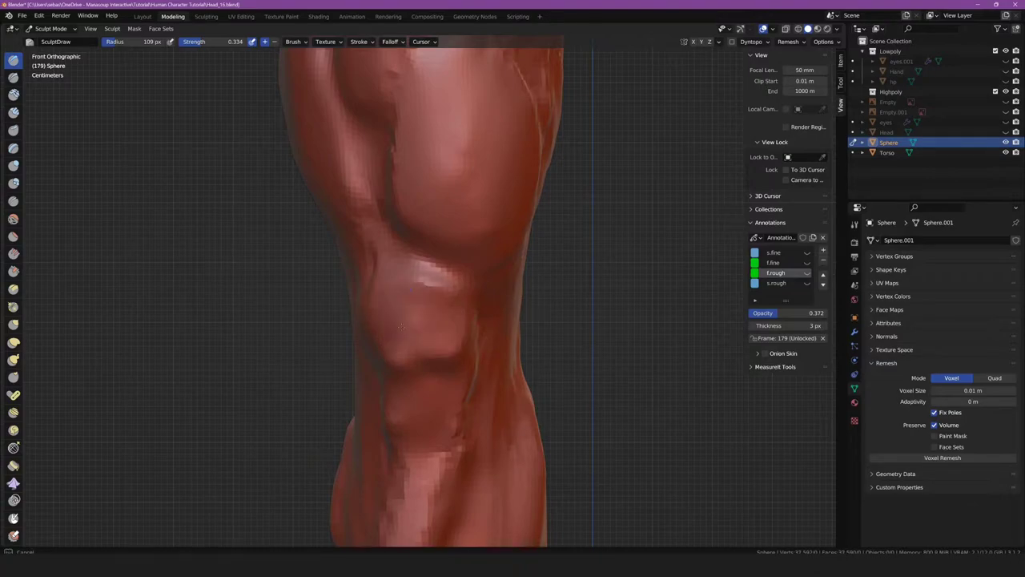
alt+middle_drag(391, 367, 409, 347)
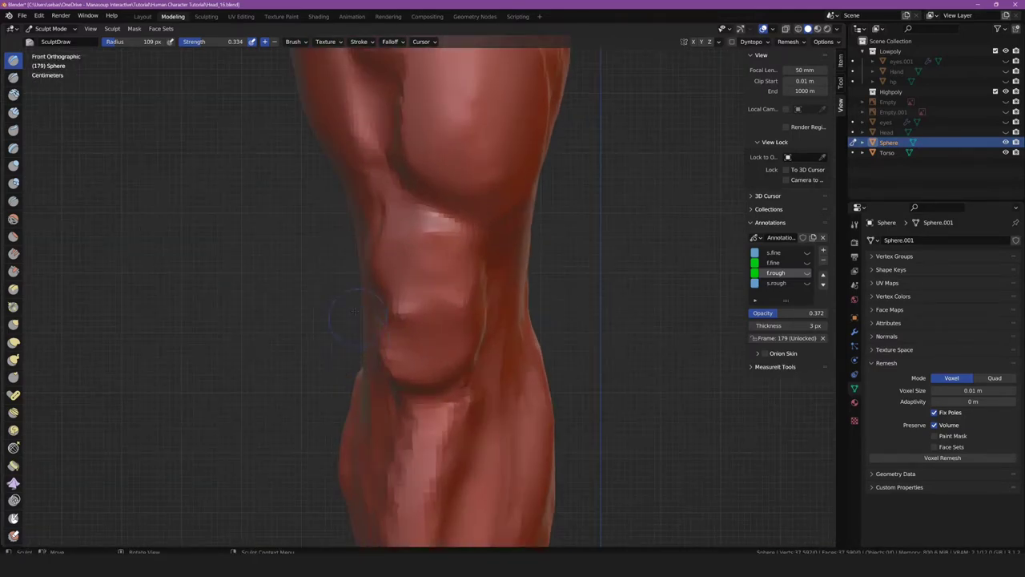
click(13, 325)
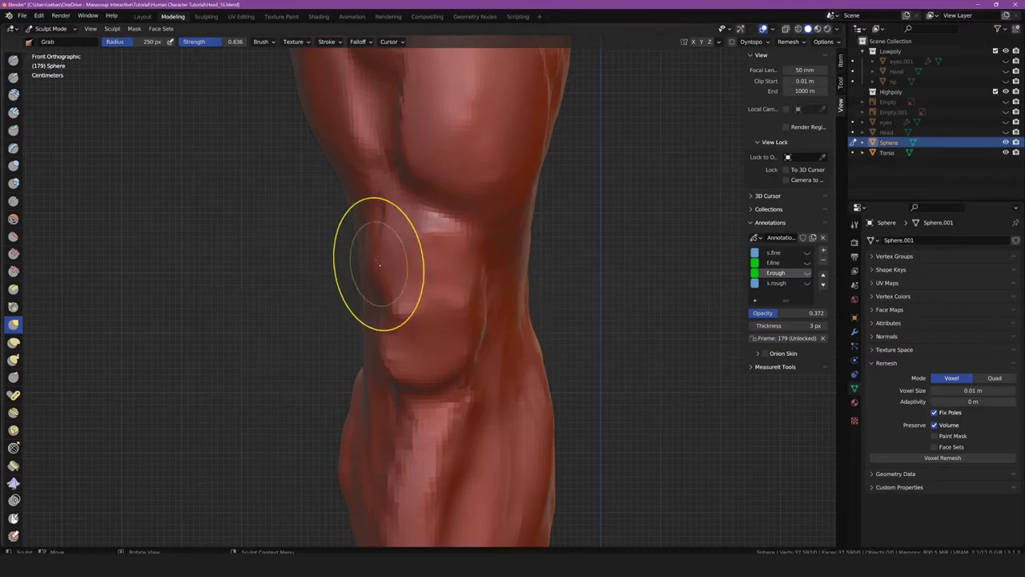
mouse_move(387, 312)
mouse_down()
mouse_move(446, 389)
mouse_move(431, 380)
mouse_move(437, 423)
mouse_move(468, 343)
mouse_up()
Orbit close to the knee and carve three Draw-brush grooves down the kneecap
key(x)
scroll(446, 342, down, 5)
scroll(446, 342, up, 5)
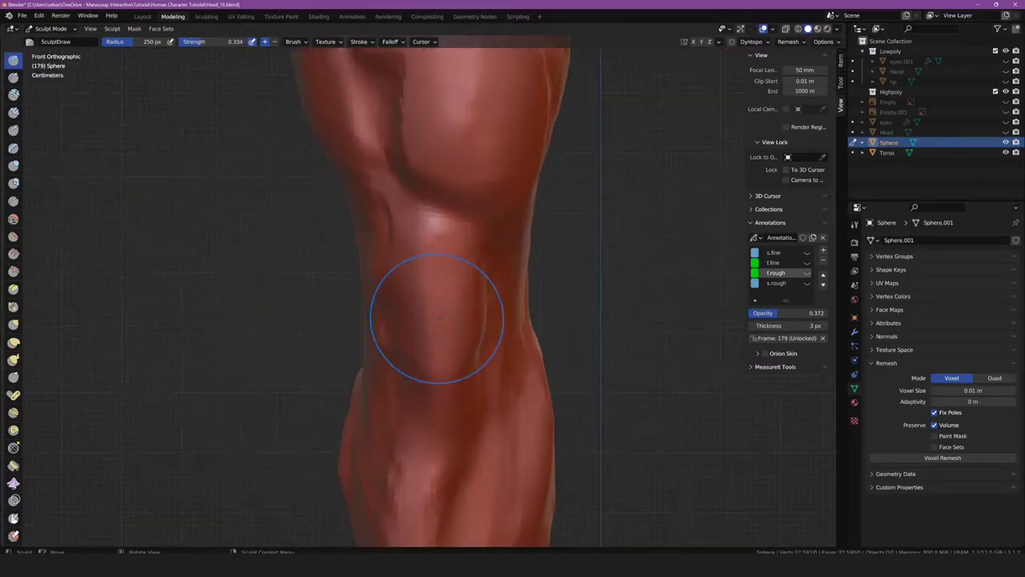
scroll(473, 322, up, 2)
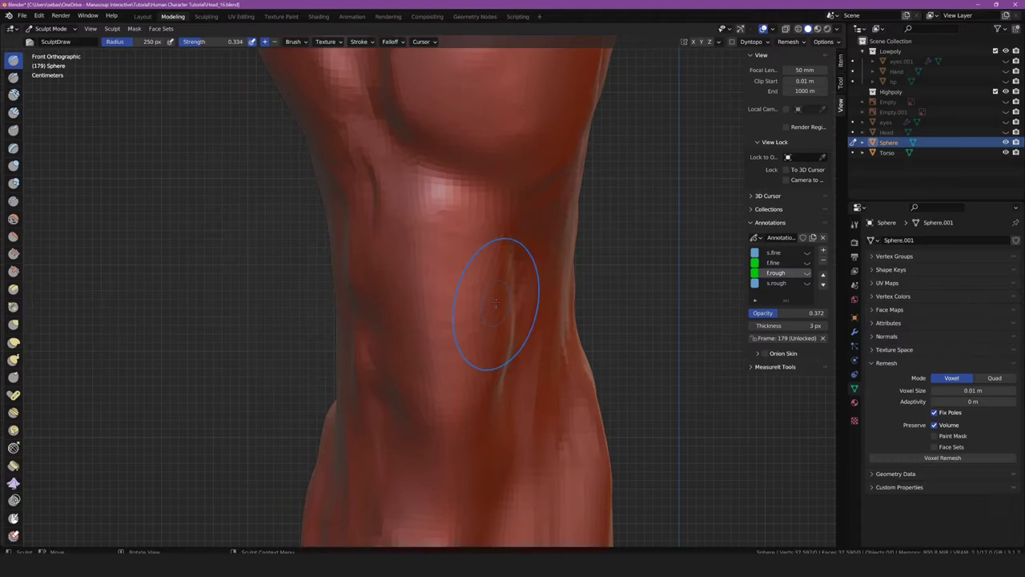
middle_drag(230, 247, 252, 275)
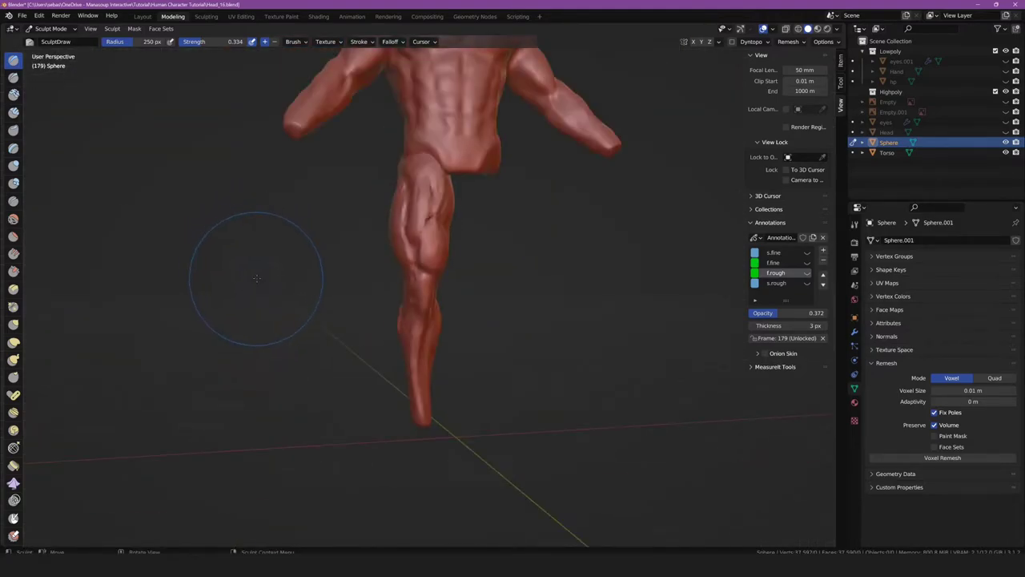
scroll(251, 275, up, 5)
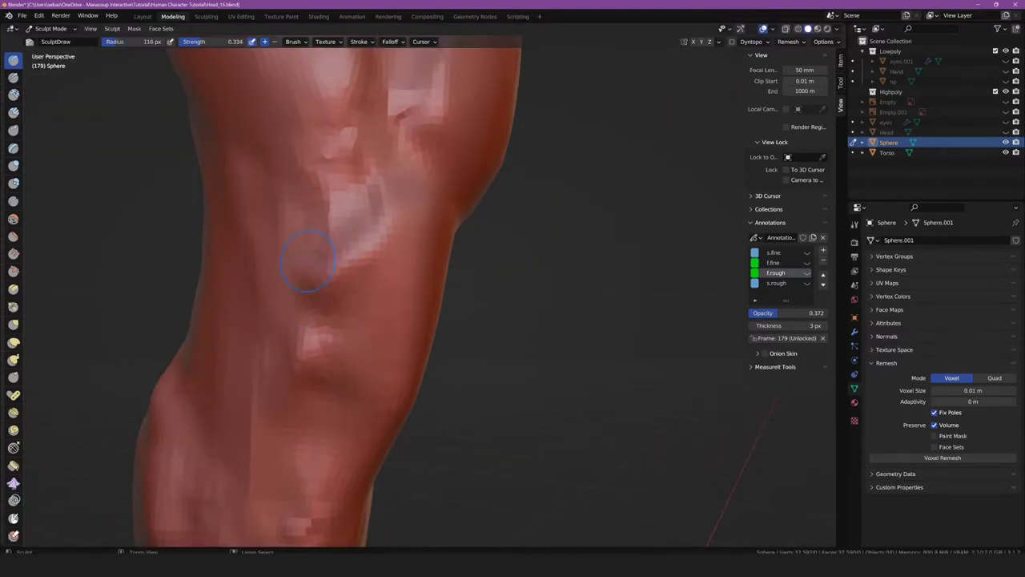
drag(308, 260, 320, 327)
drag(353, 255, 340, 345)
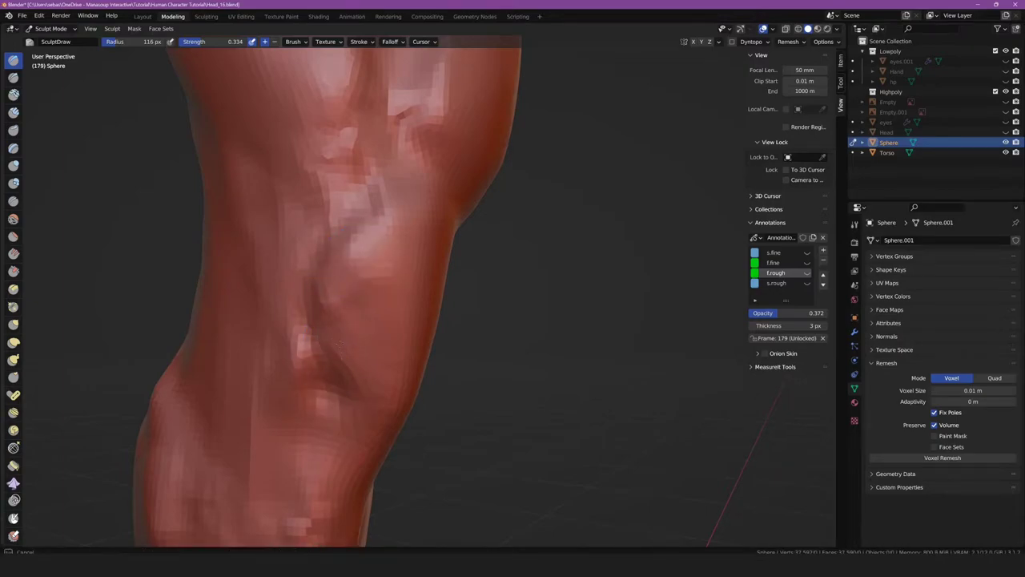
mouse_move(310, 272)
mouse_down()
mouse_move(344, 204)
mouse_move(300, 298)
mouse_up()
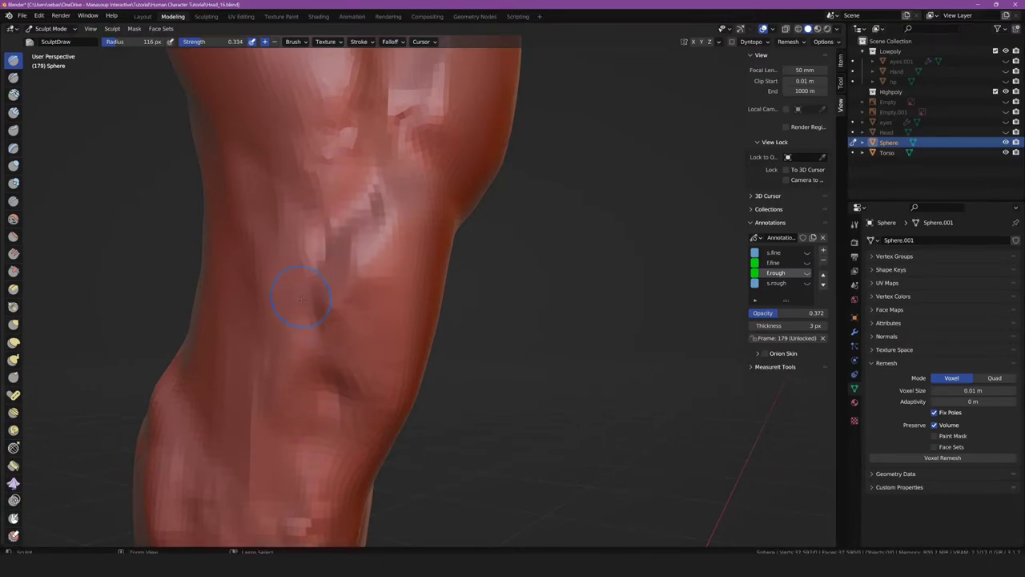
mouse_move(286, 418)
middle_down()
mouse_move(449, 401)
mouse_move(297, 339)
middle_up()
In Right view, pull the knee and shin silhouette with a 294 px Grab brush
scroll(41, 319, down, 5)
key(g)
key(KP_3)
scroll(383, 364, up, 5)
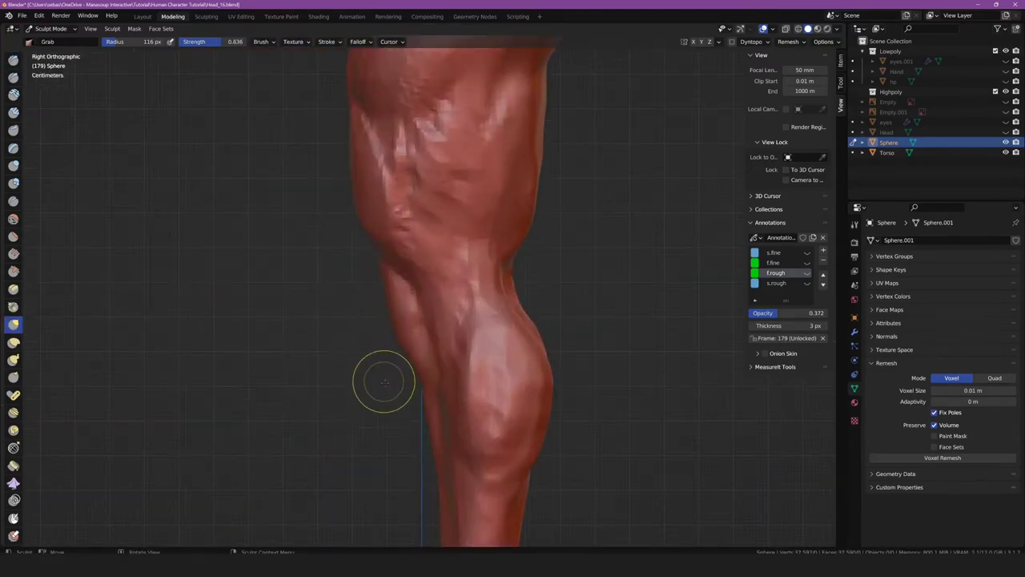
key(f)
mouse_move(435, 320)
mouse_down()
mouse_move(423, 393)
mouse_move(434, 474)
mouse_move(400, 321)
mouse_up()
Raise a Draw bump on the thigh's side, then Grab-pull and hollow the thigh surface
scroll(368, 307, down, 3)
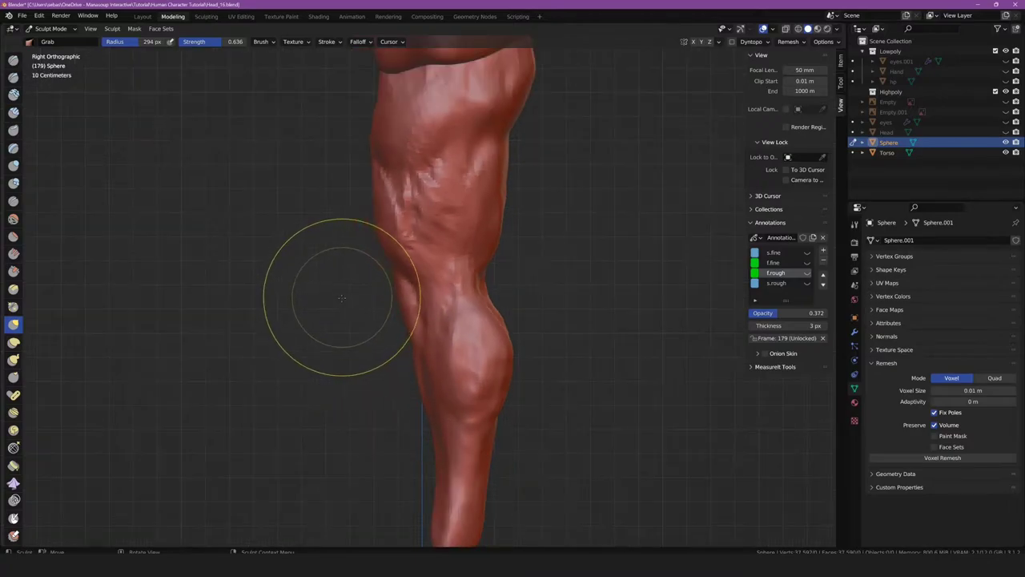
scroll(337, 294, down, 2)
key(x)
scroll(424, 297, up, 2)
scroll(655, 266, up, 2)
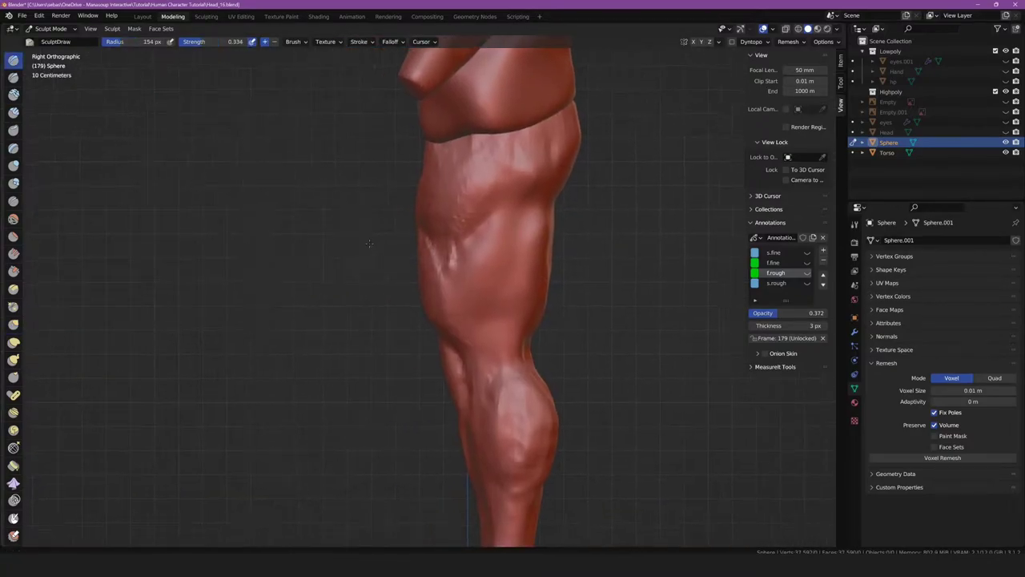
shift+middle_drag(360, 265, 462, 262)
mouse_move(552, 213)
mouse_down()
mouse_move(489, 200)
mouse_move(454, 307)
mouse_move(498, 296)
mouse_up()
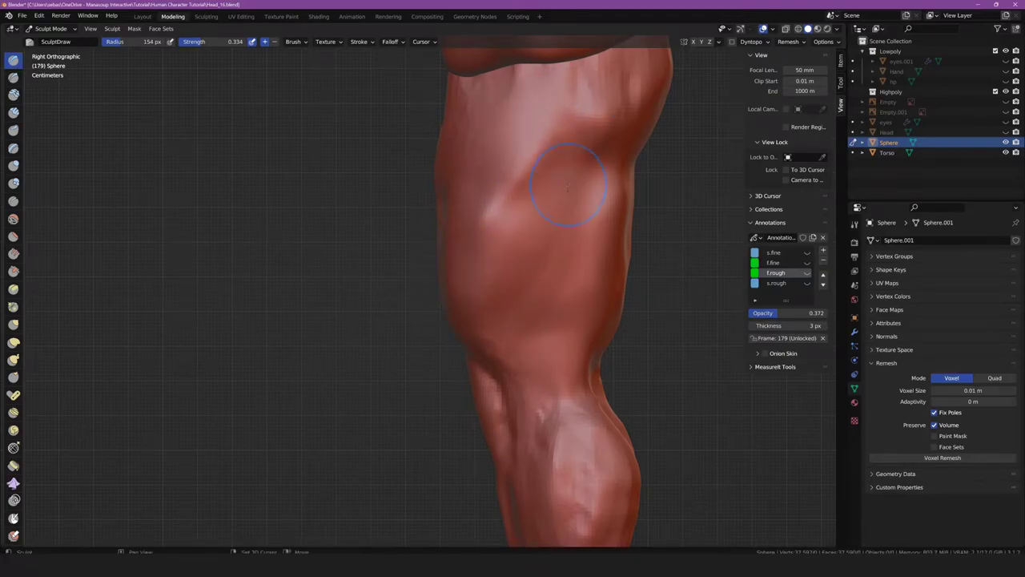
click(14, 324)
mouse_move(526, 160)
mouse_down()
mouse_move(546, 251)
mouse_move(552, 189)
mouse_move(521, 325)
mouse_up()
mouse_move(533, 217)
mouse_down()
mouse_move(563, 142)
mouse_move(558, 155)
mouse_move(531, 160)
mouse_move(595, 126)
mouse_move(568, 174)
mouse_move(558, 323)
mouse_up()
Enlarge the Grab brush to 475 px and show the reference annotation lines
key(x)
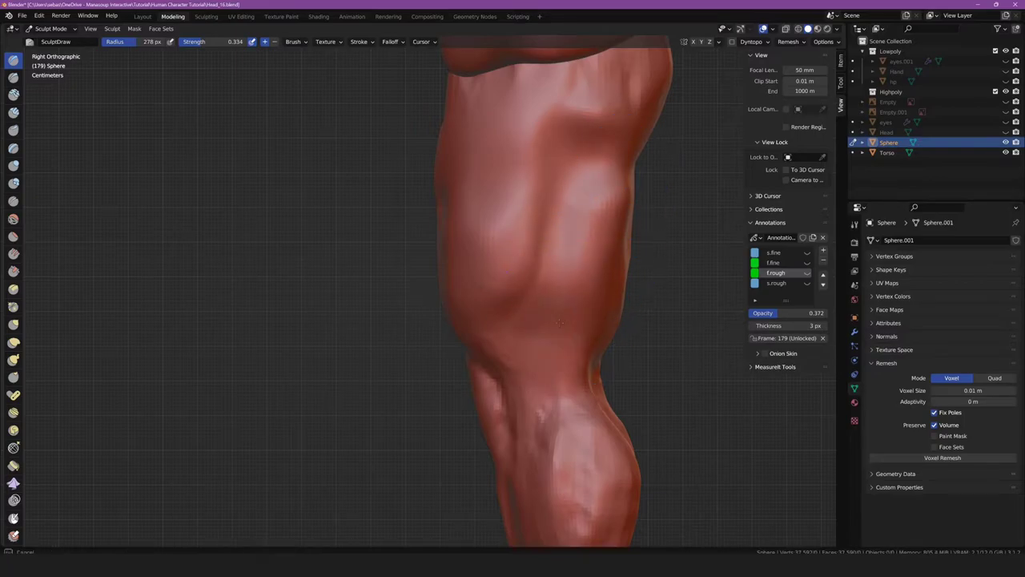
scroll(344, 344, down, 3)
scroll(340, 319, up, 2)
key(g)
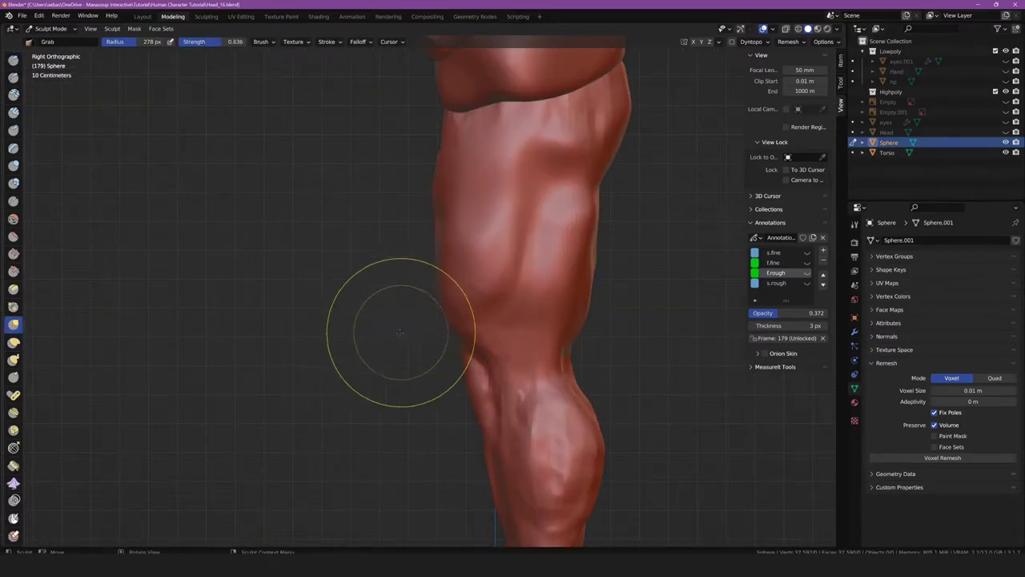
key(f)
click(537, 305)
scroll(531, 340, up, 1)
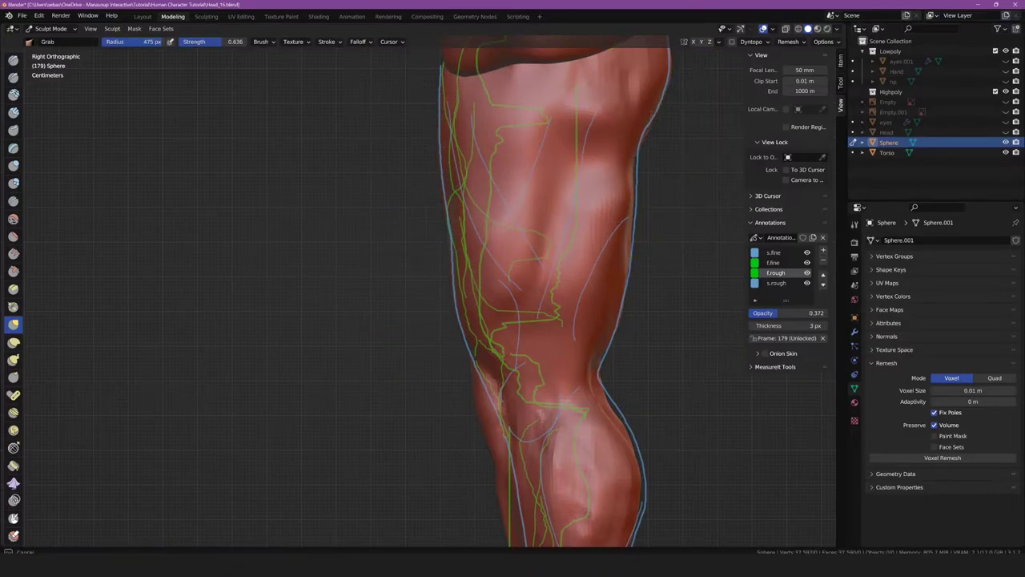
Hide the front guide strokes and Grab-pull the upper and front thigh muscles
shift+middle_drag(575, 311, 770, 298)
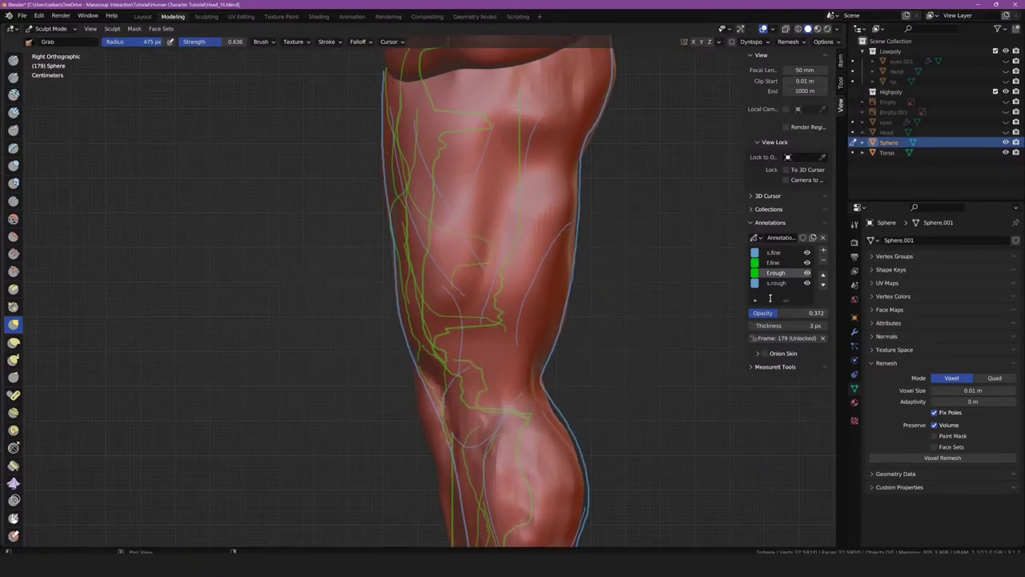
click(807, 262)
click(806, 273)
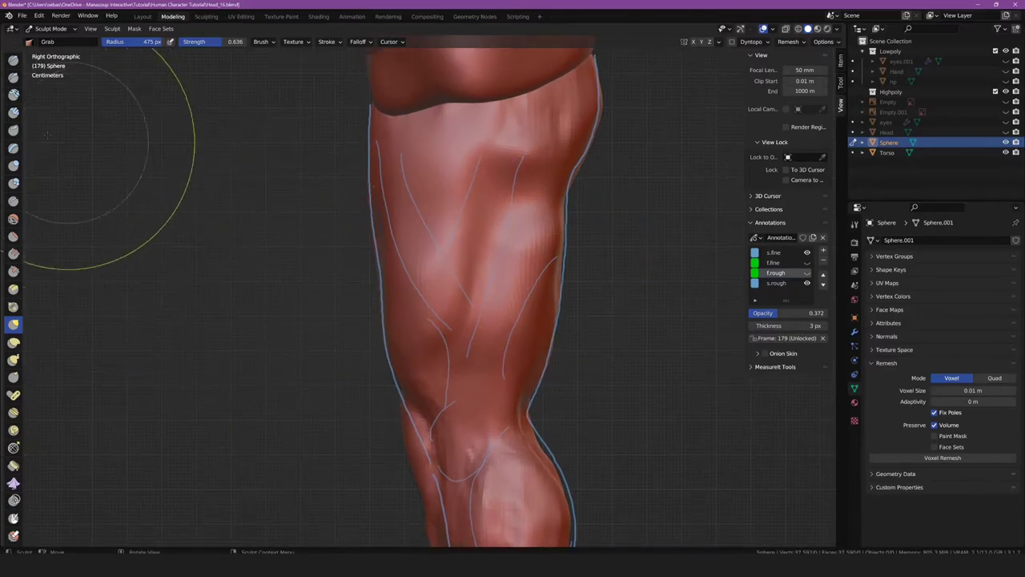
key(g)
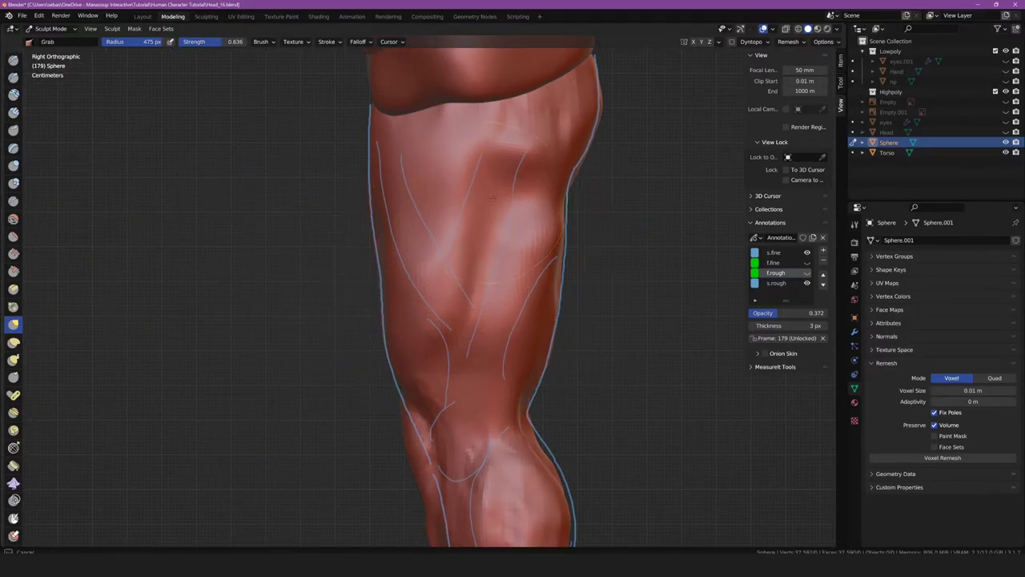
drag(497, 200, 513, 241)
mouse_move(465, 347)
mouse_down()
mouse_move(435, 432)
mouse_move(433, 326)
mouse_move(469, 206)
mouse_move(481, 206)
mouse_move(522, 149)
mouse_move(528, 337)
mouse_move(551, 321)
mouse_up()
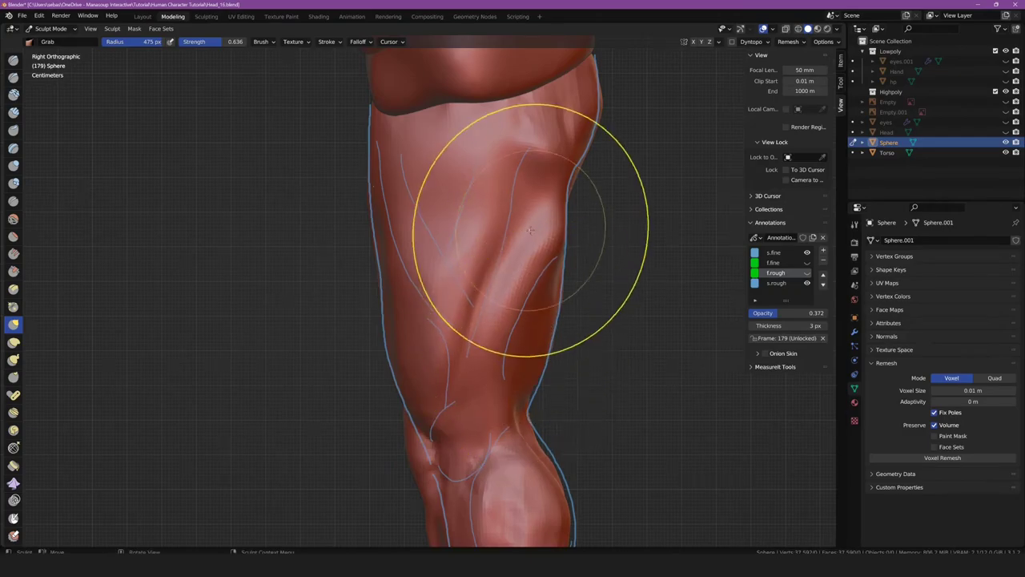
Switch to Front view, hiding the s.fine/s.rough guides and showing f.fine/f.rough
scroll(529, 235, down, 2)
key(KP_1)
scroll(545, 366, up, 3)
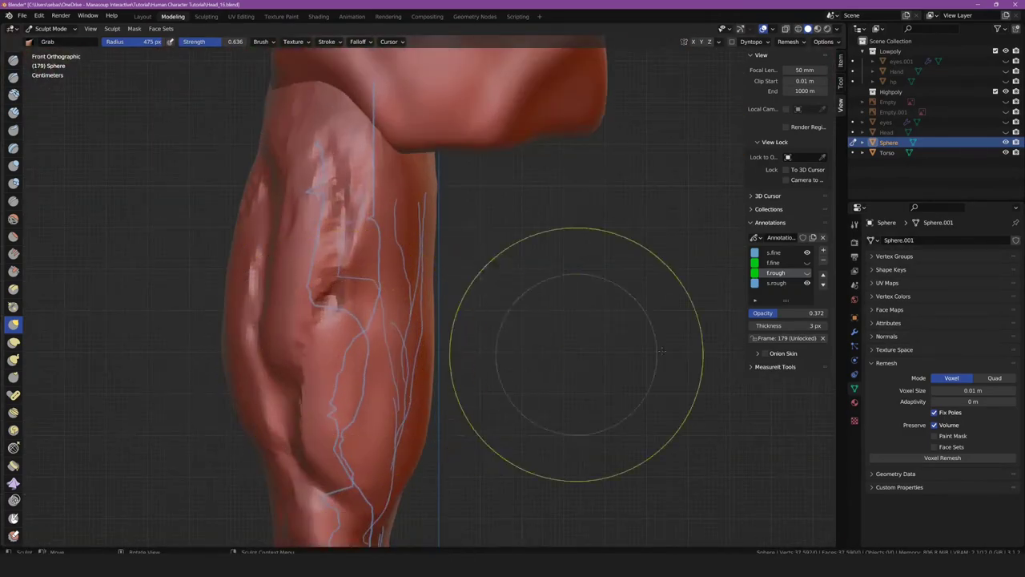
click(806, 252)
click(807, 263)
click(806, 273)
click(807, 283)
With a 386 px Grab brush, pull the outer thigh toward the front guides
shift+middle_drag(291, 374, 342, 366)
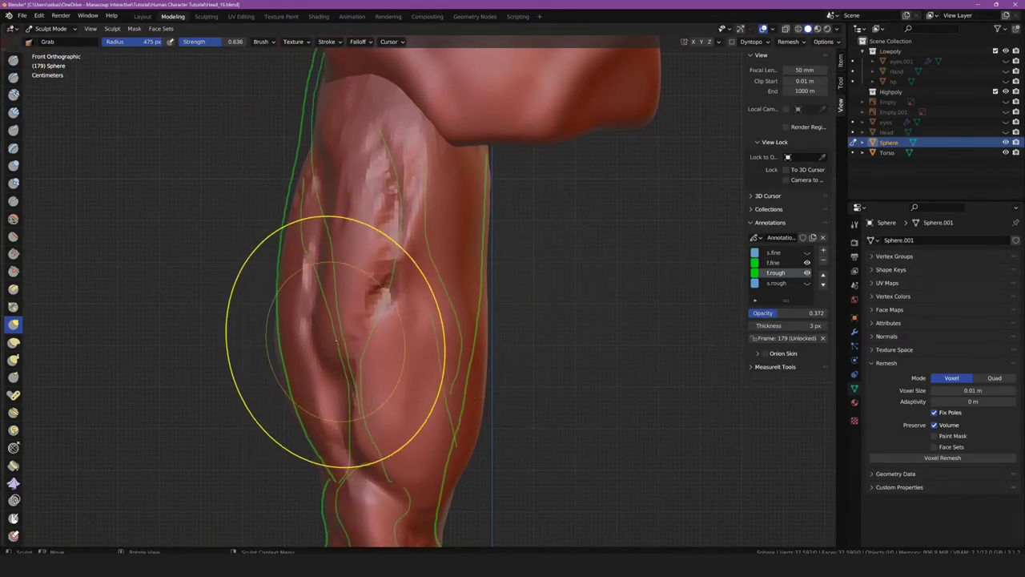
key(f)
click(383, 363)
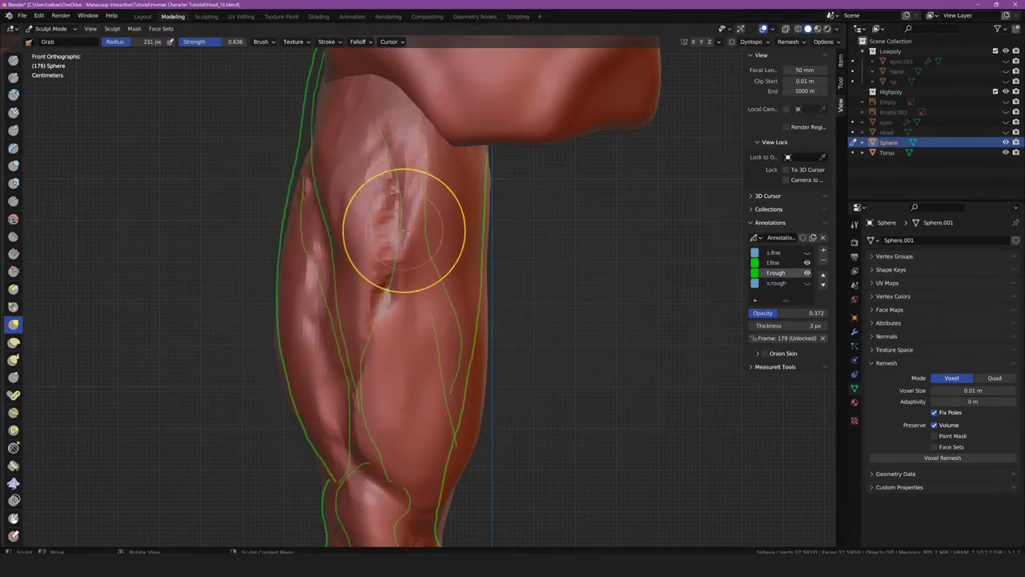
key(f)
click(365, 368)
drag(364, 368, 318, 265)
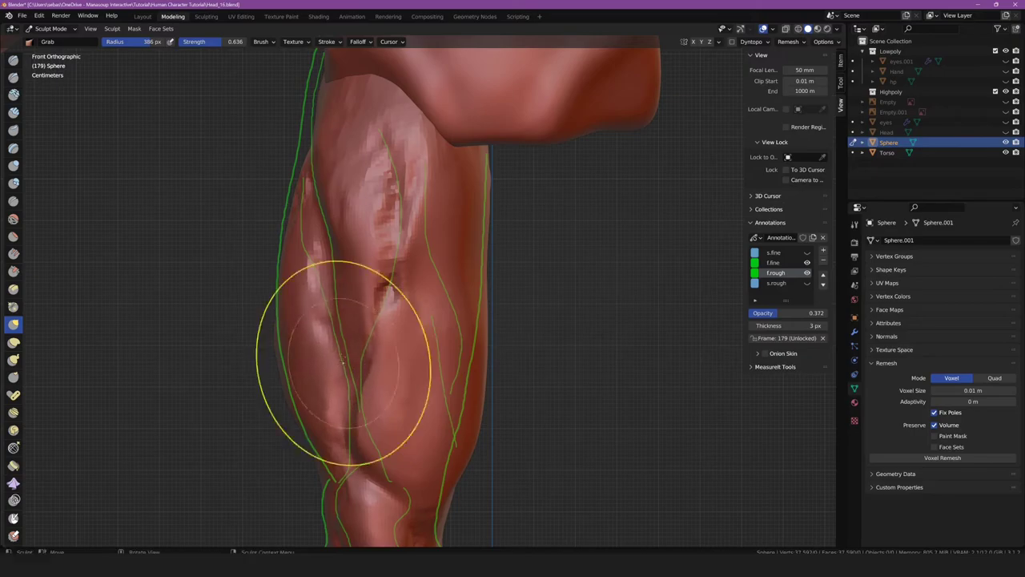
mouse_move(320, 225)
mouse_down()
mouse_move(355, 446)
mouse_move(413, 290)
mouse_up()
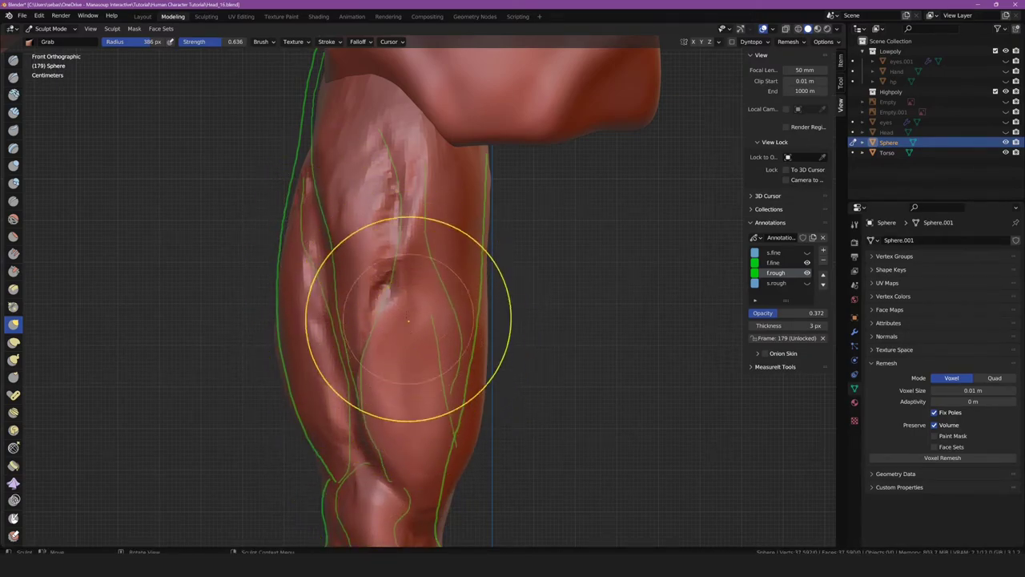
Center the knee and Grab-reshape the kneecap area against the front guides
scroll(371, 404, down, 2)
shift+middle_drag(371, 405, 364, 316)
scroll(361, 390, up, 3)
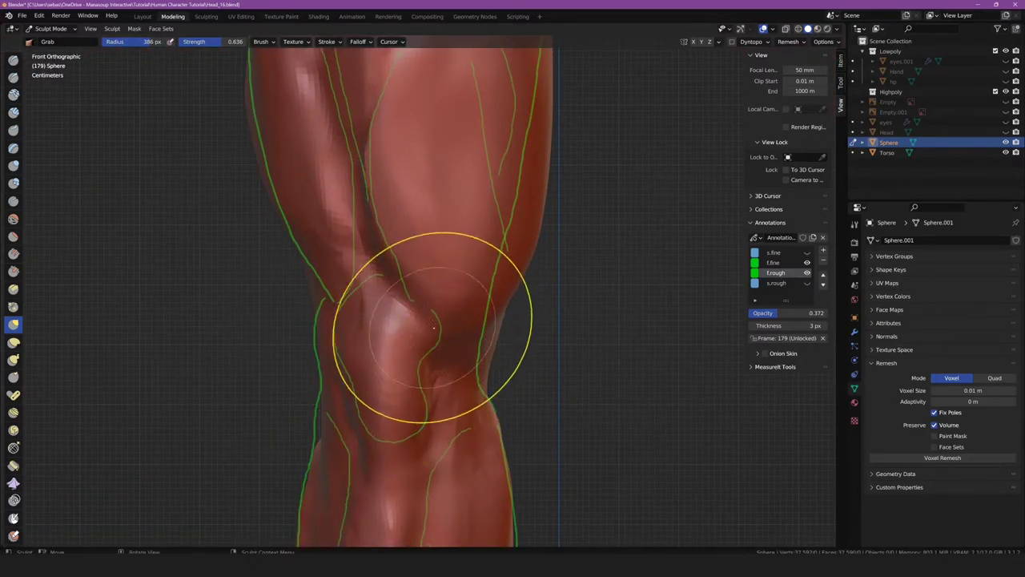
drag(434, 366, 423, 344)
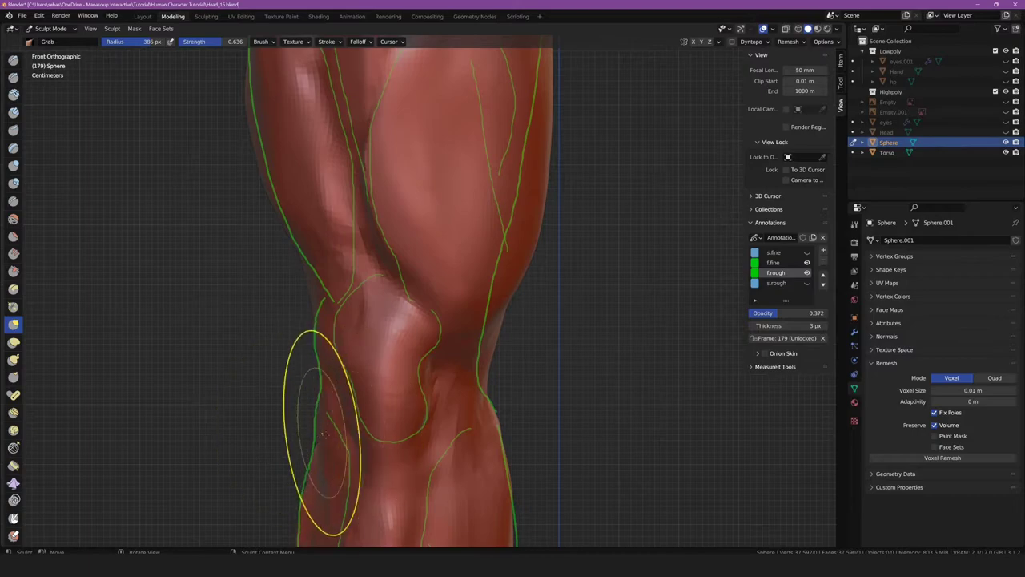
scroll(401, 393, down, 3)
scroll(411, 344, up, 3)
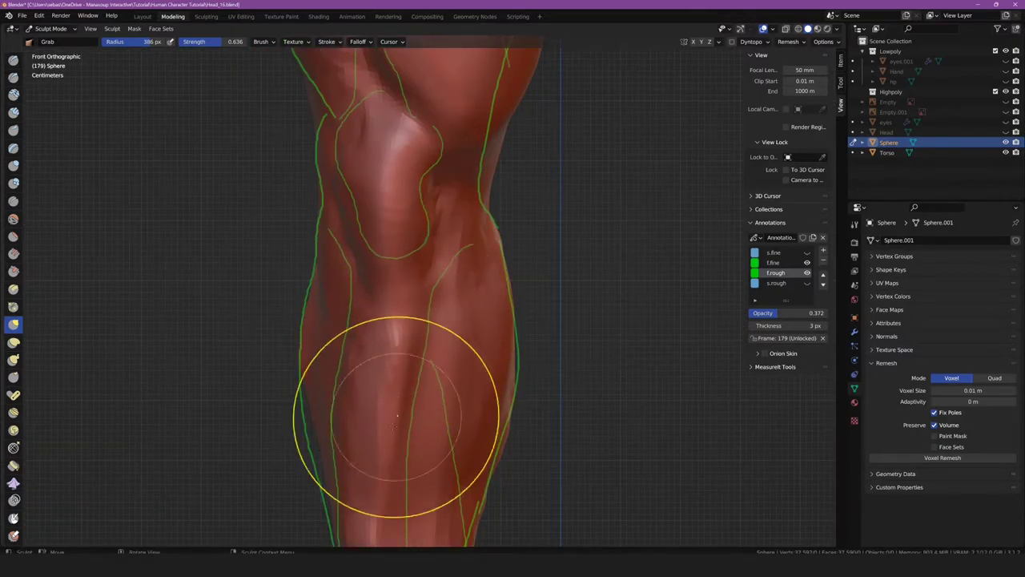
shift+scroll(366, 435, down, 3)
shift+scroll(355, 412, down, 3)
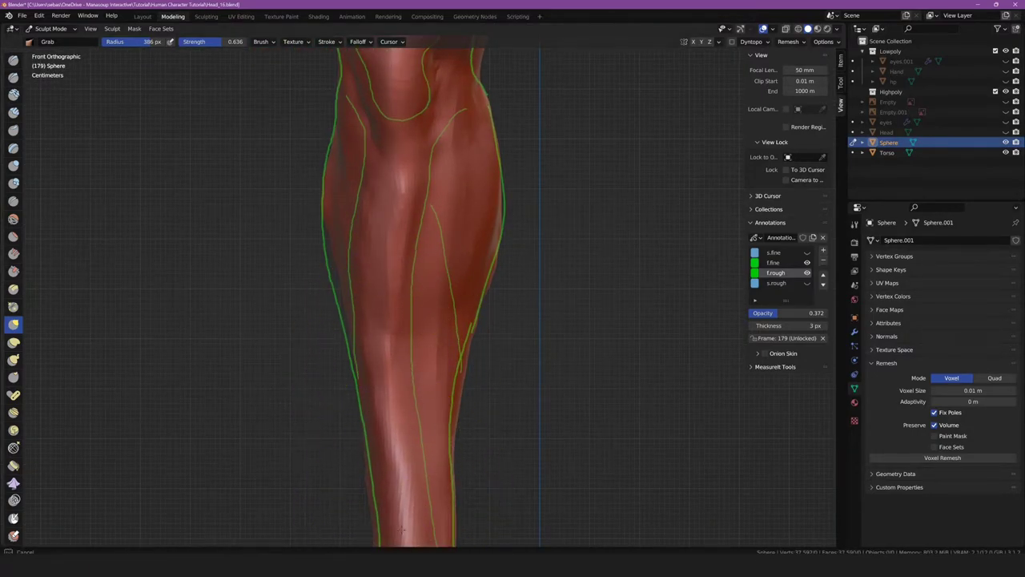
scroll(355, 389, down, 2)
scroll(411, 275, up, 2)
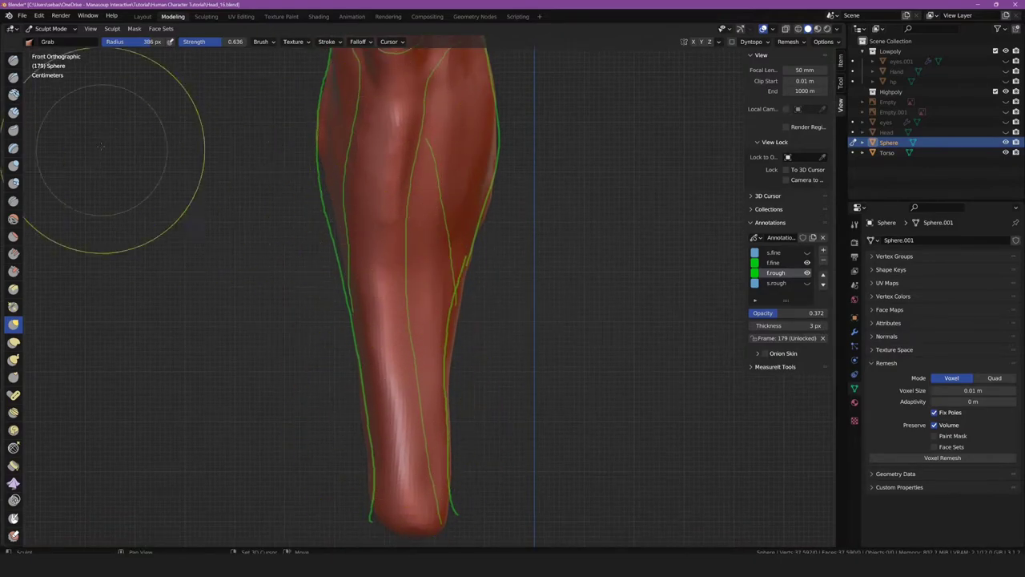
key(x)
scroll(435, 378, up, 2)
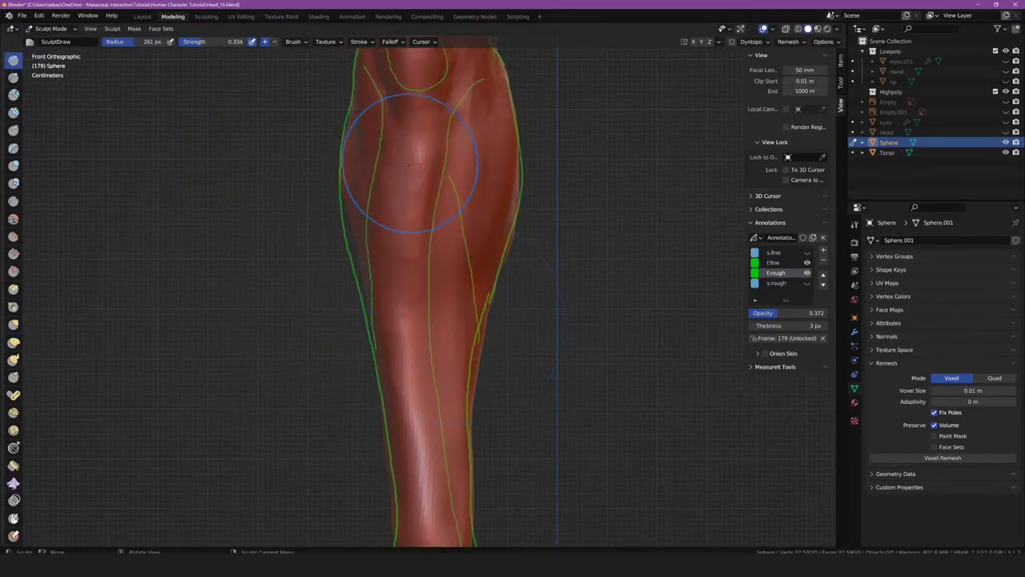
Show the side rough guides and Grab-pull the upper and lower calf to match them
scroll(399, 395, down, 4)
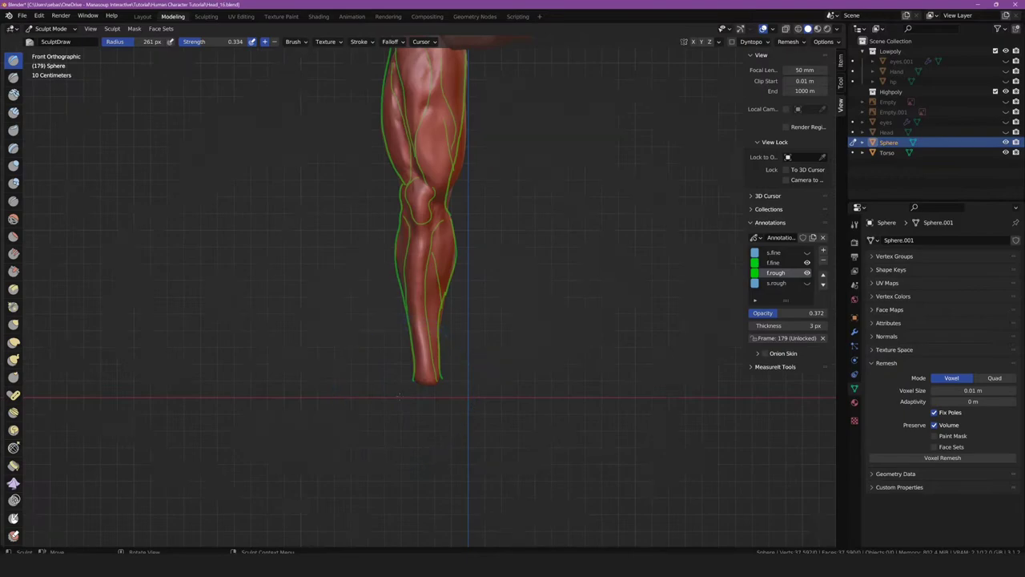
scroll(399, 395, up, 3)
alt+middle_drag(399, 395, 274, 307)
click(807, 272)
click(807, 283)
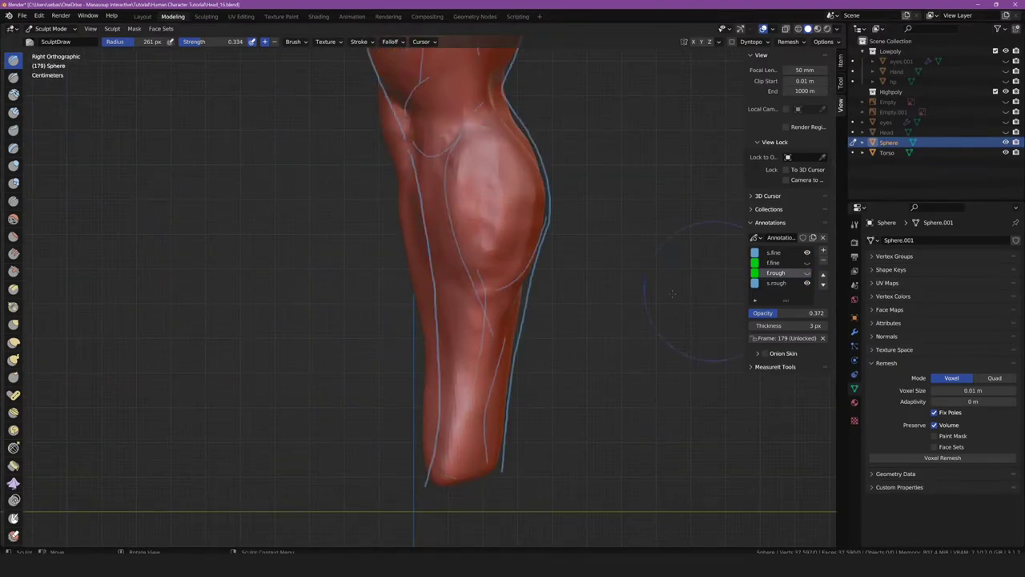
key(g)
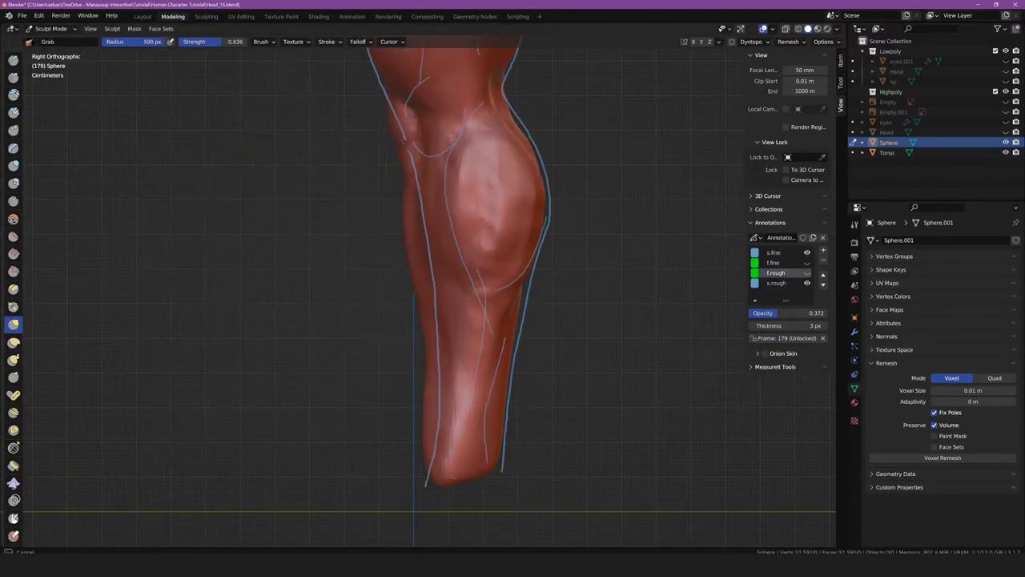
mouse_move(413, 160)
mouse_down()
mouse_move(406, 210)
mouse_move(424, 209)
mouse_up()
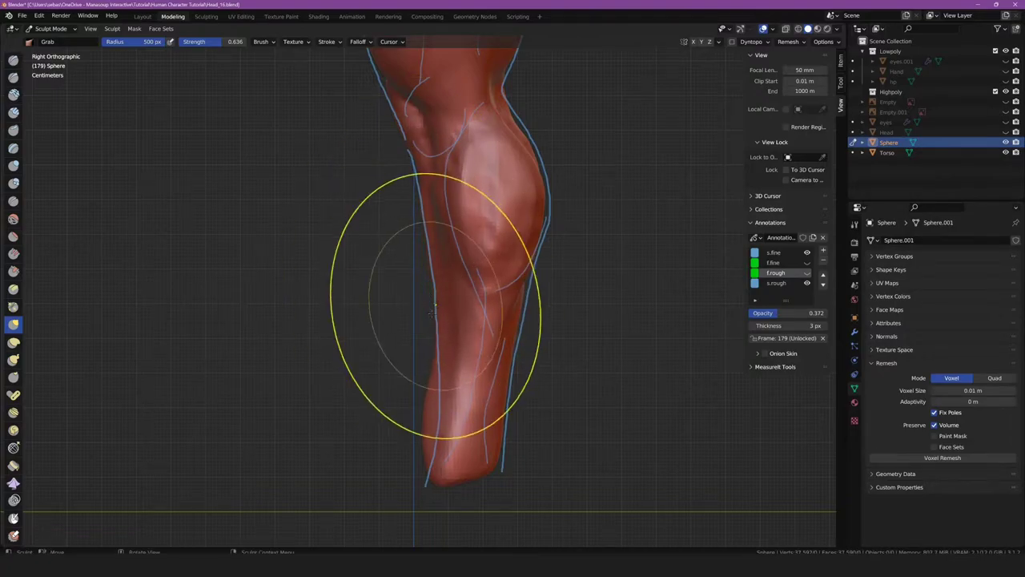
mouse_move(435, 321)
mouse_down()
mouse_move(435, 492)
mouse_move(437, 426)
mouse_move(453, 412)
mouse_move(355, 458)
mouse_up()
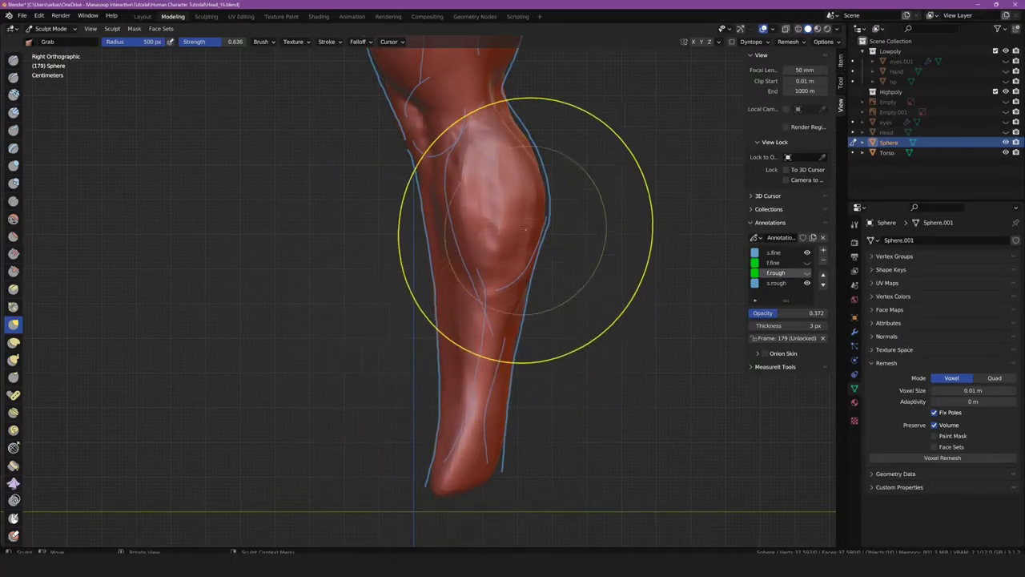
Zoom over the calf and set the brush size to 390 px
scroll(504, 169, down, 2)
scroll(393, 297, up, 2)
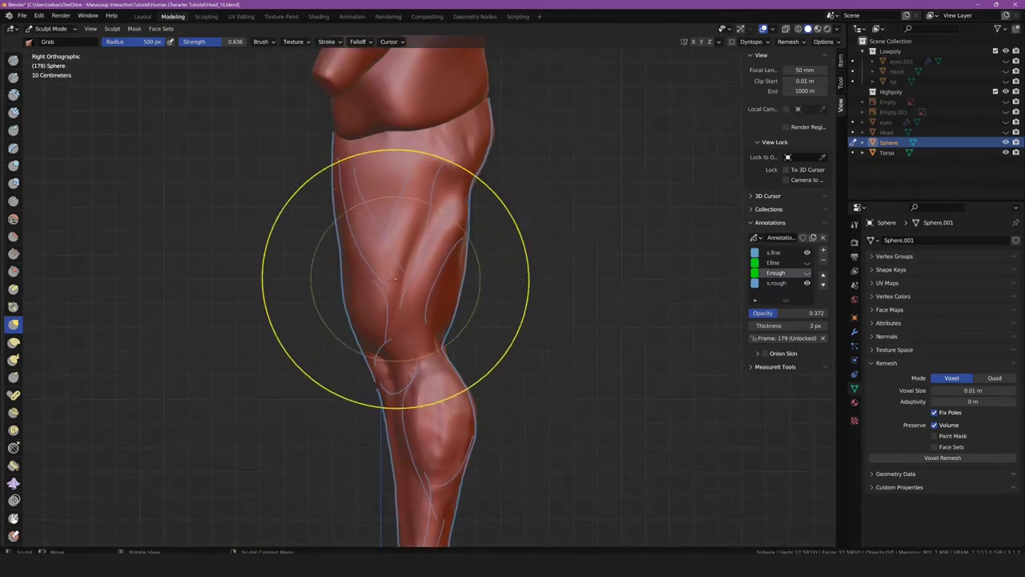
scroll(393, 298, down, 2)
scroll(389, 264, up, 3)
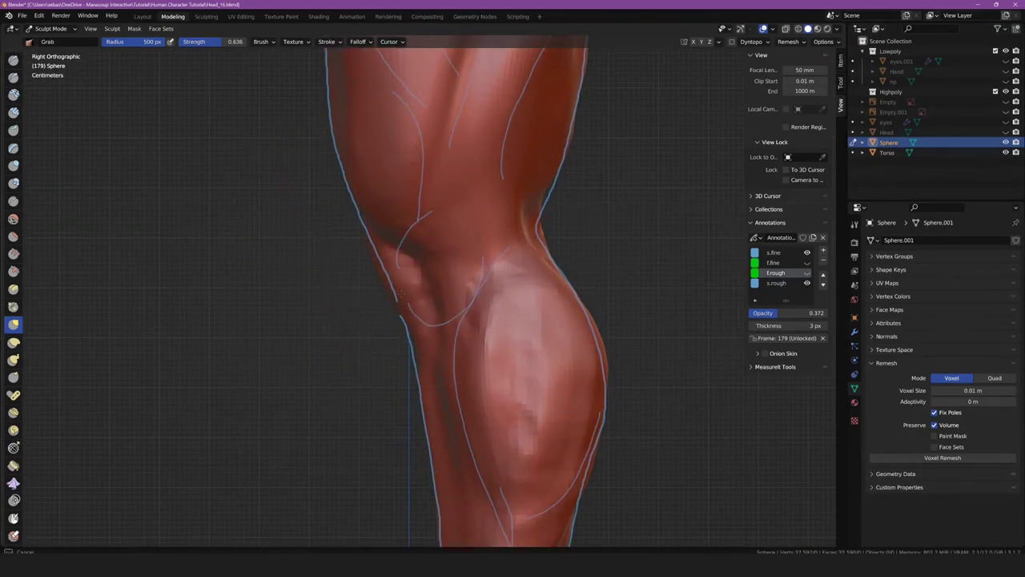
key(f)
scroll(378, 351, up, 2)
click(378, 353)
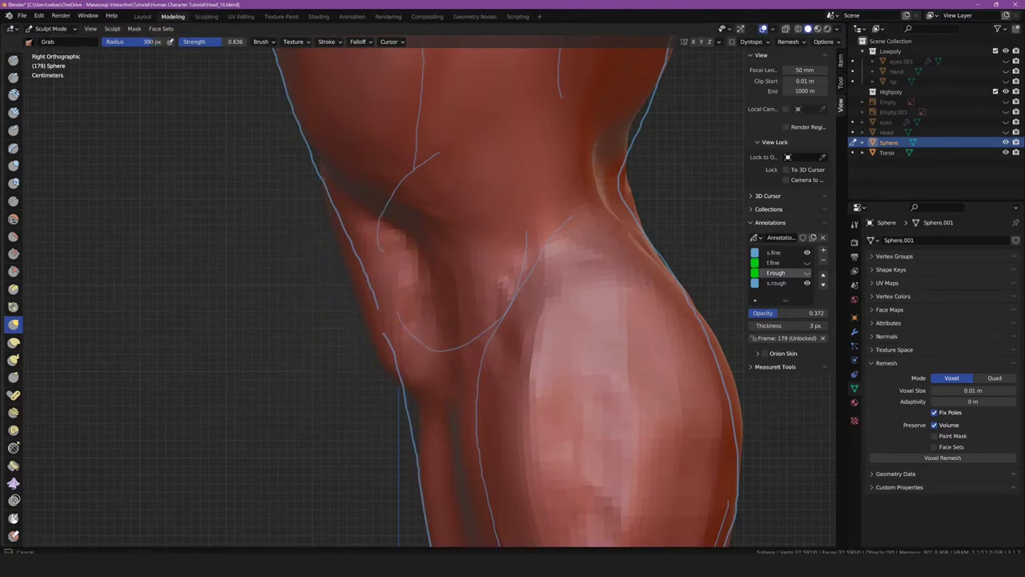
In Front view, build up the inner thigh above the knee with the Draw brush
key(KP_1)
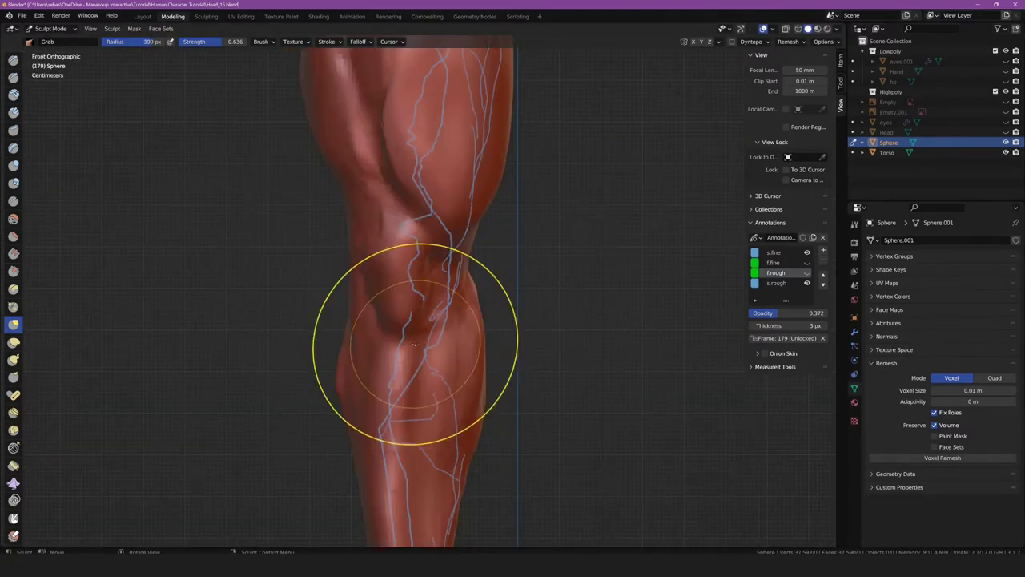
scroll(386, 296, up, 2)
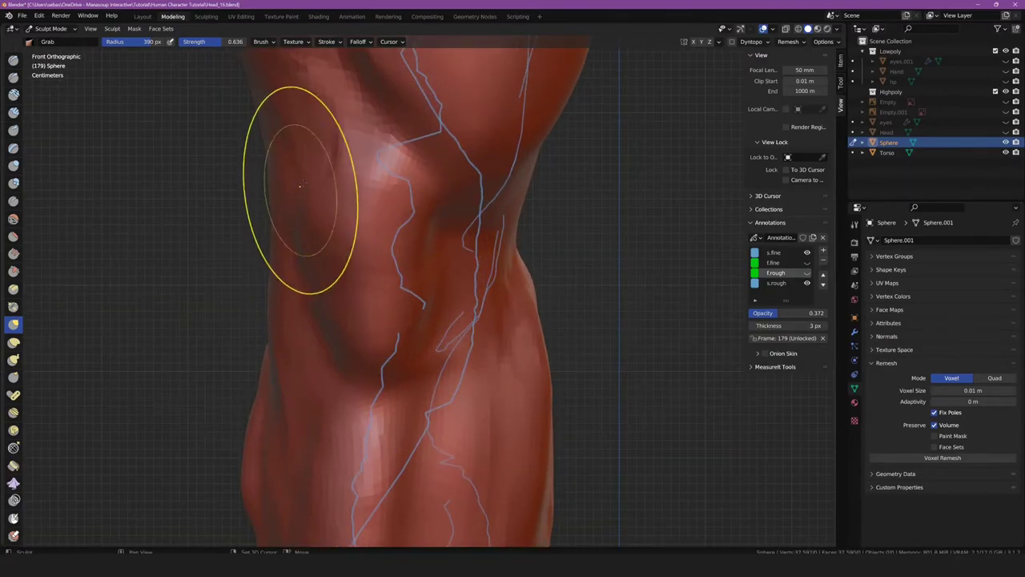
scroll(302, 301, down, 4)
scroll(309, 401, up, 2)
scroll(470, 229, up, 5)
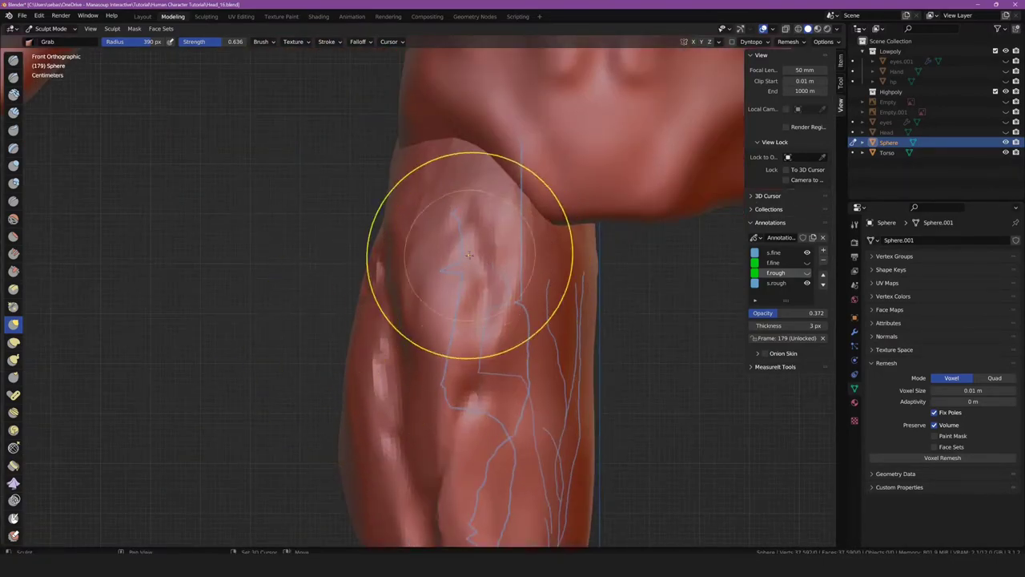
key(x)
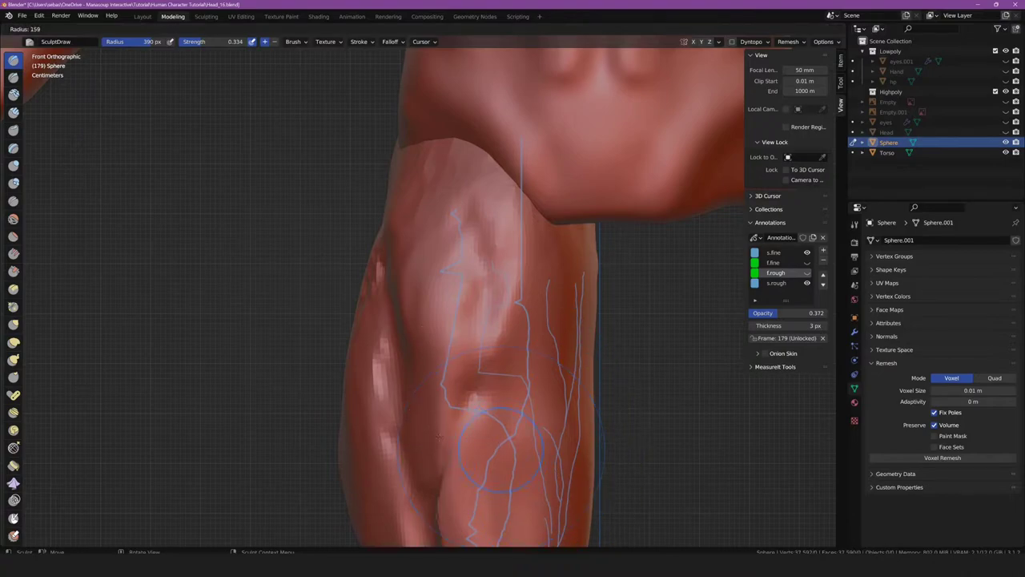
scroll(448, 449, down, 2)
scroll(416, 461, up, 2)
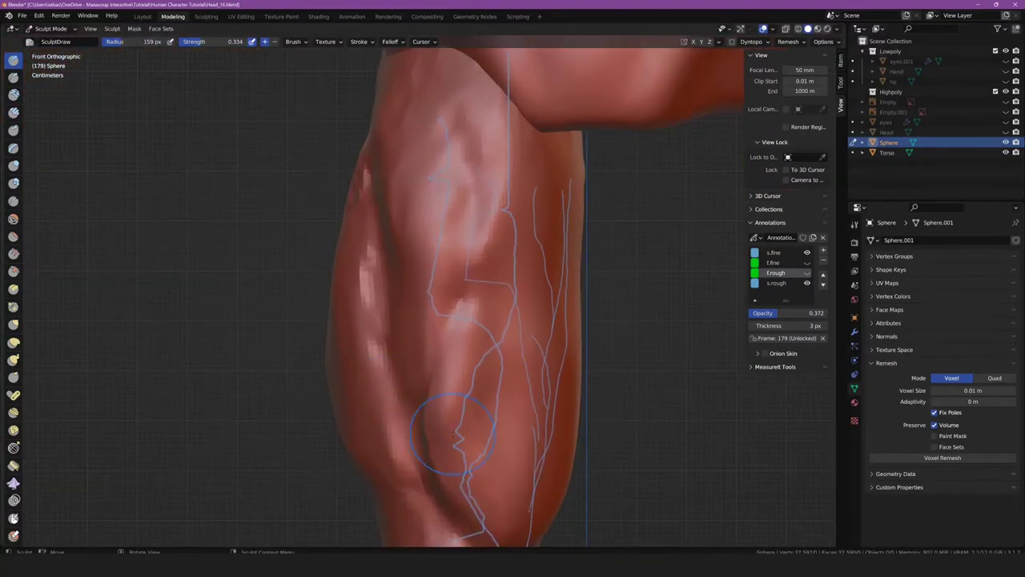
mouse_move(407, 313)
mouse_down()
mouse_move(469, 242)
mouse_move(446, 303)
mouse_up()
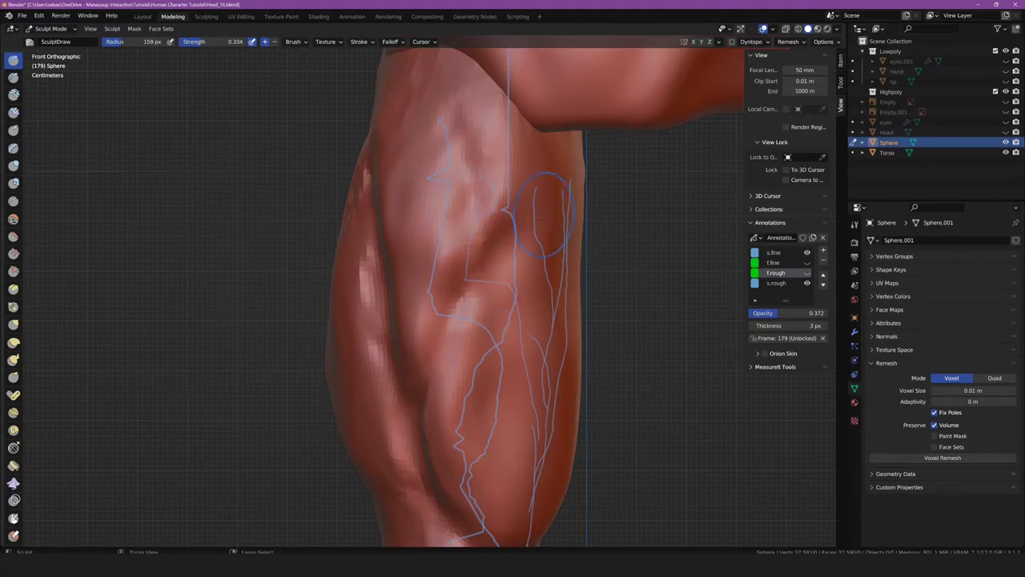
mouse_move(544, 192)
middle_down()
mouse_move(439, 313)
mouse_move(495, 302)
middle_up()
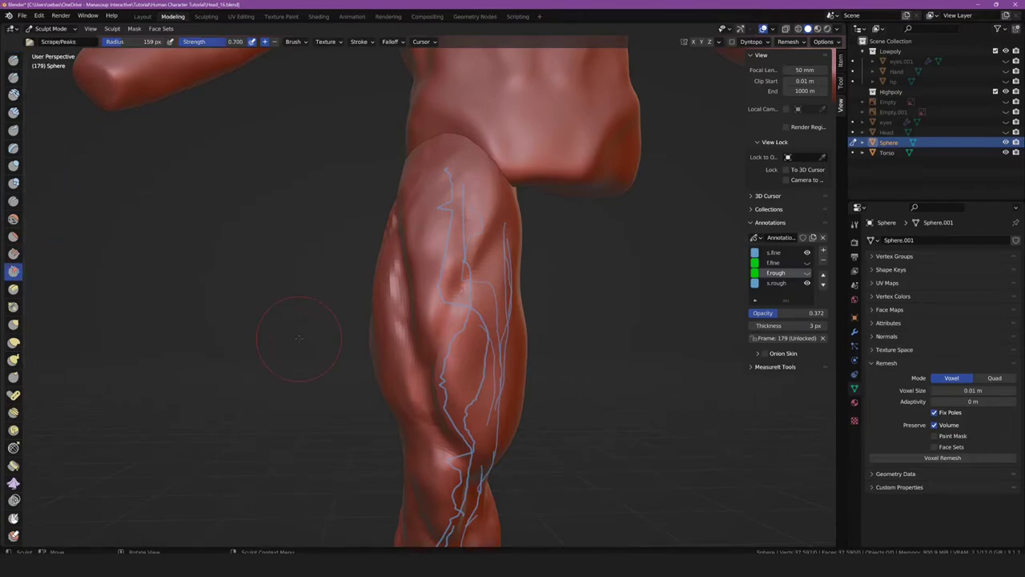
Orbit around the leg to inspect the thigh, lower leg and foot from several sides
mouse_move(299, 338)
middle_down()
mouse_move(457, 256)
mouse_move(383, 305)
middle_up()
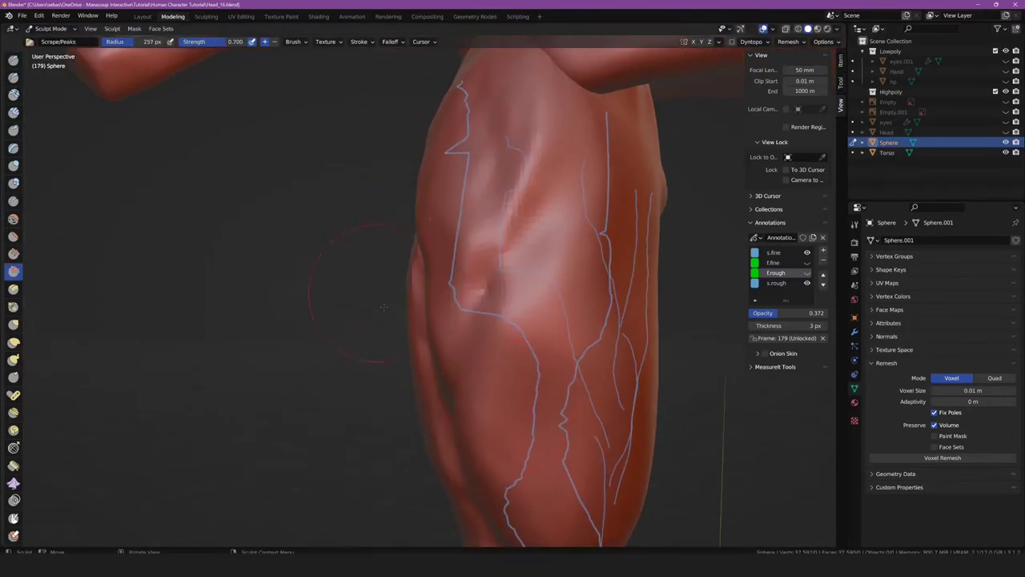
middle_drag(541, 429, 379, 369)
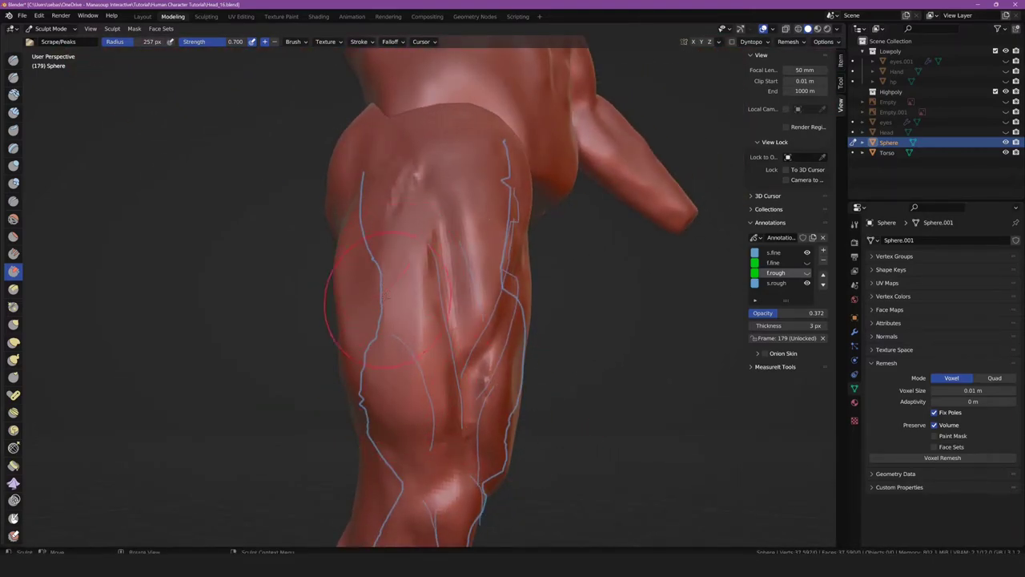
mouse_move(393, 328)
middle_down()
mouse_move(441, 311)
mouse_move(411, 388)
mouse_move(373, 437)
middle_up()
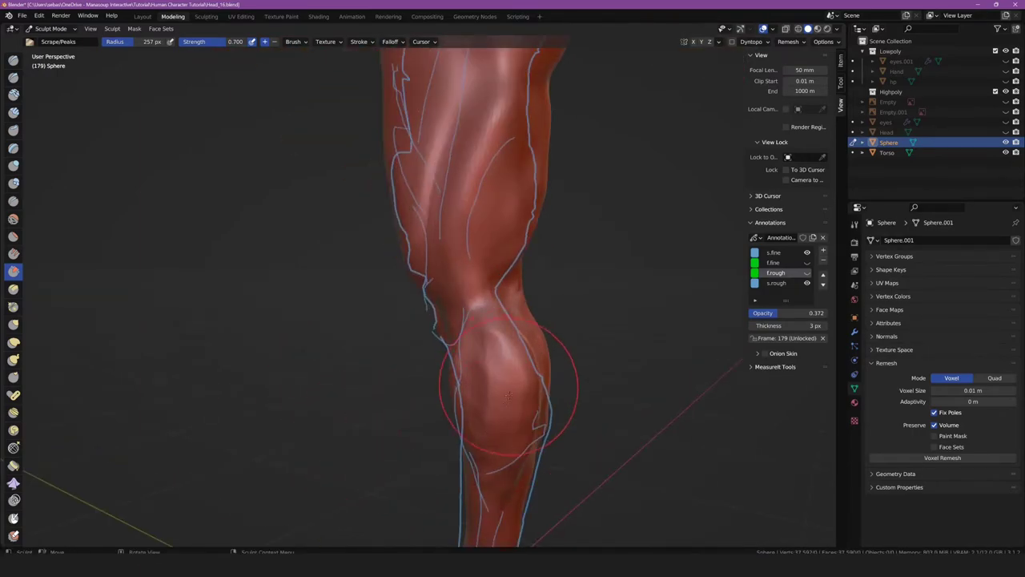
middle_drag(470, 392, 513, 385)
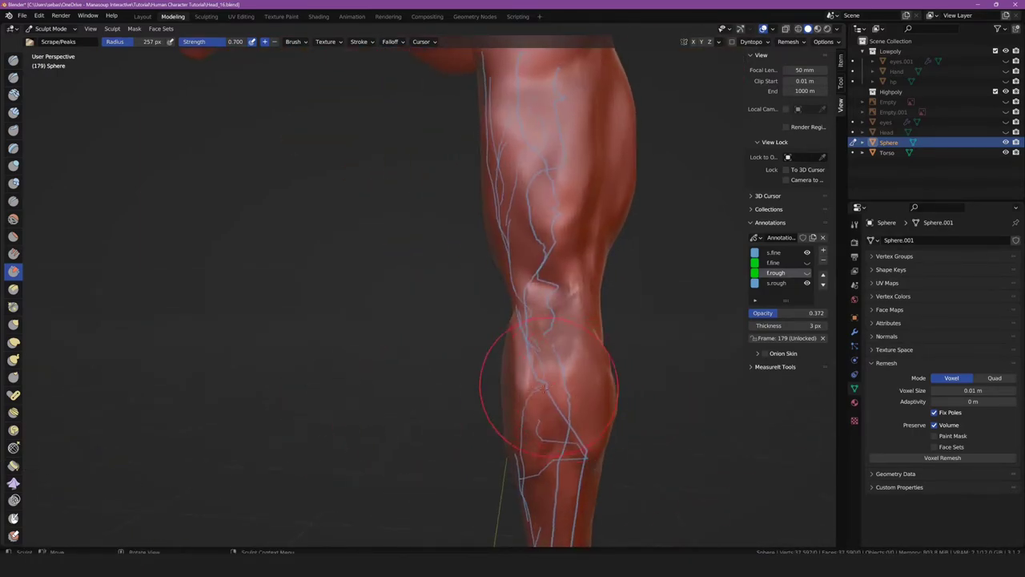
middle_drag(557, 420, 551, 418)
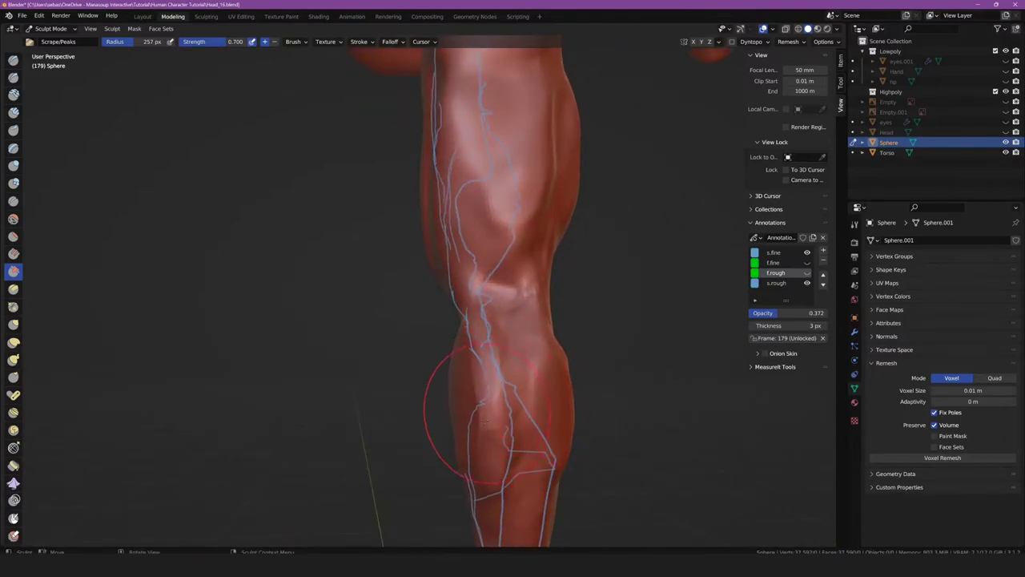
middle_drag(485, 421, 563, 302)
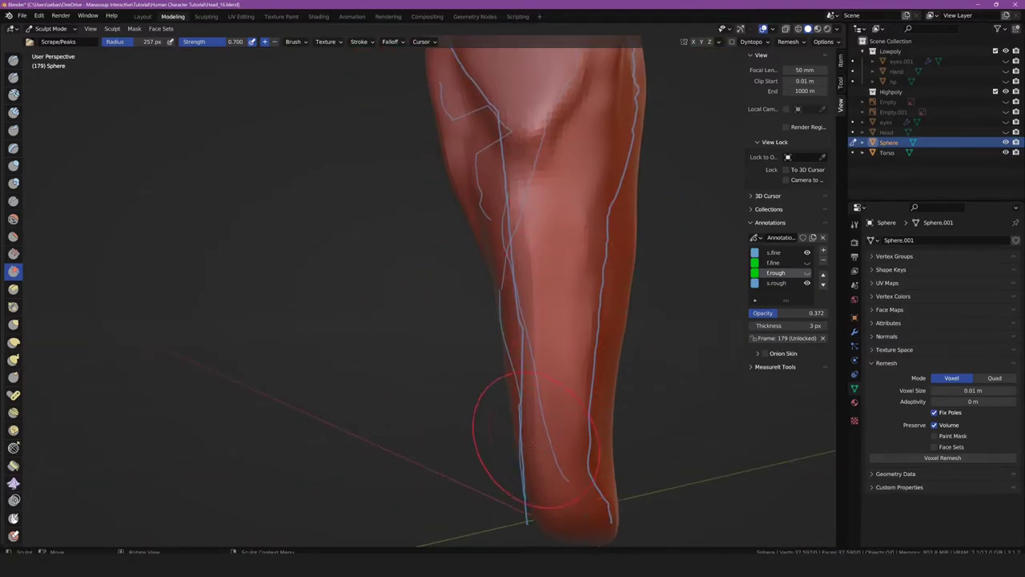
middle_drag(531, 447, 579, 228)
middle_drag(553, 304, 620, 291)
Close in on the knee and sharpen its planes with the Scrape/Peaks brush
scroll(611, 415, down, 3)
middle_drag(641, 430, 549, 248)
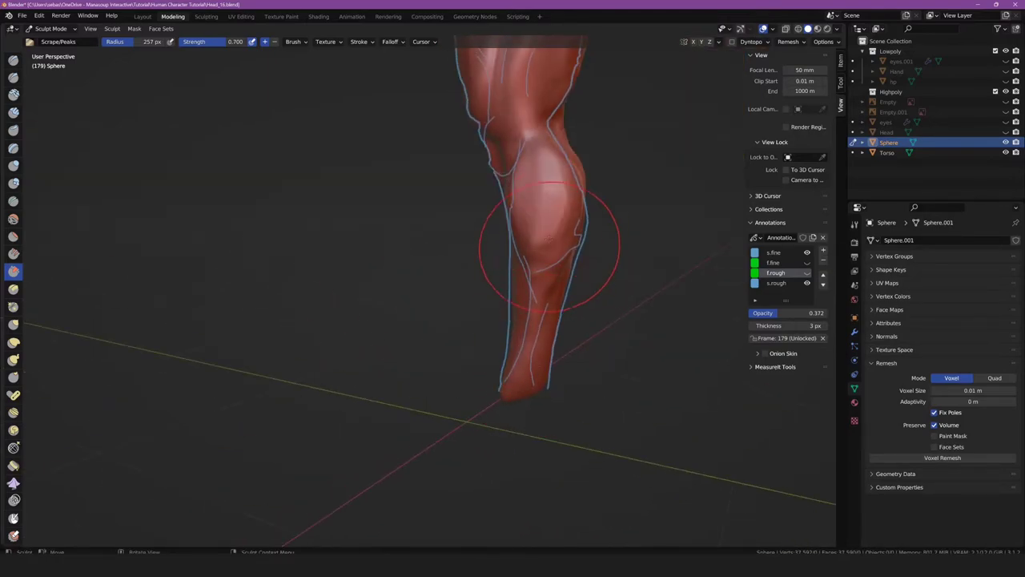
middle_drag(562, 167, 480, 350)
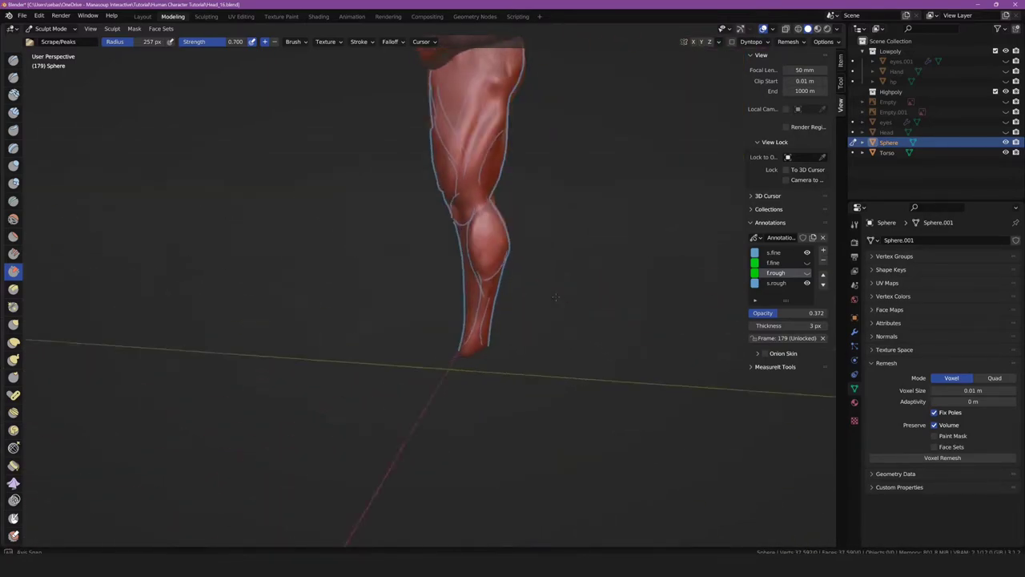
scroll(480, 350, up, 3)
middle_drag(566, 242, 432, 302)
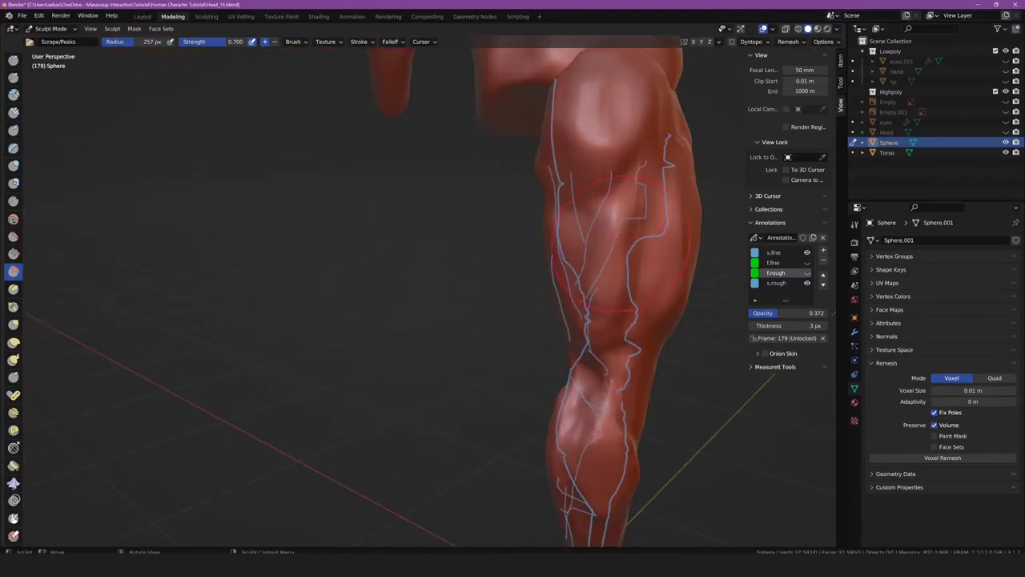
middle_drag(620, 240, 681, 265)
middle_drag(715, 198, 609, 256)
scroll(608, 256, up, 3)
drag(585, 265, 577, 373)
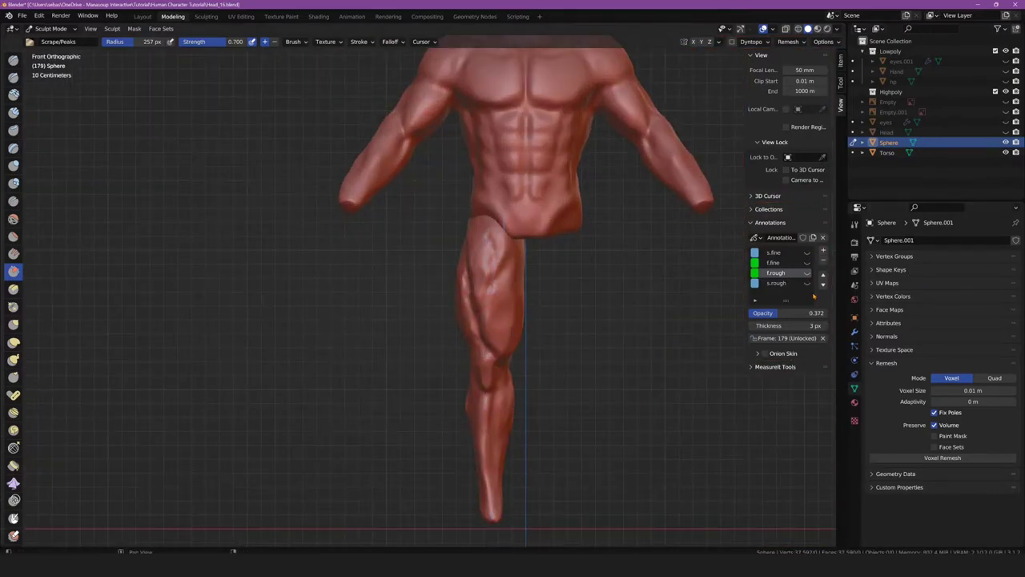
Grab-pull the front thigh muscle upward, then draw a fine 40 px separation groove
scroll(481, 280, up, 3)
scroll(465, 256, up, 3)
scroll(417, 201, up, 3)
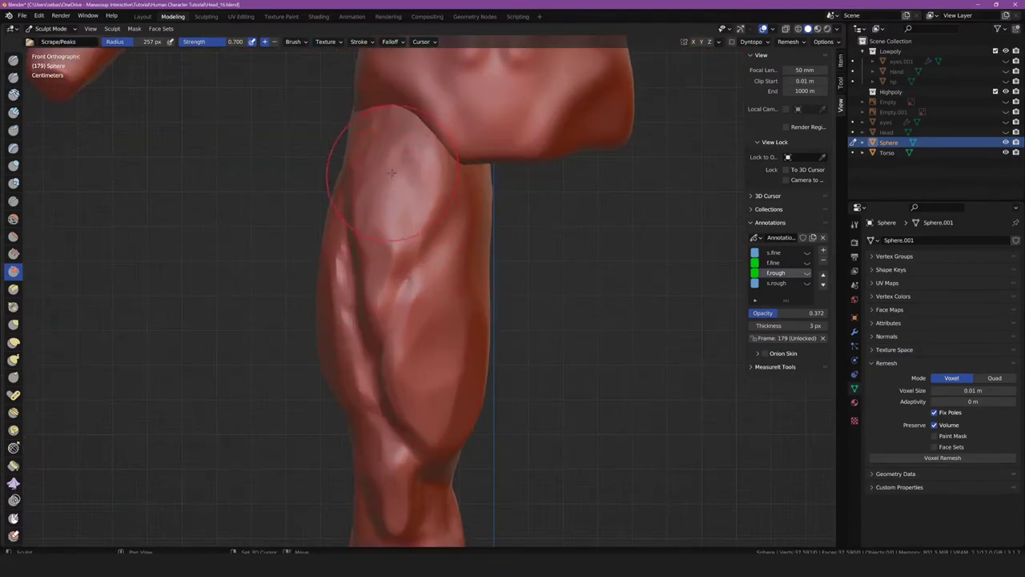
scroll(422, 320, down, 3)
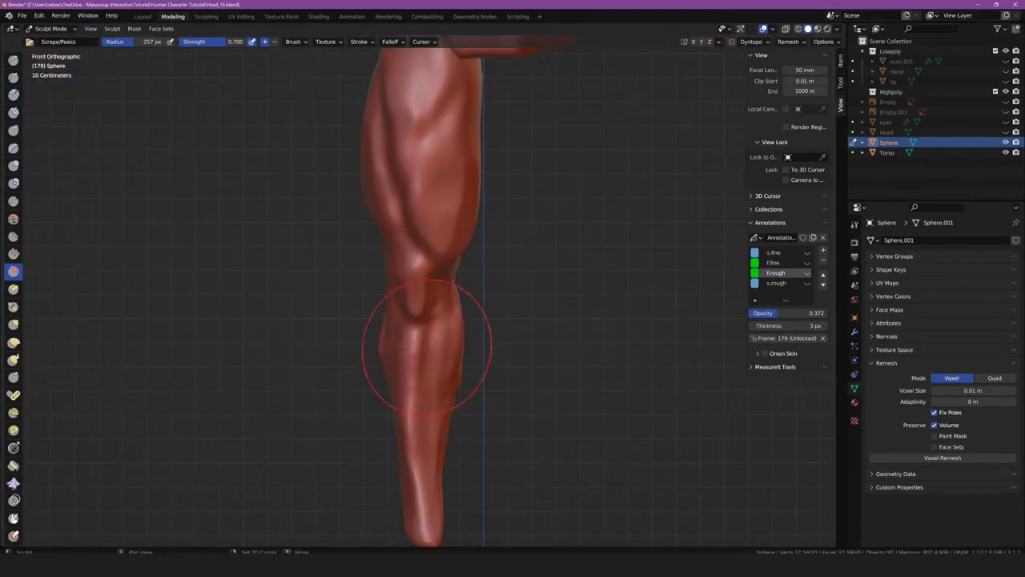
middle_drag(430, 430, 270, 391)
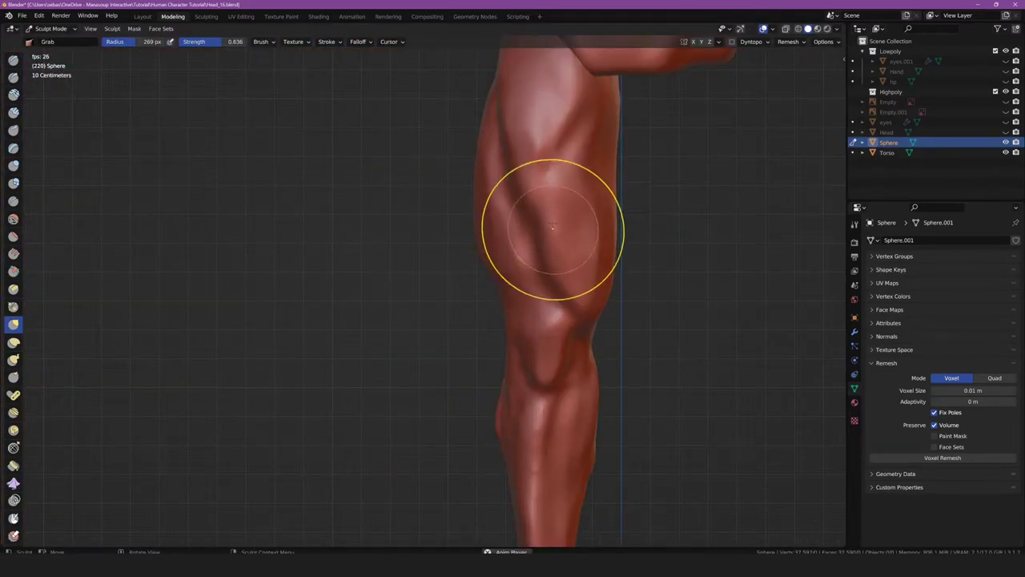
drag(552, 227, 560, 138)
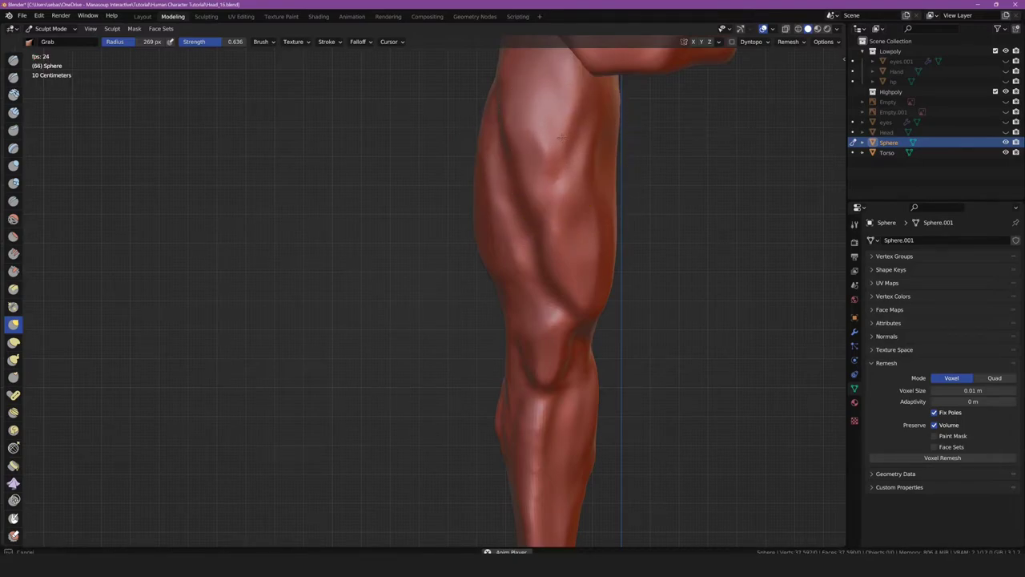
key(f)
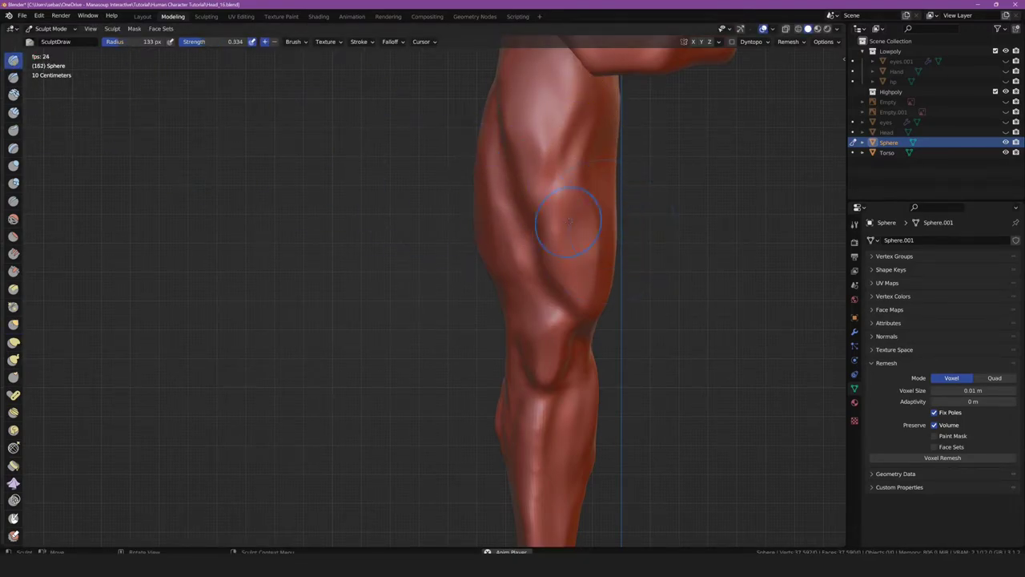
drag(560, 229, 593, 149)
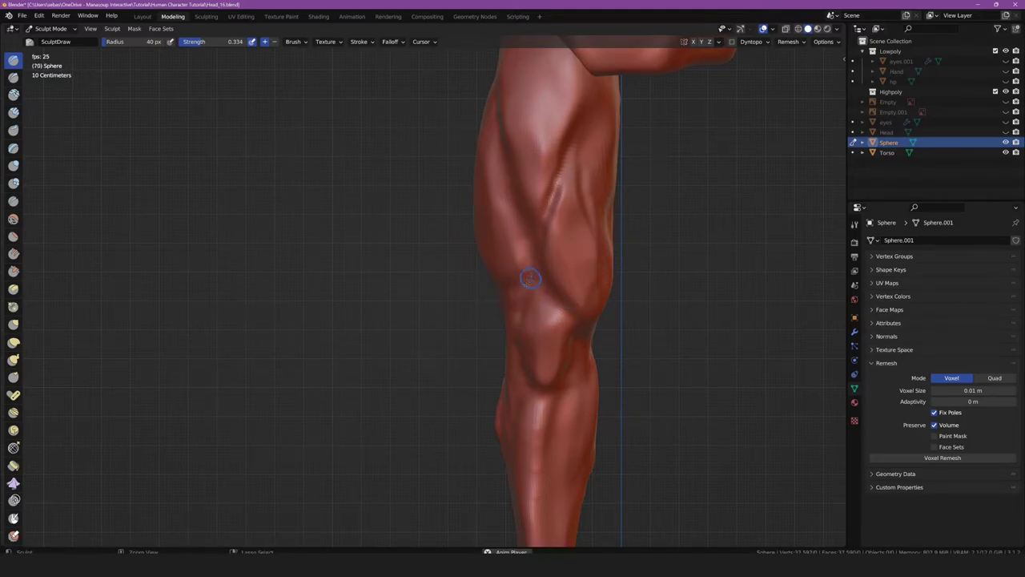
middle_drag(489, 163, 494, 166)
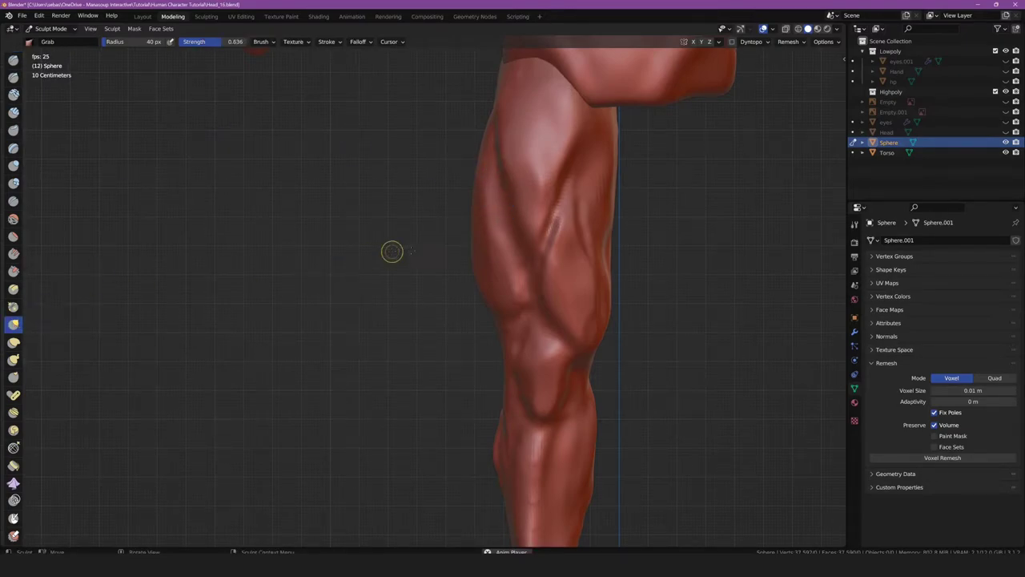
Enlarge the Grab brush to 304 px and pull the thigh muscle groove into shape
click(480, 258)
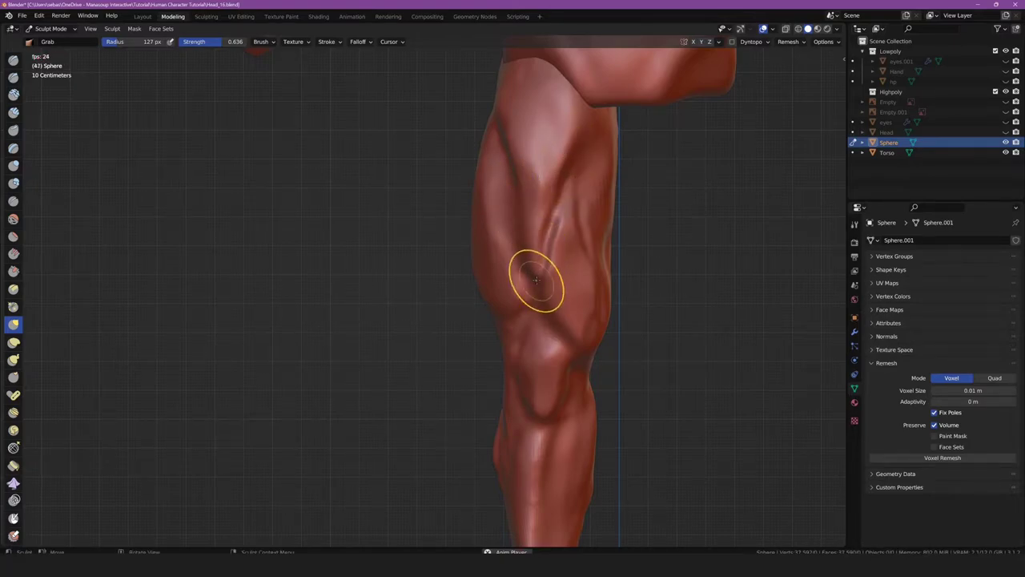
key(f)
click(644, 208)
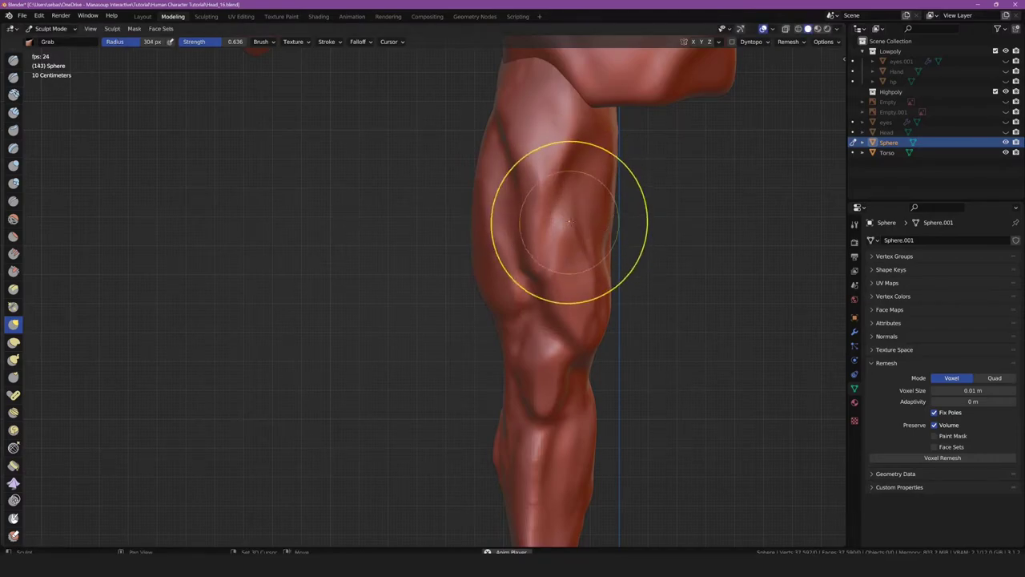
drag(553, 217, 538, 285)
scroll(590, 257, down, 5)
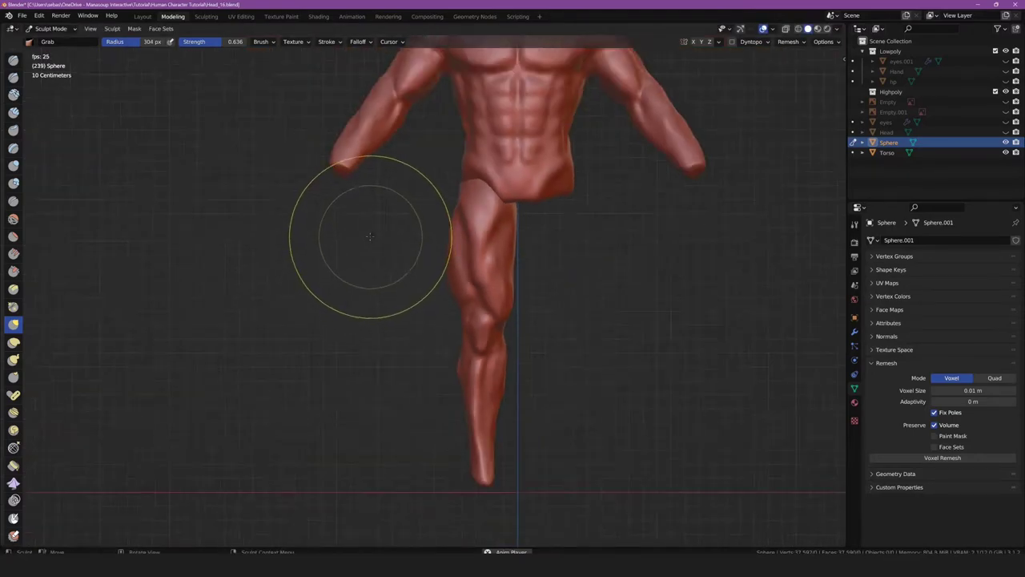
scroll(366, 229, up, 5)
scroll(407, 279, up, 1)
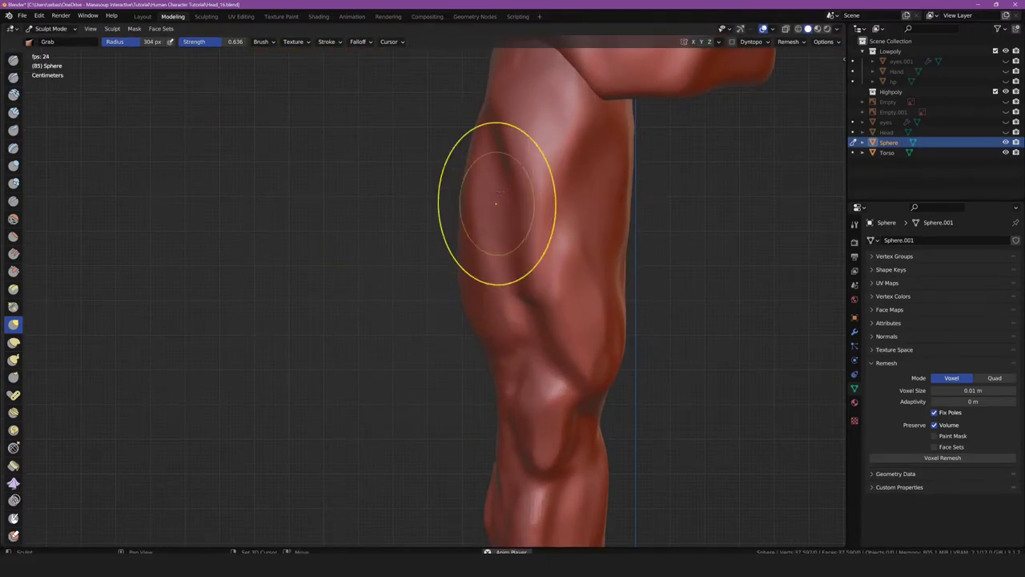
Pull the outer thigh and knee outline, then refine the edge near the knee at 354 px
drag(567, 220, 469, 233)
drag(561, 355, 505, 344)
shift+middle_drag(504, 344, 504, 268)
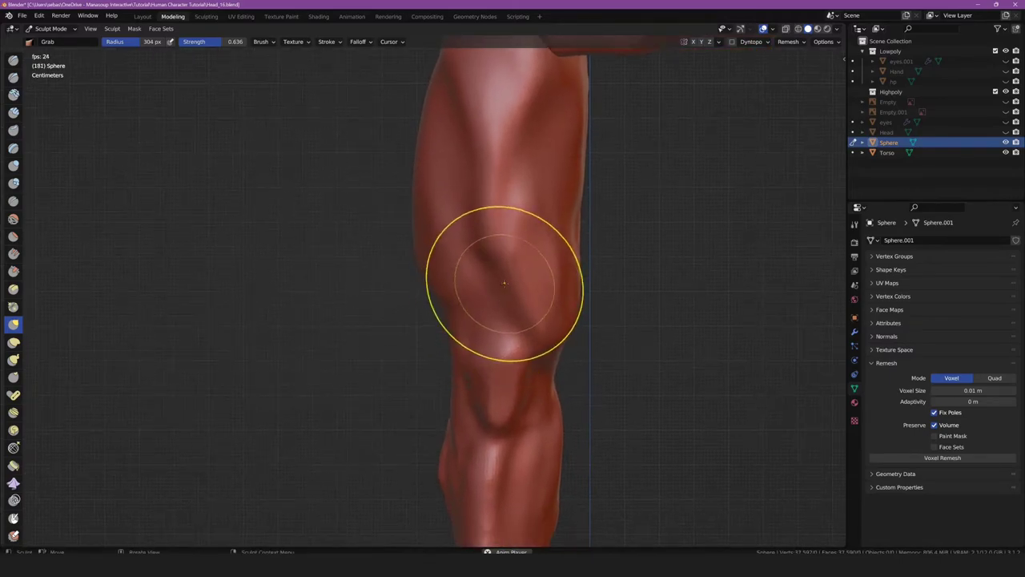
drag(504, 268, 544, 346)
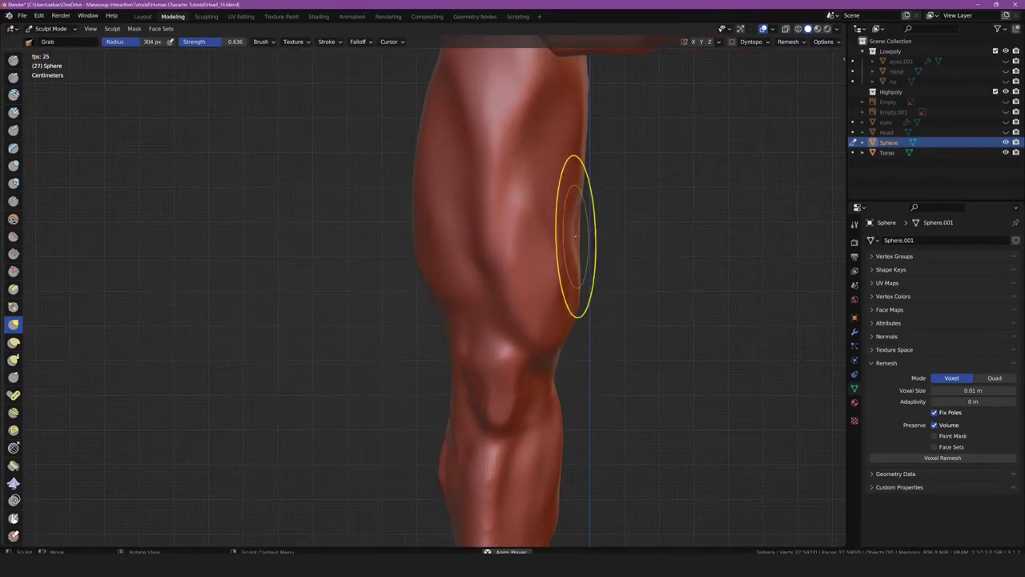
key(f)
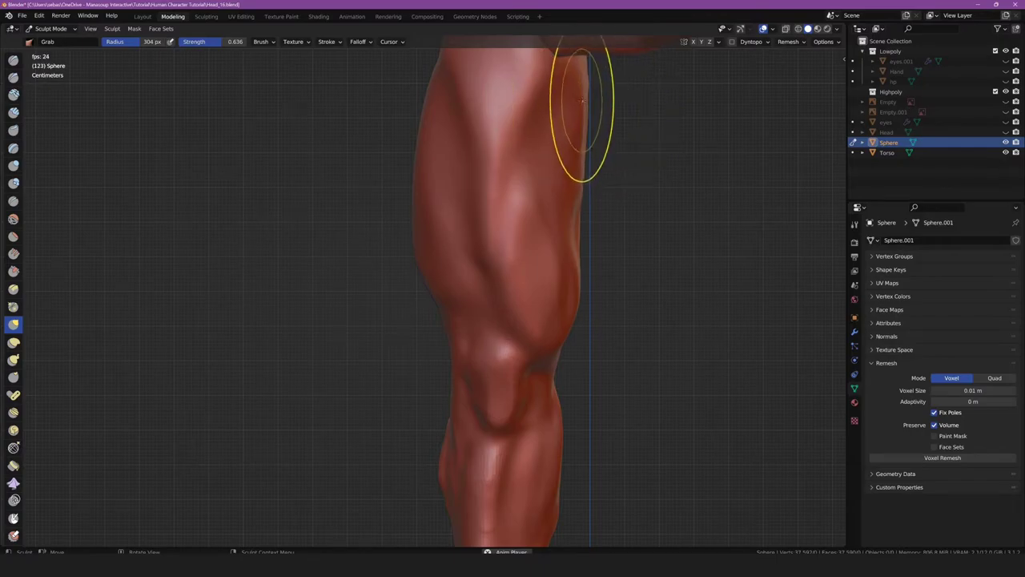
click(586, 82)
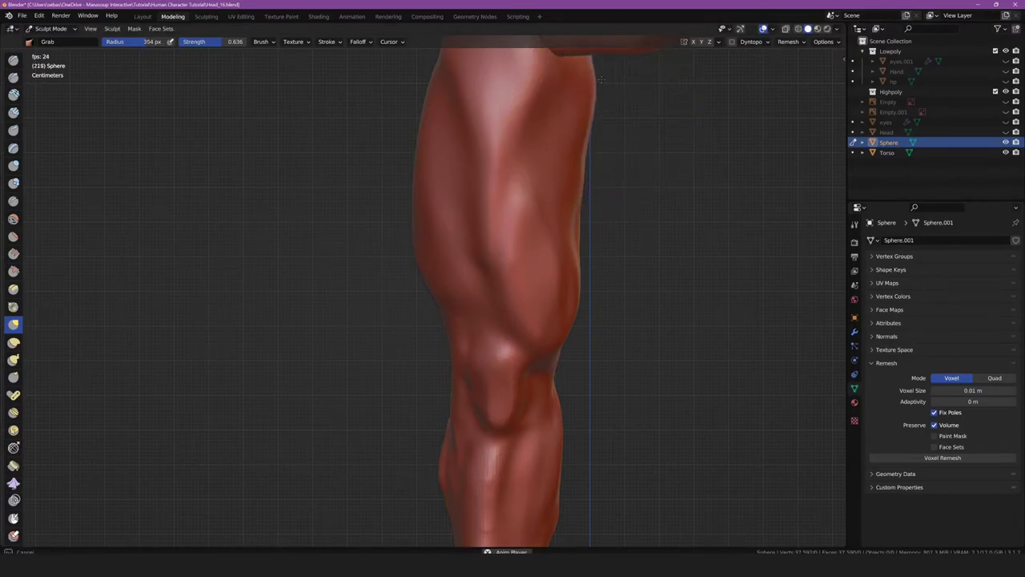
drag(556, 291, 564, 307)
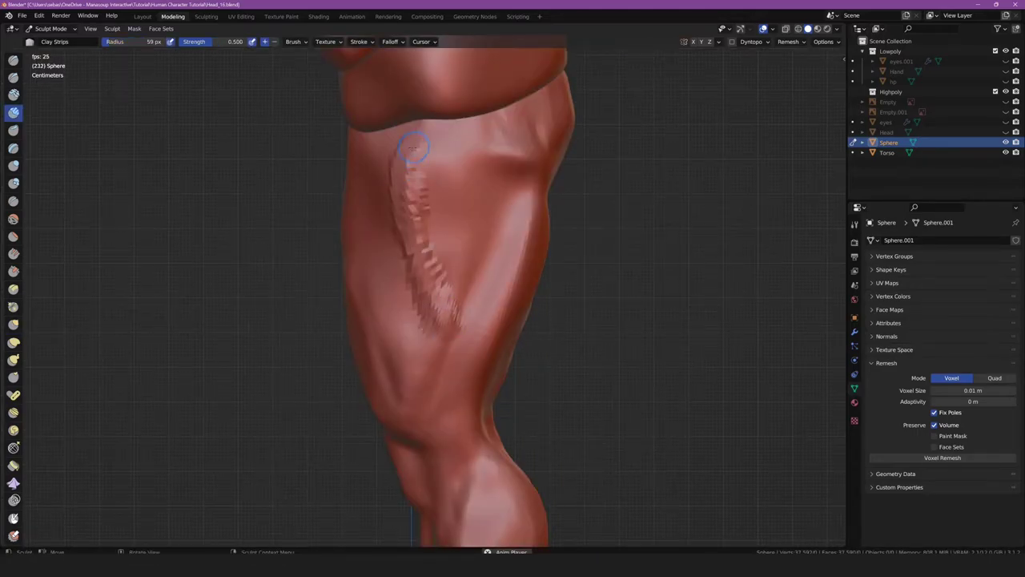
Lay five Clay Strips strokes down the thigh, then smooth them with a 300 px brush
drag(401, 152, 461, 320)
drag(442, 148, 448, 257)
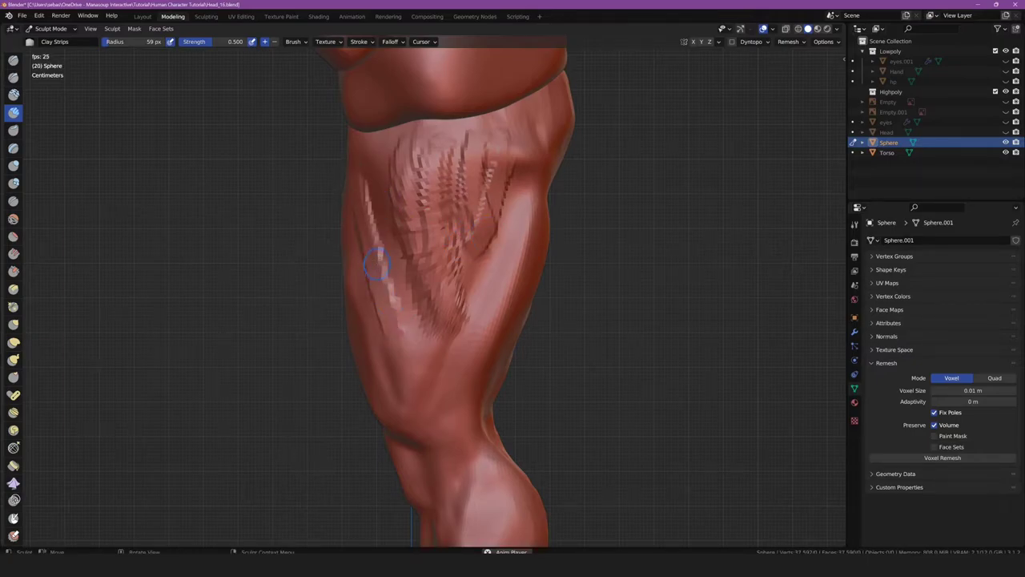
drag(401, 343, 383, 280)
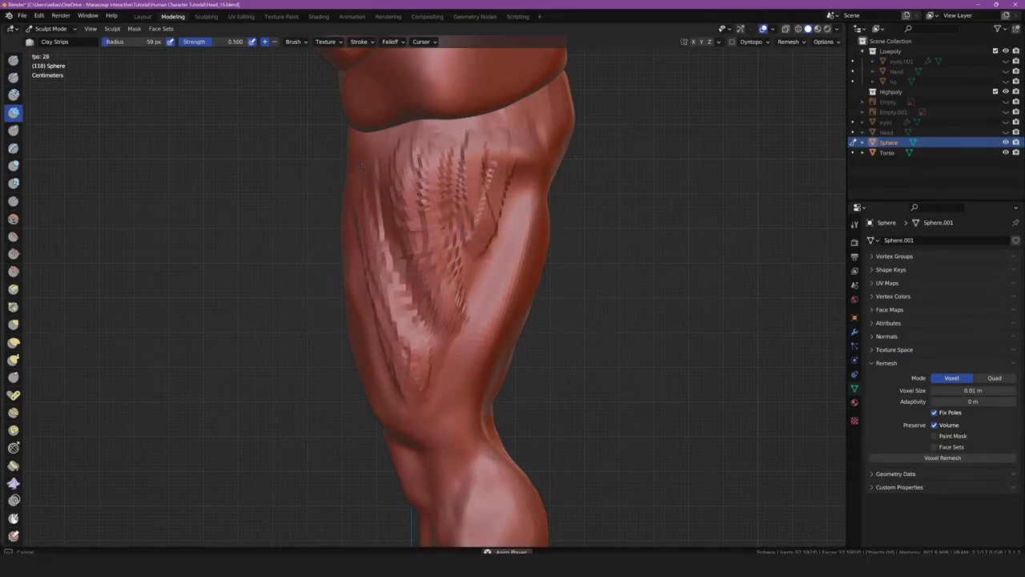
drag(362, 167, 373, 263)
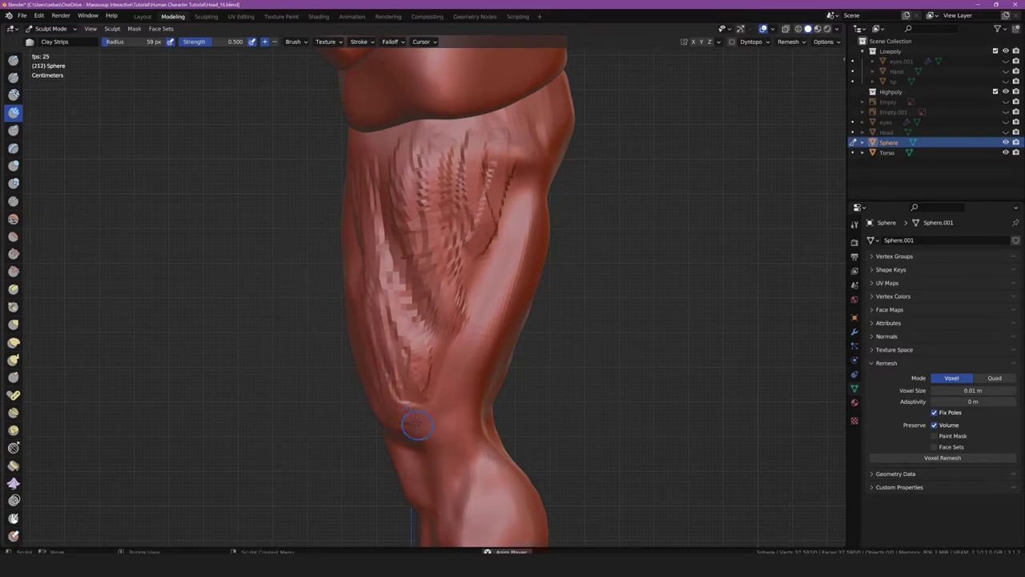
drag(420, 399, 375, 210)
key(f)
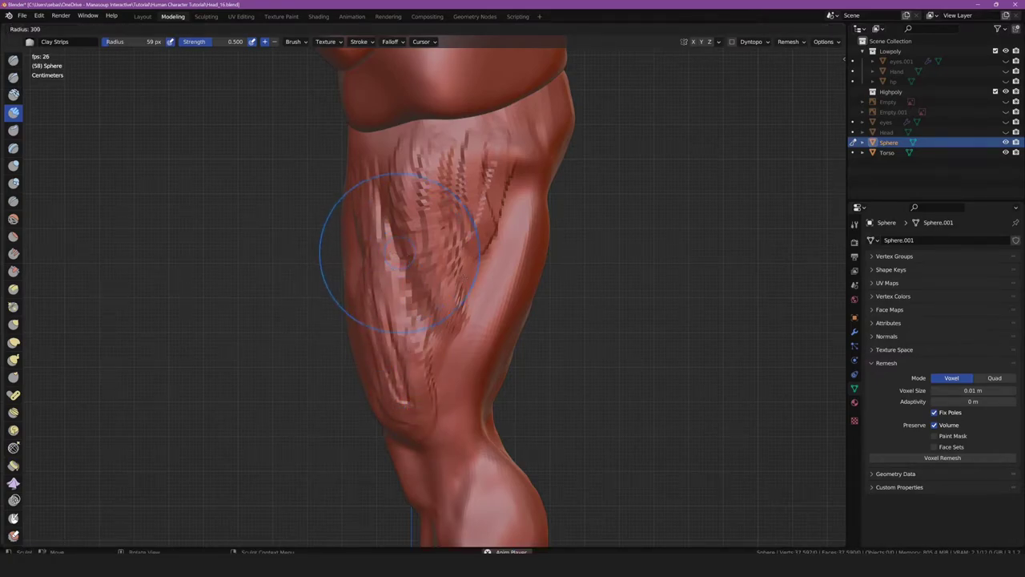
mouse_move(448, 160)
shift+mouse_down()
mouse_move(400, 293)
mouse_move(375, 318)
shift+mouse_up()
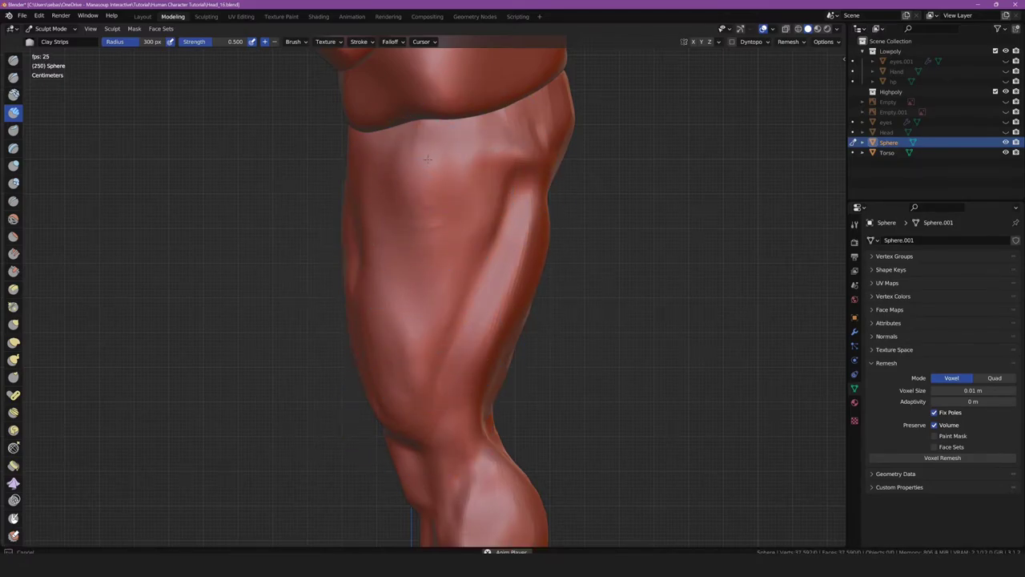
scroll(428, 159, down, 5)
scroll(354, 309, up, 2)
scroll(355, 300, up, 1)
Frame the knee, switch to the Draw brush and build up the bulge below the knee
scroll(361, 323, up, 1)
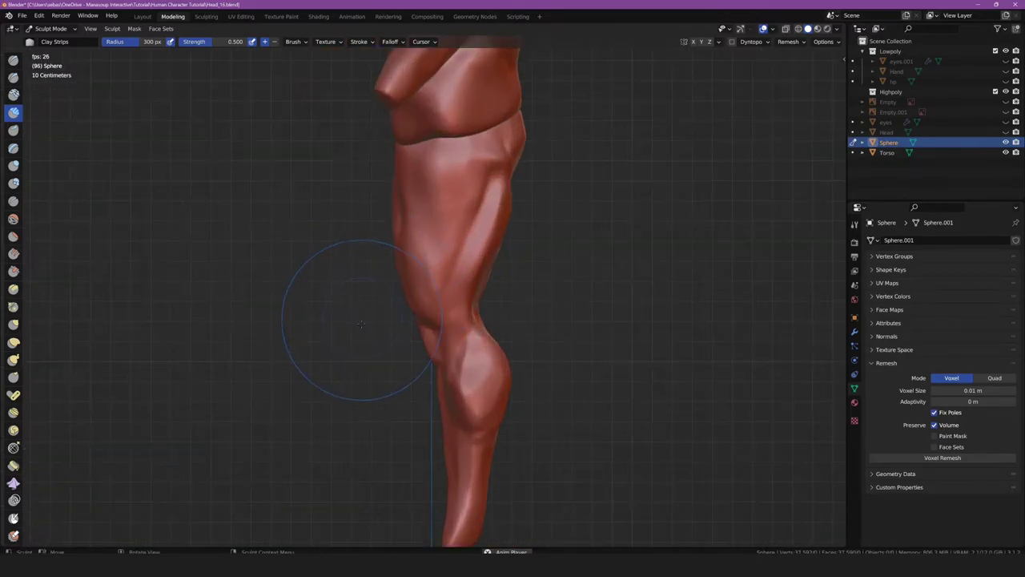
shift+middle_drag(362, 323, 369, 248)
scroll(449, 264, up, 2)
middle_drag(631, 302, 531, 321)
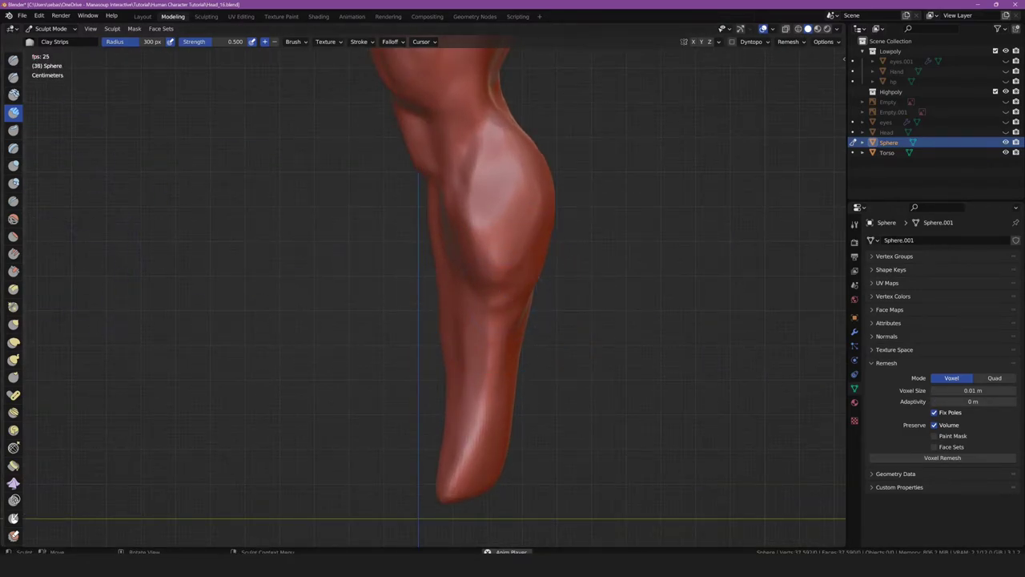
key(g)
scroll(497, 324, up, 1)
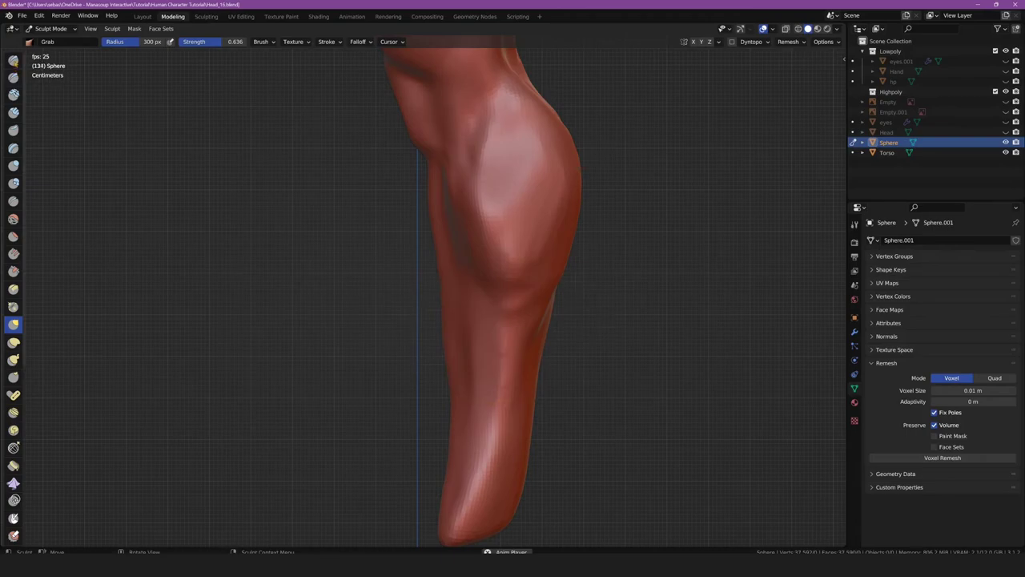
key(x)
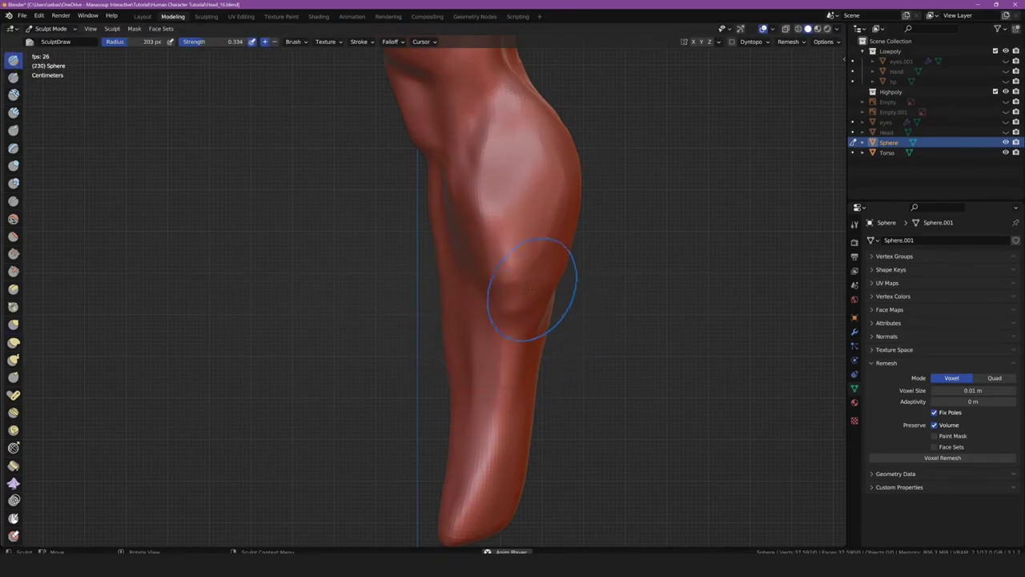
drag(531, 289, 551, 261)
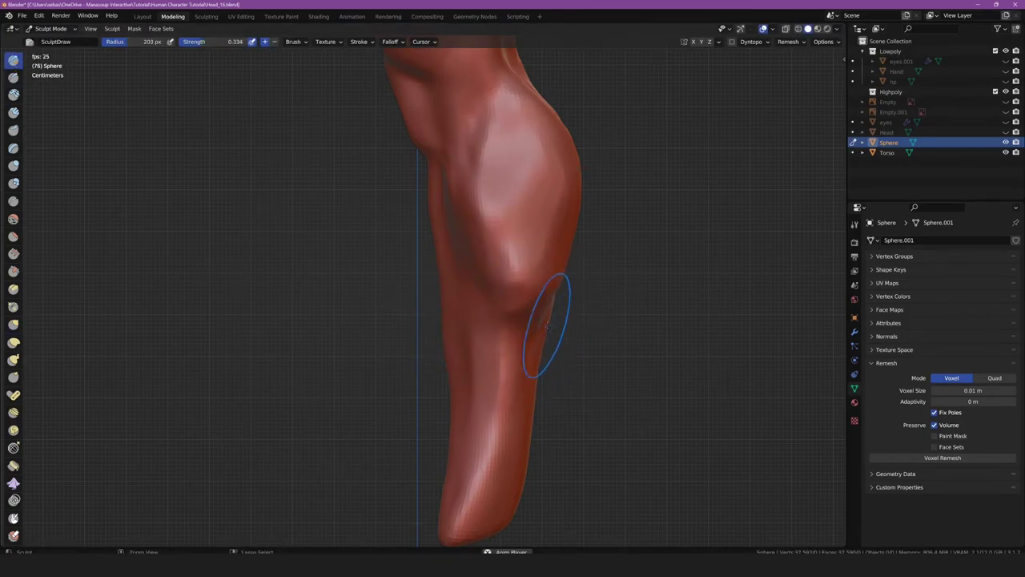
Orbit around the knee and lower leg to inspect them, ending in a straight side view
middle_drag(548, 324, 457, 389)
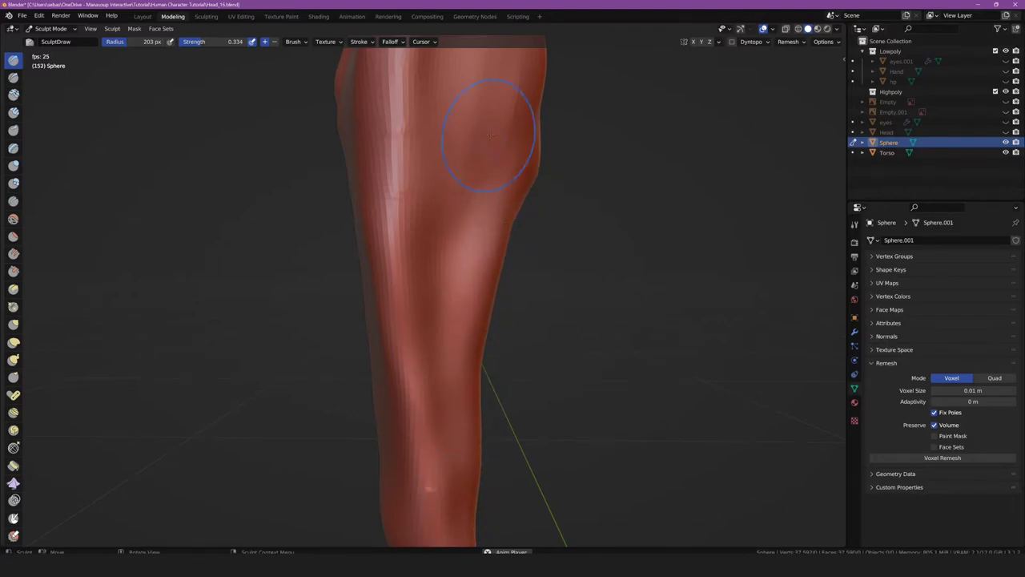
mouse_move(469, 171)
middle_down()
mouse_move(409, 248)
mouse_move(441, 260)
middle_up()
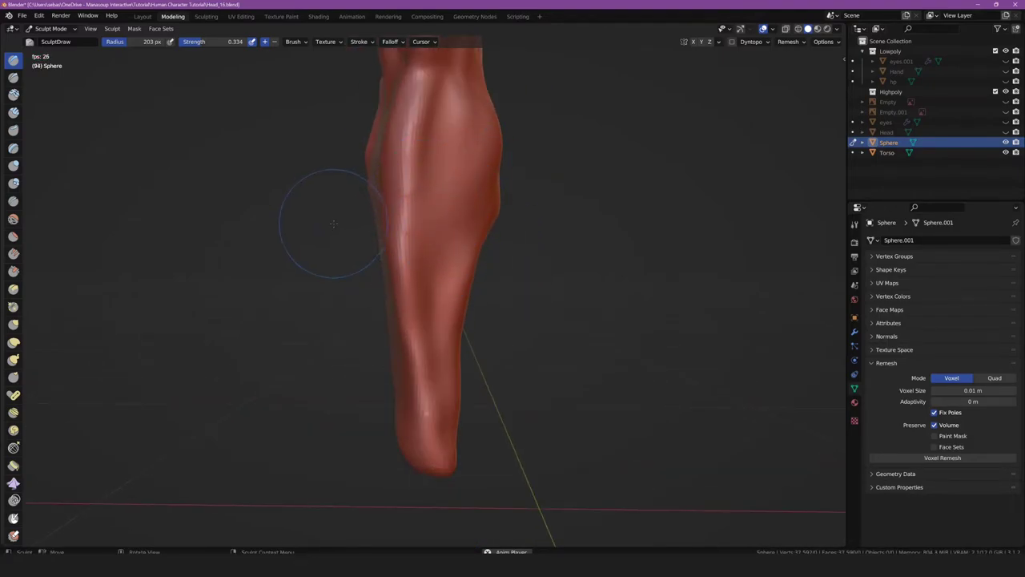
middle_drag(333, 224, 398, 194)
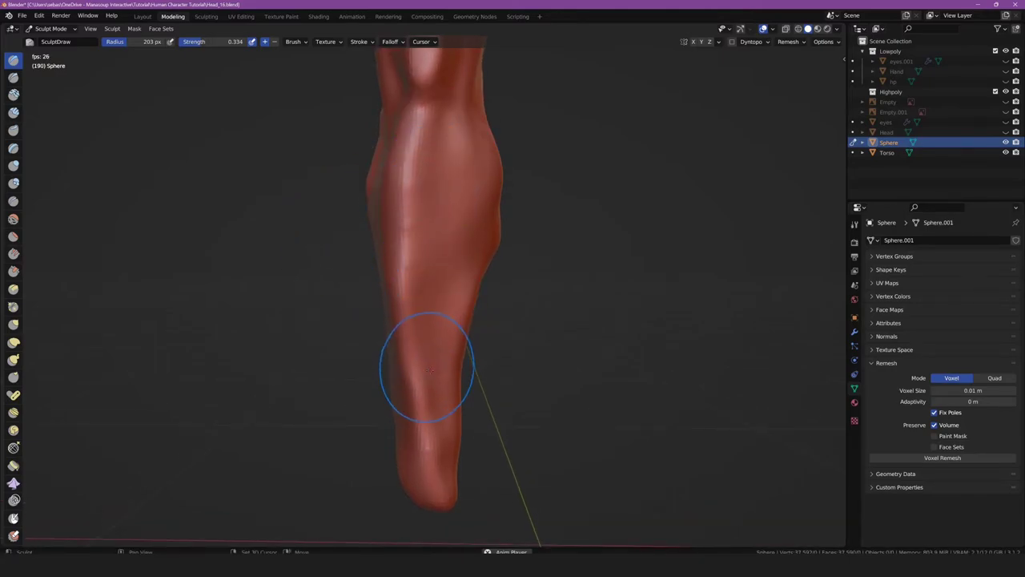
middle_drag(412, 435, 343, 355)
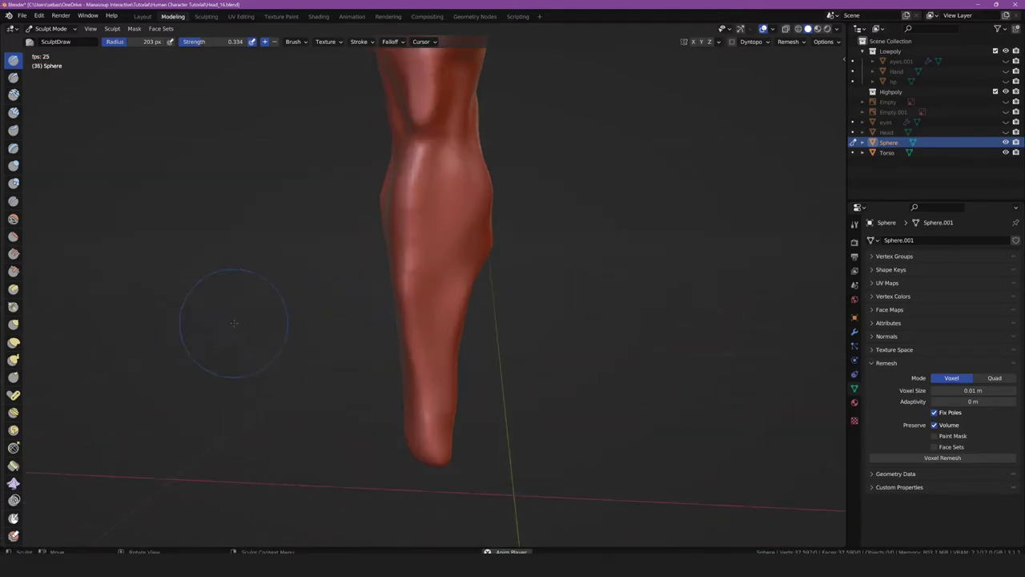
mouse_move(234, 323)
alt+middle_down()
mouse_move(277, 308)
mouse_move(459, 138)
alt+middle_up()
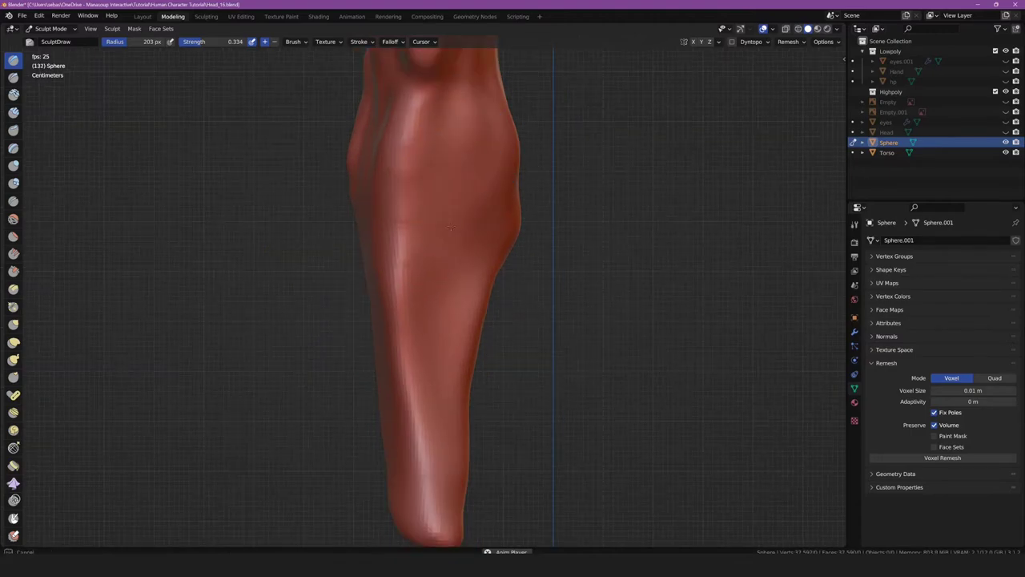
Sculpt strokes along the right side of the lower leg and down the shin, then face front
drag(451, 227, 438, 318)
mouse_move(436, 387)
middle_down()
mouse_move(468, 355)
mouse_move(346, 166)
mouse_move(372, 178)
middle_up()
drag(367, 243, 388, 363)
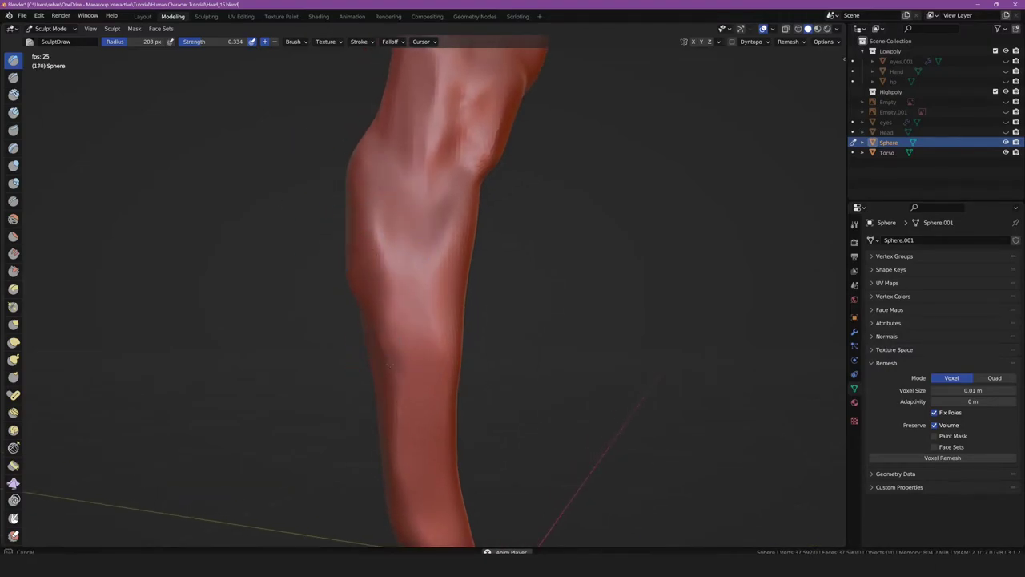
mouse_move(393, 424)
alt+middle_down()
mouse_move(285, 412)
mouse_move(237, 360)
alt+middle_up()
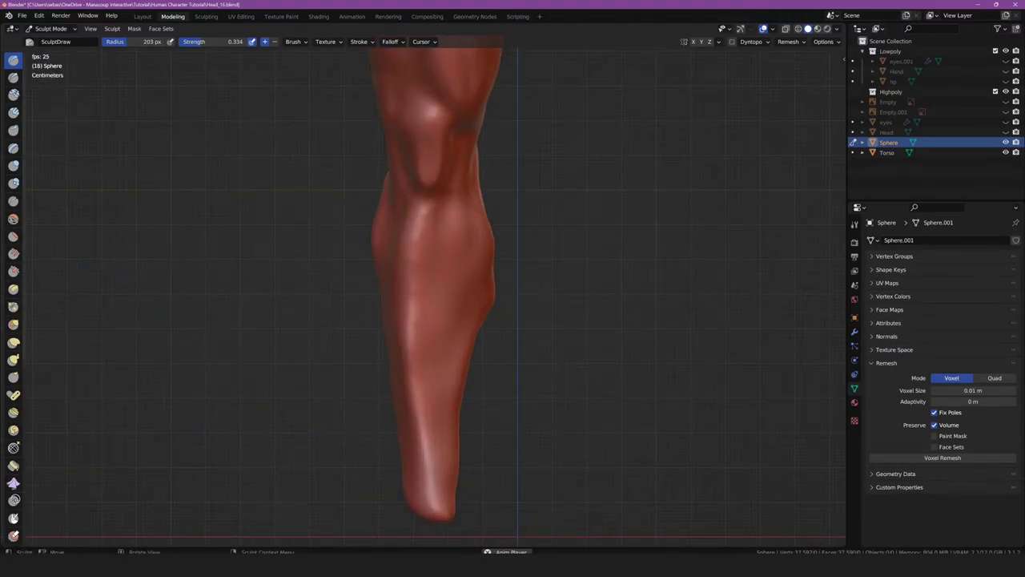
With a resized Grab brush, pull the calf's right and lower contours inward
key(g)
key(f)
click(501, 306)
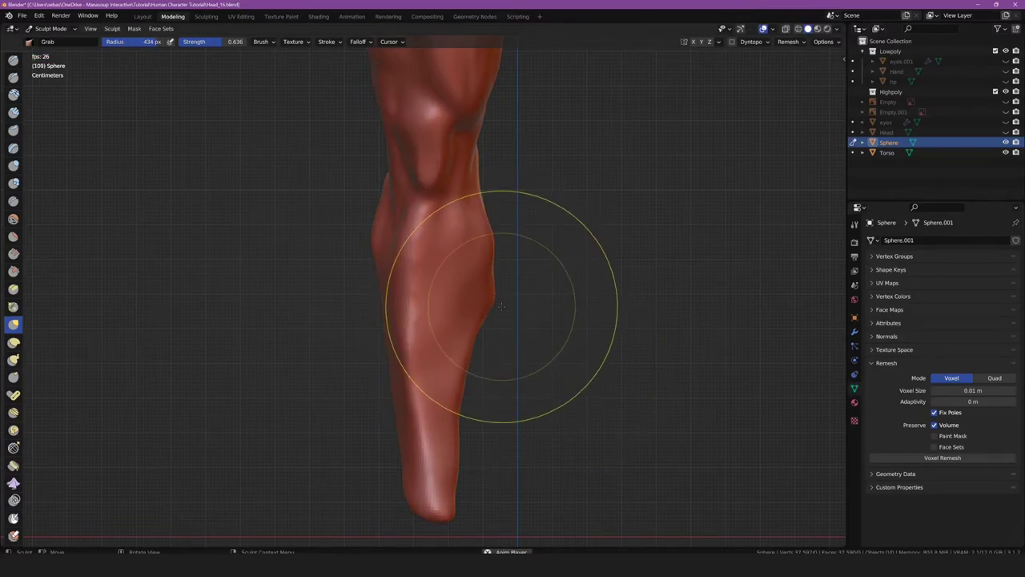
key(f)
click(489, 306)
mouse_move(486, 305)
mouse_down()
mouse_move(476, 304)
mouse_move(474, 354)
mouse_move(474, 294)
mouse_up()
drag(472, 338, 468, 398)
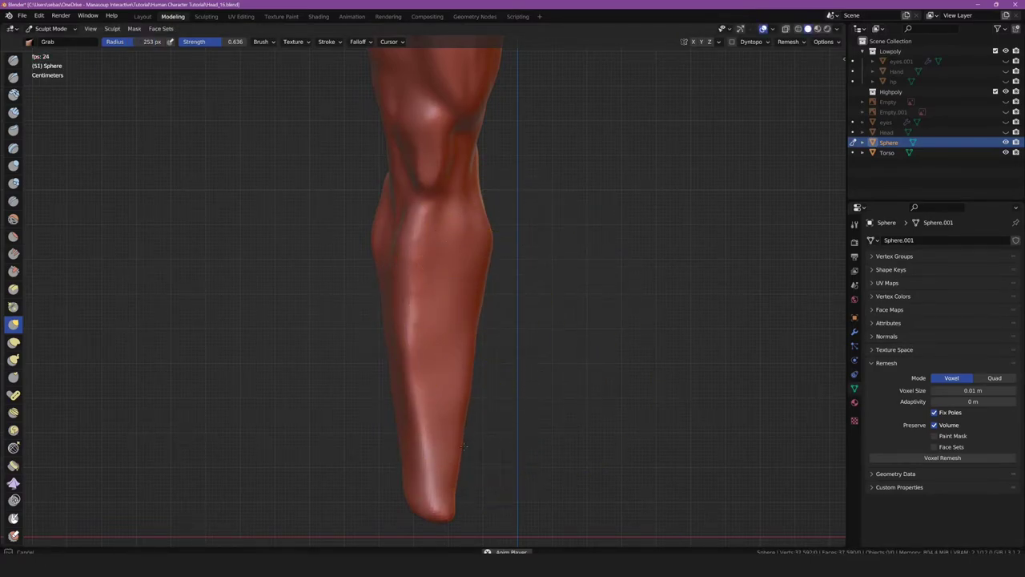
drag(463, 446, 457, 446)
Orbit to the leg's side and pull the upper calf bulge outward
scroll(488, 336, up, 2)
scroll(497, 296, up, 2)
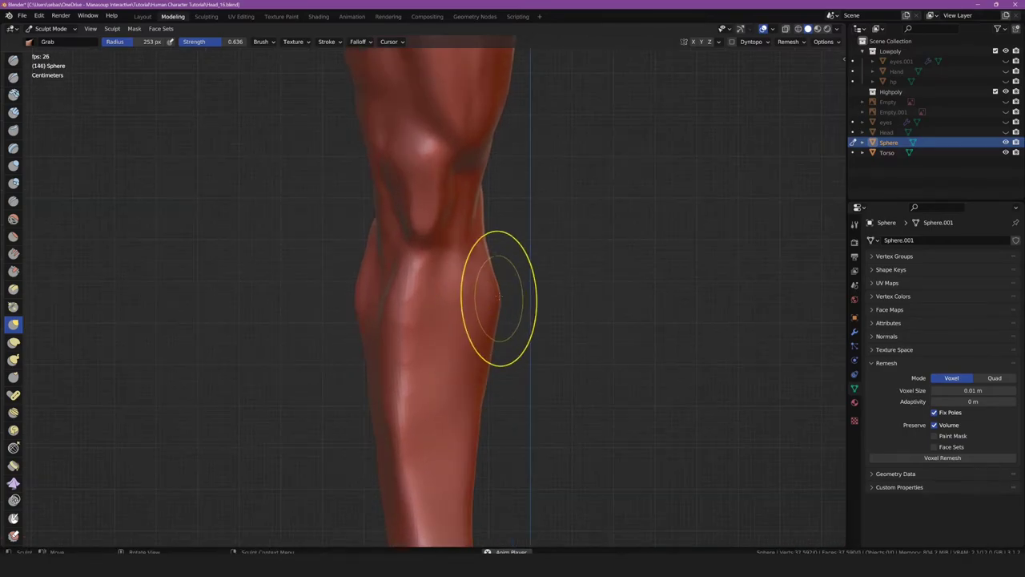
drag(483, 398, 469, 332)
mouse_move(469, 331)
middle_down()
mouse_move(436, 327)
mouse_move(472, 185)
middle_up()
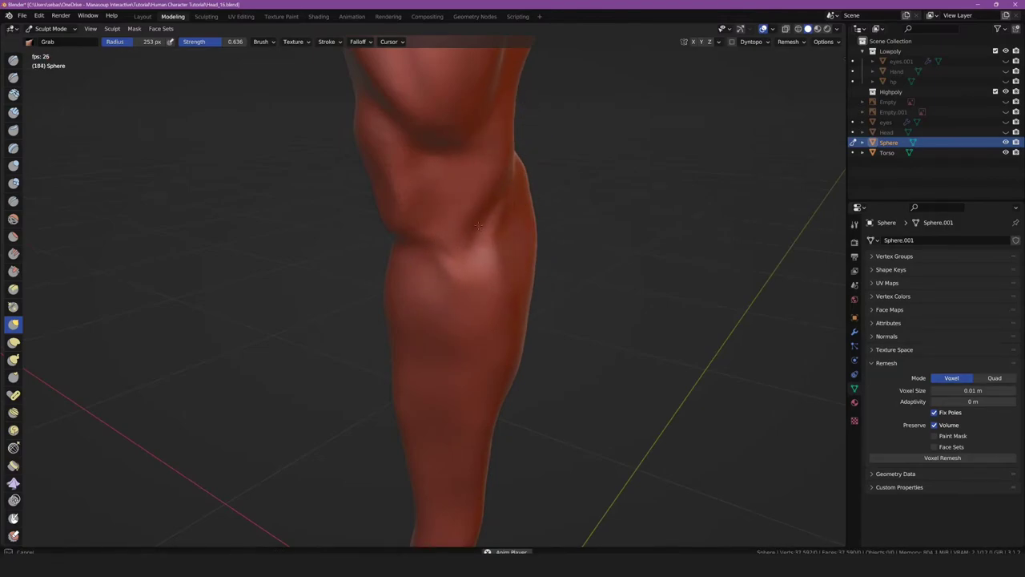
mouse_move(454, 264)
middle_down()
mouse_move(430, 313)
mouse_move(377, 293)
mouse_move(423, 295)
middle_up()
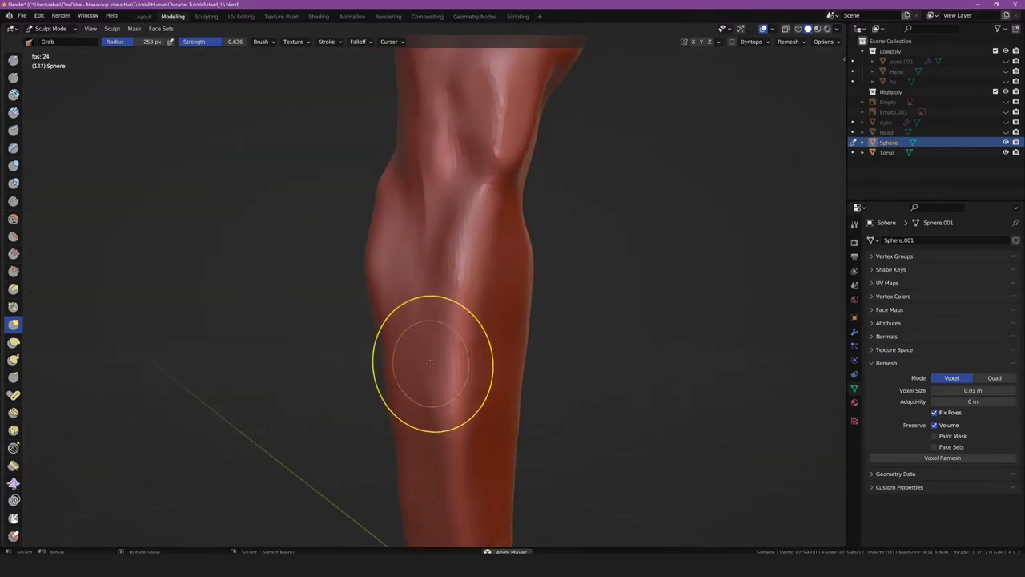
middle_drag(431, 362, 427, 298)
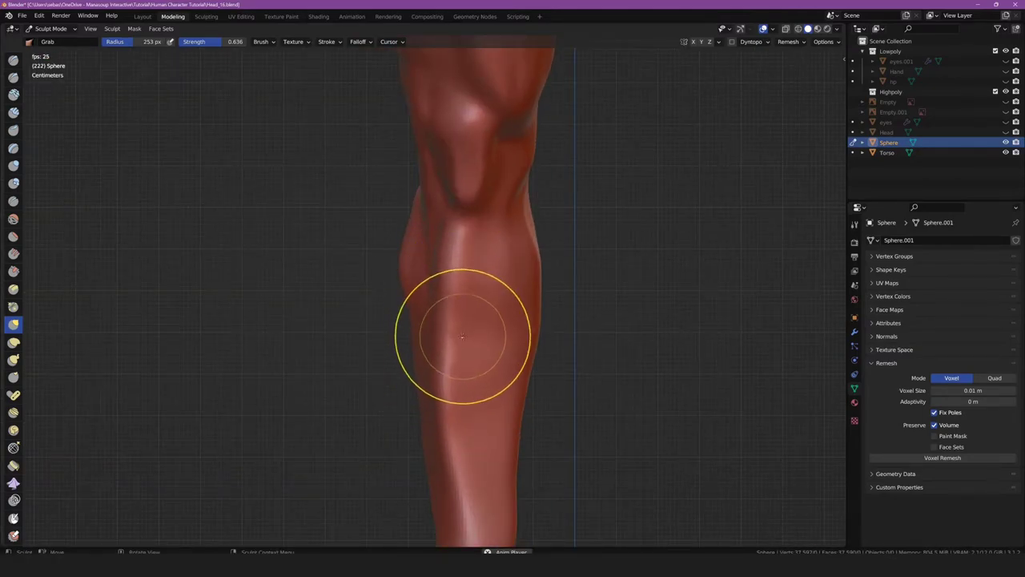
mouse_move(462, 332)
middle_down()
mouse_move(425, 351)
mouse_move(336, 321)
middle_up()
scroll(470, 286, up, 2)
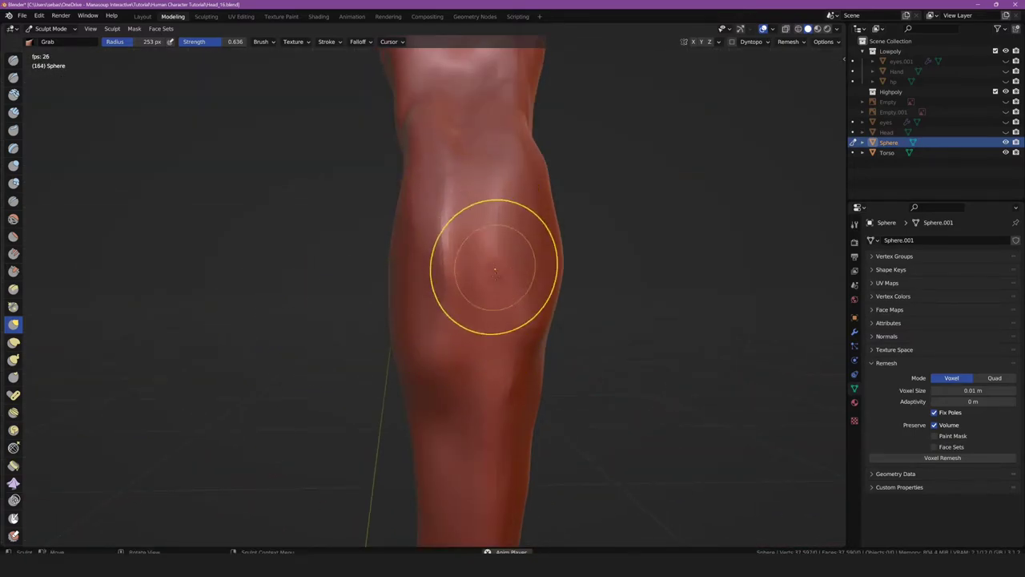
mouse_move(495, 272)
middle_down()
mouse_move(428, 316)
mouse_move(438, 335)
middle_up()
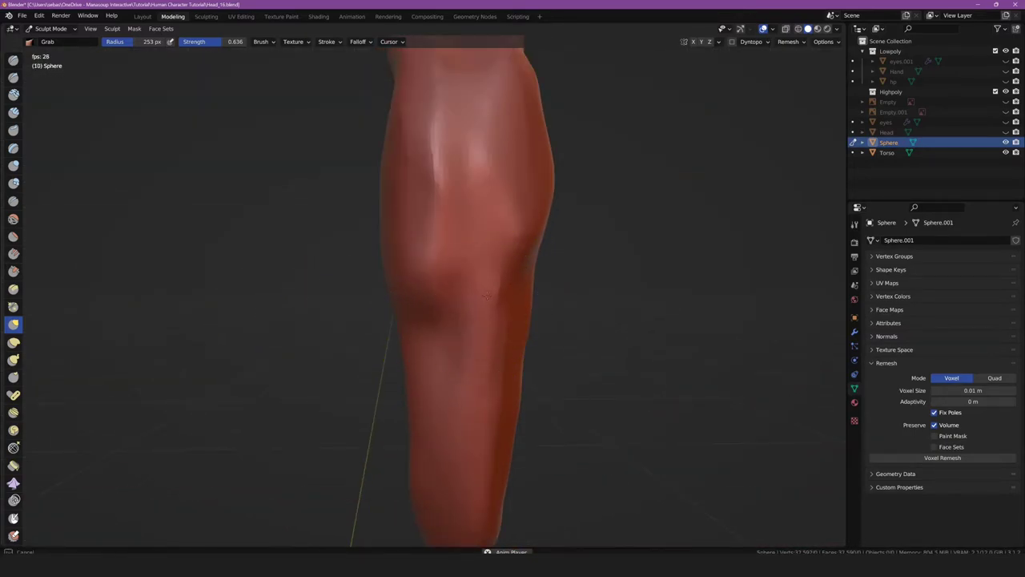
mouse_move(470, 236)
mouse_down()
mouse_move(487, 217)
mouse_move(539, 230)
mouse_up()
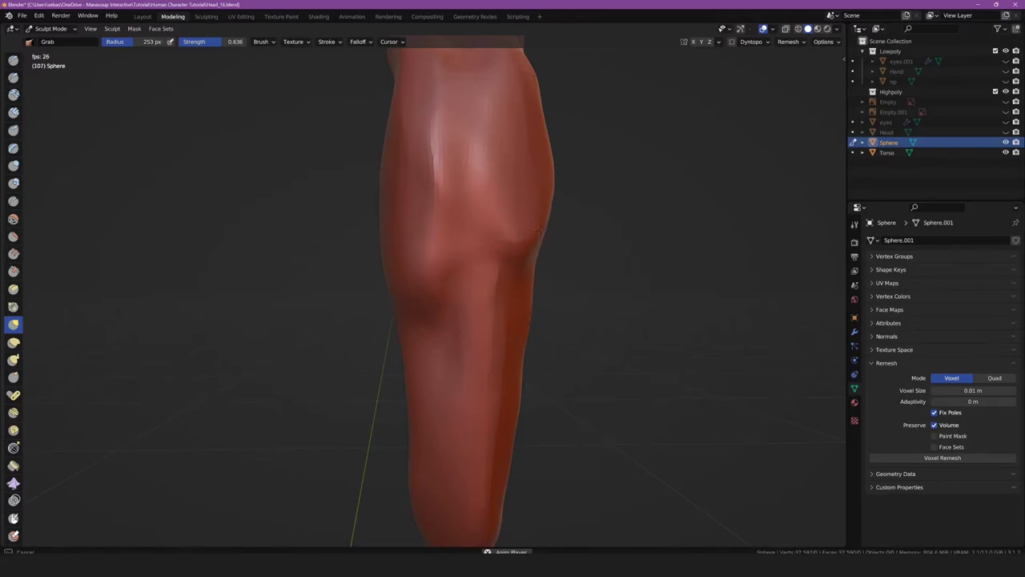
Enlarge the Grab brush to 425 px, reshape the lower leg contour, and snap to side view
mouse_move(487, 134)
middle_down()
mouse_move(393, 243)
mouse_move(355, 268)
mouse_move(423, 286)
middle_up()
key(f)
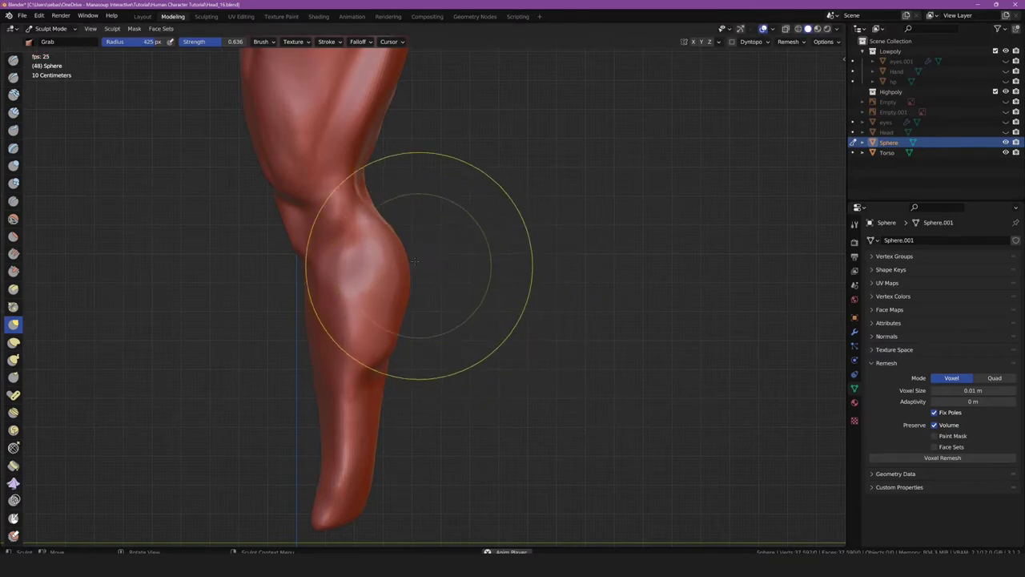
click(398, 238)
scroll(311, 332, up, 2)
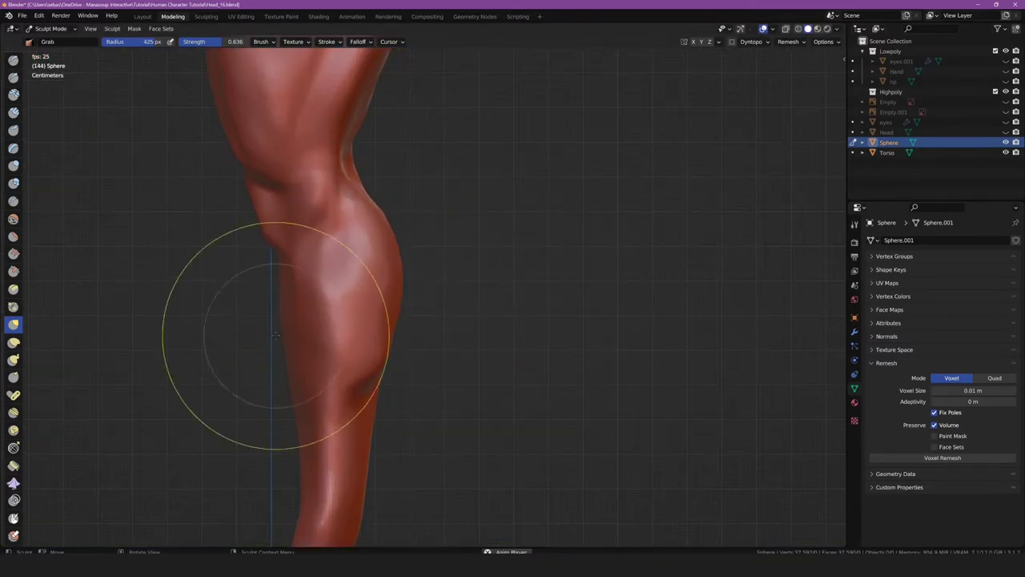
drag(289, 334, 288, 476)
scroll(275, 366, down, 3)
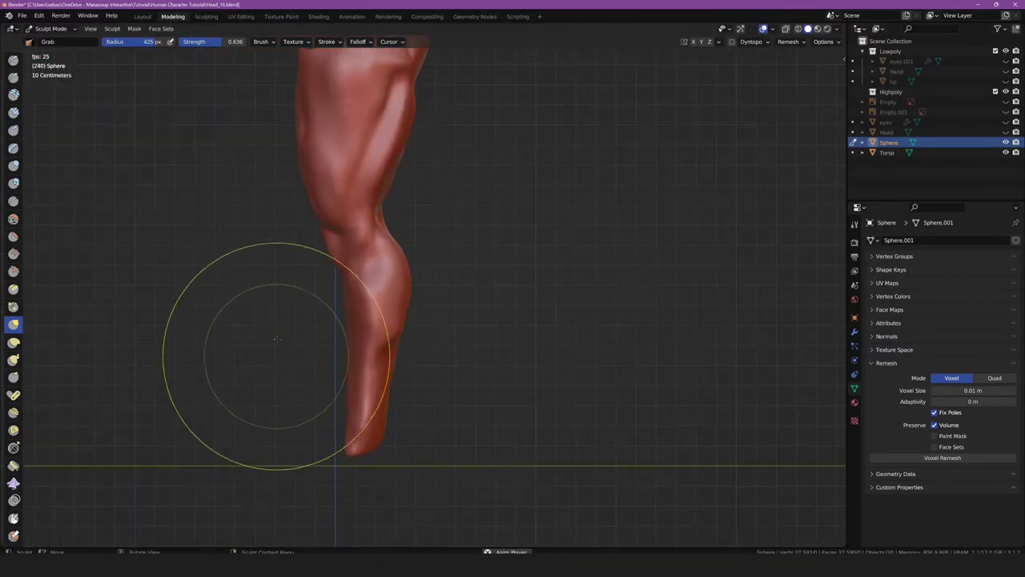
middle_drag(275, 366, 427, 292)
key(KP_3)
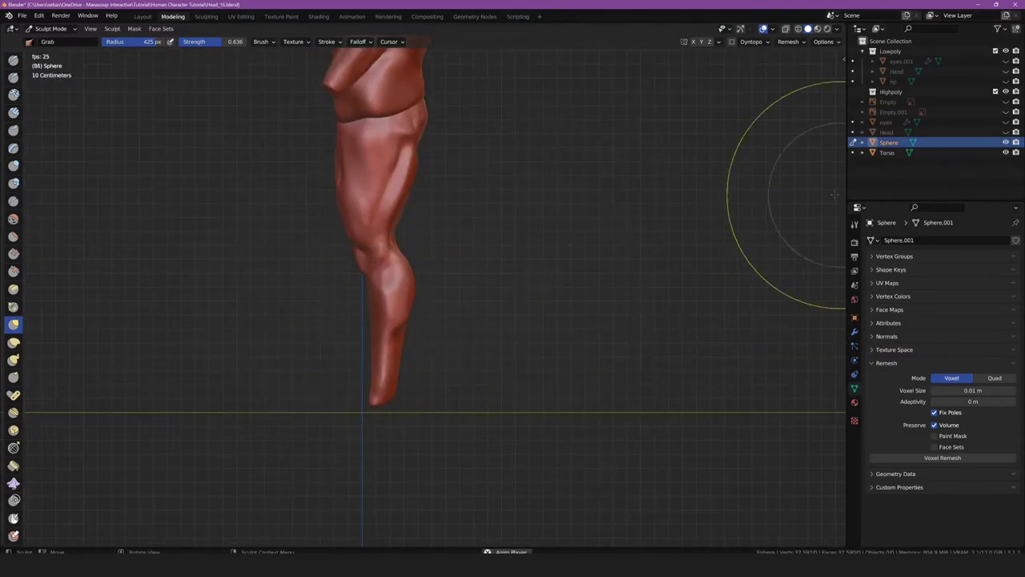
Open the view settings sidebar and adjust the zoom on the leg
key(n)
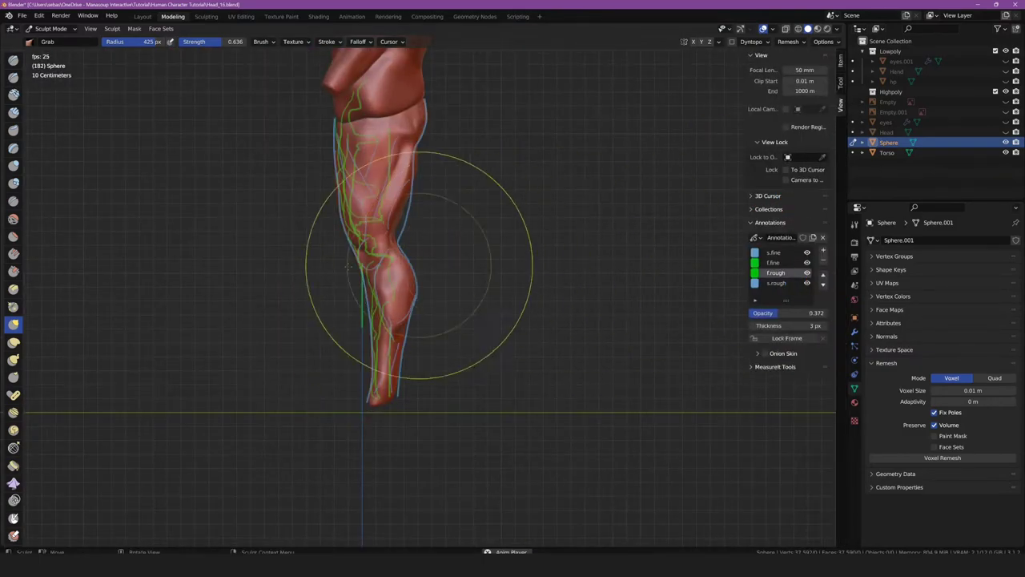
scroll(418, 265, up, 2)
scroll(309, 339, up, 2)
scroll(384, 279, up, 2)
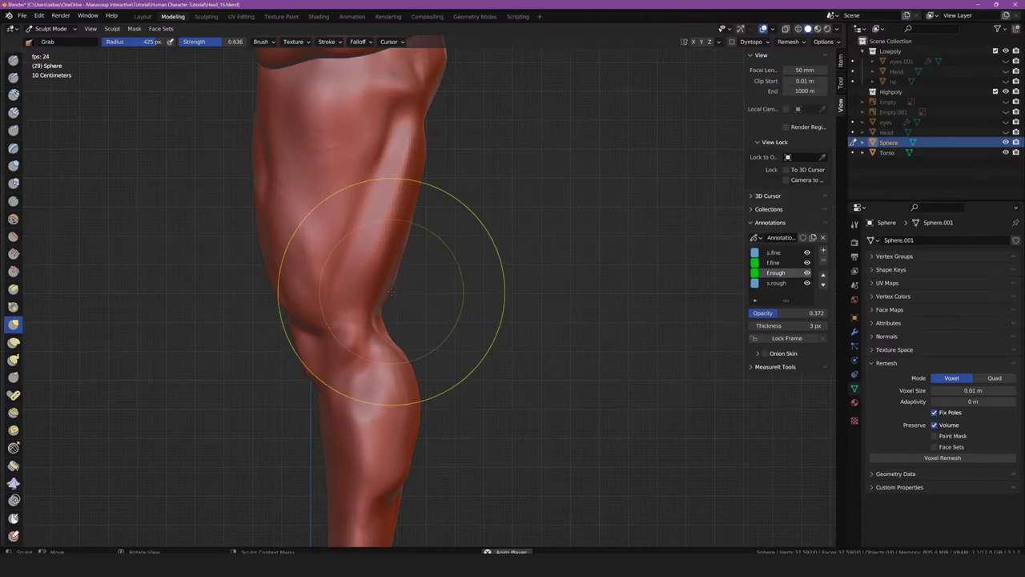
scroll(366, 302, down, 1)
scroll(375, 264, down, 6)
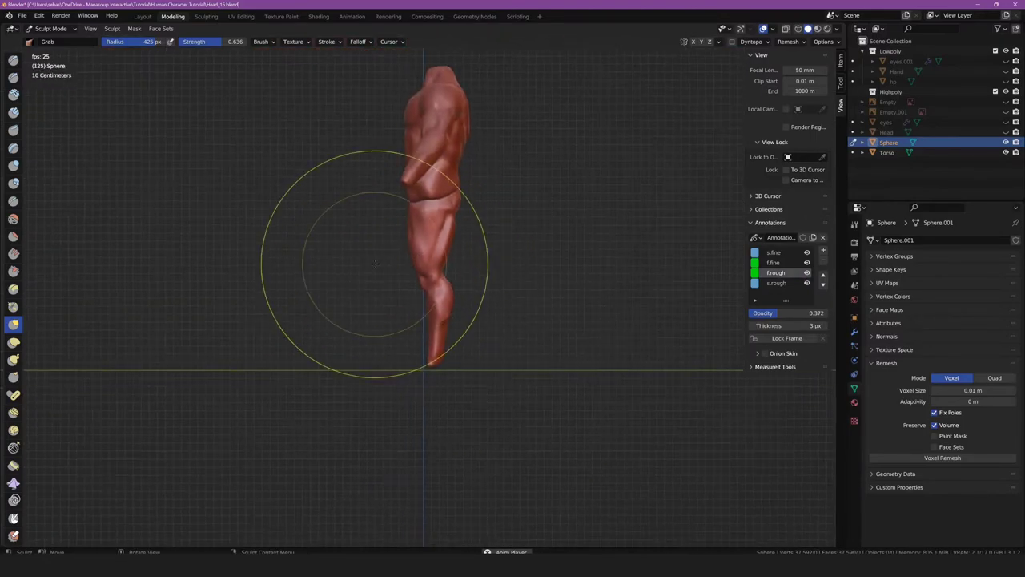
scroll(381, 265, up, 2)
Stop the running animation playback and readjust the zoom
key(space)
scroll(459, 343, up, 2)
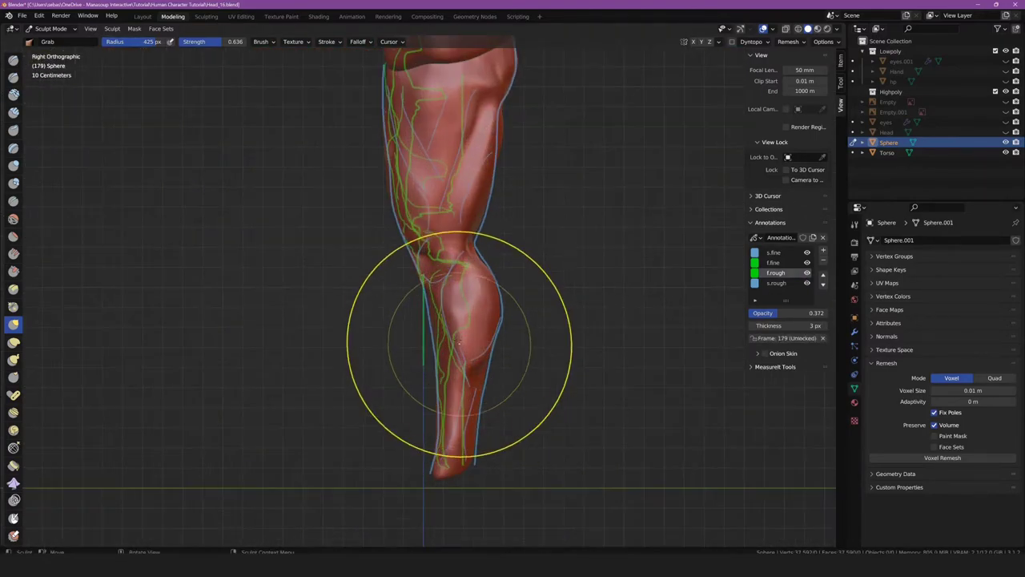
scroll(459, 343, up, 2)
scroll(446, 229, up, 1)
scroll(475, 210, down, 1)
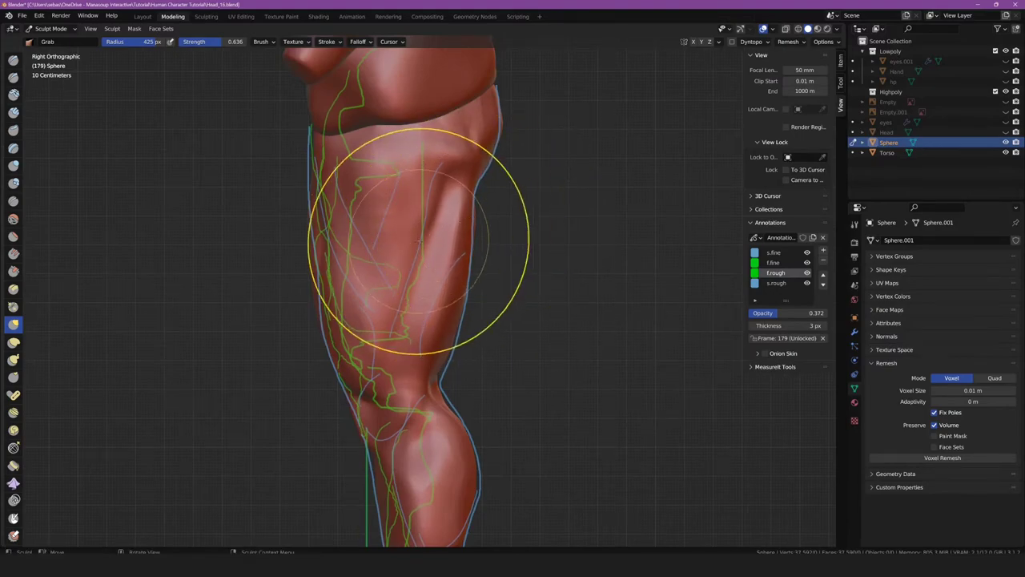
scroll(400, 305, down, 1)
scroll(373, 366, down, 1)
scroll(372, 341, down, 1)
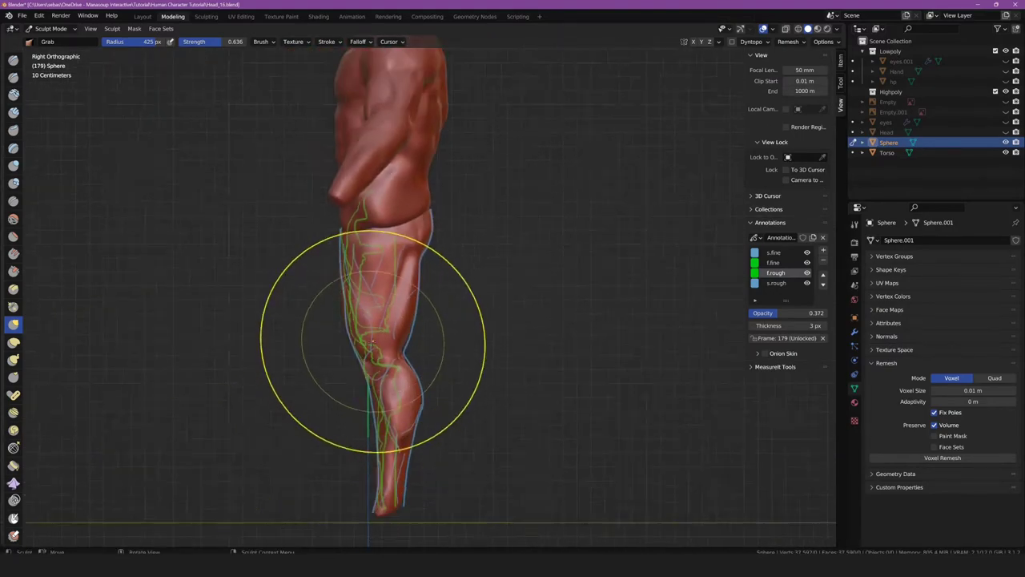
In front view, pull the upper thigh surface upward with the Grab brush
key(KP_1)
scroll(321, 355, up, 2)
scroll(344, 336, up, 2)
scroll(363, 317, up, 2)
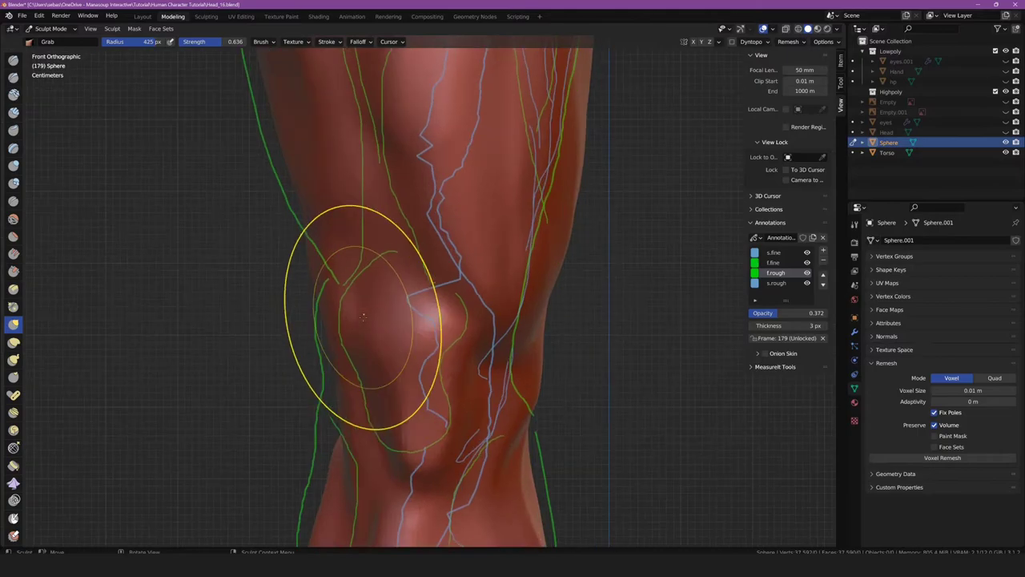
scroll(363, 316, down, 3)
shift+scroll(365, 207, up, 3)
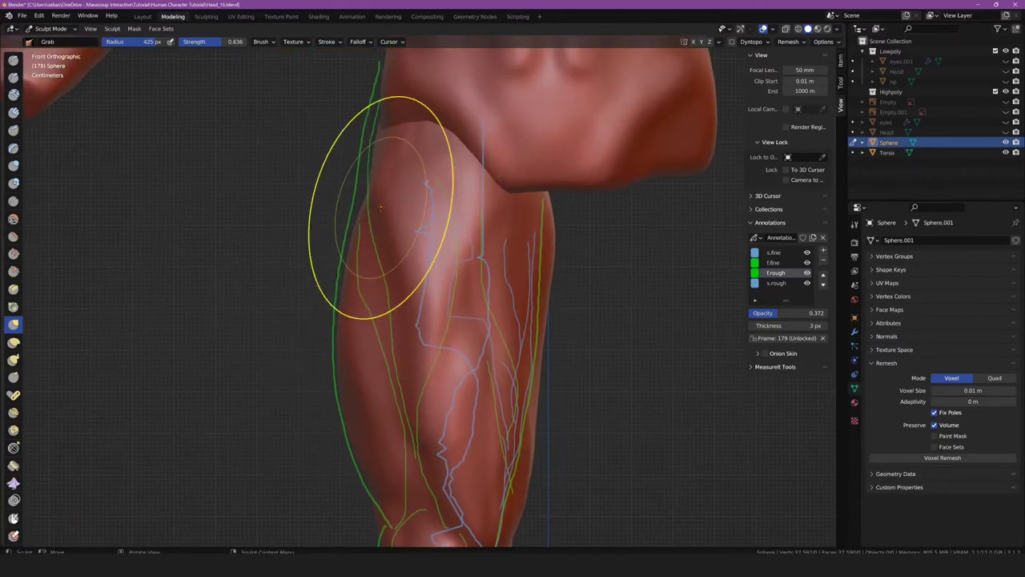
drag(391, 112, 397, 53)
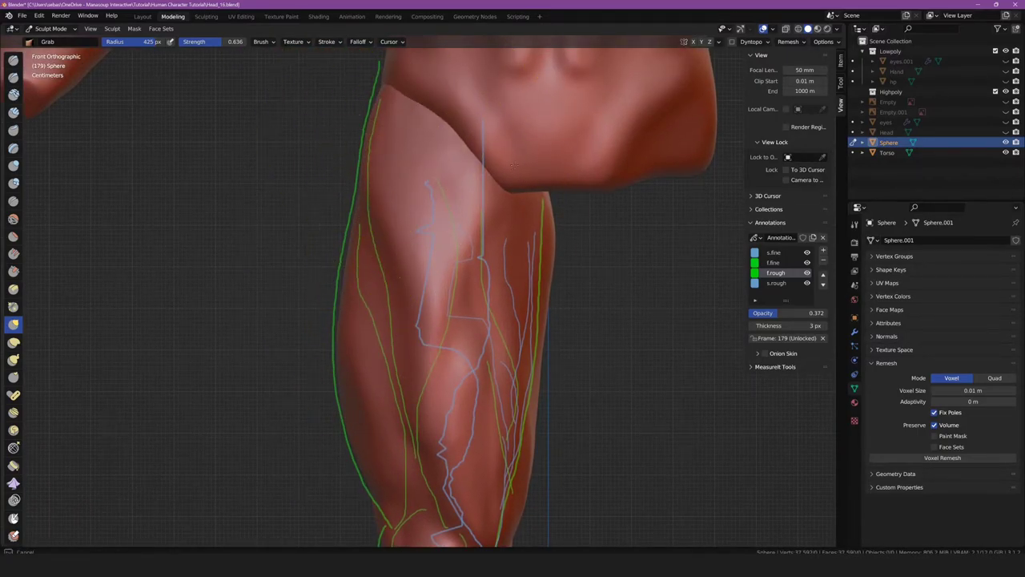
Zoom out and pan to bring the whole lower leg into view
scroll(514, 165, down, 4)
scroll(423, 435, down, 2)
shift+middle_drag(424, 435, 446, 103)
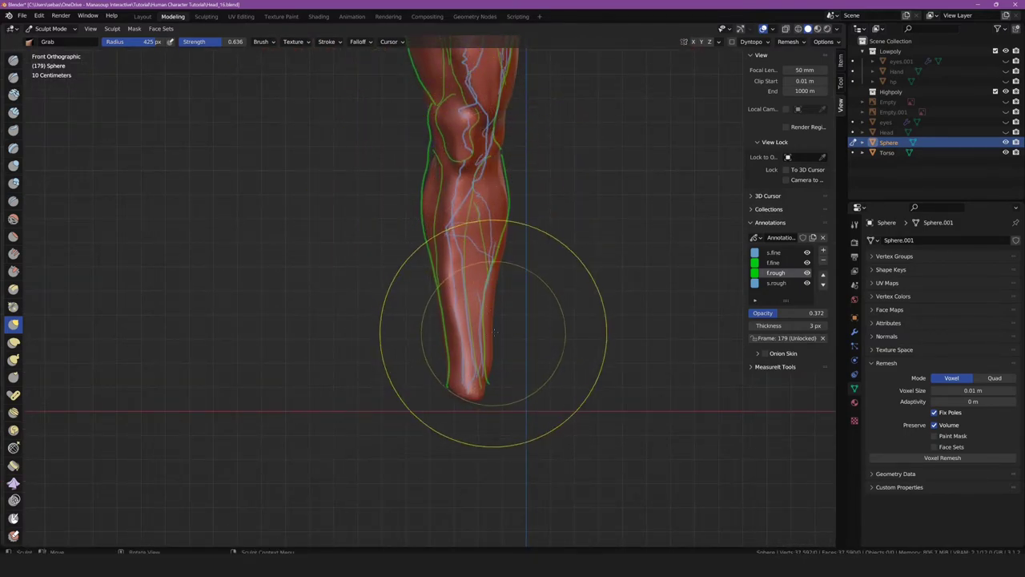
scroll(494, 331, up, 2)
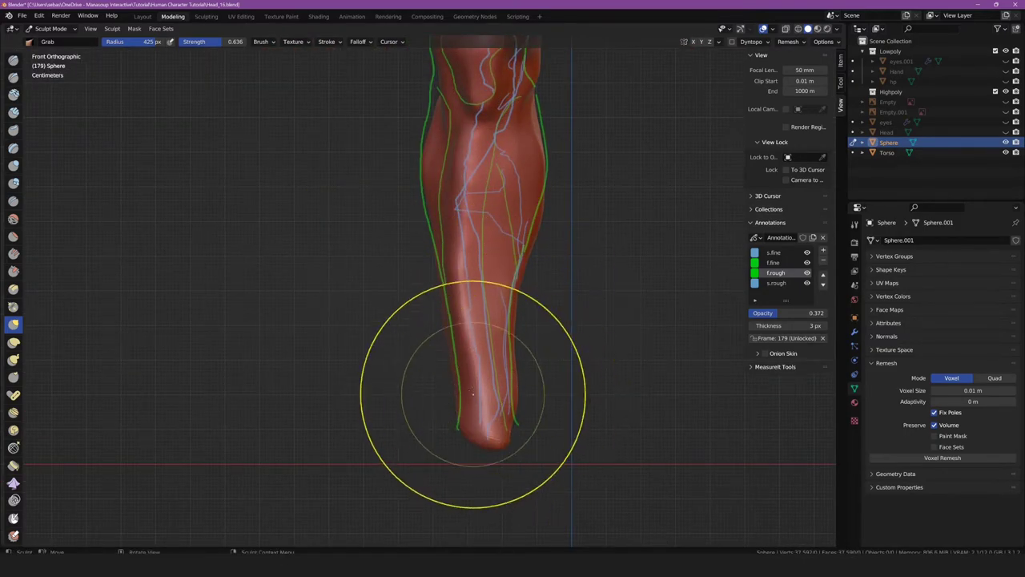
In Object Mode, add an X-axis Mirror modifier to the leg
click(854, 331)
click(885, 240)
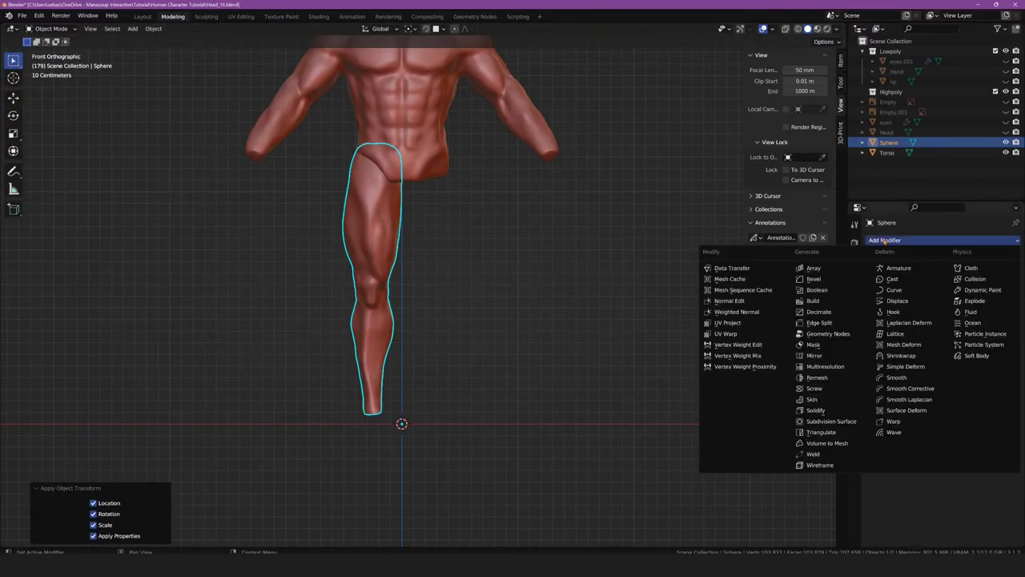
click(817, 356)
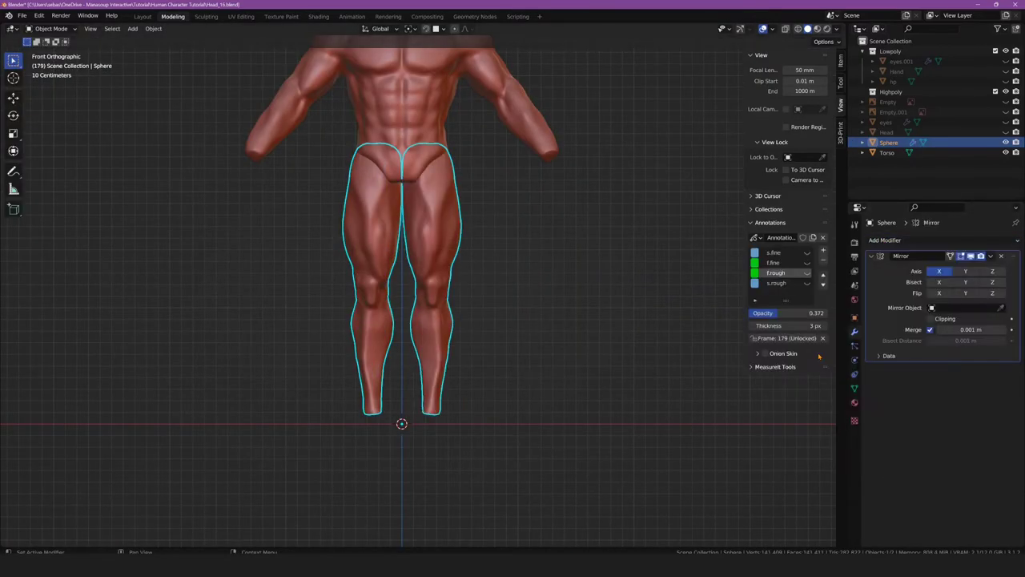
Deselect the mesh and orbit until both mirrored legs face the view squarely
click(573, 277)
middle_drag(574, 278, 377, 320)
scroll(325, 309, up, 4)
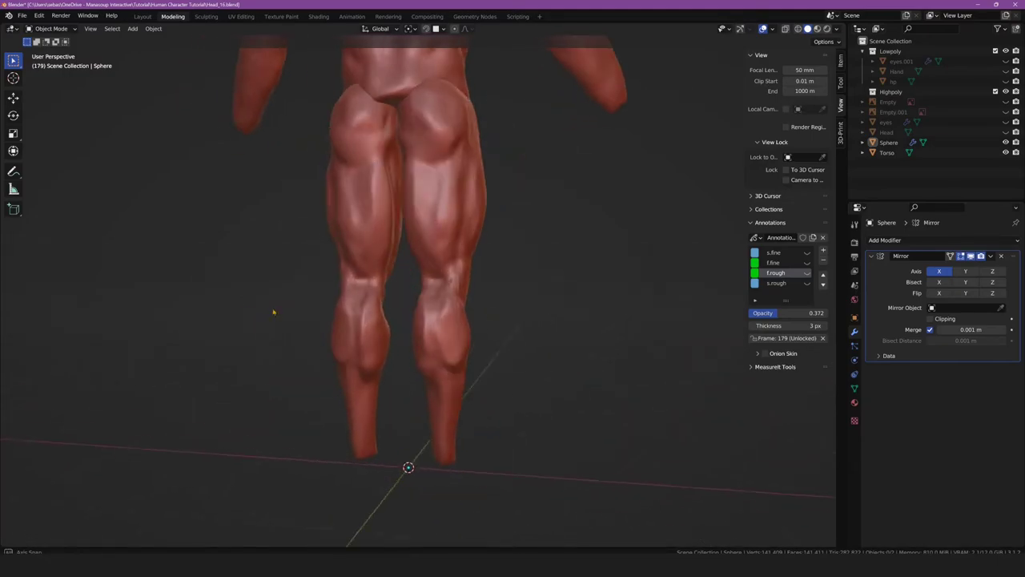
middle_drag(273, 312, 248, 284)
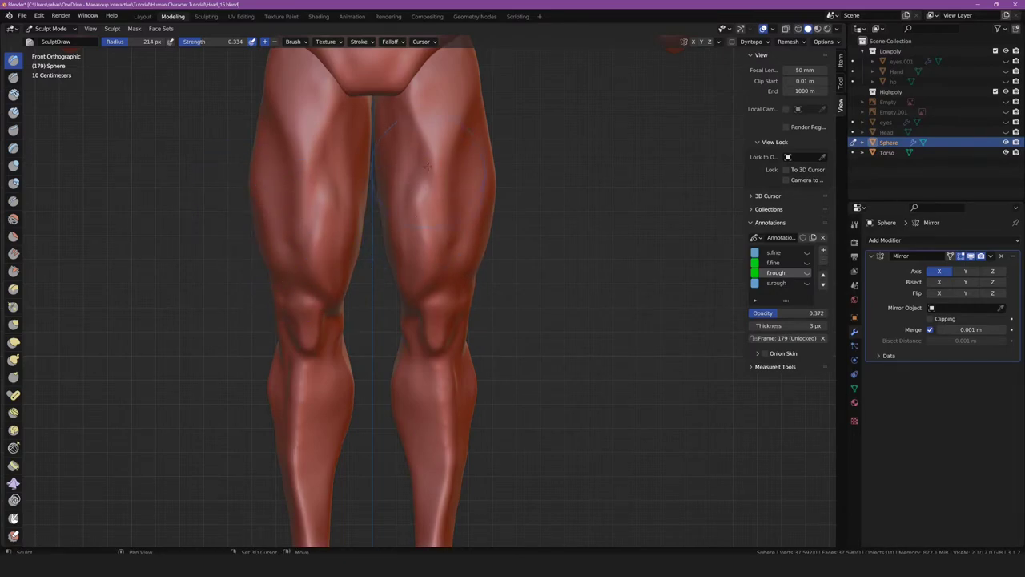
Build up the outer left thigh and the thighs just above the knees with Draw strokes
scroll(264, 249, down, 2)
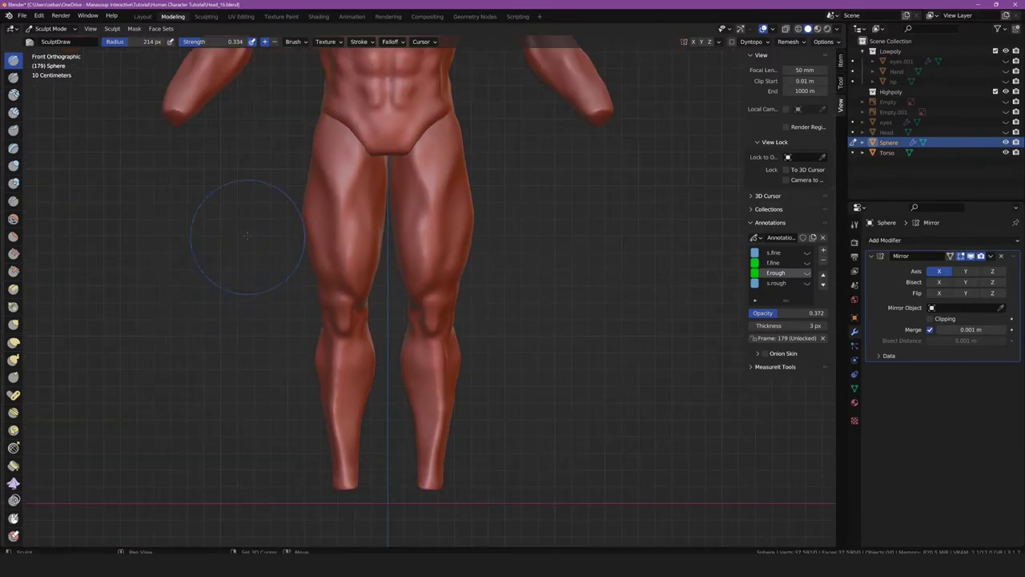
scroll(249, 237, up, 1)
scroll(240, 232, up, 2)
scroll(308, 176, up, 1)
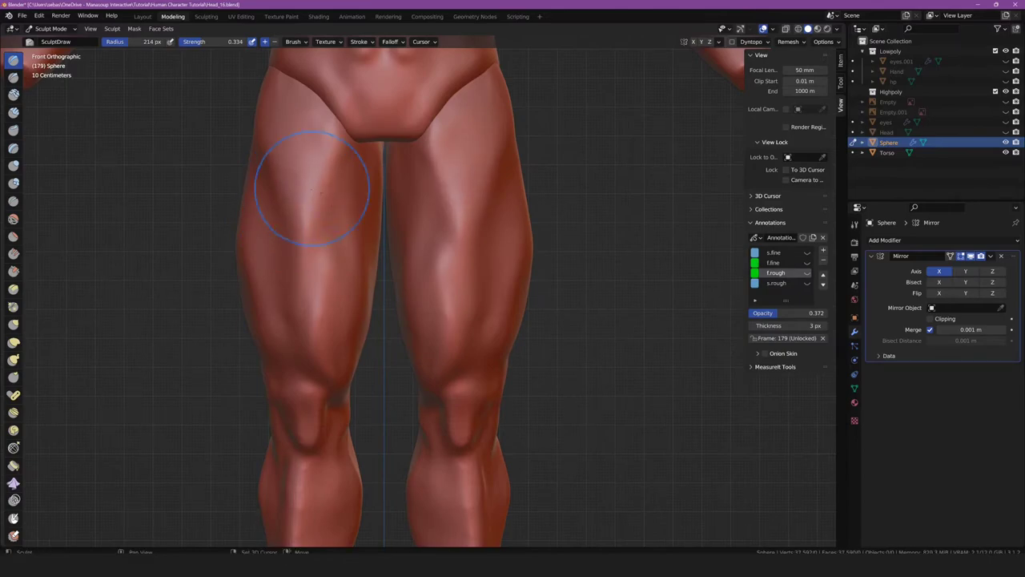
drag(249, 232, 259, 183)
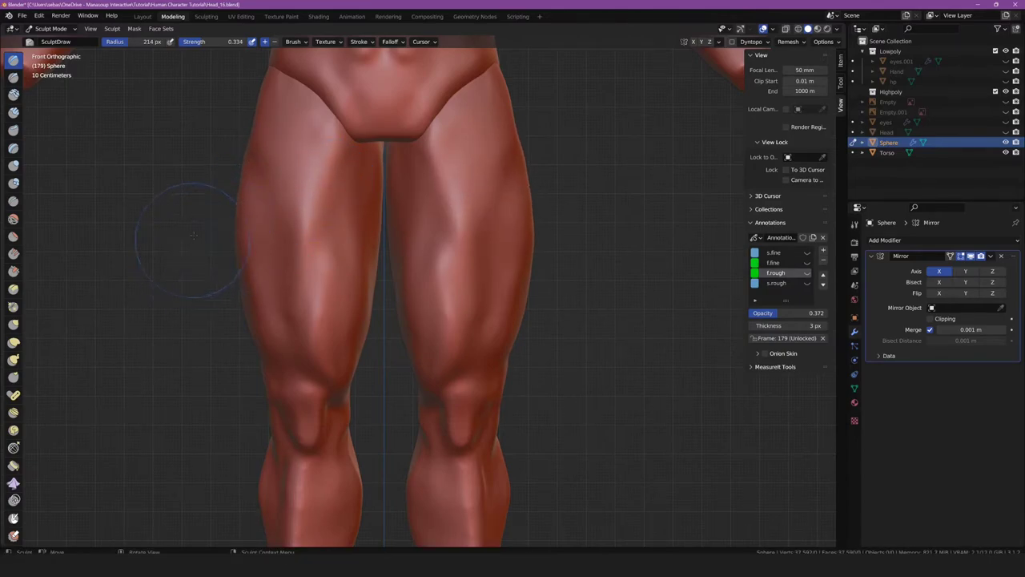
scroll(212, 208, down, 2)
scroll(241, 216, down, 2)
scroll(264, 256, up, 2)
scroll(232, 276, up, 1)
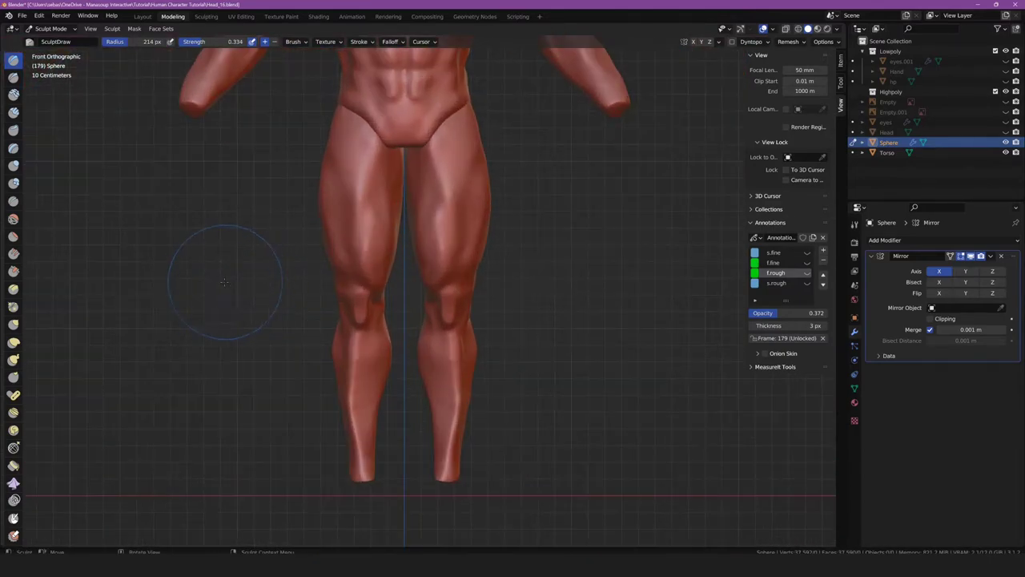
scroll(201, 276, up, 2)
scroll(192, 321, up, 3)
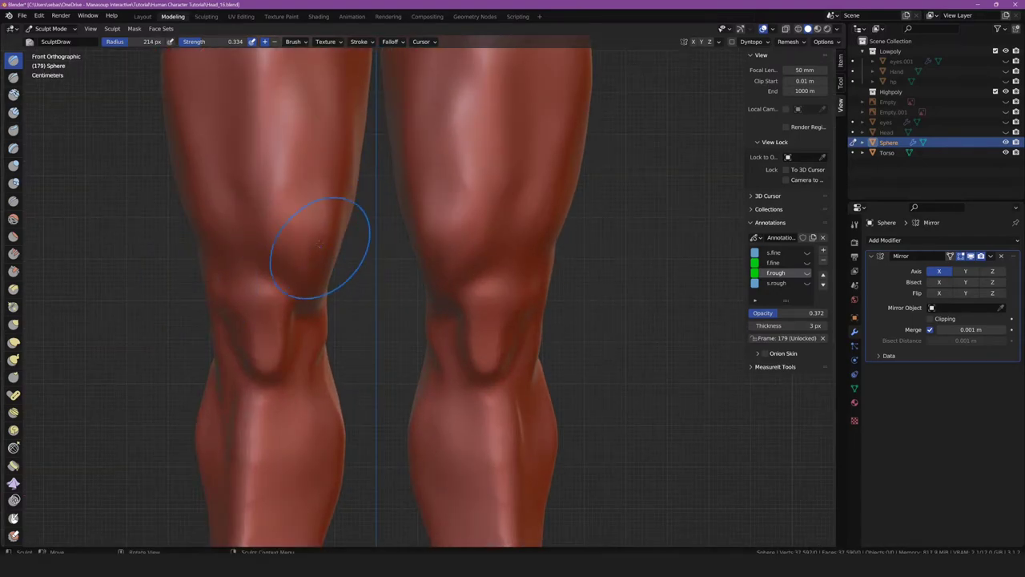
drag(300, 212, 290, 126)
Switch to the Grab brush and pull the left thigh's outer contour into shape
scroll(229, 206, down, 2)
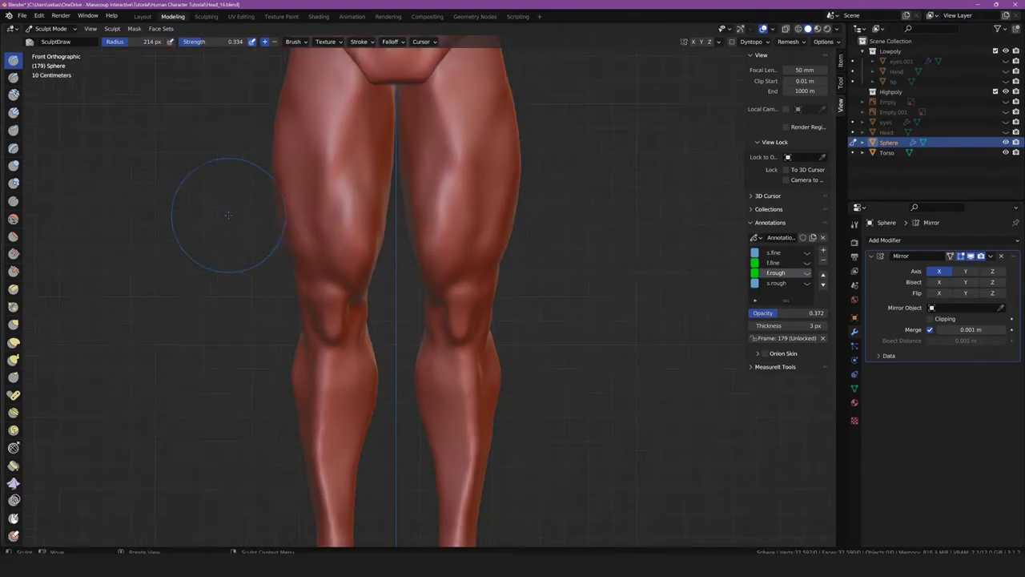
scroll(256, 224, down, 2)
scroll(229, 210, up, 1)
scroll(216, 190, up, 1)
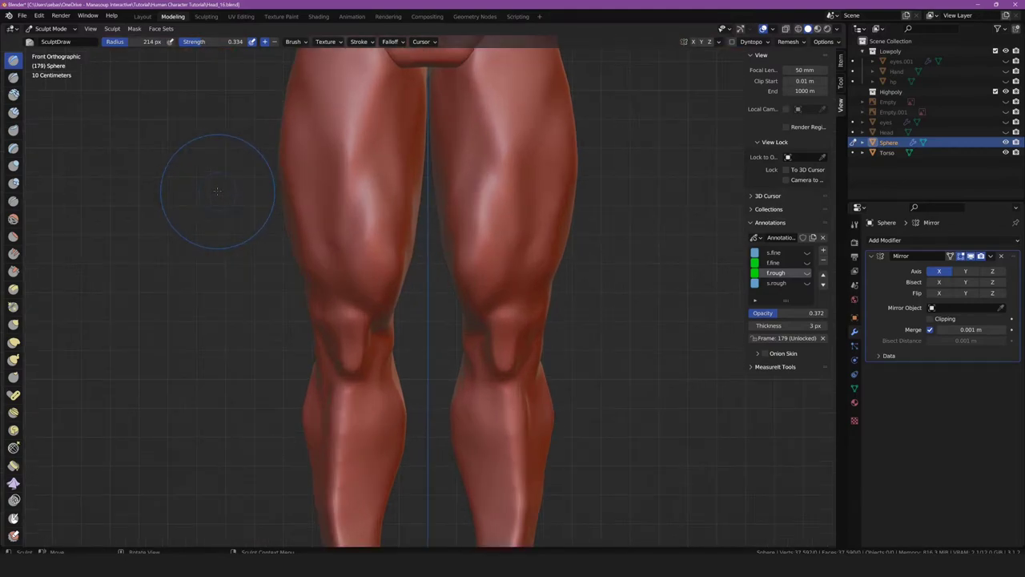
key(g)
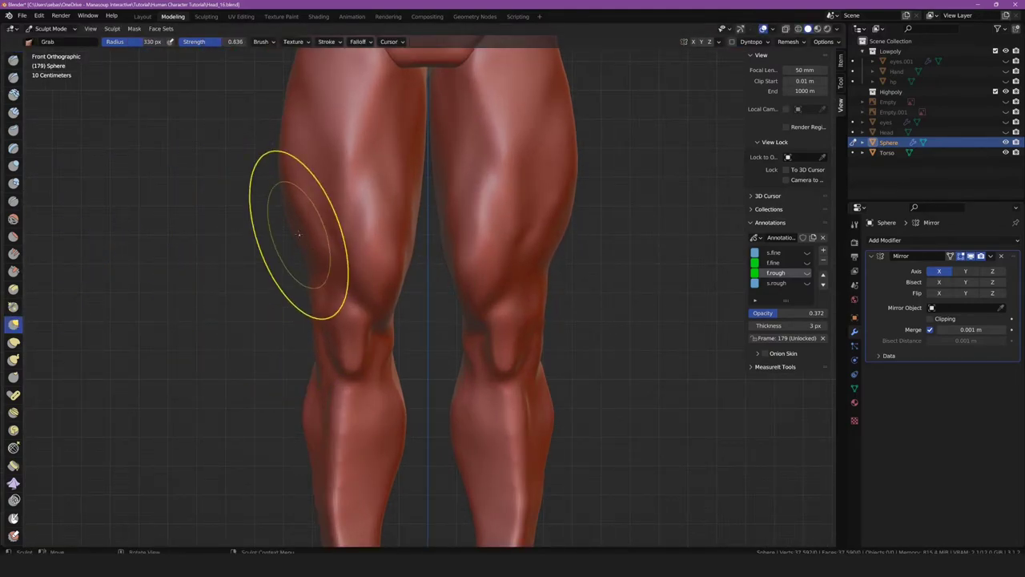
drag(299, 233, 286, 197)
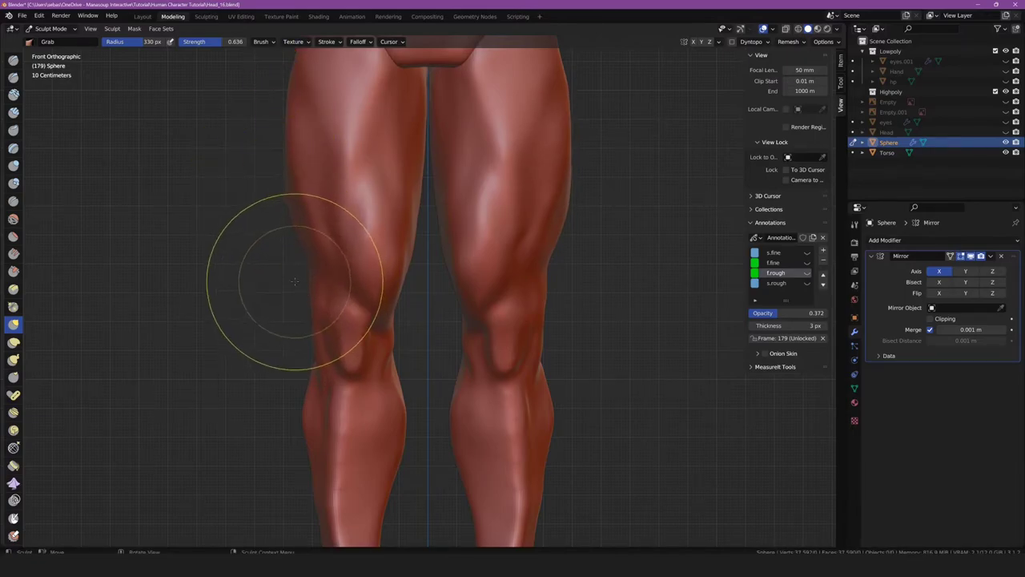
mouse_move(281, 263)
middle_down()
mouse_move(138, 264)
mouse_move(252, 264)
middle_up()
scroll(251, 238, up, 4)
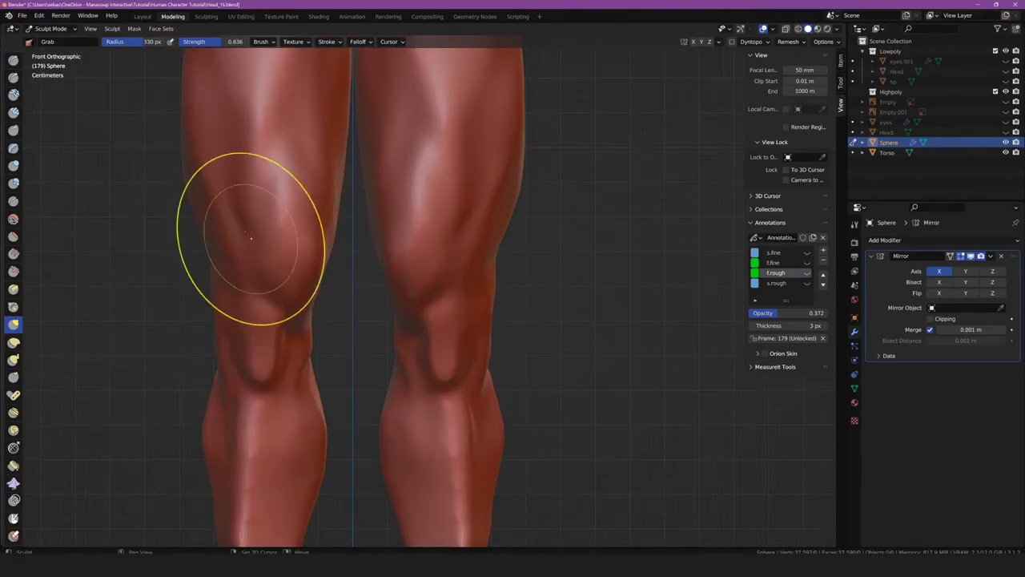
scroll(309, 235, down, 5)
scroll(309, 251, up, 2)
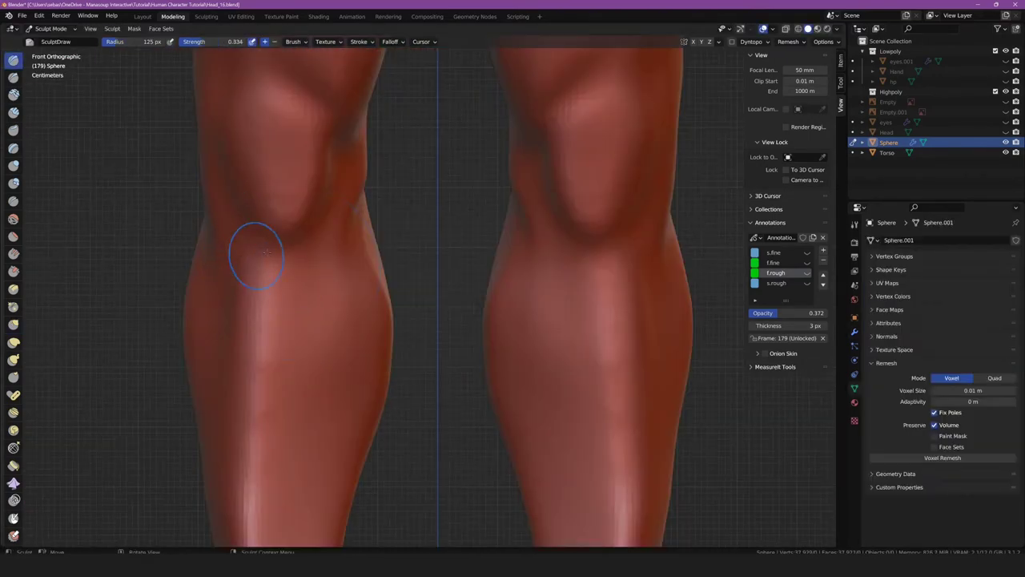
Sculpt the shin just below the knee with the Draw brush
mouse_move(277, 263)
mouse_down()
mouse_move(274, 240)
mouse_move(268, 253)
mouse_up()
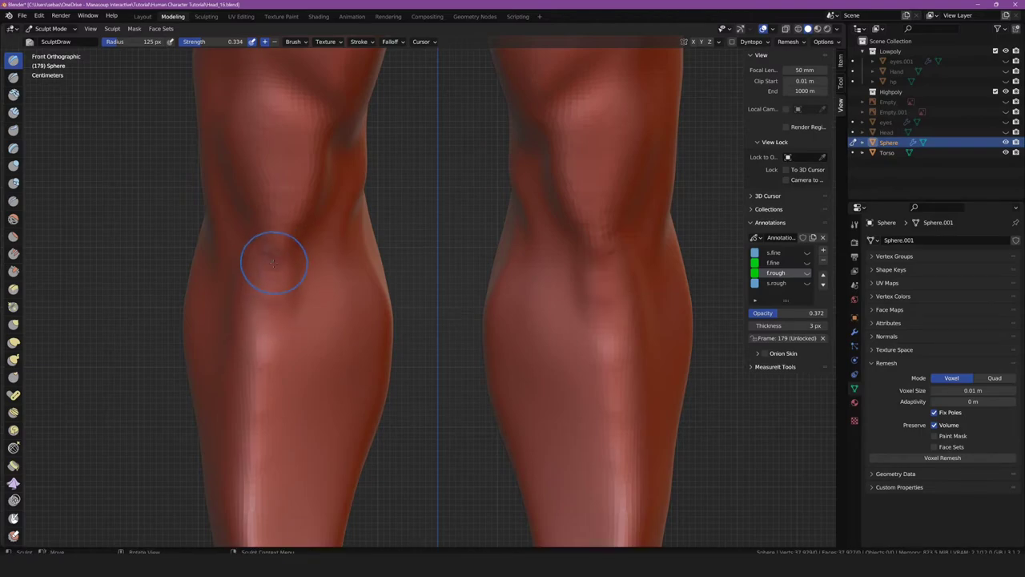
scroll(273, 244, down, 3)
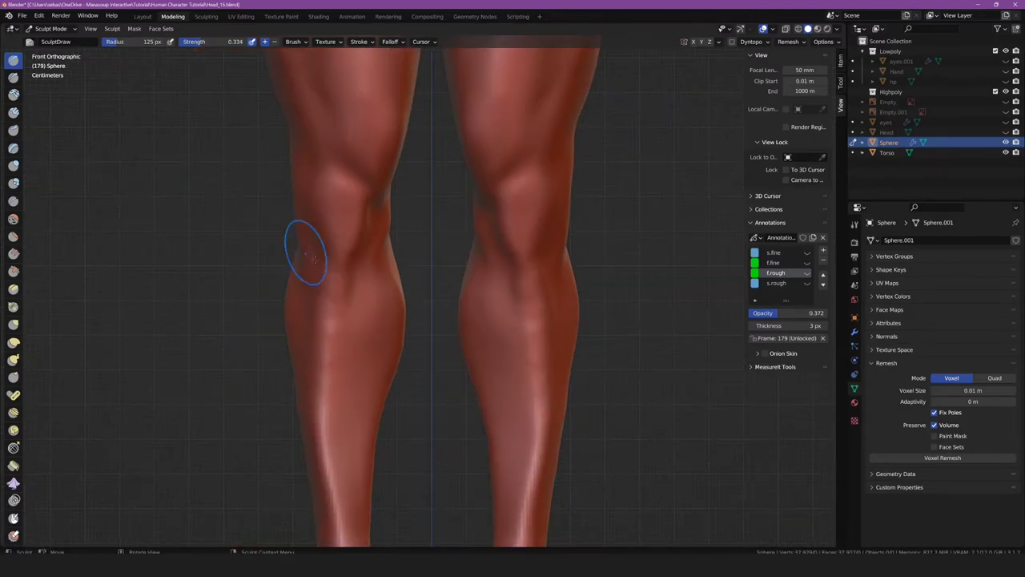
scroll(304, 247, down, 3)
mouse_move(304, 248)
middle_down()
mouse_move(293, 290)
mouse_move(240, 288)
mouse_move(487, 210)
mouse_move(366, 210)
mouse_move(355, 355)
middle_up()
scroll(240, 289, up, 4)
scroll(265, 335, up, 3)
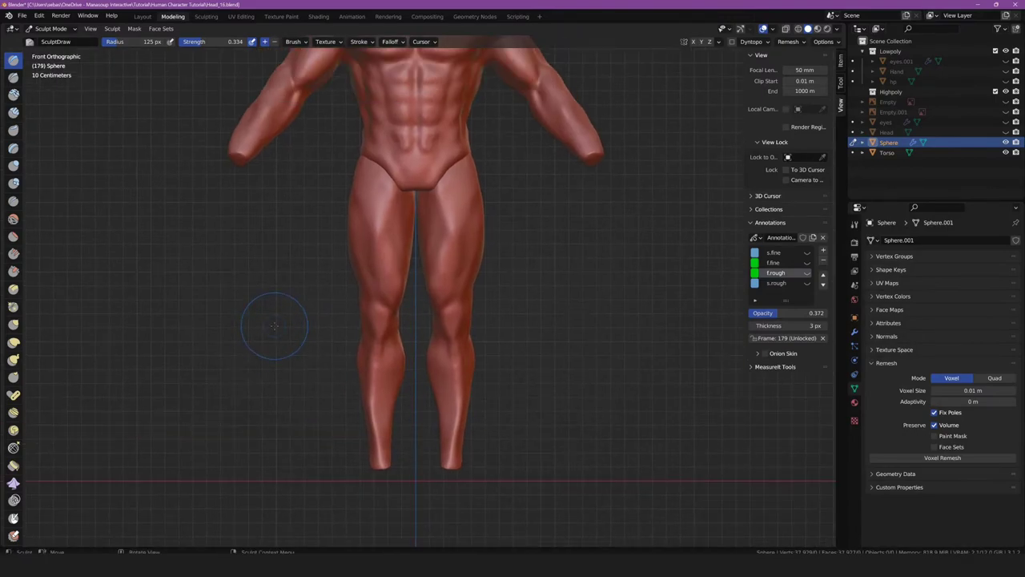
scroll(274, 326, down, 3)
Orbit around the legs from the side and behind, then carve creases into the knee
middle_drag(297, 321, 188, 306)
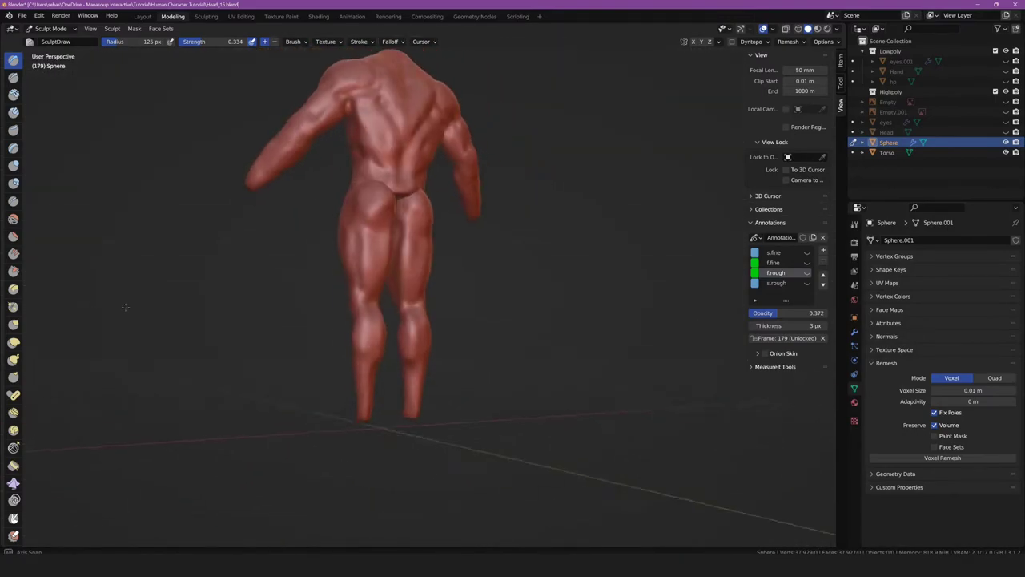
scroll(188, 306, up, 3)
mouse_move(293, 355)
middle_down()
mouse_move(206, 353)
mouse_move(293, 321)
middle_up()
scroll(357, 249, up, 4)
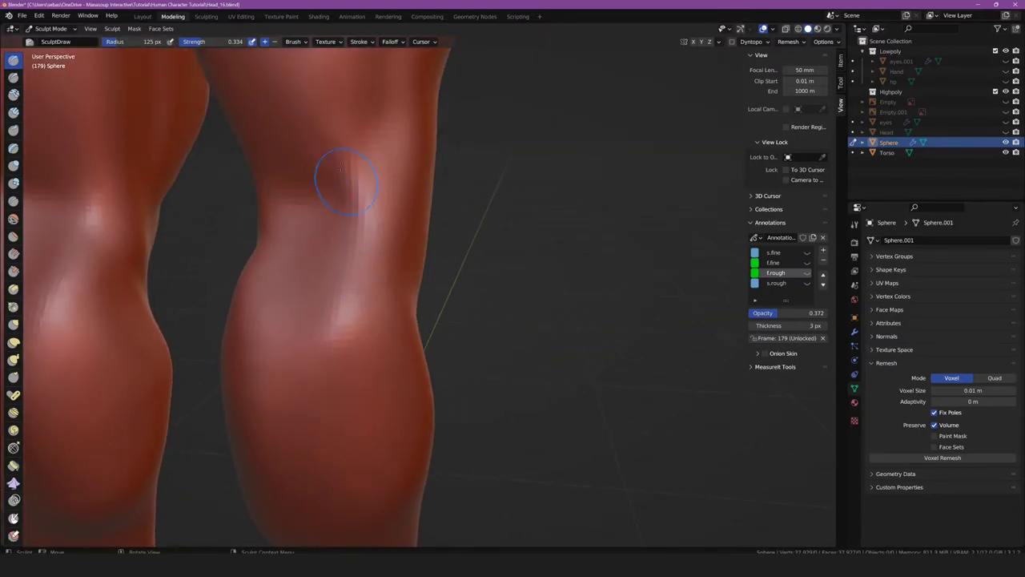
middle_drag(301, 251, 227, 255)
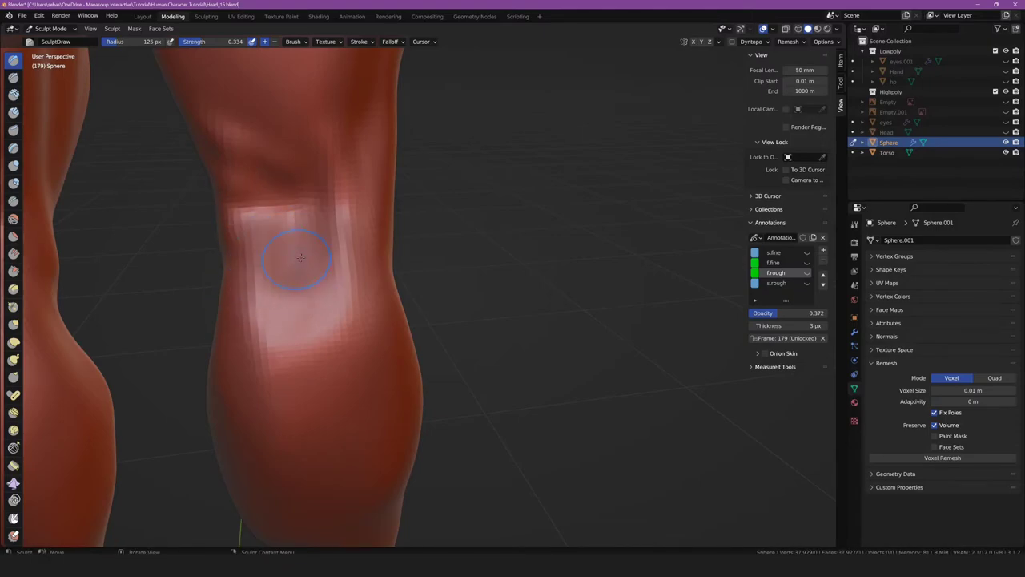
mouse_move(300, 257)
mouse_down()
mouse_move(277, 314)
mouse_move(335, 316)
mouse_up()
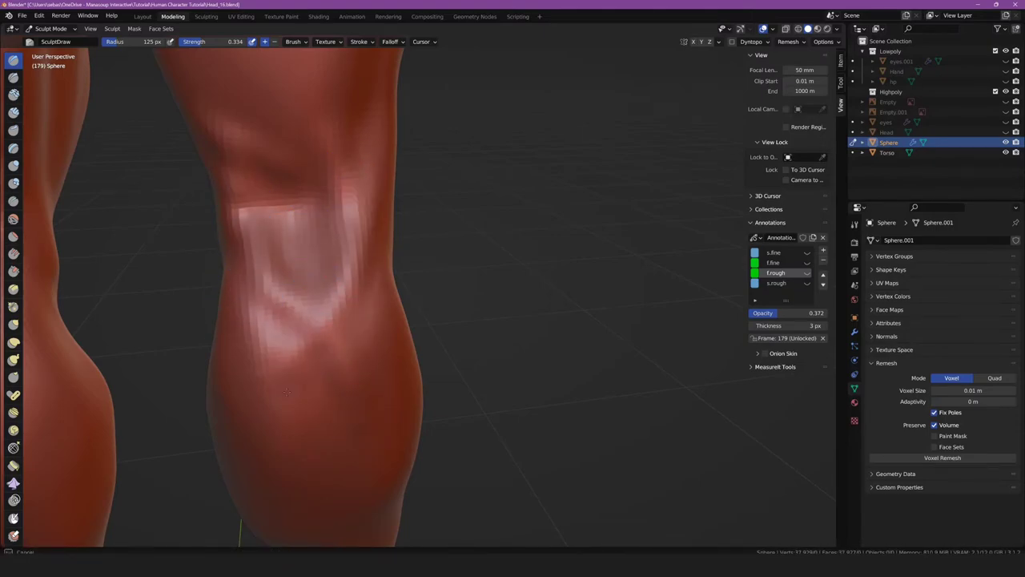
Enlarge the Draw brush to 378 px and orbit to review the body from side and rear
key(f)
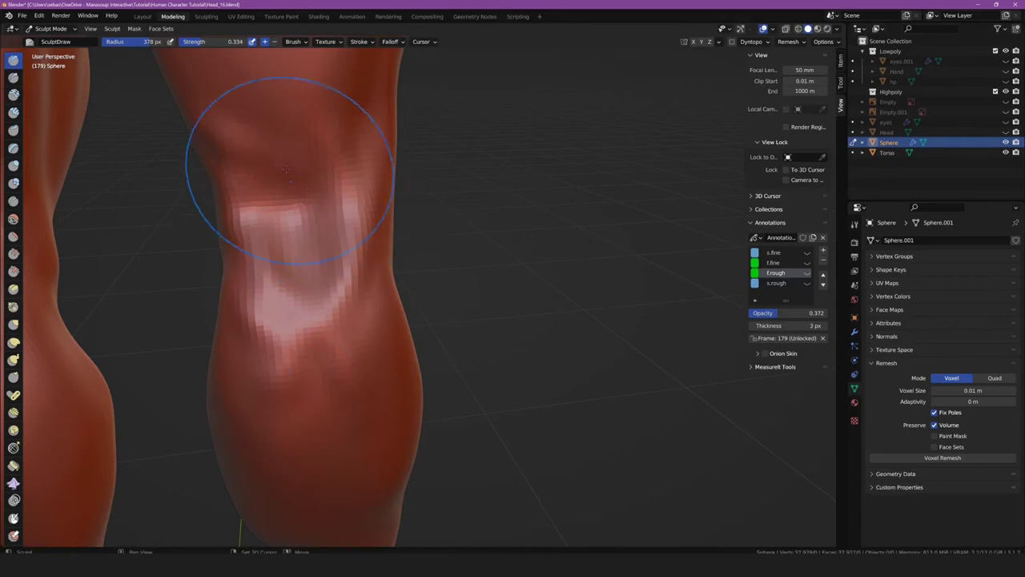
scroll(339, 321, down, 8)
scroll(339, 321, up, 6)
mouse_move(297, 390)
middle_down()
mouse_move(256, 424)
mouse_move(404, 342)
middle_up()
mouse_move(365, 296)
middle_down()
mouse_move(480, 297)
mouse_move(469, 298)
mouse_move(645, 324)
mouse_move(512, 289)
mouse_move(528, 265)
middle_up()
scroll(492, 297, up, 3)
middle_drag(244, 261, 503, 270)
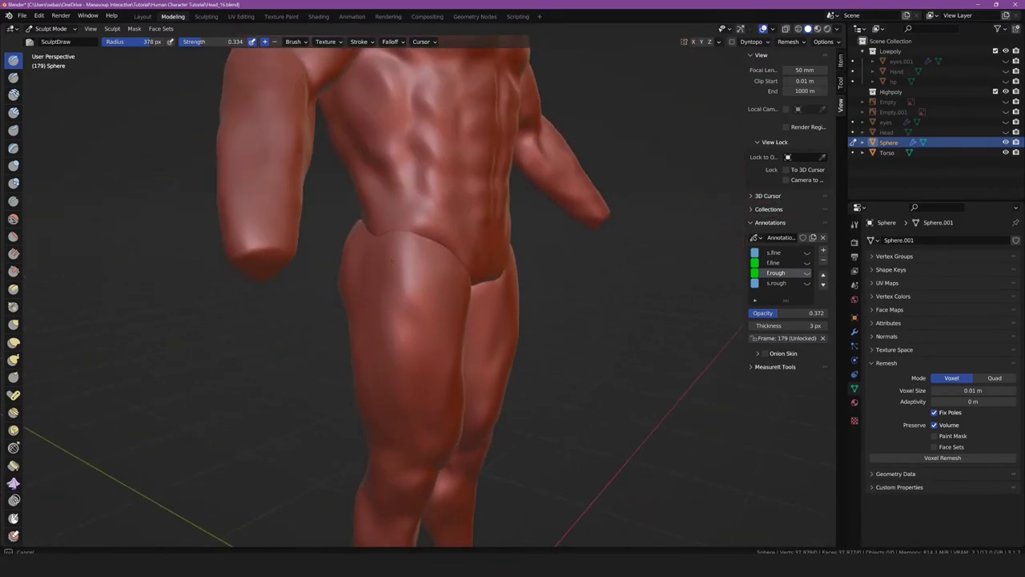
middle_drag(428, 279, 290, 289)
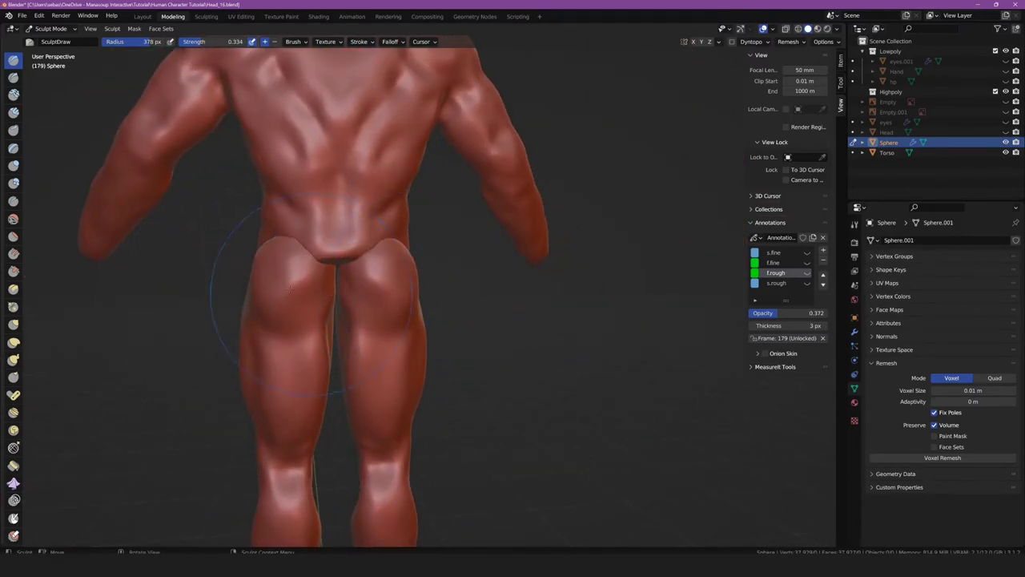
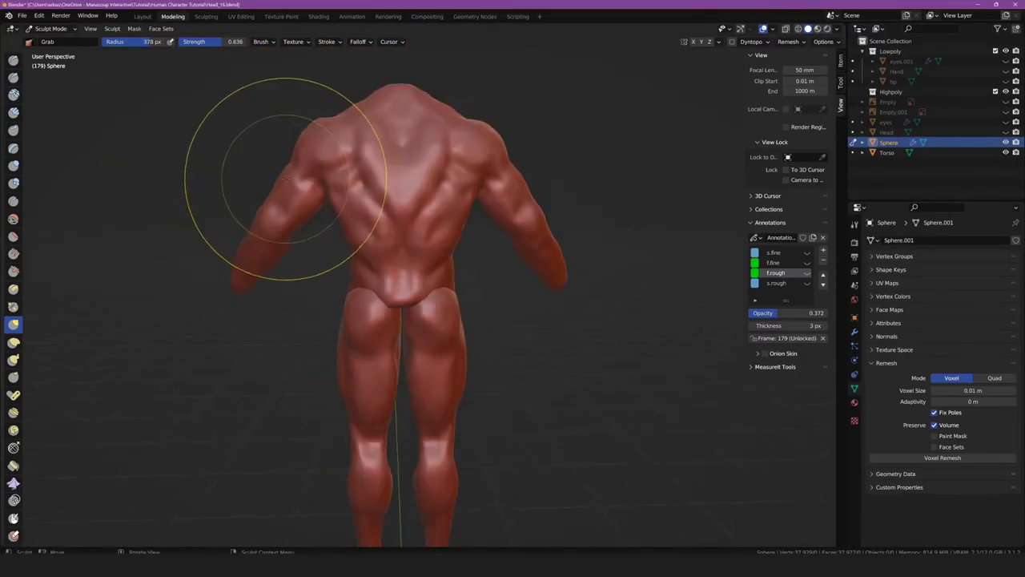
Select the Torso in Object Mode and view the figure from the back
scroll(286, 178, down, 2)
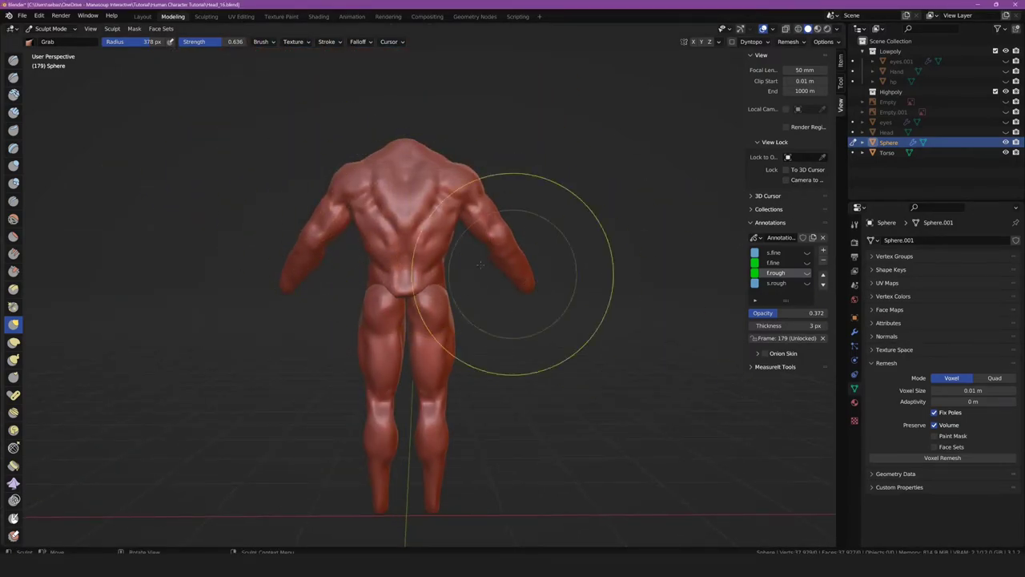
click(50, 28)
click(46, 33)
click(887, 152)
key(KP_1)
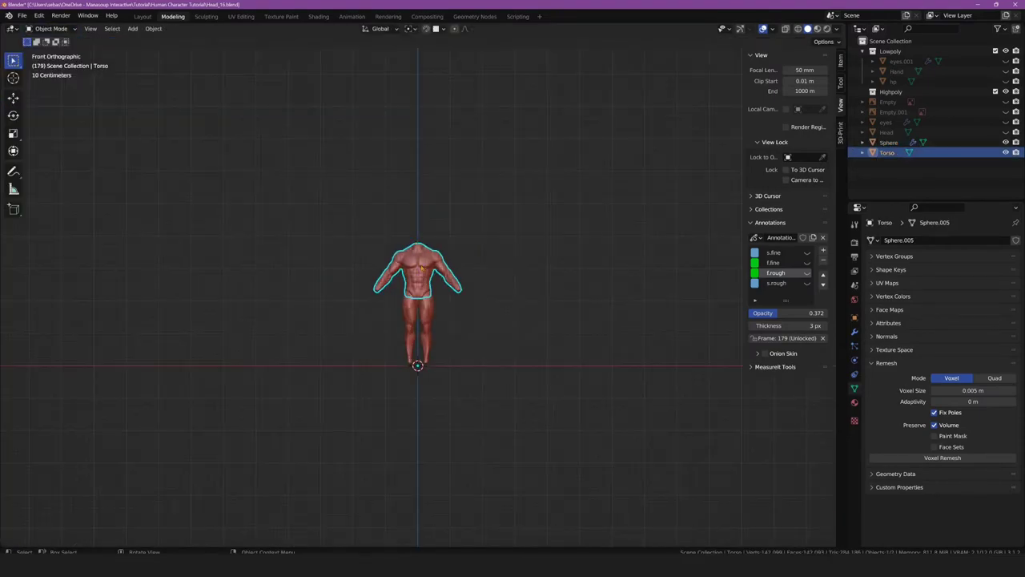
key(KP_Decimal)
key(ctrl+KP_1)
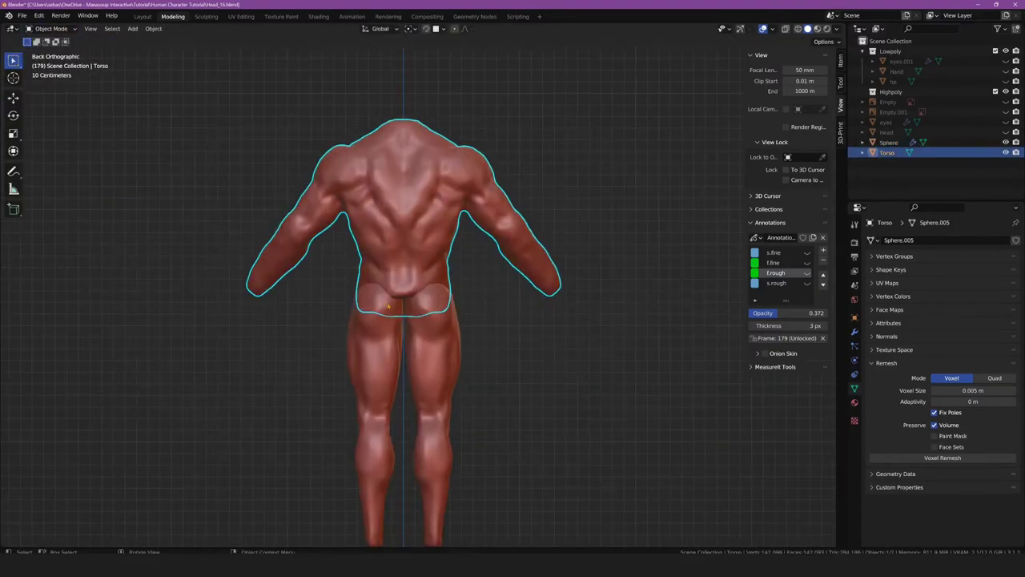
scroll(388, 305, up, 2)
In Sculpt Mode, grab the torso's crotch surface up and to the left
click(51, 30)
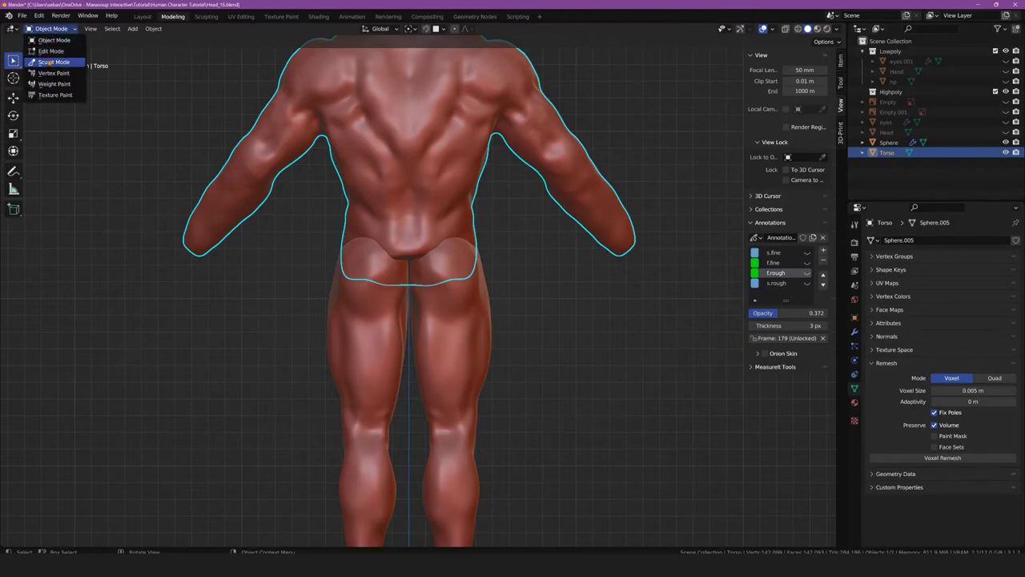
click(48, 55)
scroll(384, 229, up, 2)
scroll(385, 220, up, 2)
middle_drag(385, 219, 403, 244)
drag(402, 245, 363, 211)
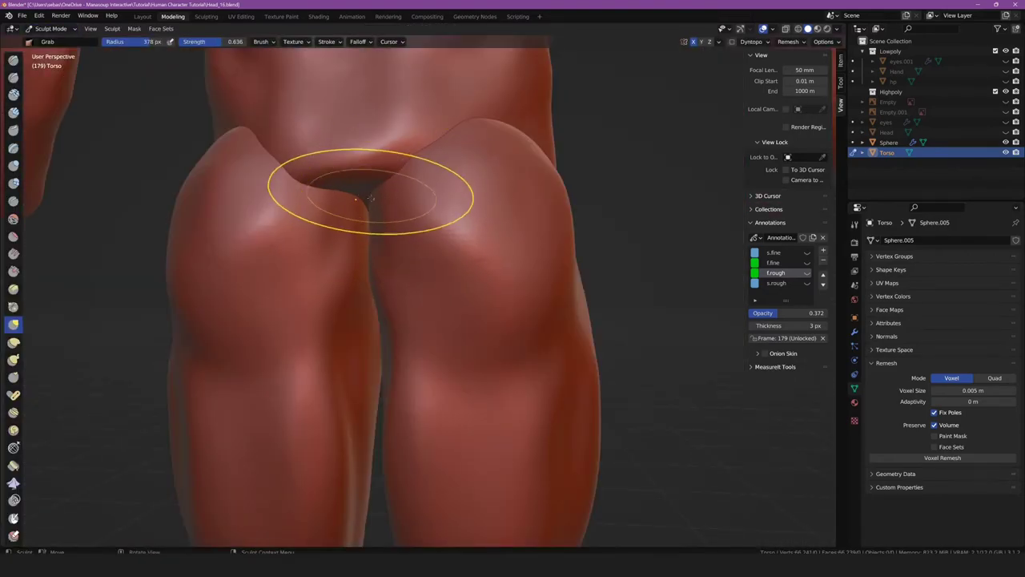
Orbit around to inspect the hip, legs and torso from side and back
middle_drag(363, 232, 260, 188)
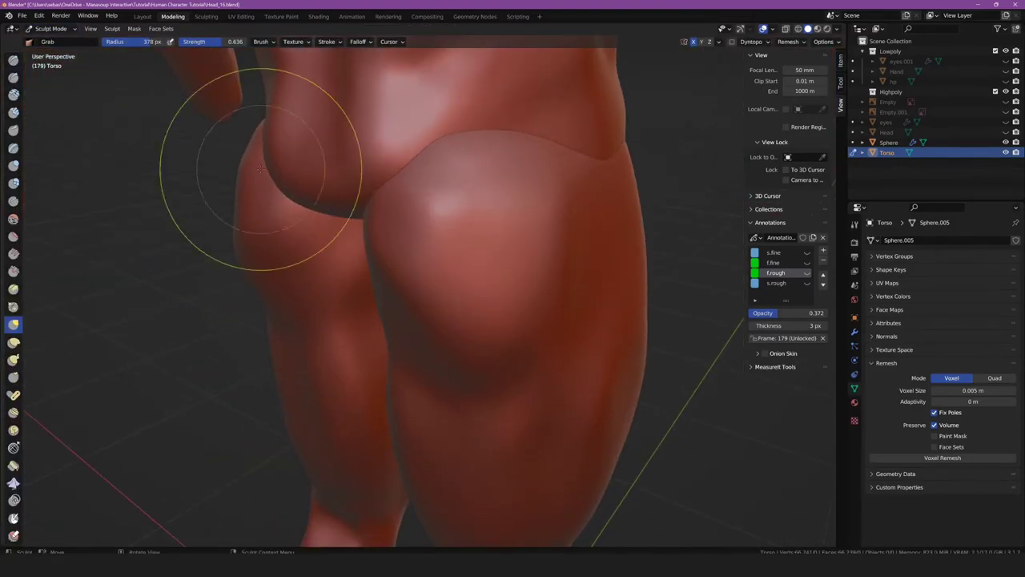
middle_drag(461, 172, 491, 175)
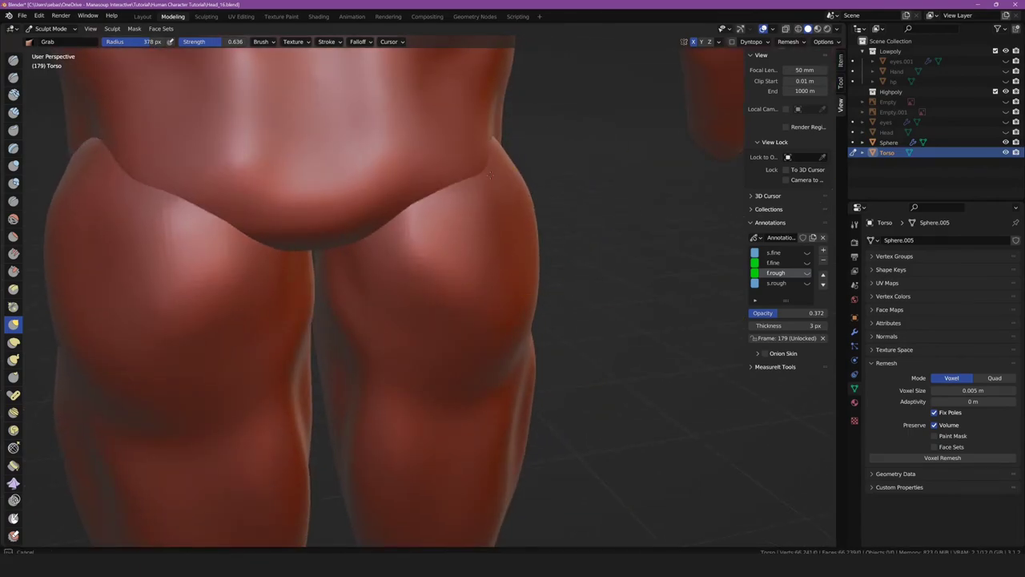
scroll(457, 126, down, 2)
alt+middle_drag(457, 126, 446, 262)
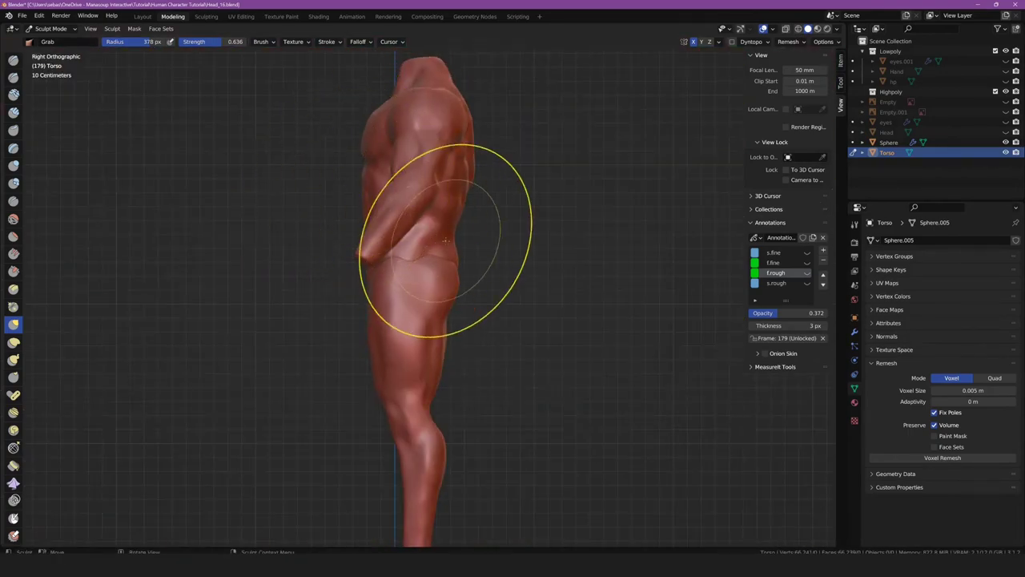
scroll(481, 217, up, 3)
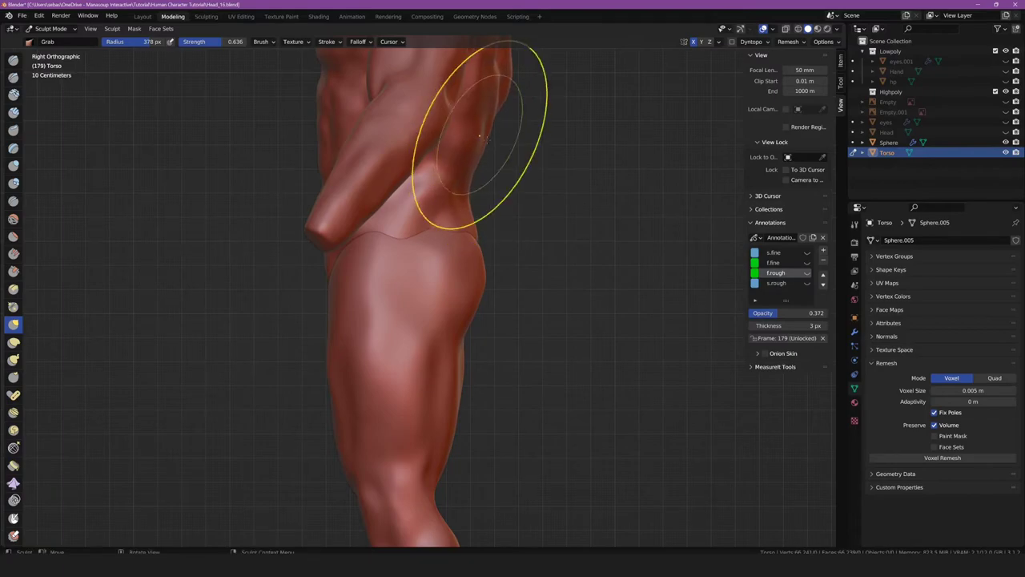
scroll(481, 137, down, 3)
scroll(458, 171, up, 3)
mouse_move(491, 237)
middle_down()
mouse_move(497, 200)
mouse_move(480, 289)
mouse_move(449, 245)
mouse_move(413, 239)
mouse_move(374, 343)
middle_up()
Snap to the front view, then orbit round to the figure's back
scroll(493, 216, down, 3)
scroll(492, 209, up, 3)
scroll(506, 203, down, 3)
scroll(475, 305, up, 3)
scroll(413, 239, up, 2)
scroll(391, 454, down, 4)
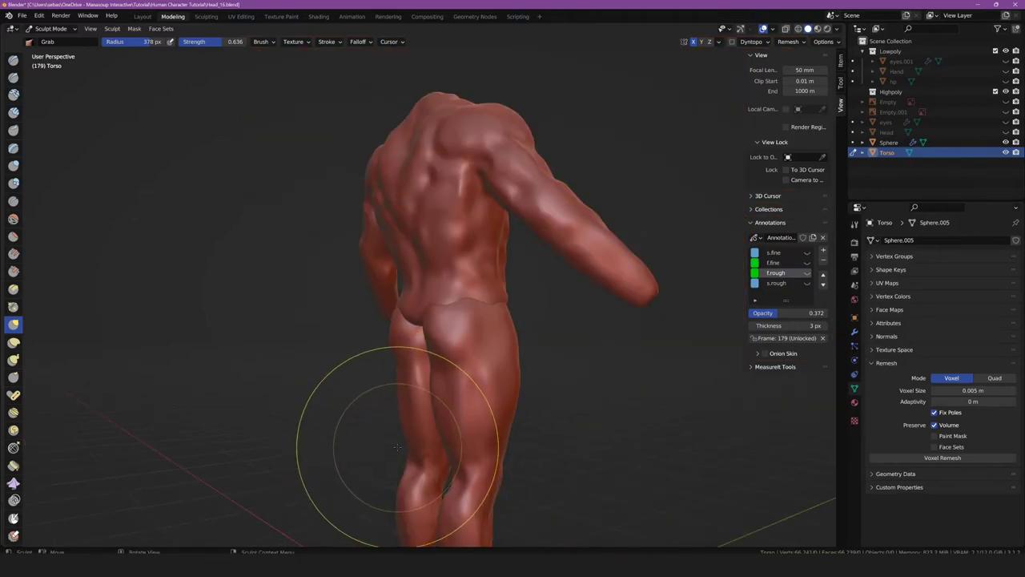
key(KP_1)
middle_drag(382, 457, 498, 343)
scroll(498, 343, up, 2)
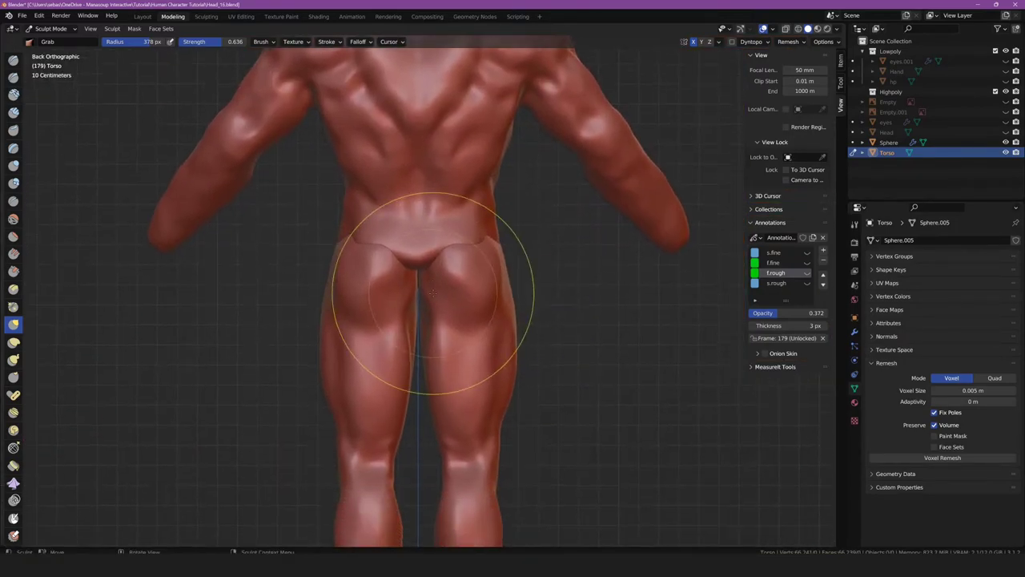
scroll(434, 320, up, 2)
Select the Sphere hip piece and switch it to Sculpt Mode
click(51, 28)
click(53, 40)
click(50, 28)
click(53, 62)
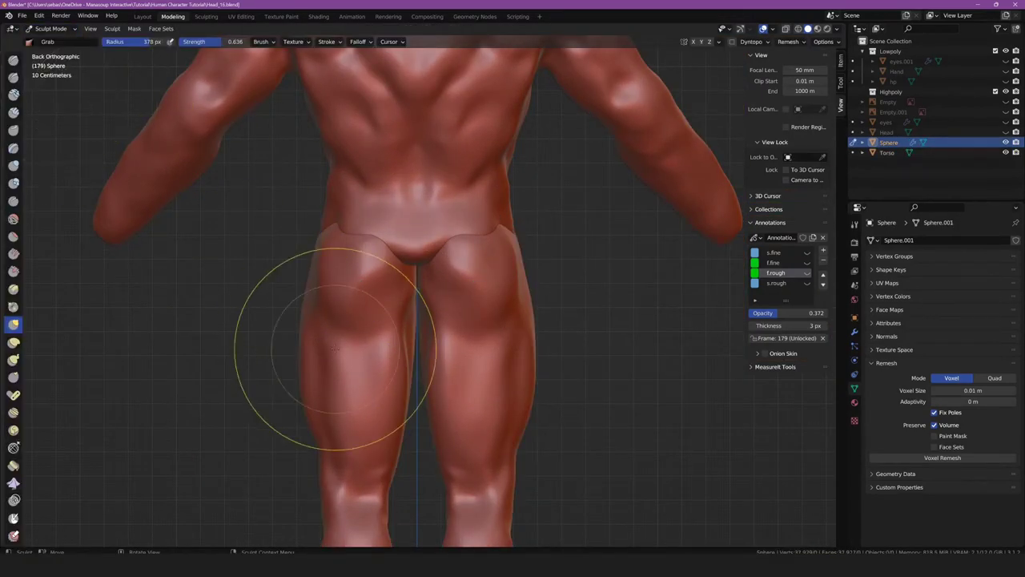
scroll(386, 325, up, 2)
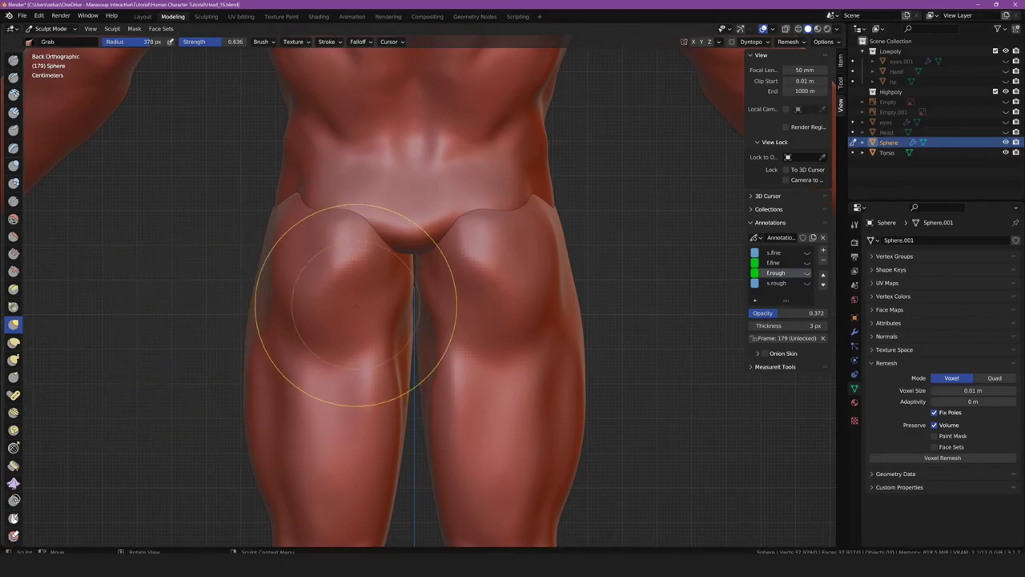
Orbit around the hips and grab the hip surface up and to the left
middle_drag(445, 305, 458, 304)
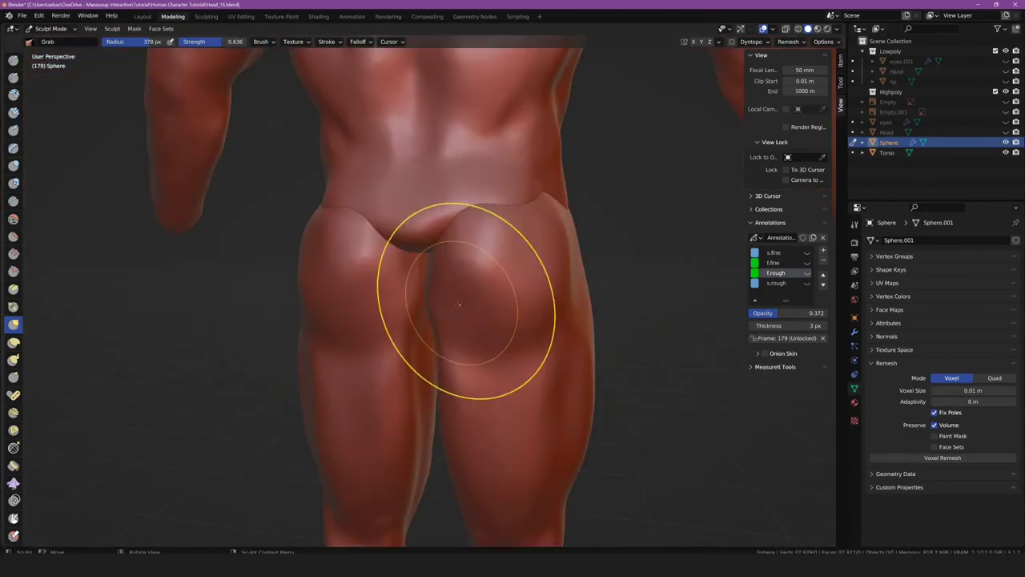
mouse_move(428, 257)
middle_down()
mouse_move(421, 244)
mouse_move(446, 298)
middle_up()
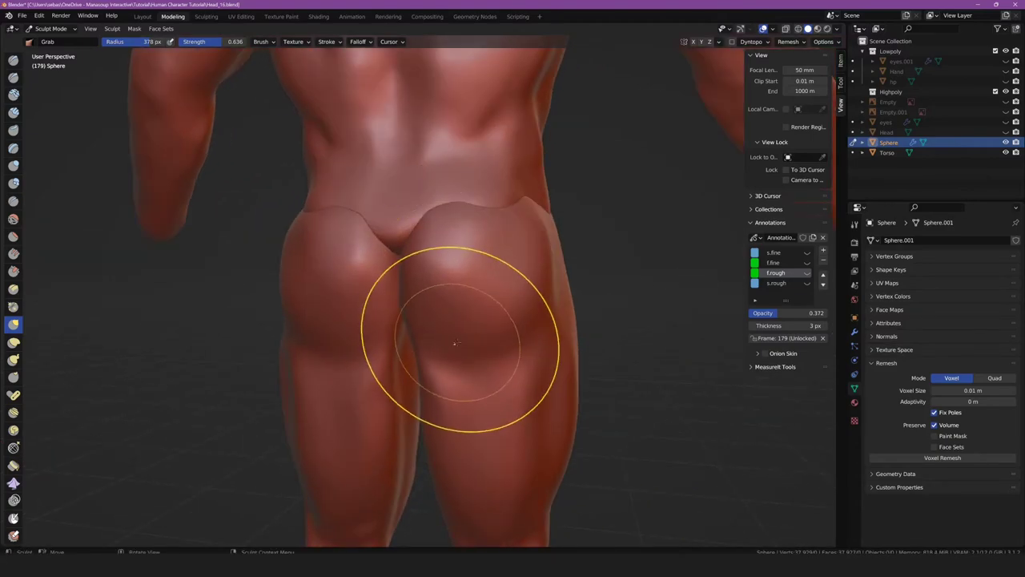
middle_drag(547, 345, 505, 341)
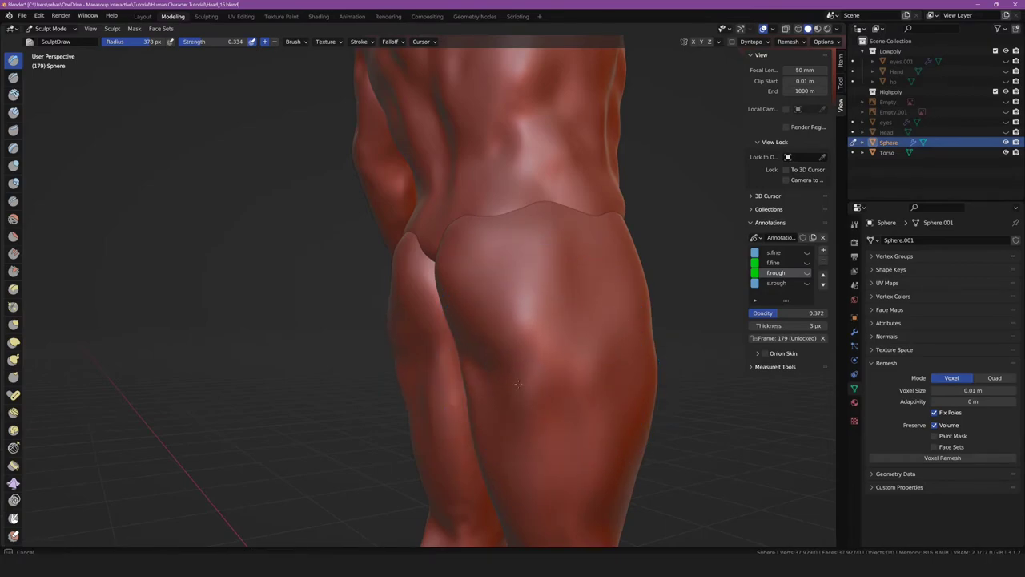
mouse_move(518, 384)
middle_down()
mouse_move(528, 362)
mouse_move(515, 372)
middle_up()
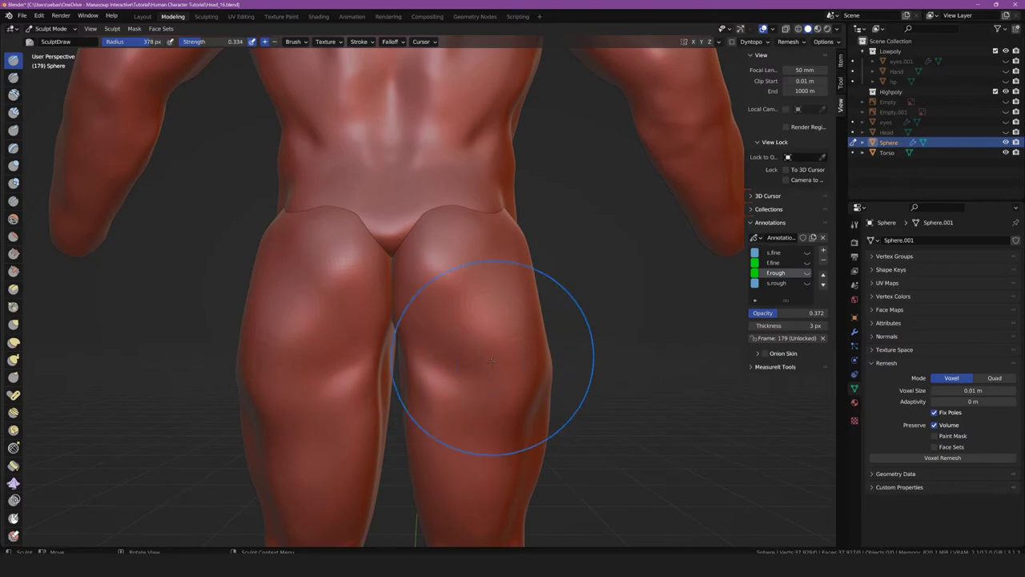
middle_drag(512, 385, 508, 409)
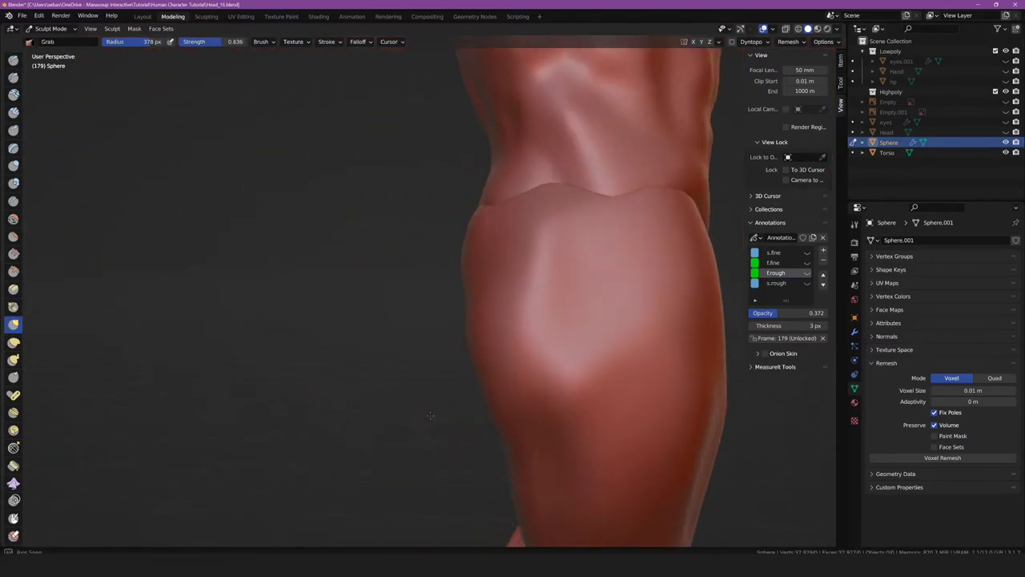
drag(504, 380, 483, 350)
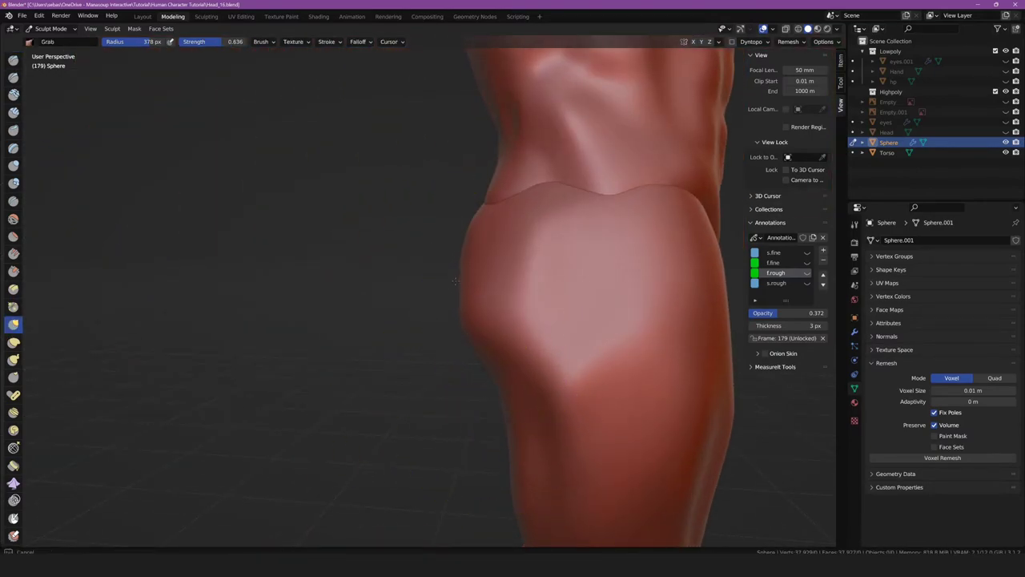
From a straight back view, lift the right glute upward with the Grab brush
middle_drag(500, 377, 552, 353)
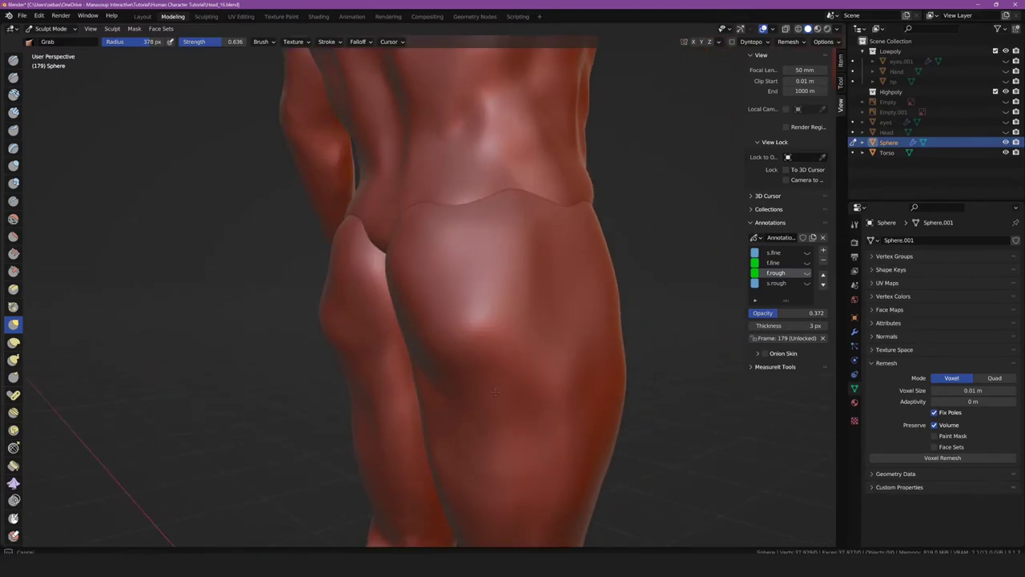
middle_drag(488, 384, 549, 384)
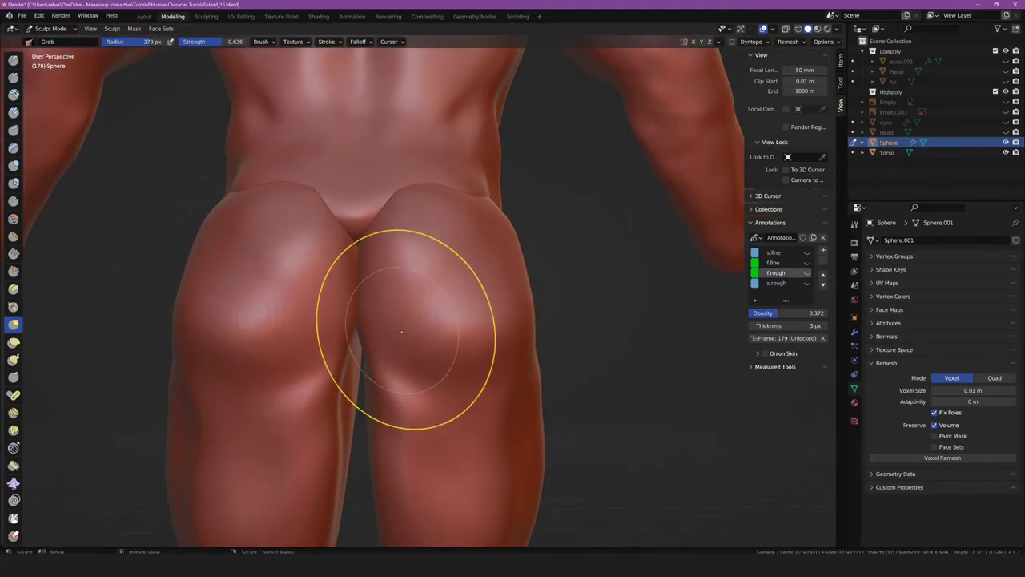
drag(401, 330, 393, 264)
mouse_move(394, 264)
middle_down()
mouse_move(453, 274)
mouse_move(395, 312)
mouse_move(366, 263)
middle_up()
scroll(454, 274, down, 3)
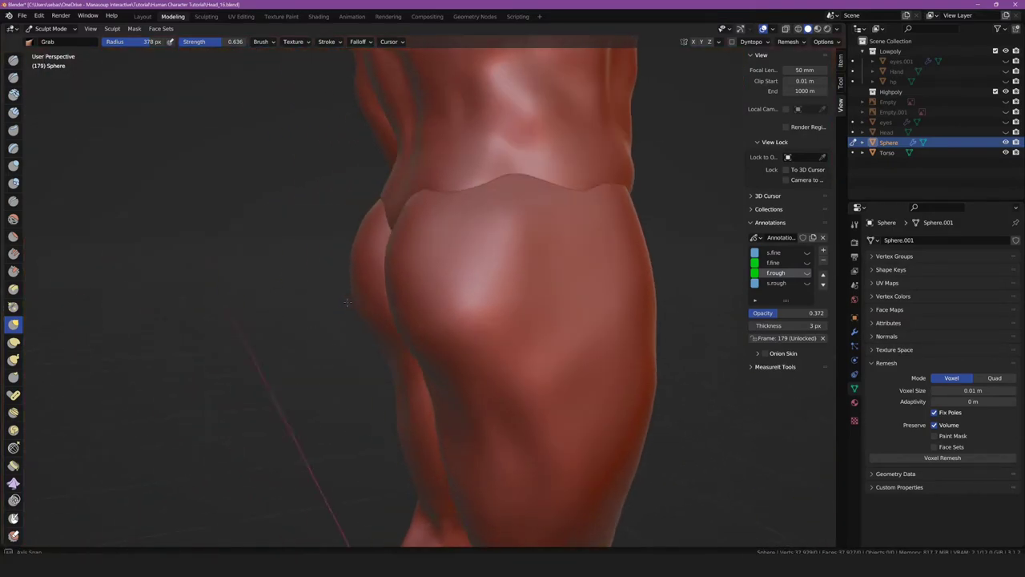
scroll(366, 263, down, 5)
scroll(591, 385, up, 5)
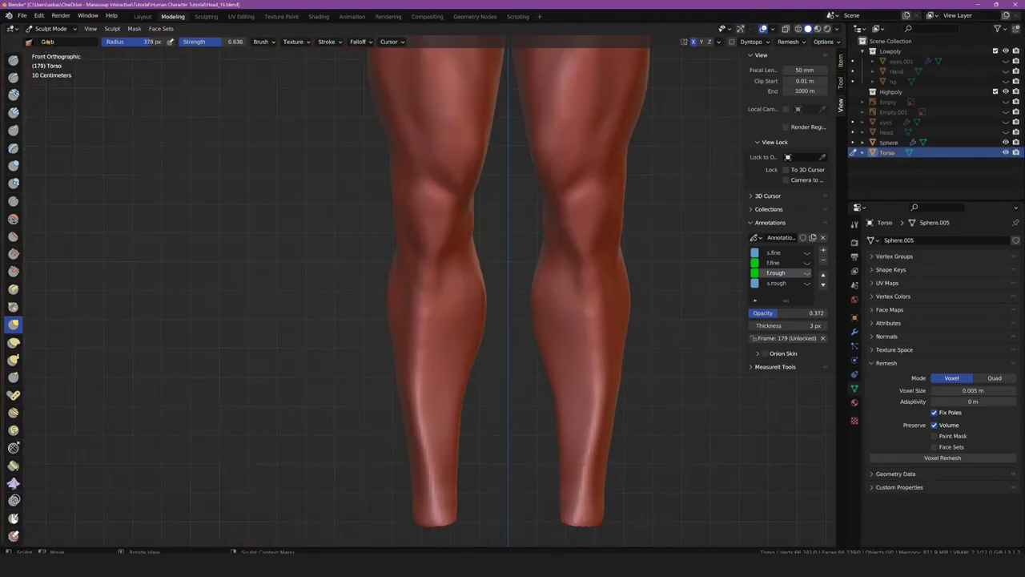
Reselect the Sphere hip piece and return it to Sculpt Mode
key(ctrl+Tab)
click(888, 142)
click(50, 28)
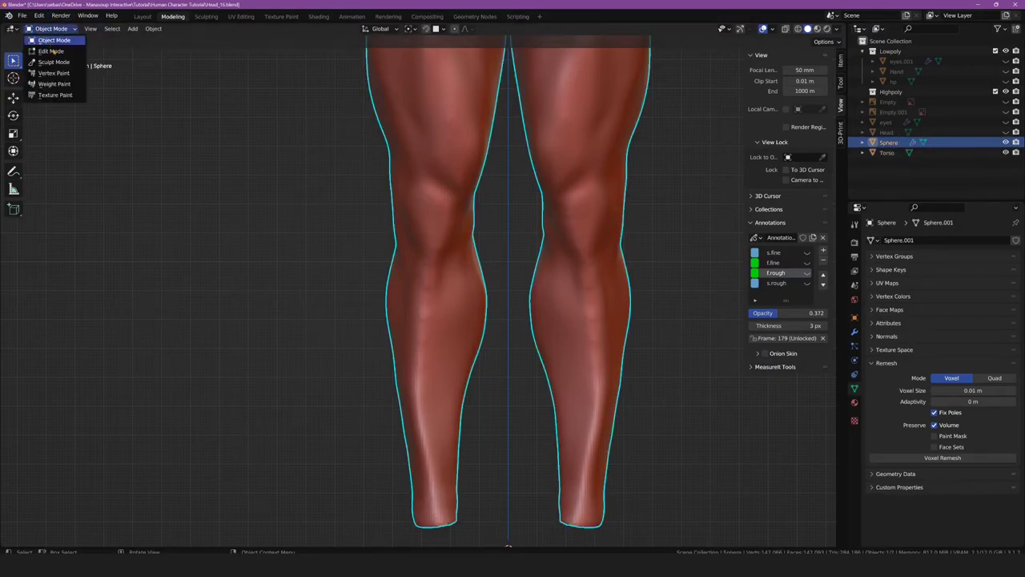
click(49, 66)
Nudge the left calf's outline inward and shrink the Grab radius to 271 px
drag(427, 399, 424, 398)
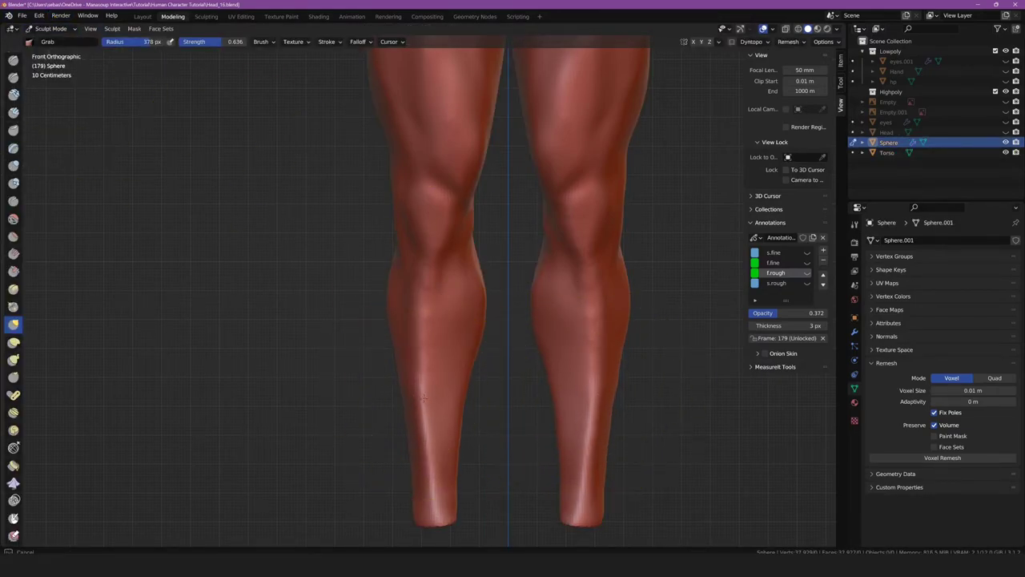
key(f)
click(408, 460)
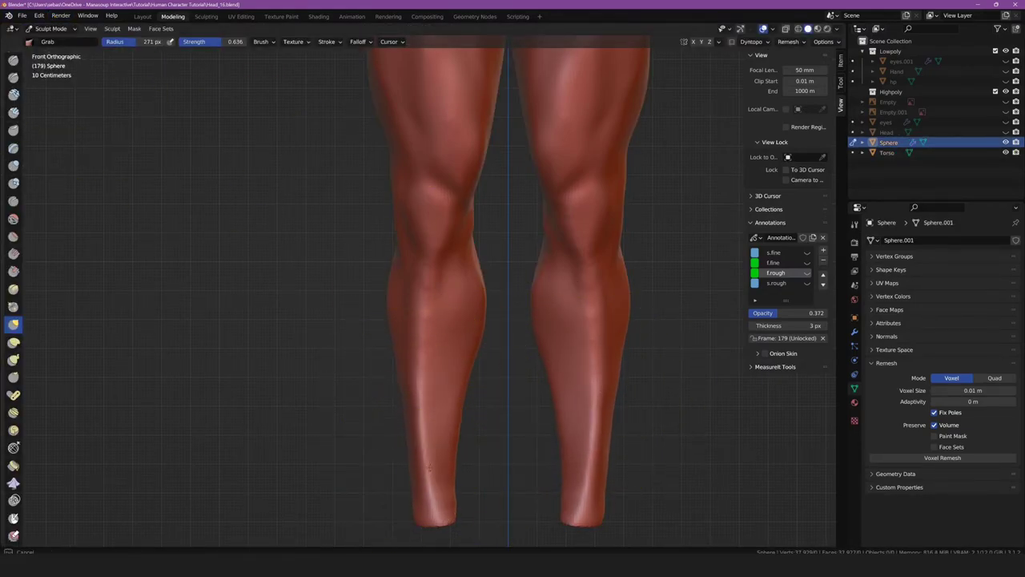
scroll(499, 389, down, 5)
scroll(521, 332, down, 4)
scroll(554, 309, up, 1)
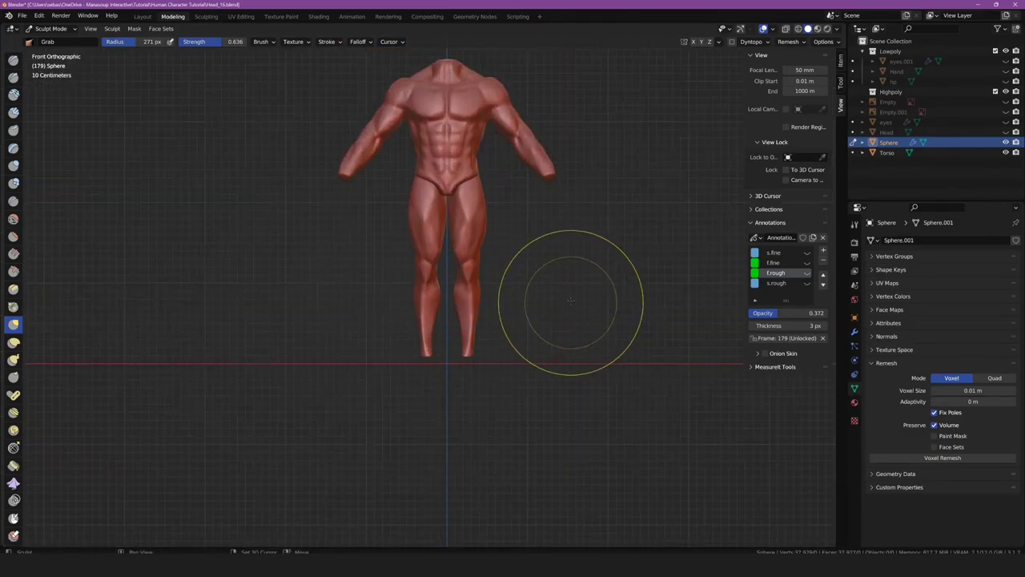
scroll(550, 327, up, 1)
Orbit to a right side view of the body, then return to Object Mode
middle_drag(550, 328, 195, 328)
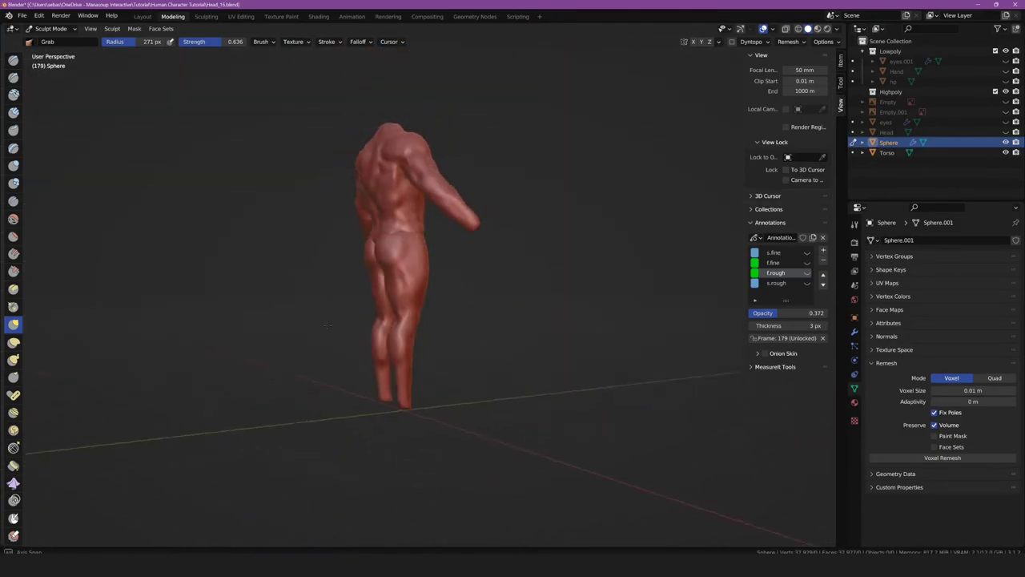
scroll(275, 320, up, 3)
mouse_move(275, 321)
middle_down()
mouse_move(229, 332)
mouse_move(451, 344)
mouse_move(263, 373)
middle_up()
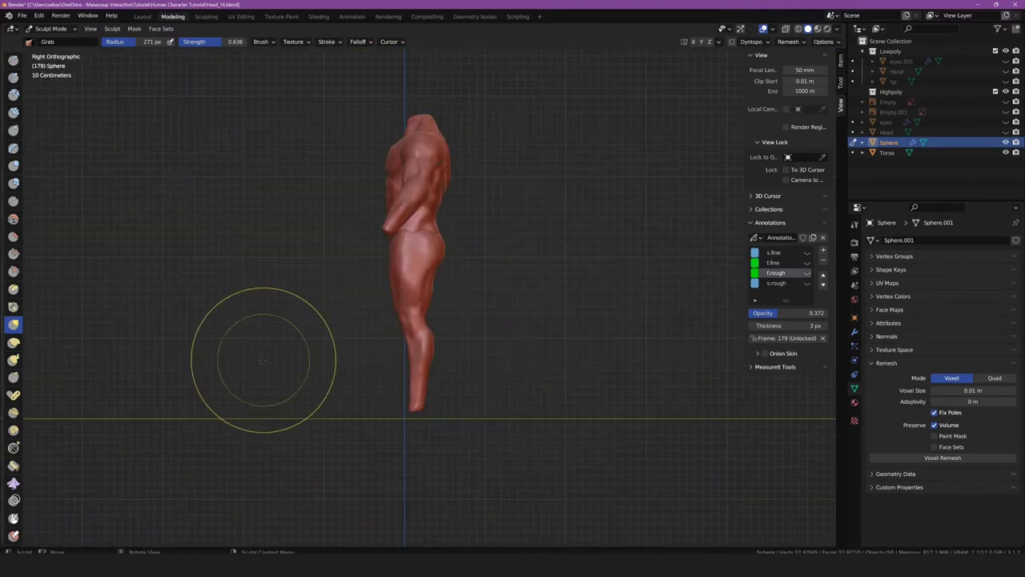
middle_drag(293, 334, 259, 334)
scroll(258, 334, up, 3)
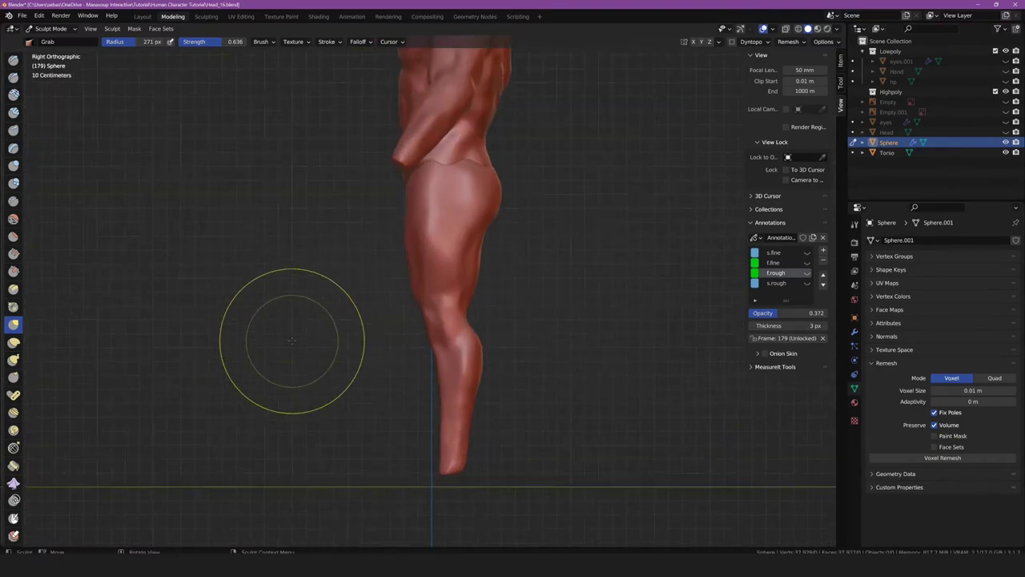
scroll(276, 403, up, 2)
scroll(277, 403, down, 2)
key(ctrl+Tab)
middle_drag(230, 366, 384, 304)
Select the hip piece and put it back in Sculpt Mode
click(377, 309)
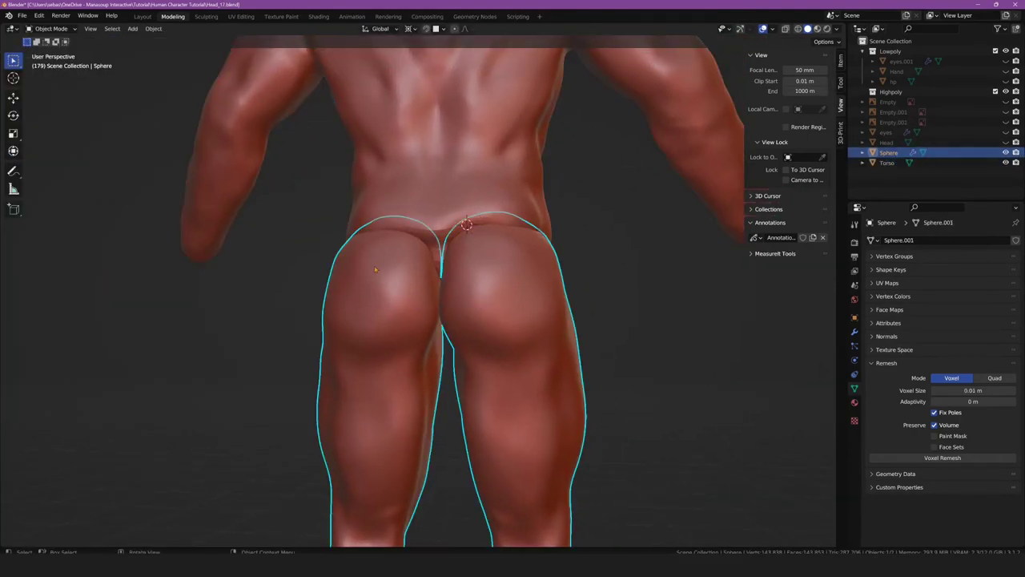
scroll(393, 274, up, 4)
scroll(393, 274, down, 4)
click(50, 28)
click(48, 63)
scroll(453, 299, up, 4)
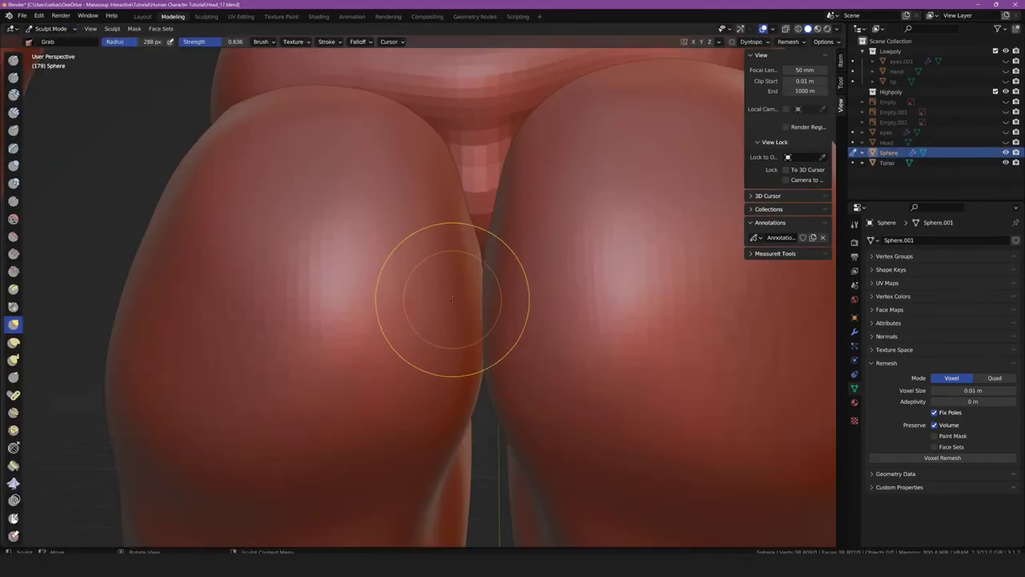
Set the Grab radius to 500 px and pull the inner-thigh crease apart
drag(442, 299, 507, 297)
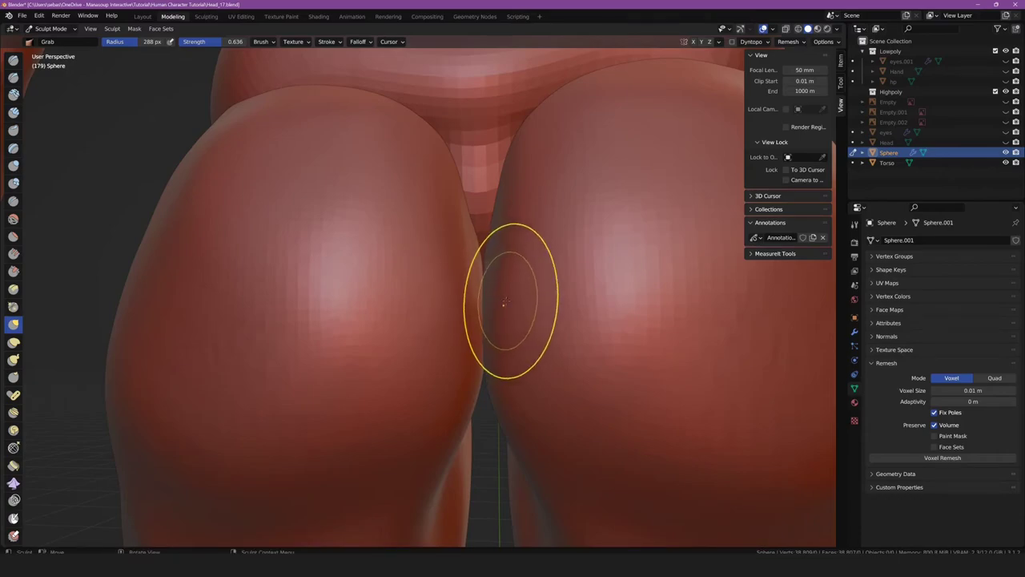
key(f)
click(561, 301)
scroll(497, 289, up, 2)
scroll(495, 266, down, 1)
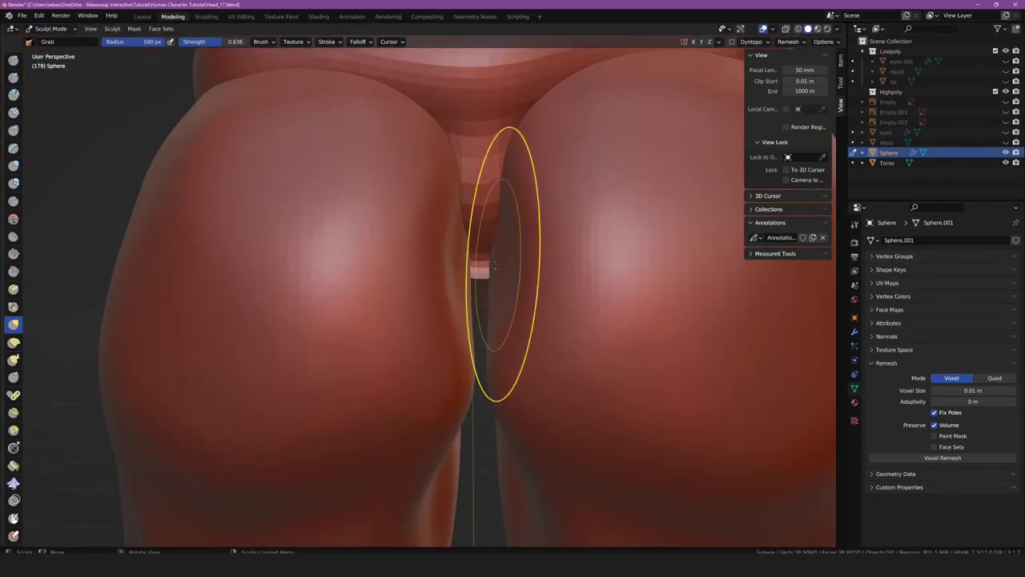
drag(495, 266, 519, 338)
scroll(541, 197, down, 1)
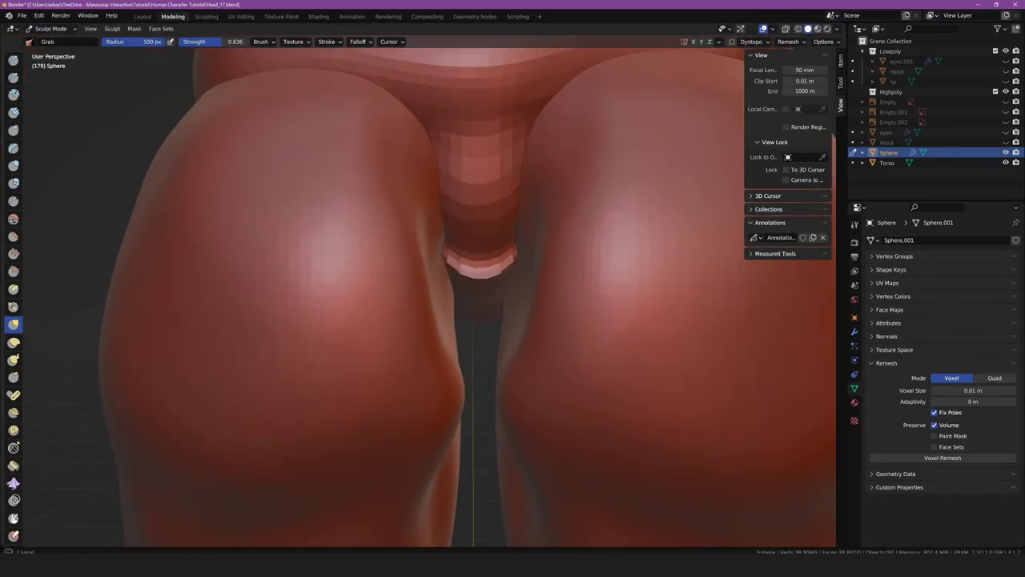
scroll(497, 232, down, 4)
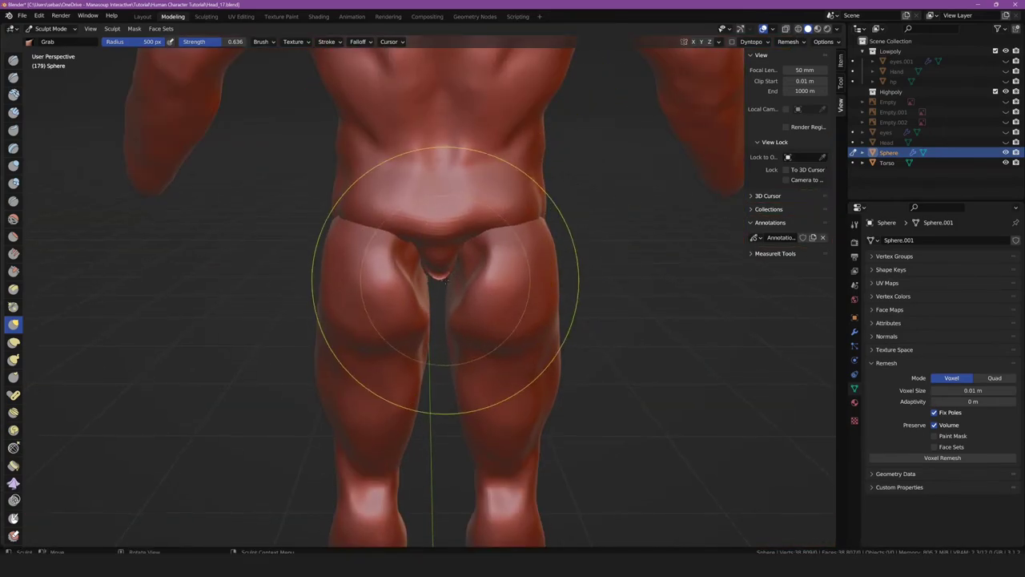
scroll(407, 250, up, 3)
scroll(570, 189, up, 2)
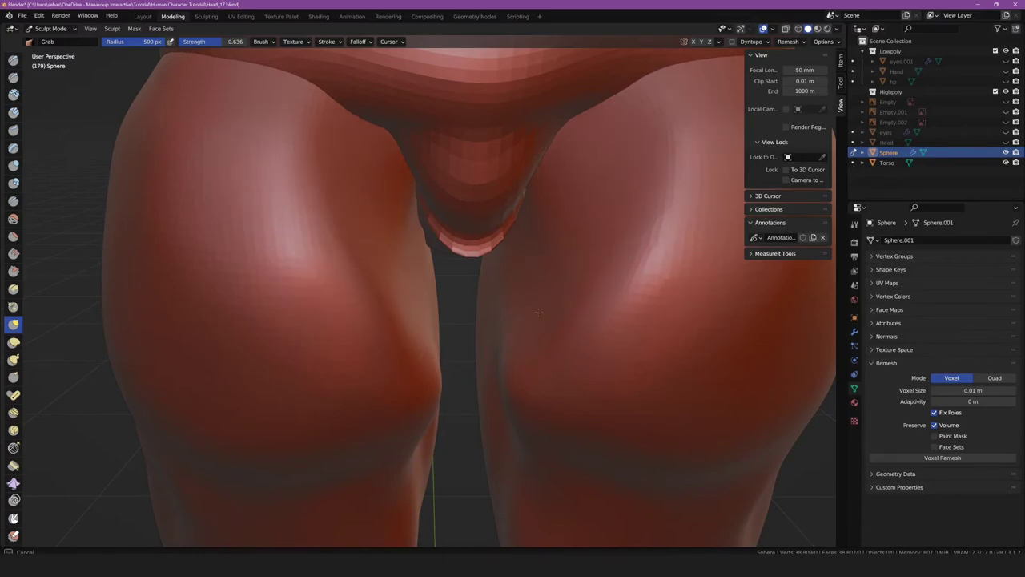
Switch to Object Mode and select the Torso
click(50, 28)
click(50, 39)
click(264, 200)
Sculpt the Torso, pulling its crotch down between the thighs with the Grab brush
click(51, 28)
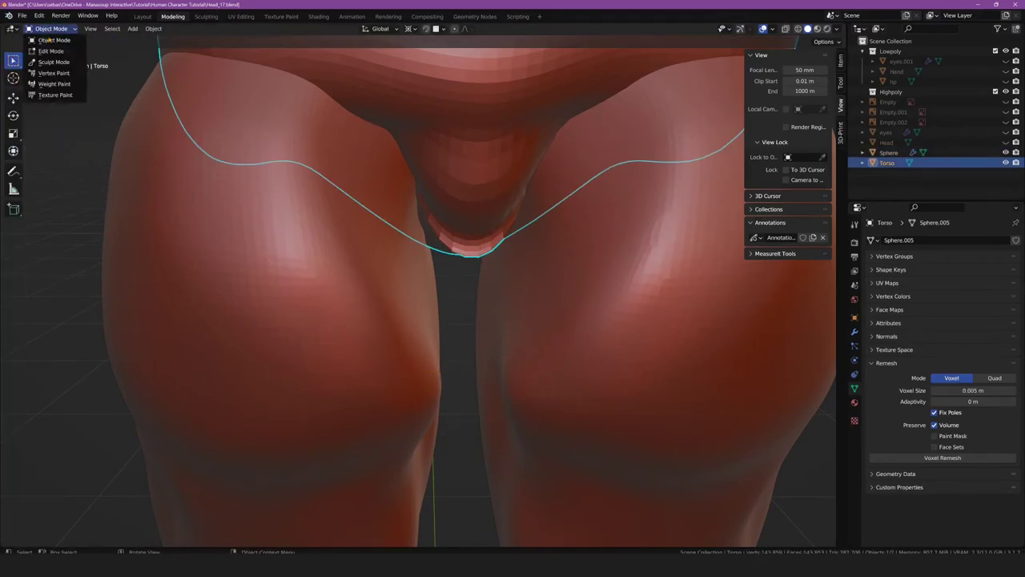
click(50, 62)
key(f)
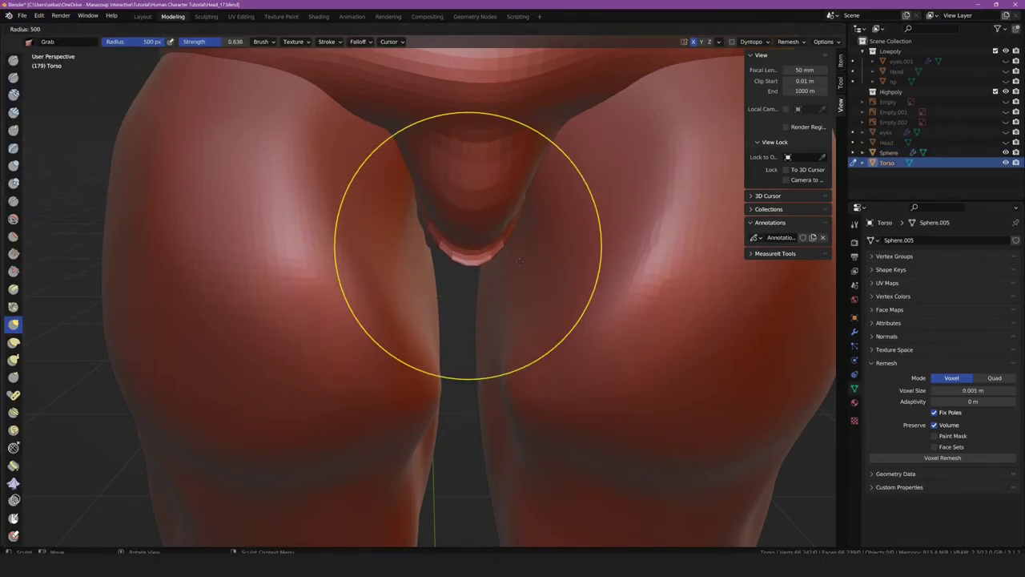
scroll(561, 270, down, 4)
scroll(561, 270, up, 4)
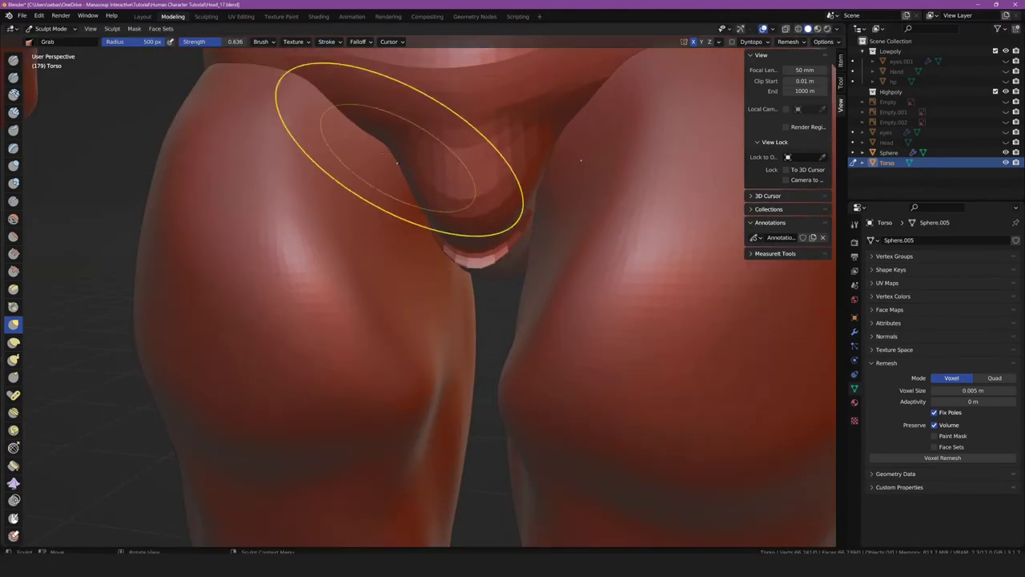
drag(373, 158, 357, 229)
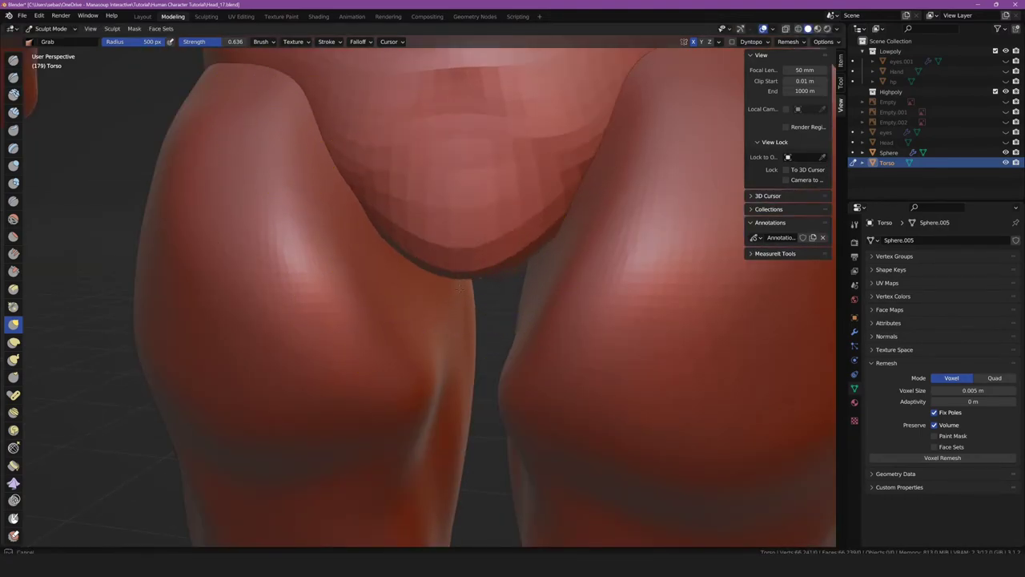
scroll(423, 263, down, 4)
scroll(458, 229, up, 4)
Drag the pelvis mesh further down over the hips, then inspect them from behind and side
mouse_move(457, 229)
middle_down()
mouse_move(457, 149)
mouse_move(513, 117)
mouse_move(269, 216)
middle_up()
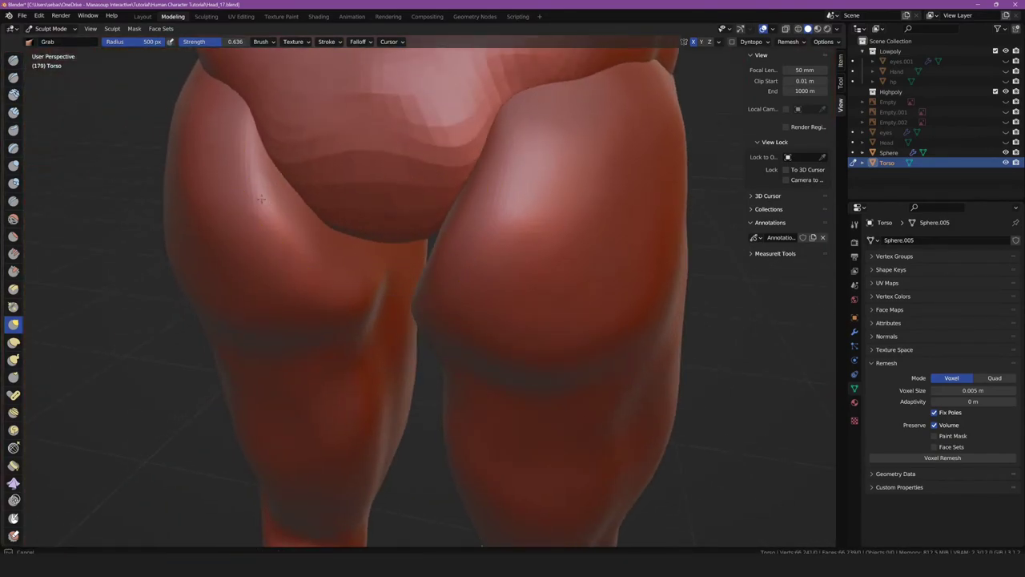
drag(269, 216, 281, 278)
scroll(331, 210, down, 5)
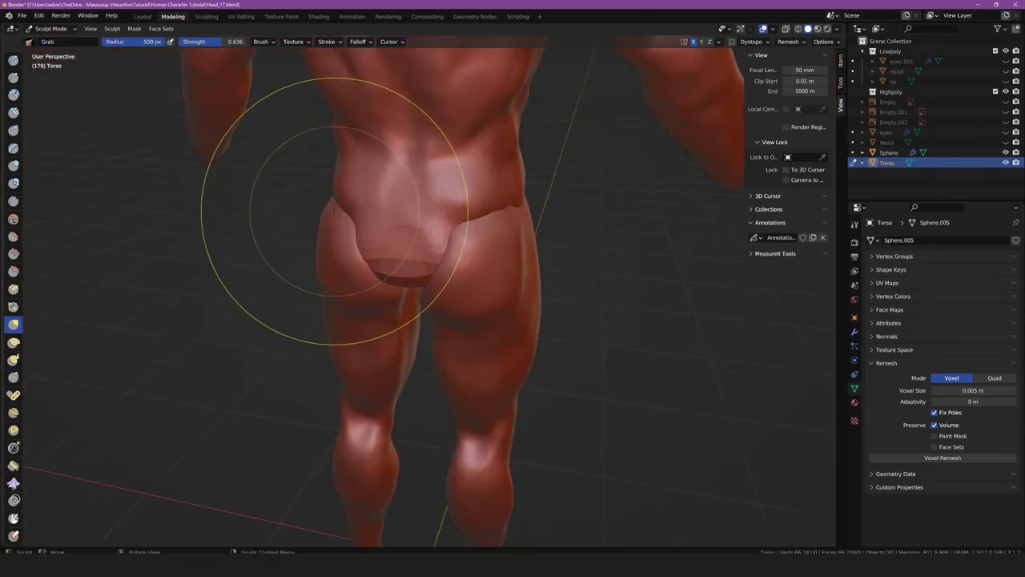
scroll(418, 296, up, 5)
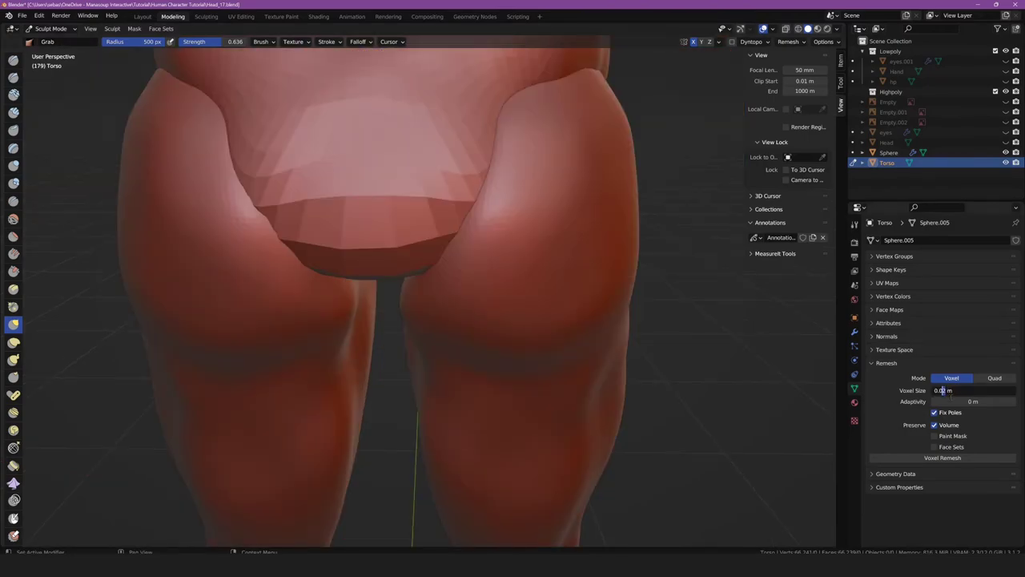
scroll(481, 281, down, 5)
scroll(377, 241, up, 4)
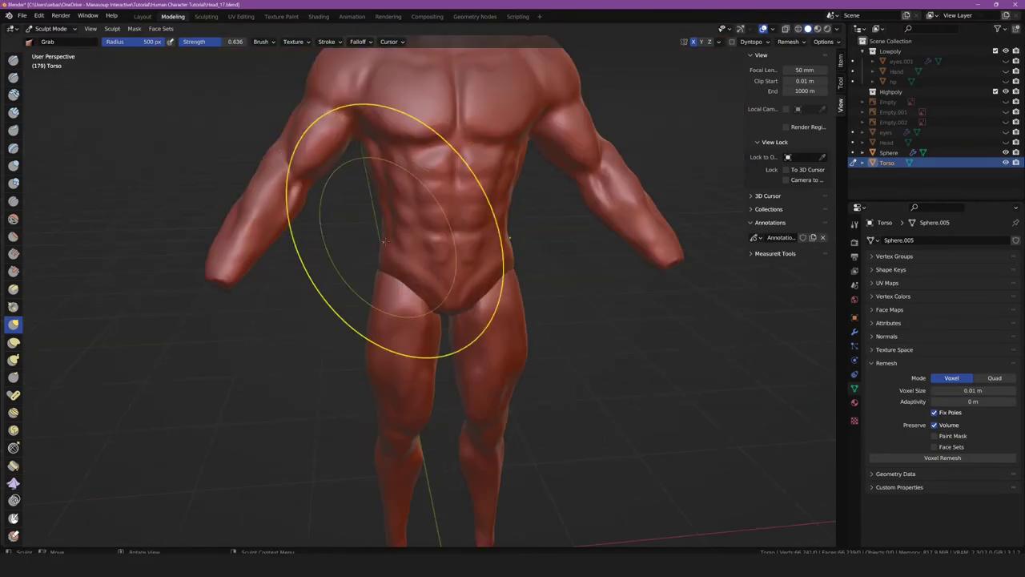
scroll(748, 374, up, 2)
mouse_move(513, 304)
middle_down()
mouse_move(345, 280)
mouse_move(348, 321)
mouse_move(427, 256)
mouse_move(459, 192)
middle_up()
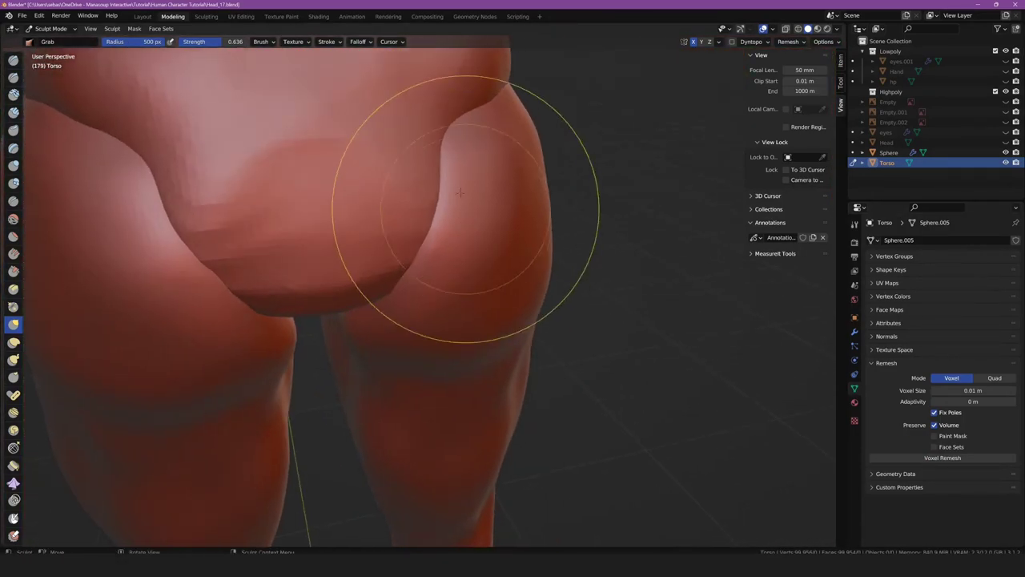
mouse_move(368, 236)
middle_down()
mouse_move(453, 278)
mouse_move(433, 282)
middle_up()
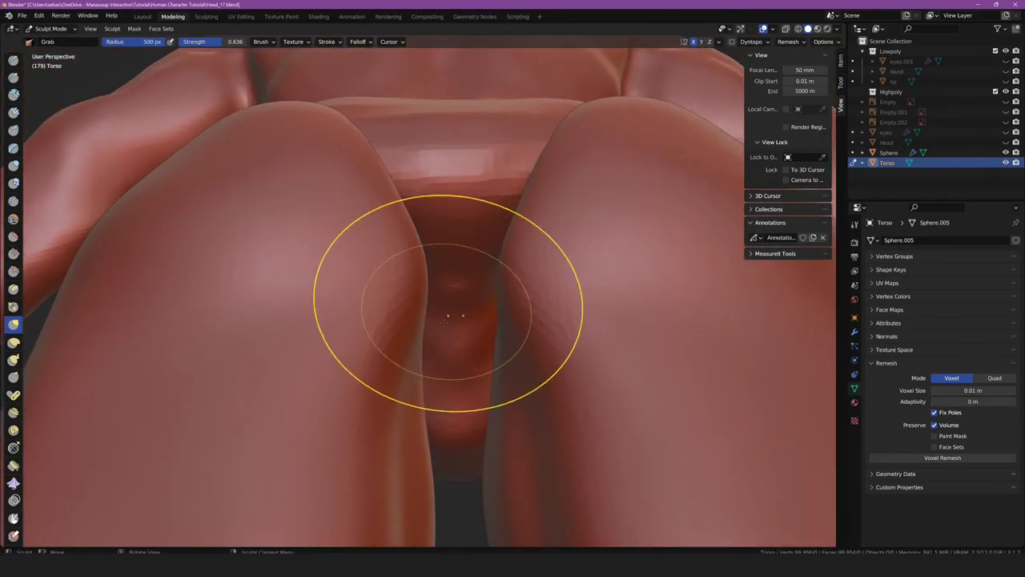
middle_drag(446, 318, 400, 377)
key(bracketleft)
key(bracketleft)
key(bracketleft)
scroll(439, 269, down, 5)
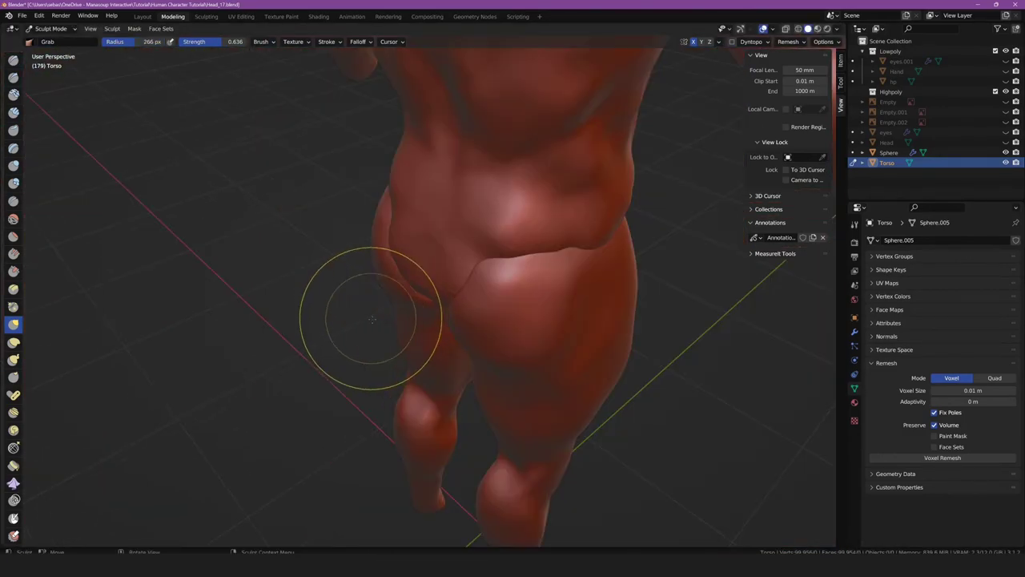
scroll(406, 327, up, 3)
scroll(435, 206, down, 2)
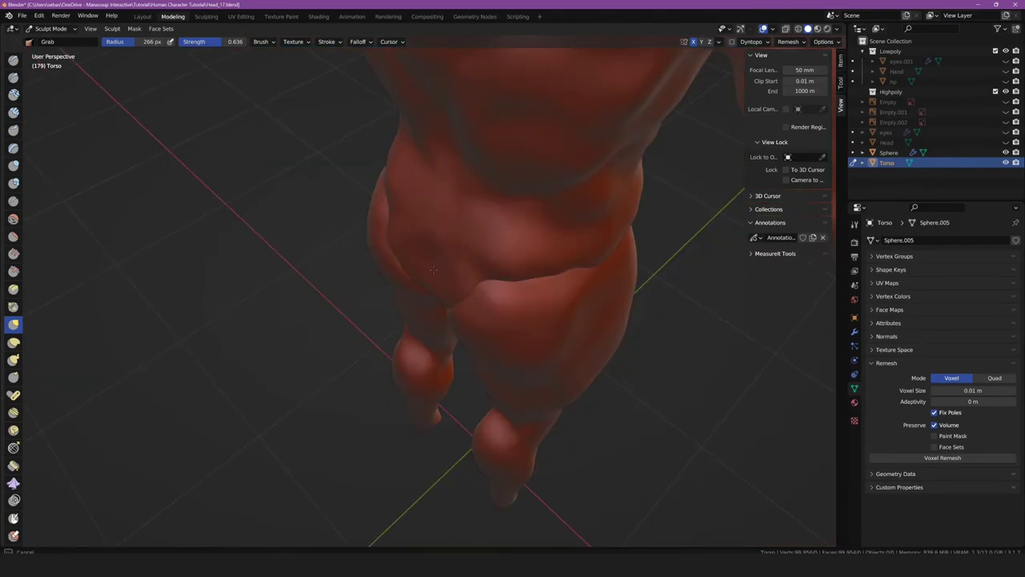
mouse_move(409, 282)
middle_down()
mouse_move(412, 366)
mouse_move(356, 338)
mouse_move(395, 300)
mouse_move(383, 269)
mouse_move(590, 239)
mouse_move(423, 204)
middle_up()
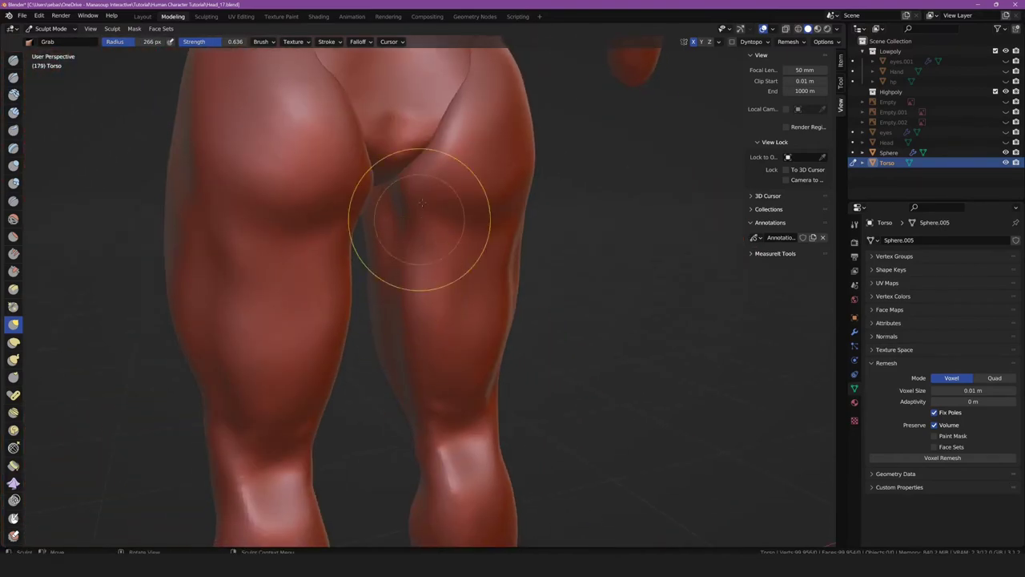
mouse_move(373, 172)
middle_down()
mouse_move(435, 149)
mouse_move(452, 118)
mouse_move(434, 139)
mouse_move(259, 223)
middle_up()
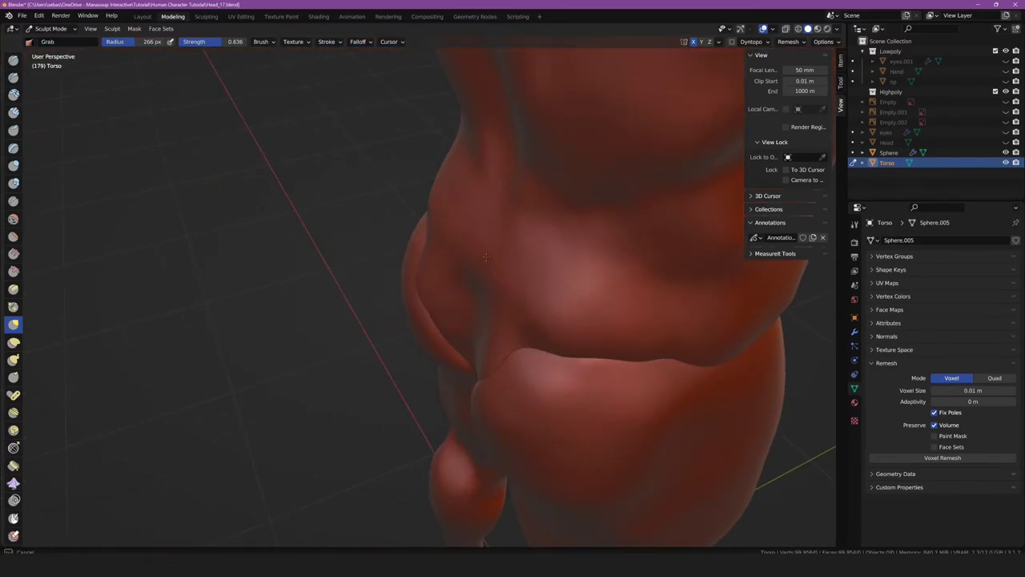
mouse_move(487, 262)
middle_down()
mouse_move(517, 366)
mouse_move(546, 352)
middle_up()
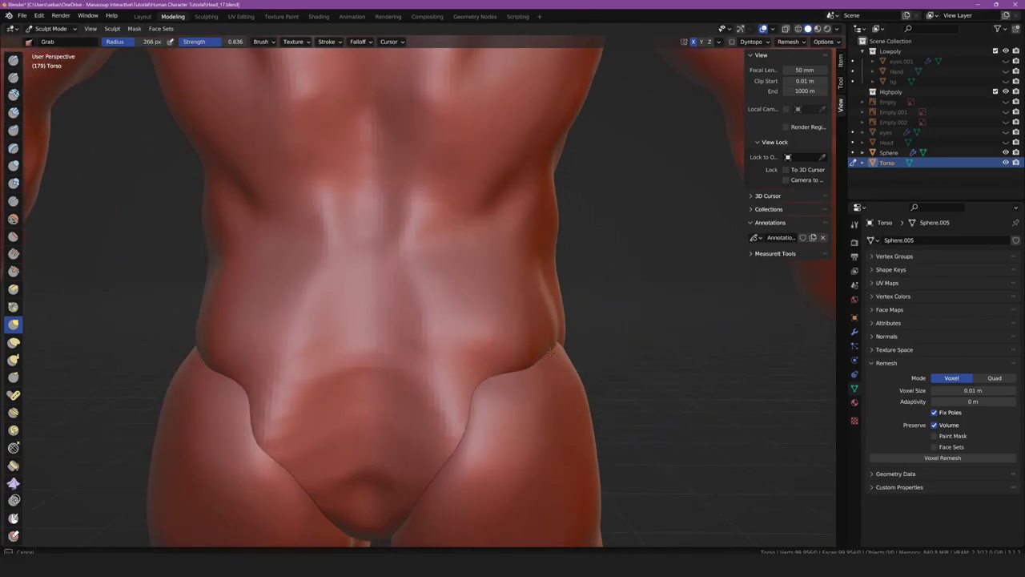
scroll(430, 339, down, 6)
mouse_move(430, 339)
middle_down()
mouse_move(553, 359)
mouse_move(422, 393)
mouse_move(412, 416)
mouse_move(404, 382)
mouse_move(385, 368)
mouse_move(410, 279)
mouse_move(401, 305)
mouse_move(329, 301)
middle_up()
scroll(552, 359, up, 5)
scroll(448, 412, up, 5)
scroll(412, 417, up, 4)
scroll(366, 366, down, 10)
scroll(400, 304, up, 3)
In Object Mode, select the Sphere leg mesh and apply its Mirror modifier
key(ctrl+Tab)
key(alt+a)
click(380, 323)
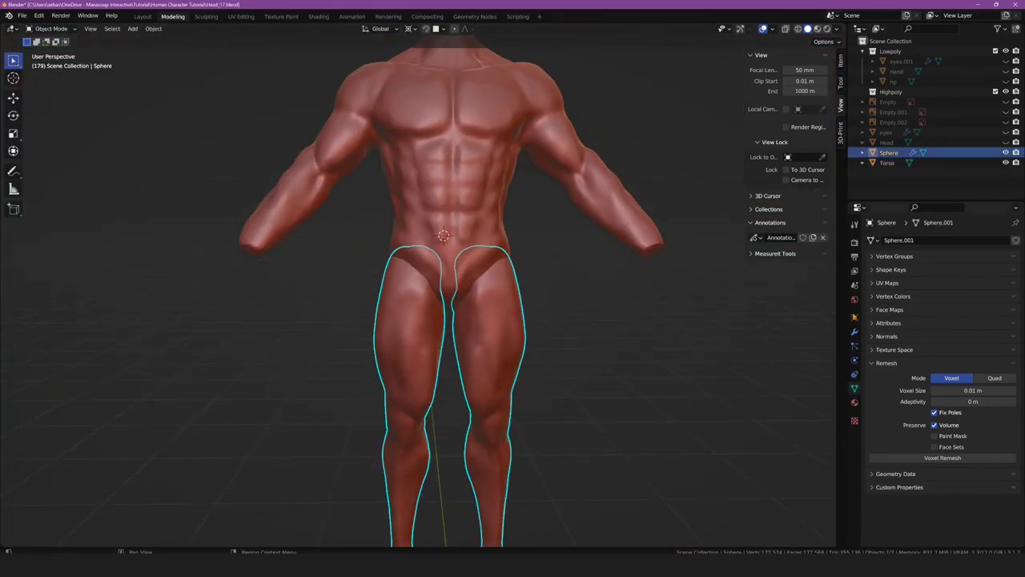
click(854, 331)
click(993, 257)
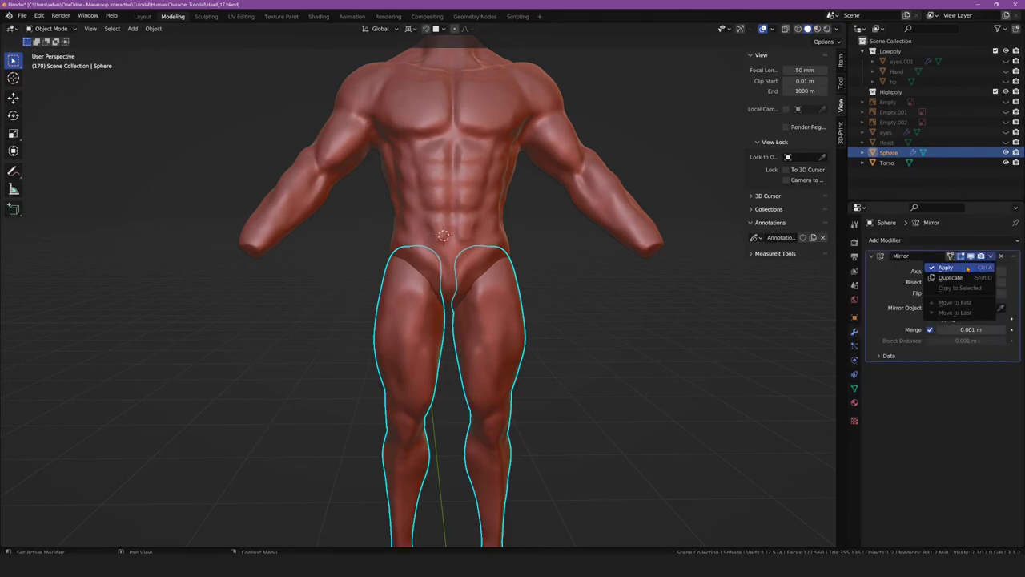
click(968, 269)
In Edit Mode, select one leg's linked geometry and separate it into its own object
key(Tab)
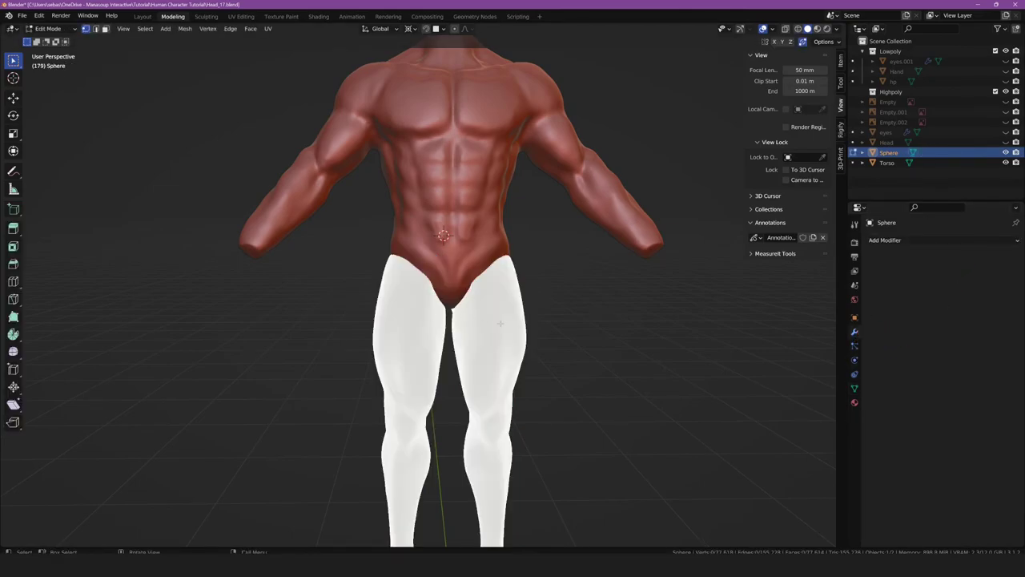
key(l)
key(ctrl+z)
key(l)
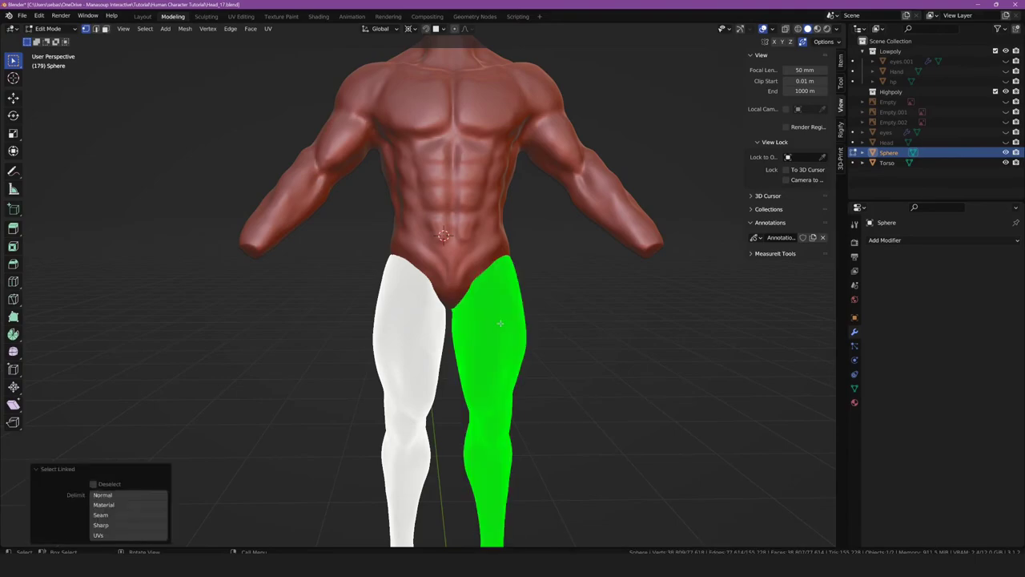
right_click(458, 532)
mouse_move(444, 519)
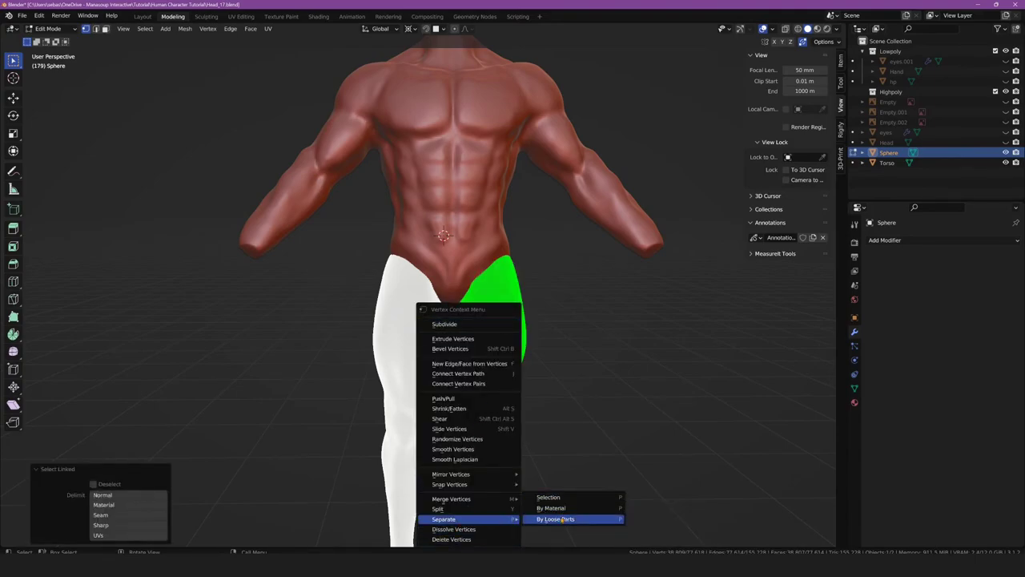
click(558, 519)
key(Tab)
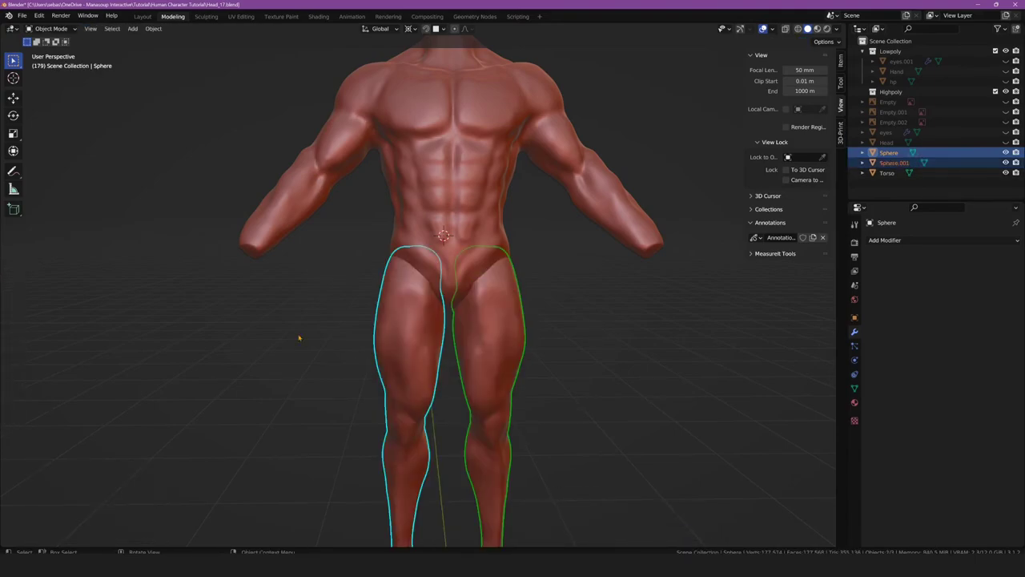
Select each leg and test-move the left leg to confirm it is separate
click(409, 336)
click(485, 336)
click(409, 336)
key(g)
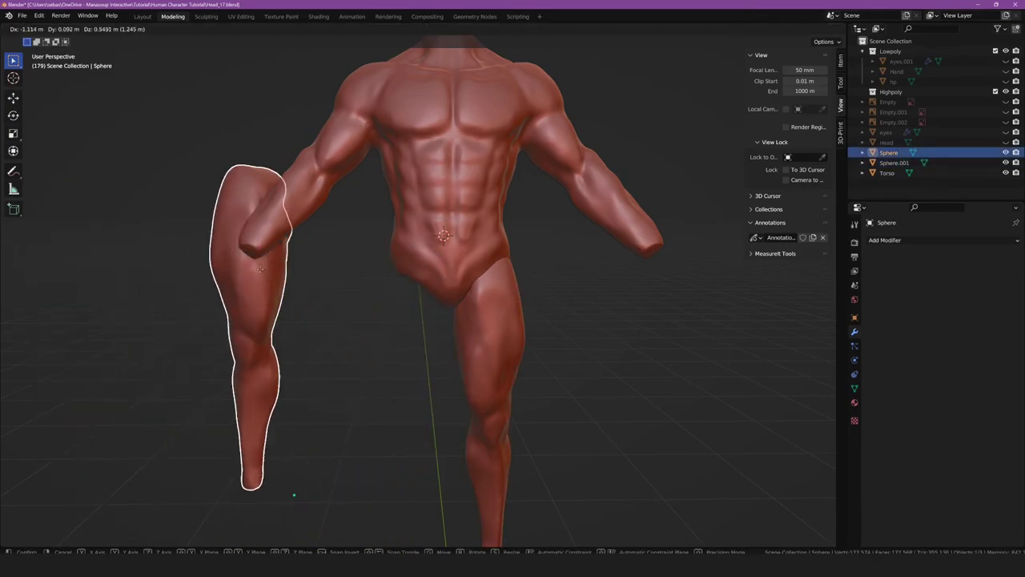
key(Escape)
scroll(362, 325, down, 3)
scroll(362, 325, down, 2)
scroll(362, 325, up, 5)
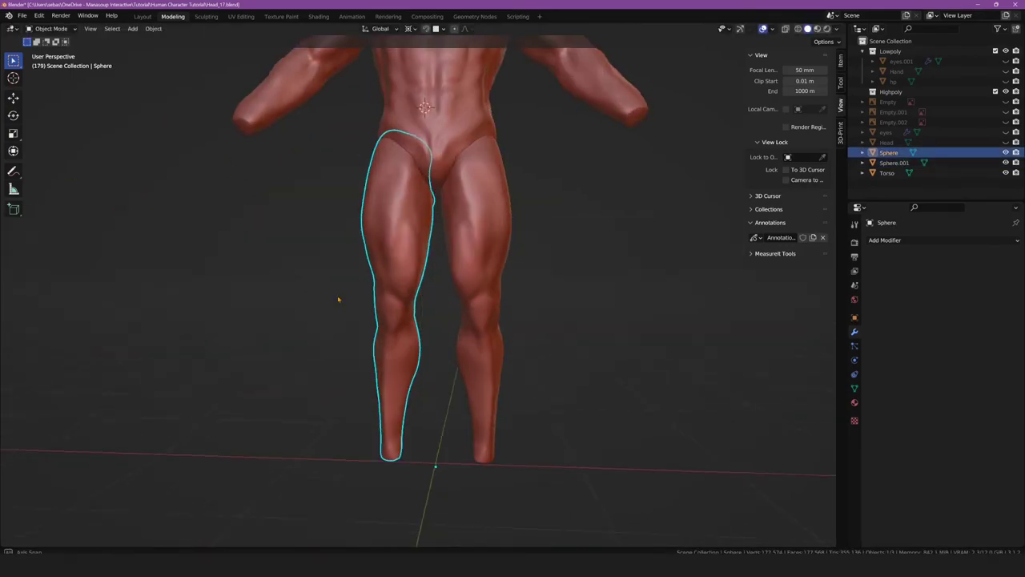
Apply All Transforms to the selected legs, then reselect the left leg Sphere
key(a)
key(ctrl+a)
click(345, 301)
scroll(333, 288, down, 2)
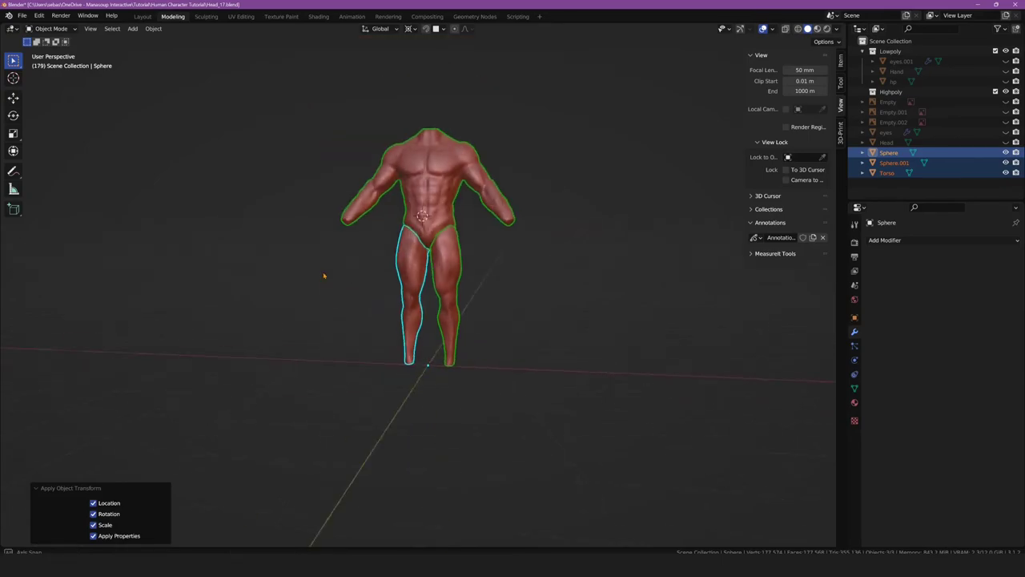
mouse_move(323, 277)
middle_down()
mouse_move(280, 328)
mouse_move(343, 314)
middle_up()
click(279, 327)
click(342, 314)
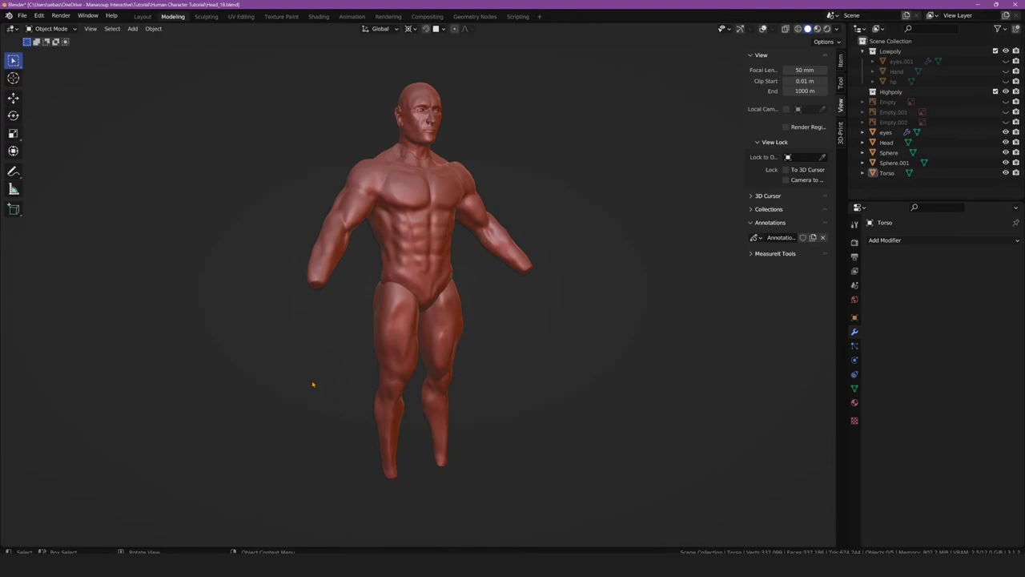
Orbit and zoom to inspect the assembled character from the front and side profile
middle_drag(312, 385, 246, 308)
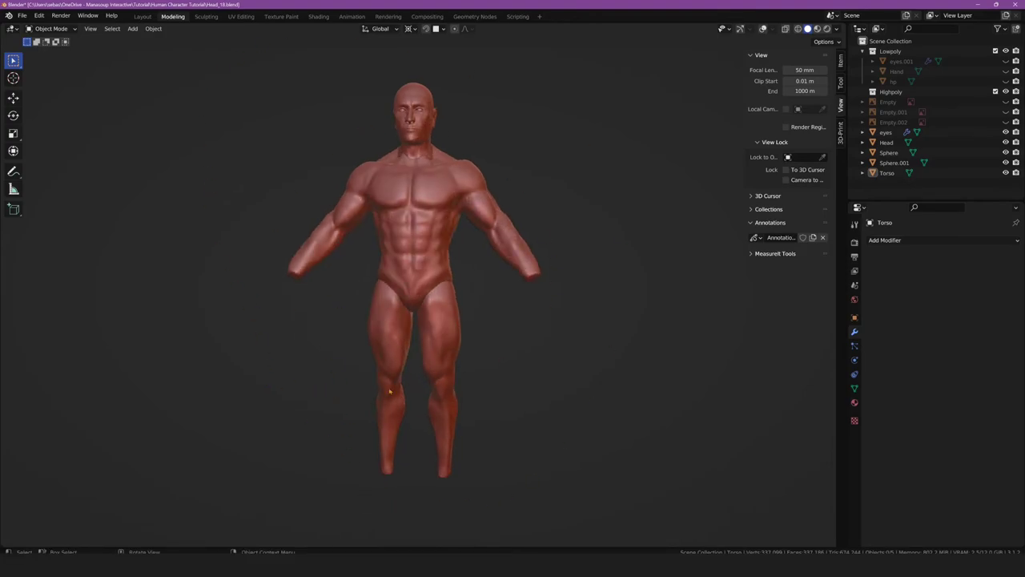
middle_drag(304, 358, 312, 359)
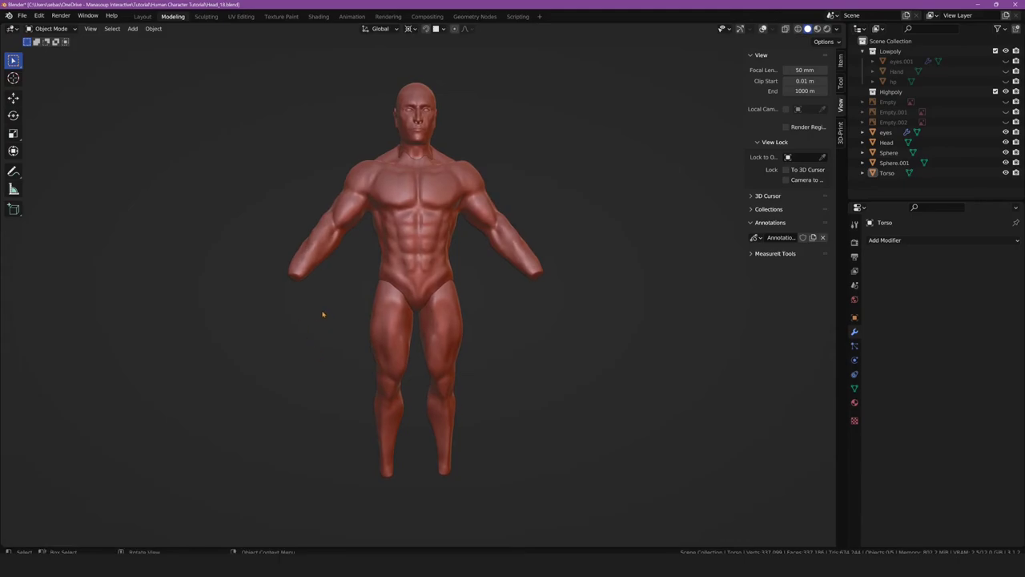
scroll(359, 310, up, 2)
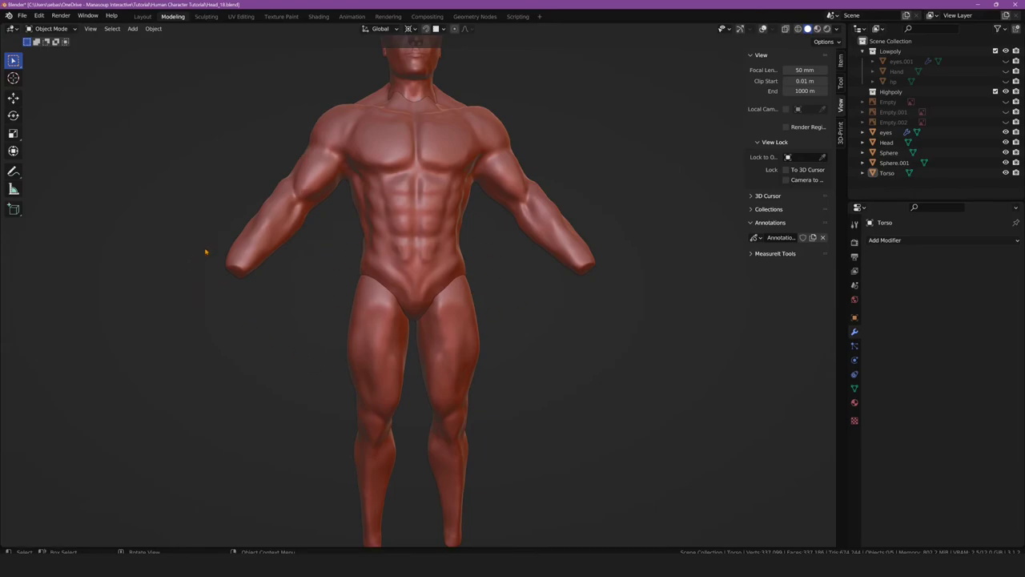
scroll(341, 367, down, 2)
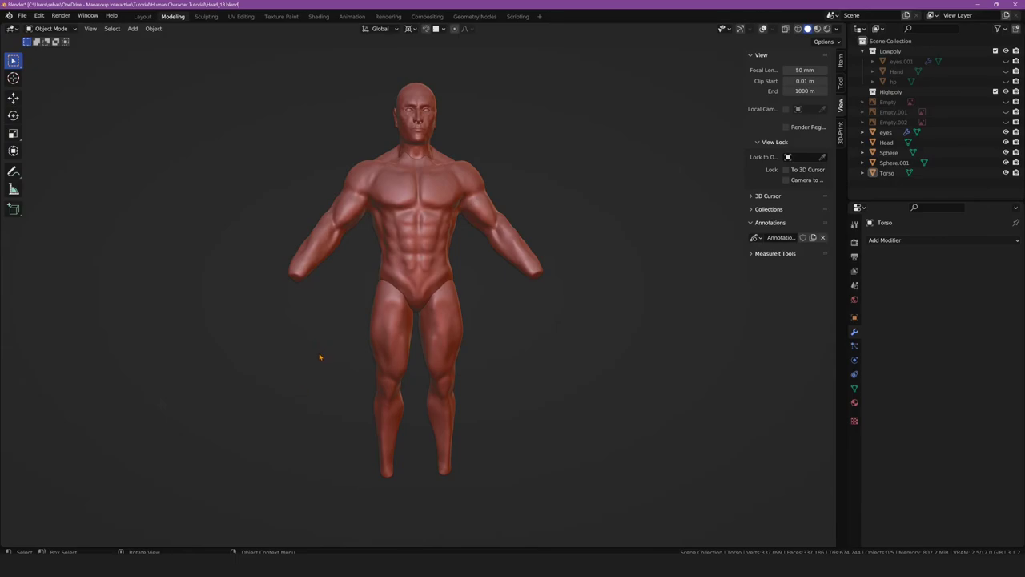
key(KP_1)
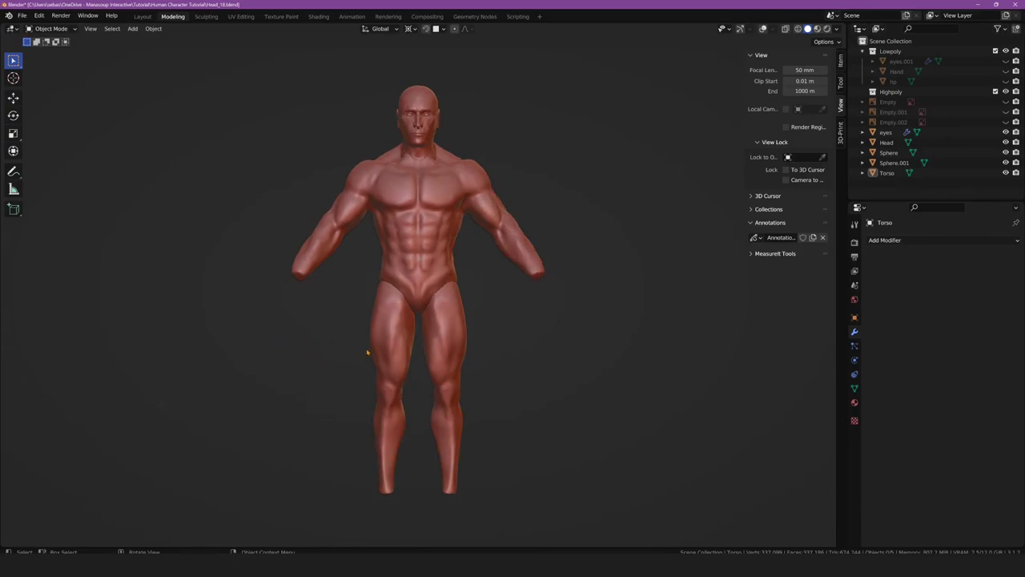
key(KP_3)
key(KP_1)
Orbit the character through three-quarter and back views, ending on an angled front view
scroll(322, 319, down, 1)
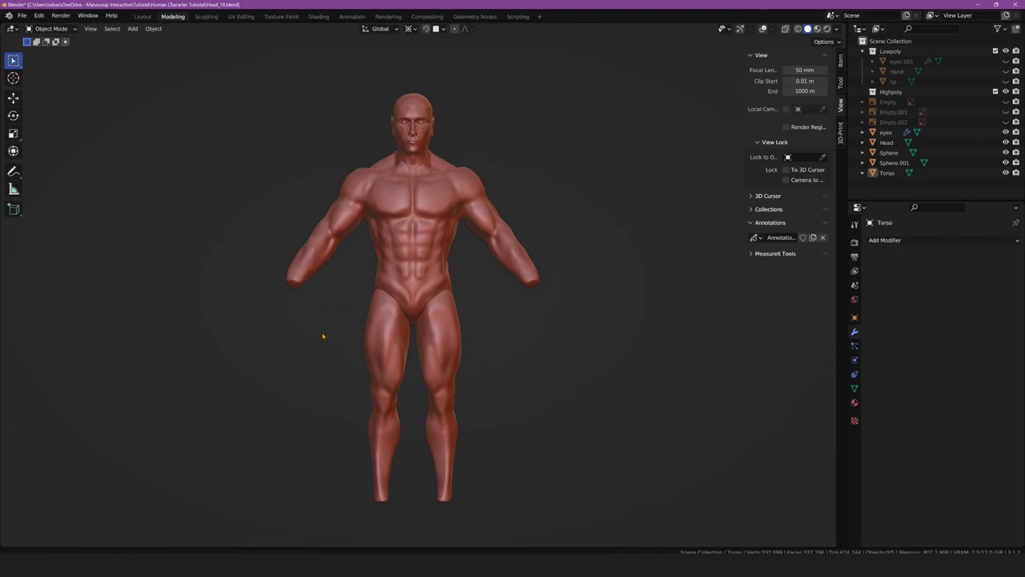
scroll(320, 339, down, 2)
key(KP_6)
key(KP_6)
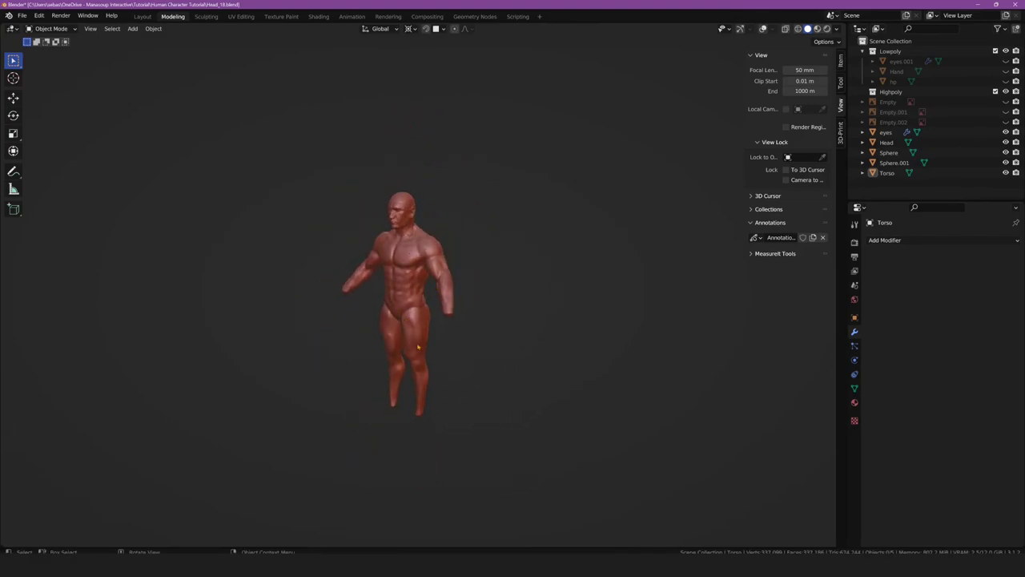
mouse_move(418, 346)
middle_down()
mouse_move(157, 323)
mouse_move(381, 322)
mouse_move(325, 337)
mouse_move(304, 359)
mouse_move(241, 358)
mouse_move(547, 361)
mouse_move(260, 355)
middle_up()
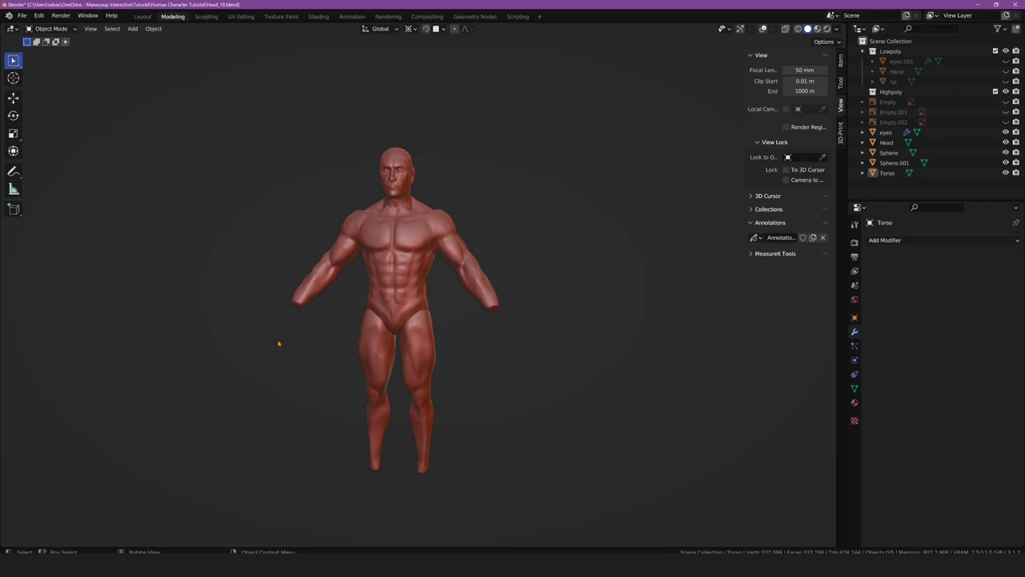
mouse_move(278, 344)
middle_down()
mouse_move(538, 343)
mouse_move(276, 339)
middle_up()
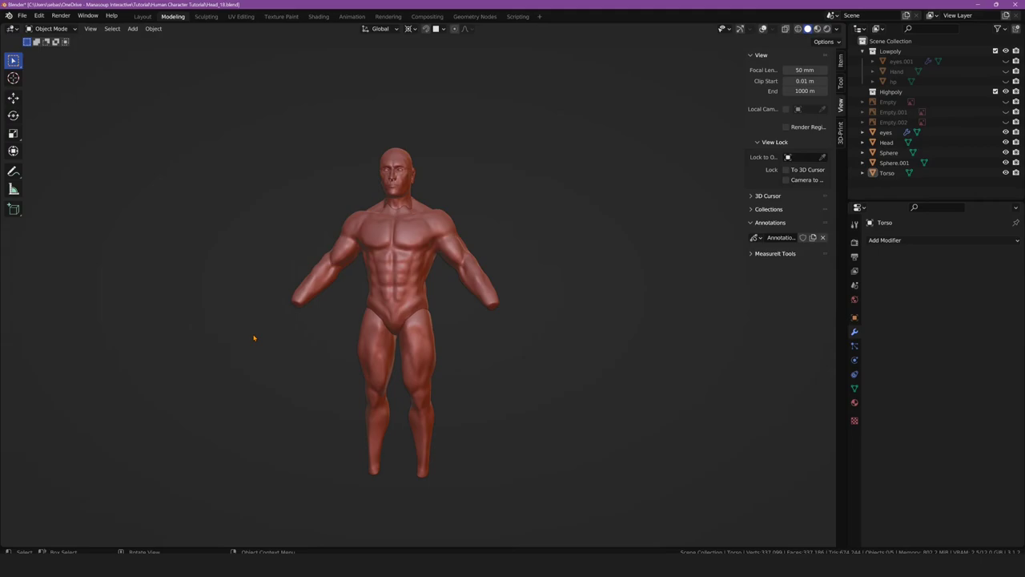
mouse_move(261, 336)
middle_down()
mouse_move(109, 348)
mouse_move(536, 345)
middle_up()
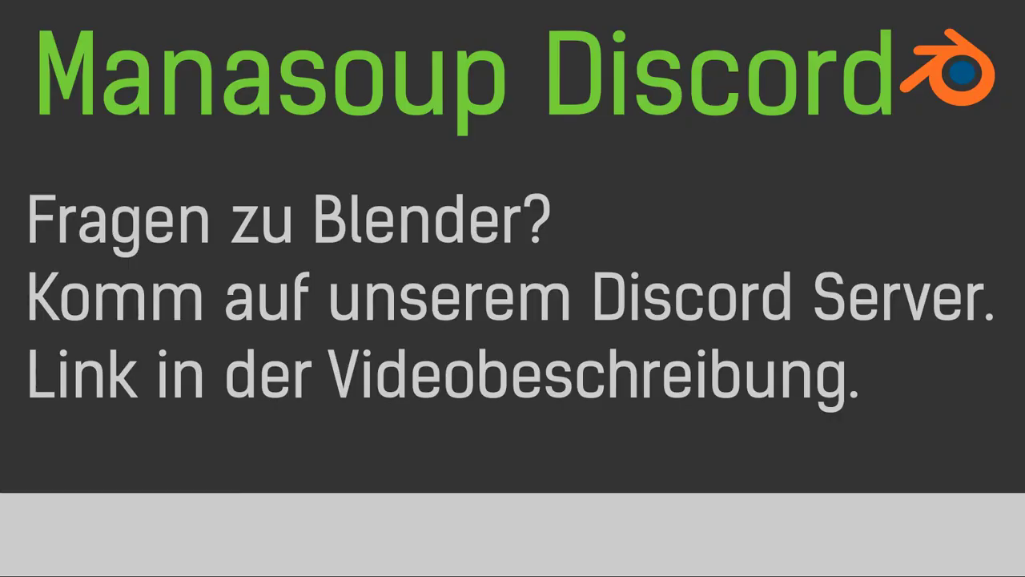